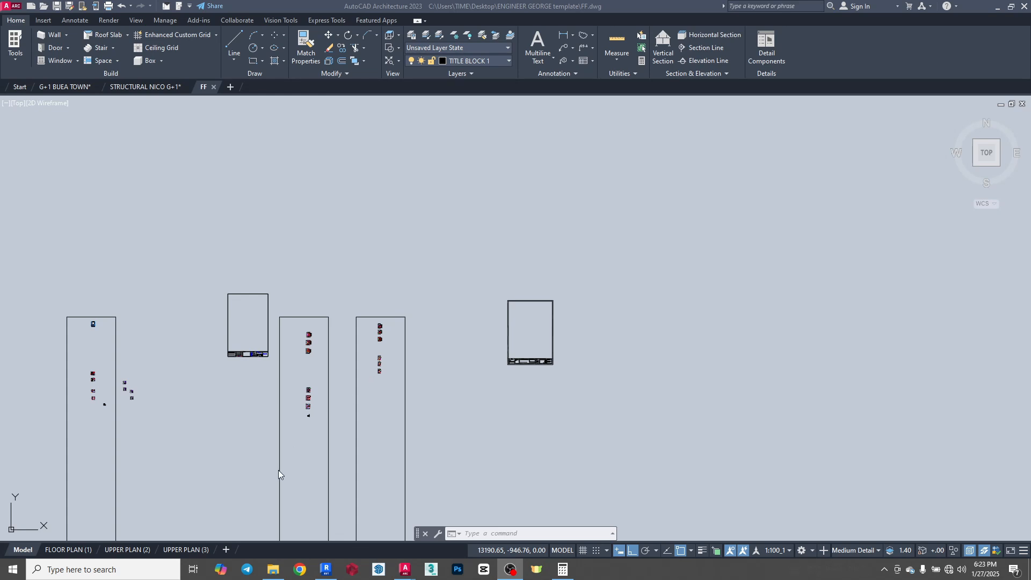
- Examine the site plan sheet A101 in the PDF ARCHITECTURAL A3 P1, from the site analysis notes to the title block
{"action": "mouse_move", "coordinate": [278, 571]}
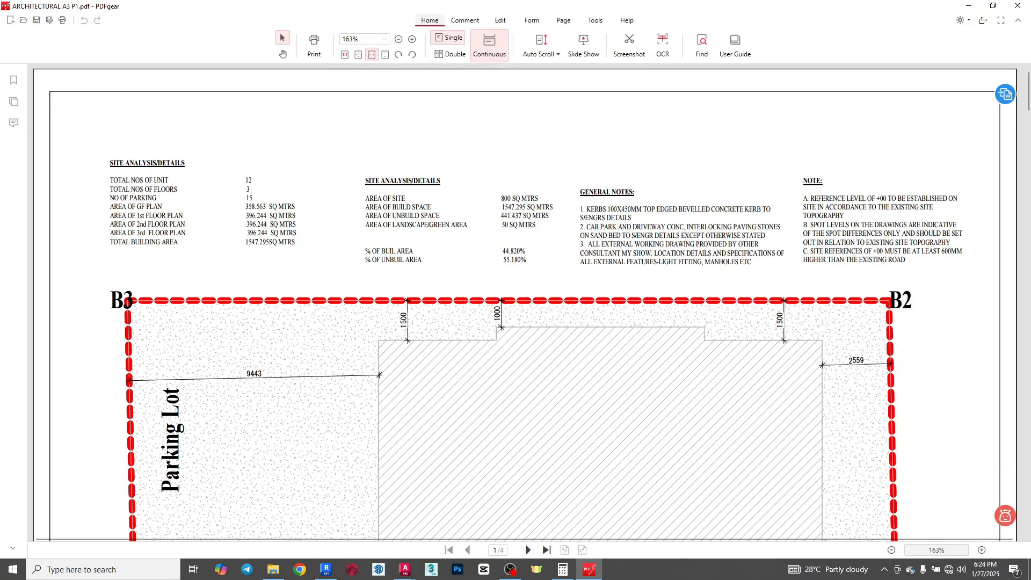
{"action": "scroll", "coordinate": [532, 389], "scroll_direction": "down", "scroll_amount": 3}
{"action": "scroll", "coordinate": [532, 389], "scroll_direction": "down", "scroll_amount": 3}
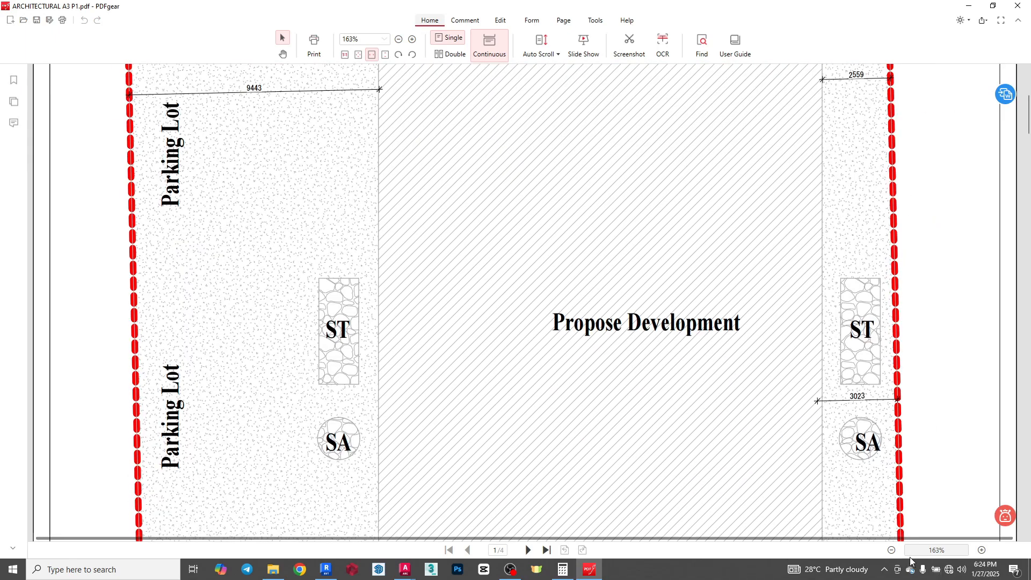
{"action": "left_click", "coordinate": [894, 552]}
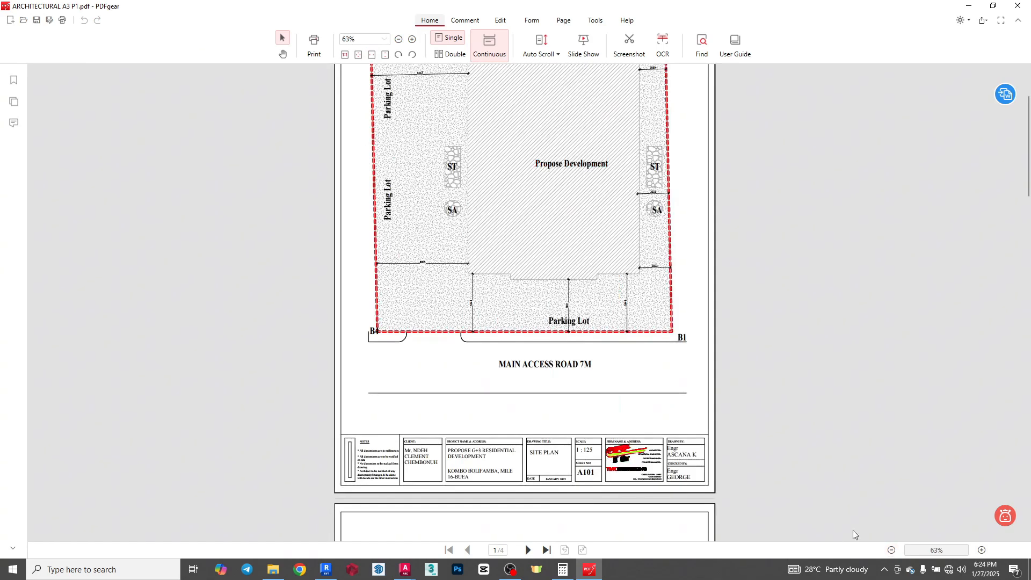
{"action": "scroll", "coordinate": [667, 413], "scroll_direction": "up", "scroll_amount": 1}
{"action": "scroll", "coordinate": [666, 412], "scroll_direction": "up", "scroll_amount": 1}
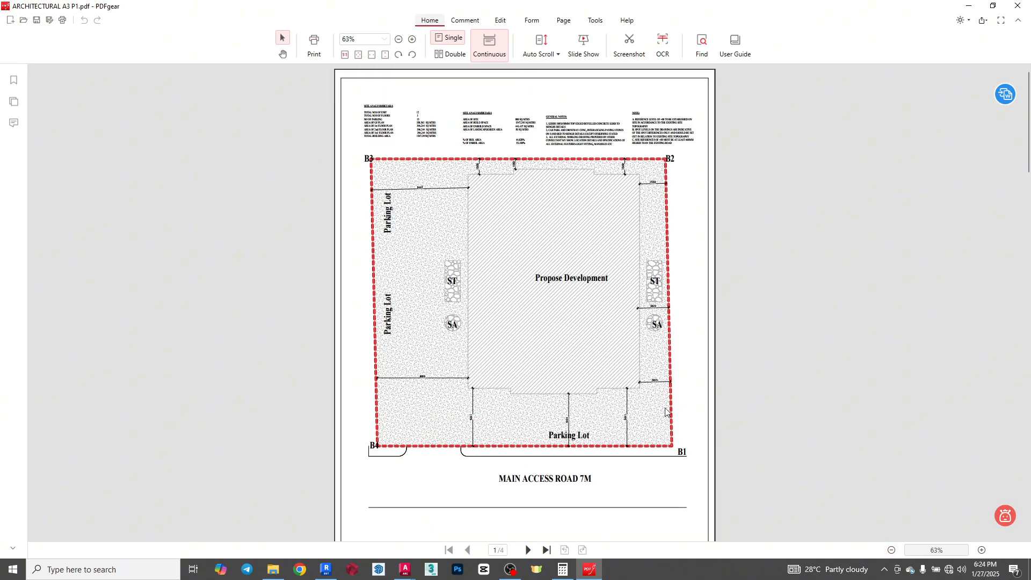
- Look through the floor plan and roof plan sheets with their title blocks in the PDF, and put the PDF away
{"action": "scroll", "coordinate": [666, 412], "scroll_direction": "down", "scroll_amount": 8}
{"action": "scroll", "coordinate": [666, 412], "scroll_direction": "down", "scroll_amount": 4}
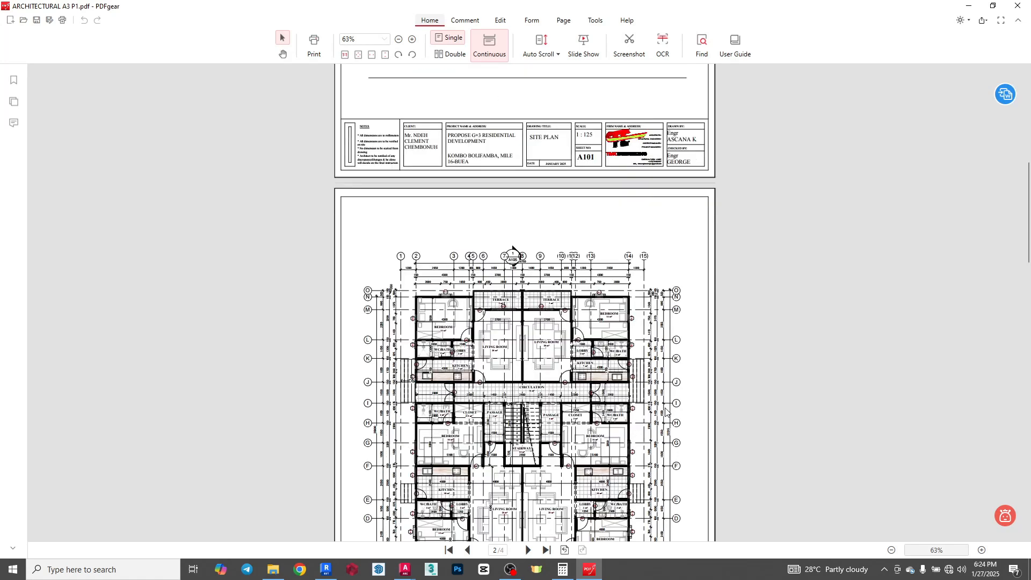
{"action": "scroll", "coordinate": [666, 412], "scroll_direction": "down", "scroll_amount": 2}
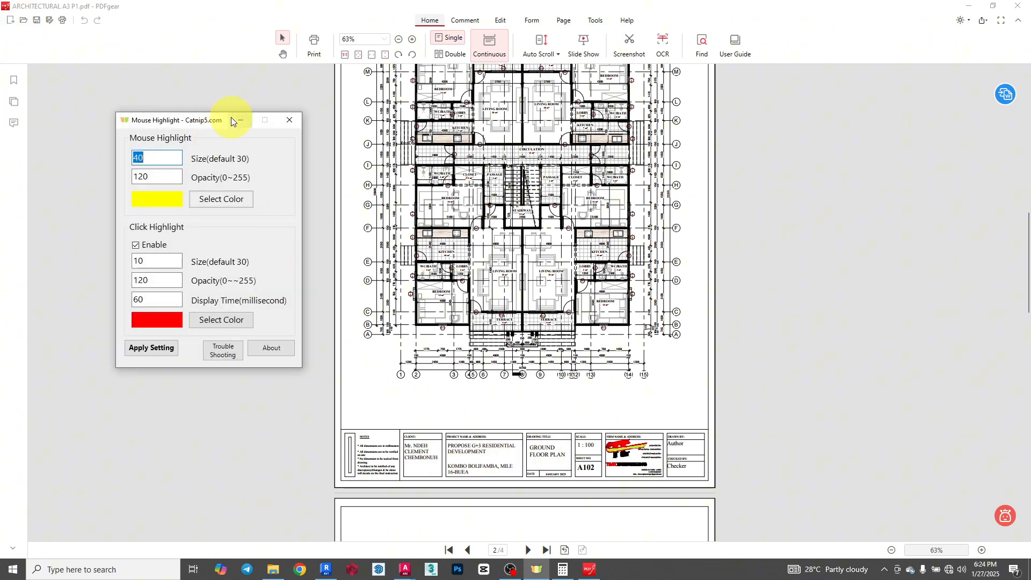
{"action": "left_click", "coordinate": [233, 119]}
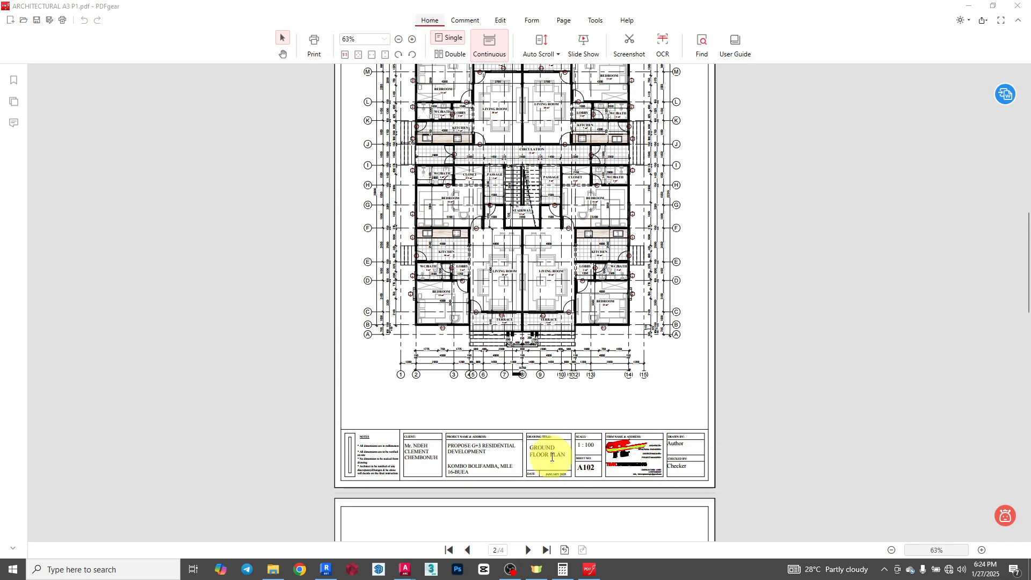
{"action": "scroll", "coordinate": [602, 428], "scroll_direction": "down", "scroll_amount": 5}
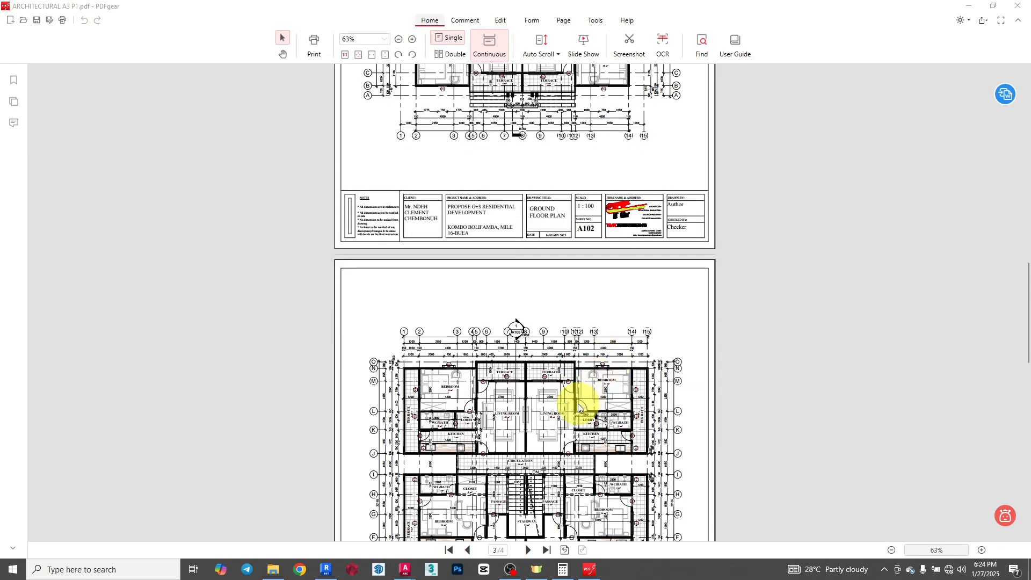
{"action": "scroll", "coordinate": [579, 408], "scroll_direction": "down", "scroll_amount": 3}
{"action": "scroll", "coordinate": [559, 417], "scroll_direction": "up", "scroll_amount": 2}
{"action": "scroll", "coordinate": [546, 429], "scroll_direction": "down", "scroll_amount": 2}
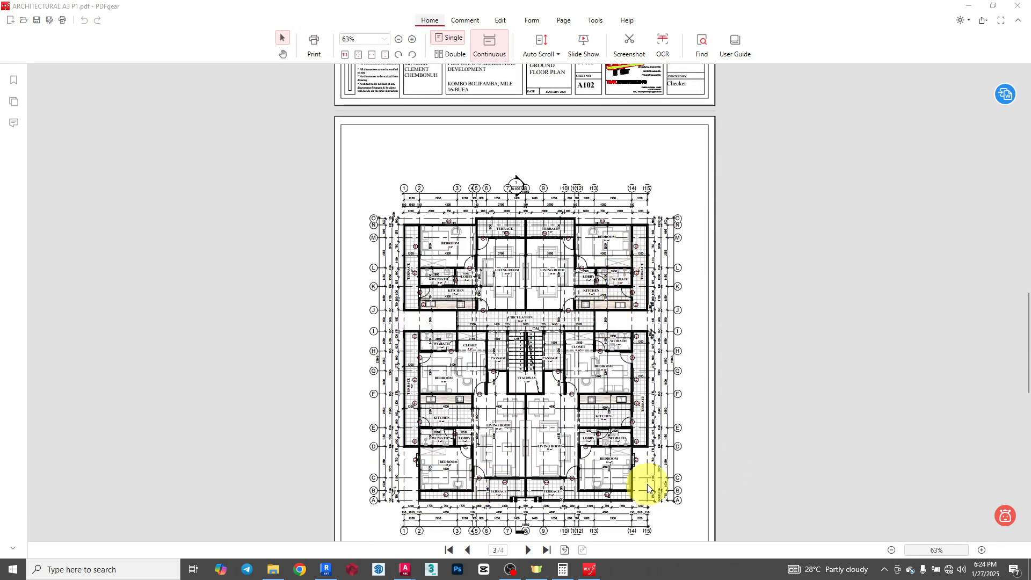
{"action": "scroll", "coordinate": [648, 489], "scroll_direction": "down", "scroll_amount": 3}
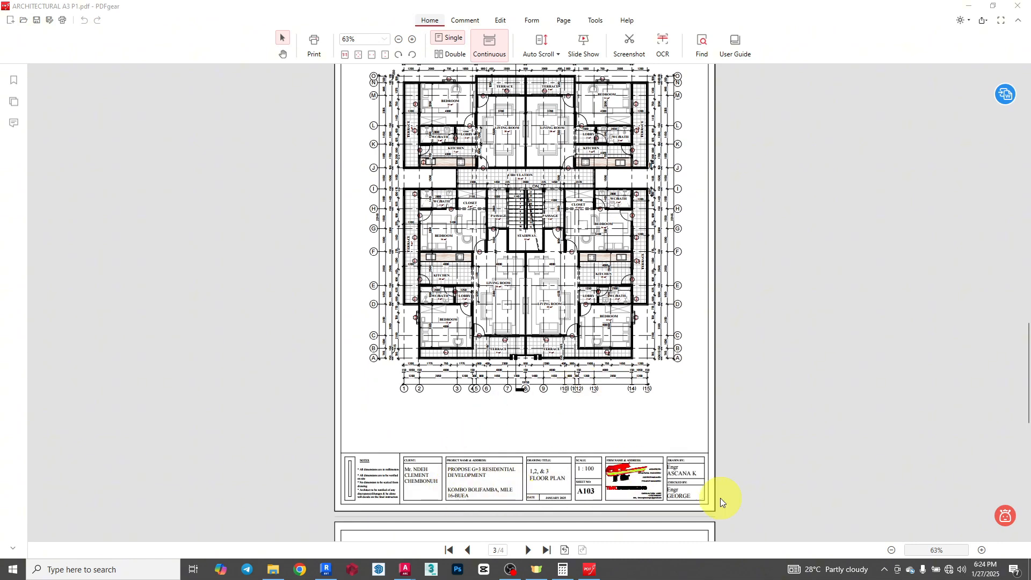
{"action": "scroll", "coordinate": [611, 370], "scroll_direction": "down", "scroll_amount": 11}
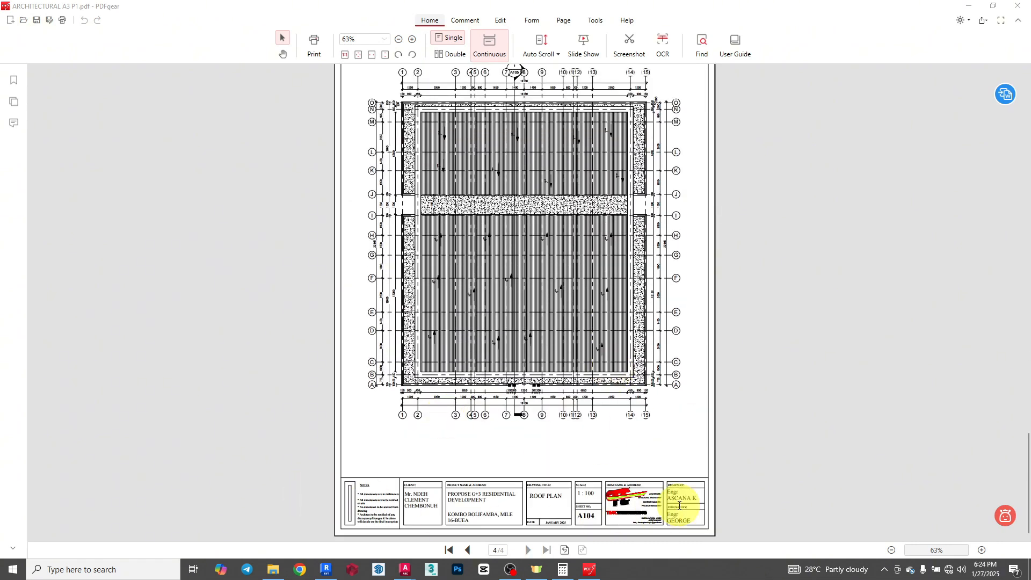
{"action": "left_click", "coordinate": [965, 7]}
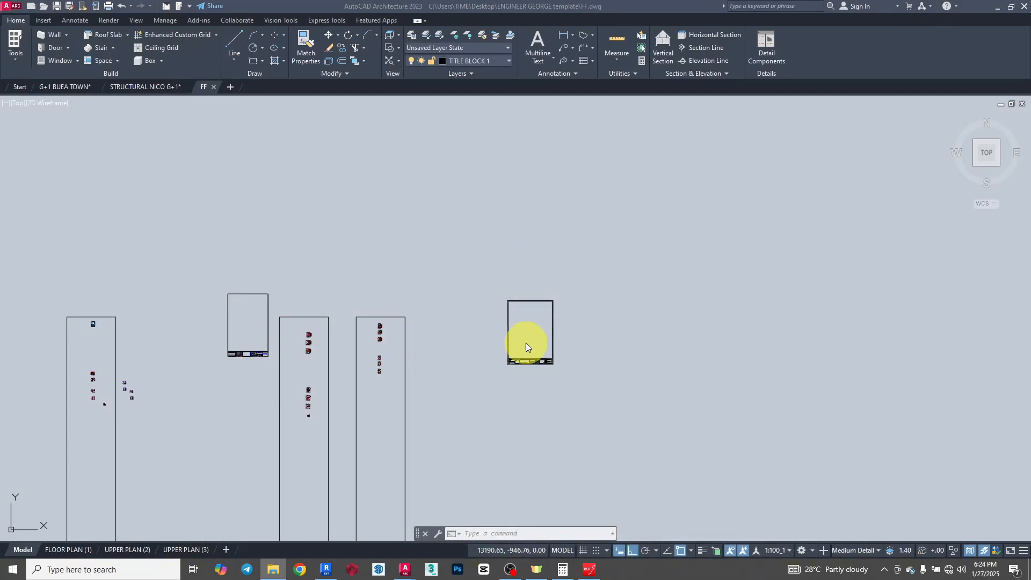
- Examine the standalone portrait title block frame and its double border in the AutoCAD drawing FF
{"action": "left_click", "coordinate": [633, 242]}
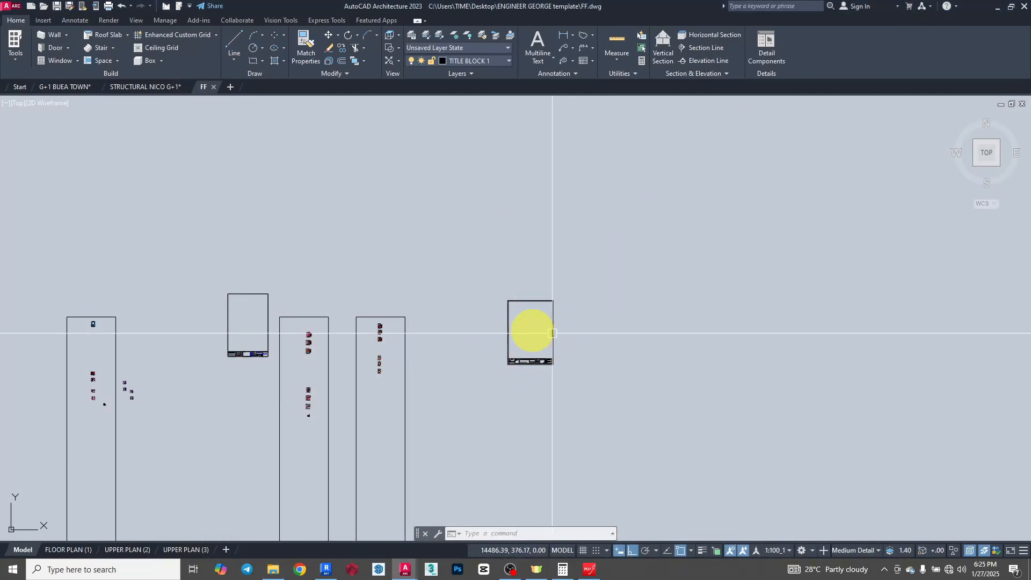
{"action": "scroll", "coordinate": [532, 306], "scroll_direction": "up", "scroll_amount": 4}
{"action": "scroll", "coordinate": [548, 287], "scroll_direction": "up", "scroll_amount": 2}
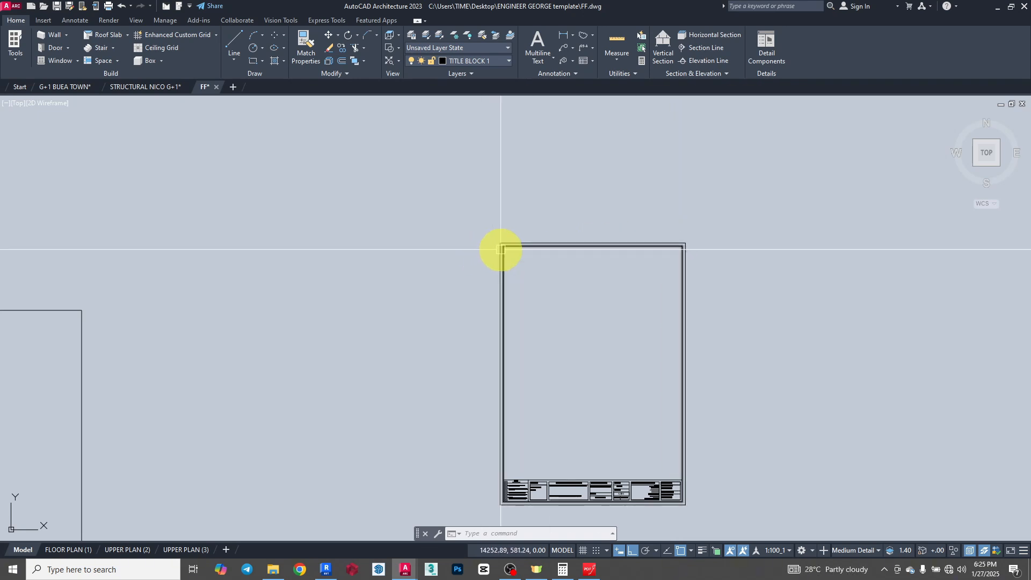
{"action": "scroll", "coordinate": [495, 250], "scroll_direction": "up", "scroll_amount": 2}
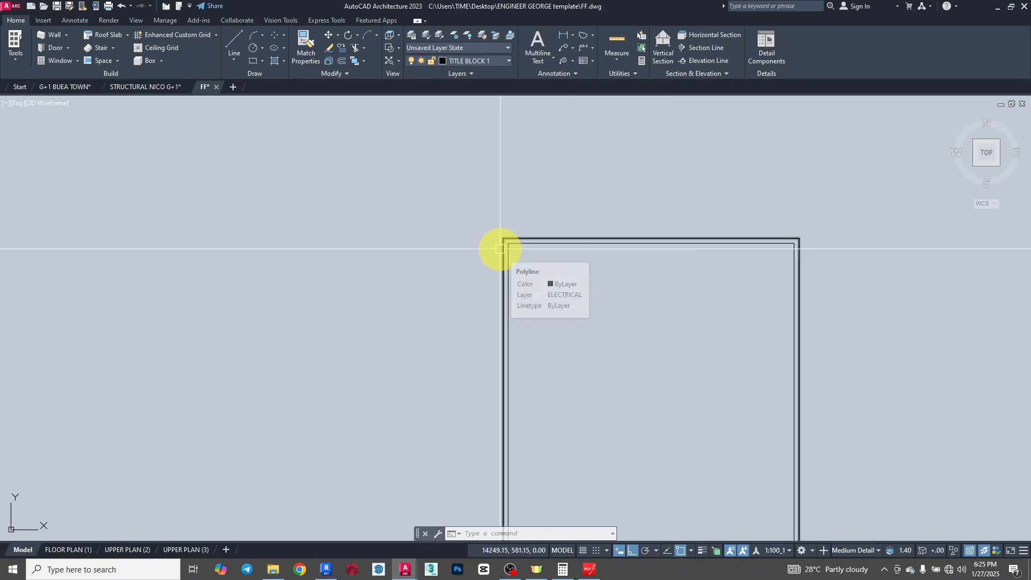
{"action": "scroll", "coordinate": [496, 250], "scroll_direction": "down", "scroll_amount": 4}
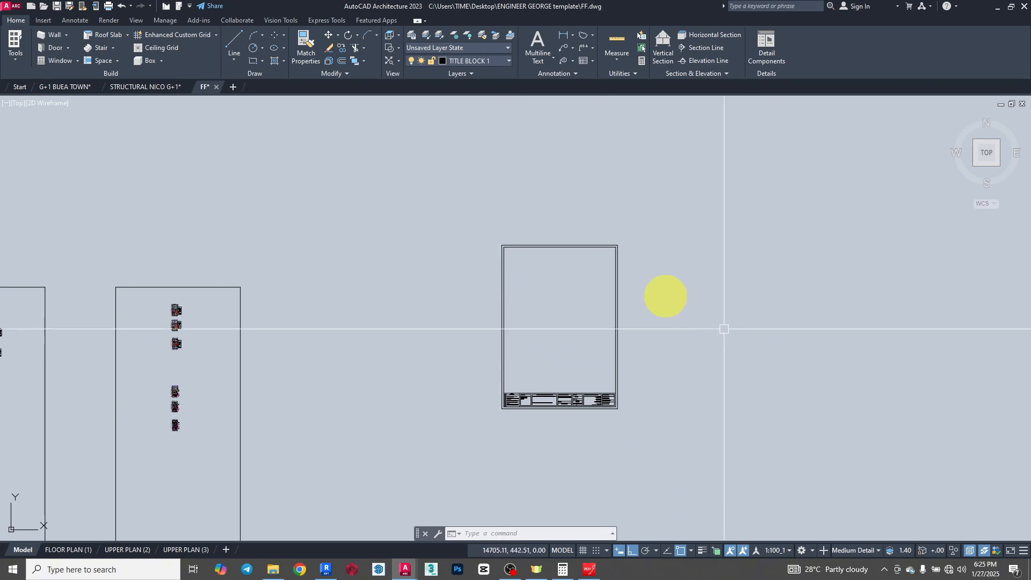
{"action": "scroll", "coordinate": [550, 246], "scroll_direction": "up", "scroll_amount": 3}
{"action": "scroll", "coordinate": [550, 246], "scroll_direction": "up", "scroll_amount": 2}
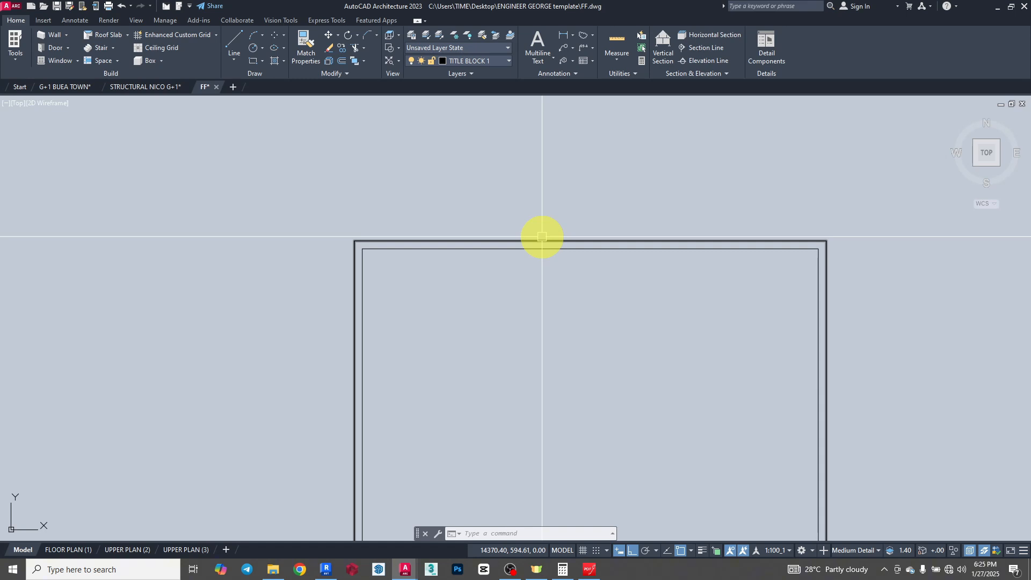
{"action": "scroll", "coordinate": [542, 237], "scroll_direction": "down", "scroll_amount": 4}
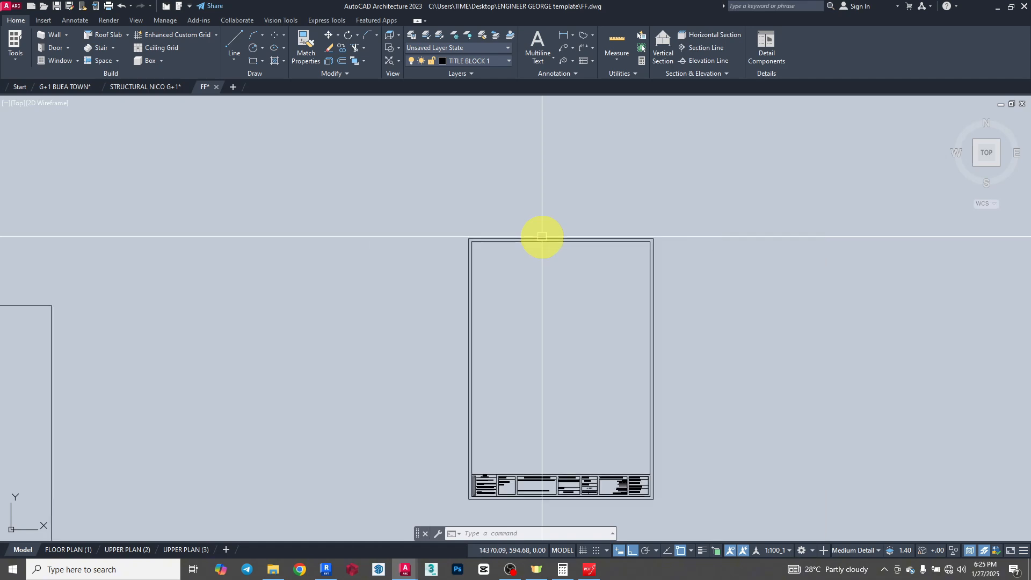
{"action": "scroll", "coordinate": [541, 235], "scroll_direction": "up", "scroll_amount": 4}
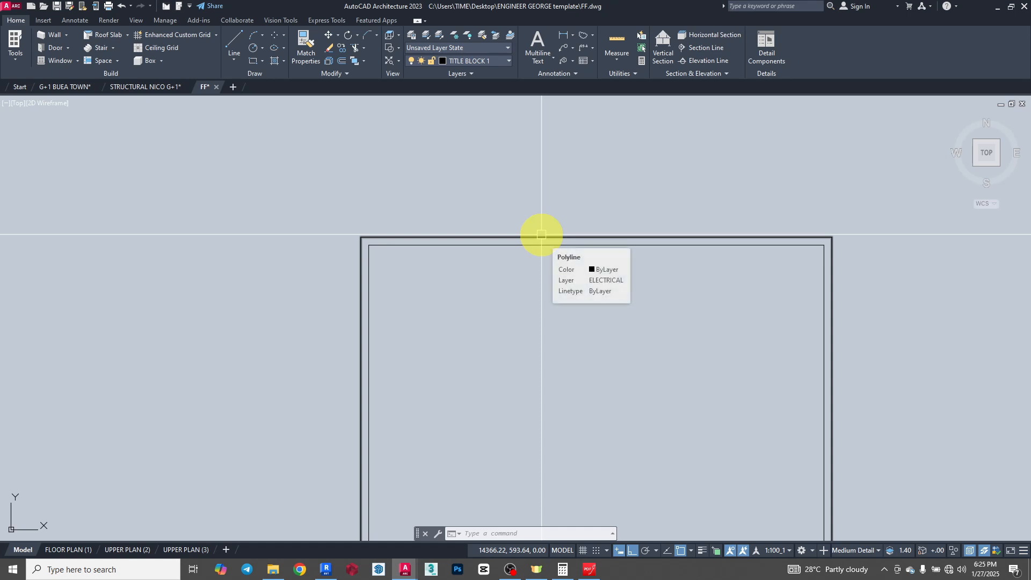
{"action": "scroll", "coordinate": [541, 235], "scroll_direction": "down", "scroll_amount": 4}
{"action": "scroll", "coordinate": [444, 236], "scroll_direction": "up", "scroll_amount": 3}
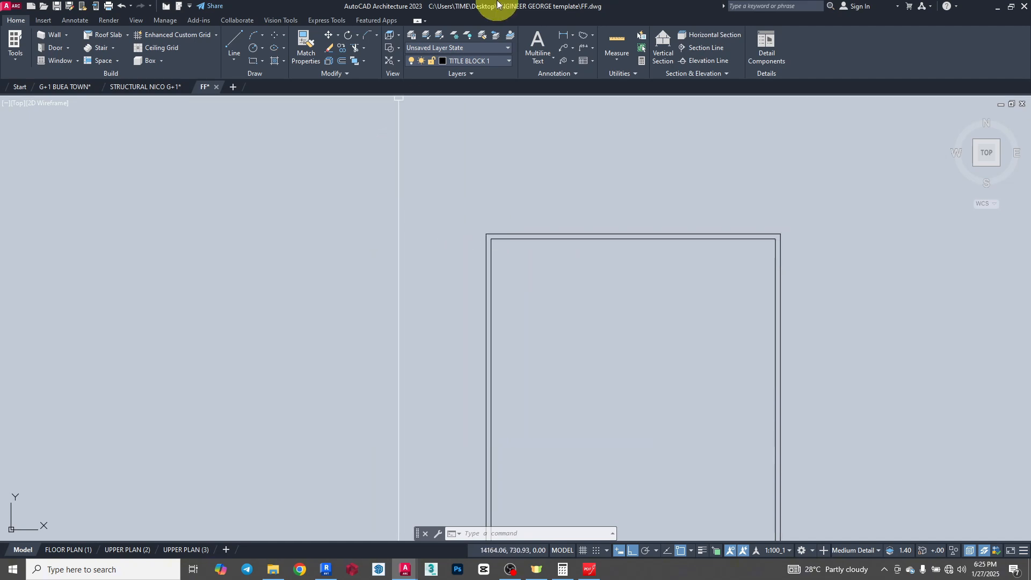
- Add a horizontal linear dimension across the outer border's full width, just above the title block frame
{"action": "left_click", "coordinate": [560, 35]}
{"action": "scroll", "coordinate": [496, 197], "scroll_direction": "up", "scroll_amount": 2}
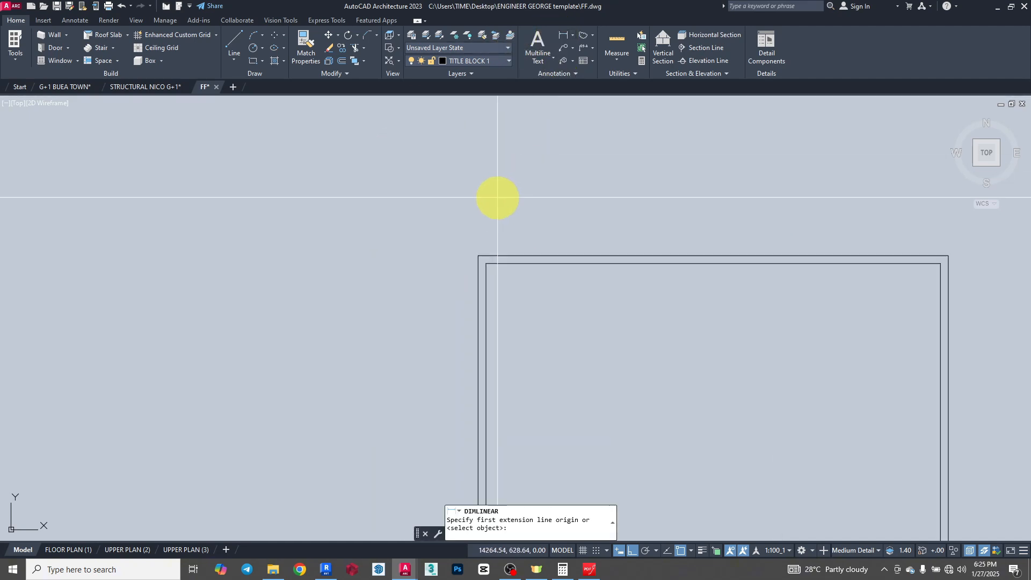
{"action": "left_click", "coordinate": [479, 256]}
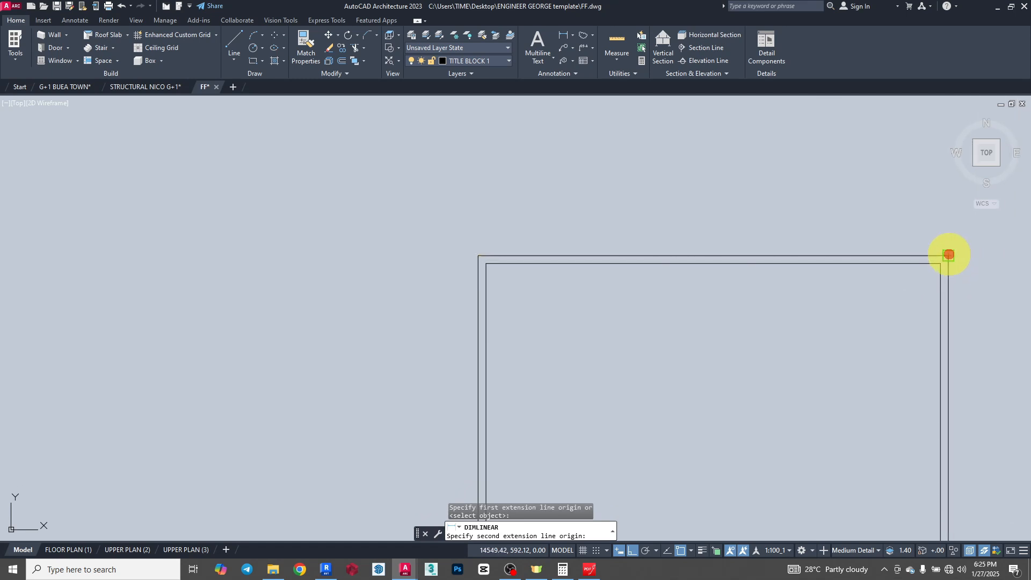
{"action": "left_click", "coordinate": [948, 255]}
{"action": "scroll", "coordinate": [754, 241], "scroll_direction": "up", "scroll_amount": 2}
{"action": "scroll", "coordinate": [754, 240], "scroll_direction": "up", "scroll_amount": 2}
{"action": "left_click", "coordinate": [691, 257]}
{"action": "scroll", "coordinate": [656, 249], "scroll_direction": "up", "scroll_amount": 16}
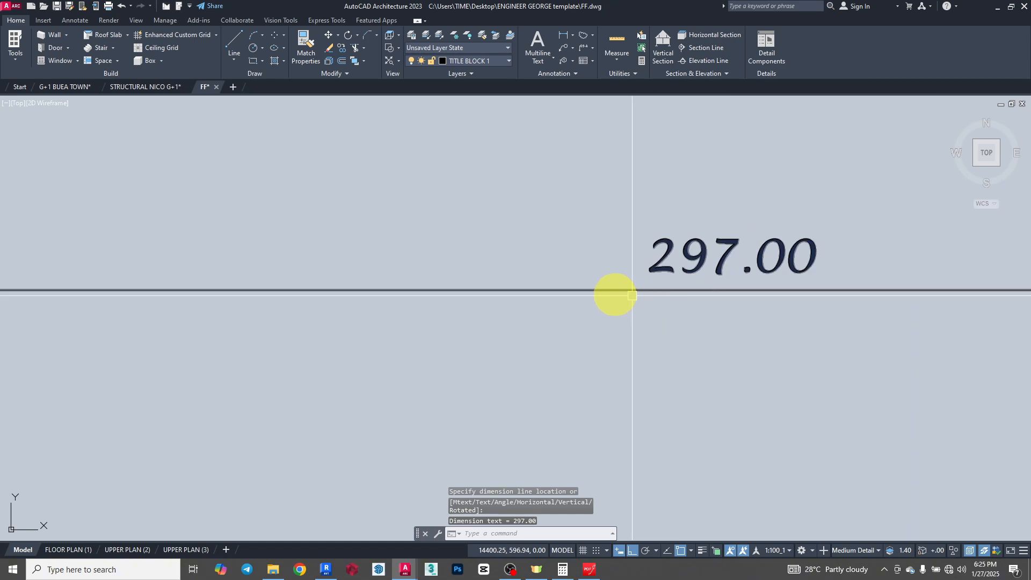
- Add a vertical linear dimension for the outer border's full height, just beside the title block frame's right edge
{"action": "left_click", "coordinate": [565, 37]}
{"action": "scroll", "coordinate": [516, 258], "scroll_direction": "down", "scroll_amount": 8}
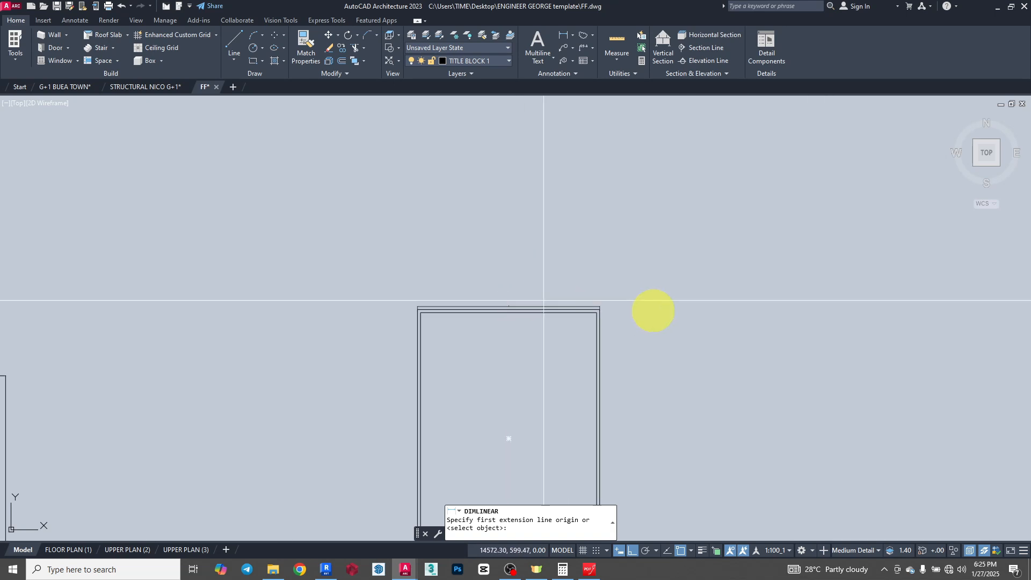
{"action": "scroll", "coordinate": [592, 311], "scroll_direction": "up", "scroll_amount": 10}
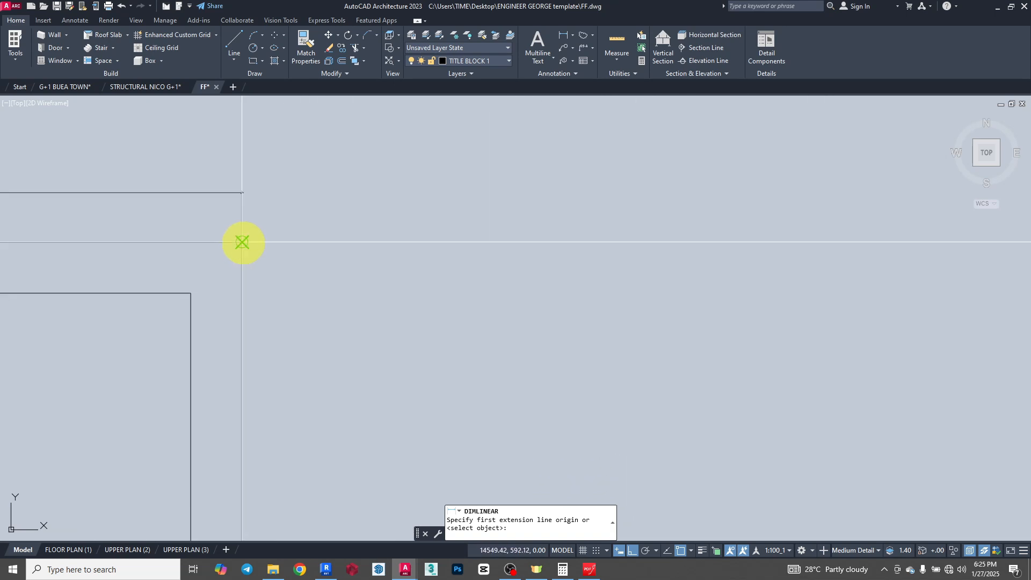
{"action": "scroll", "coordinate": [423, 233], "scroll_direction": "down", "scroll_amount": 6}
{"action": "scroll", "coordinate": [411, 329], "scroll_direction": "up", "scroll_amount": 6}
{"action": "left_click", "coordinate": [444, 348]}
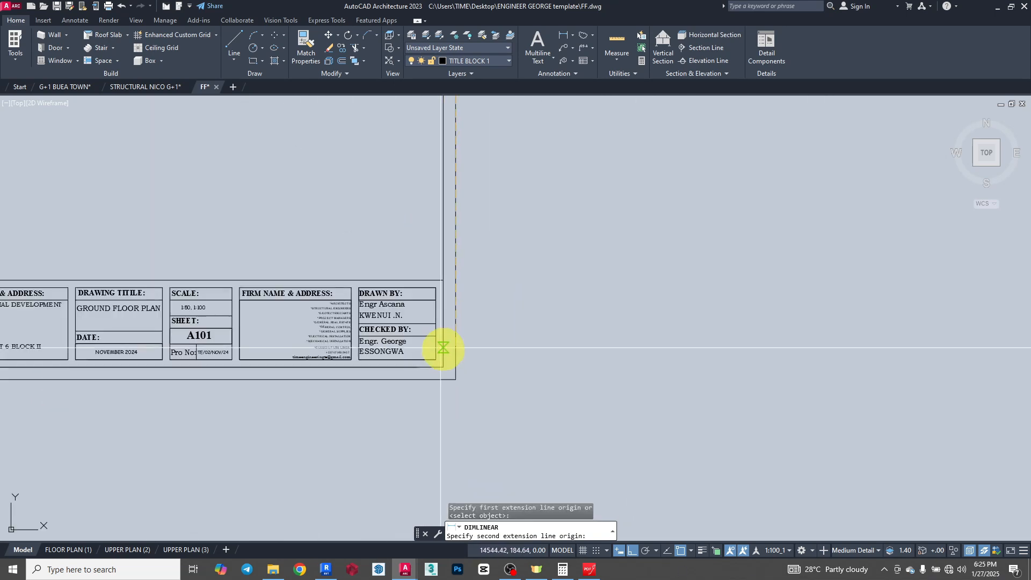
{"action": "left_click", "coordinate": [456, 380]}
{"action": "scroll", "coordinate": [578, 446], "scroll_direction": "down", "scroll_amount": 8}
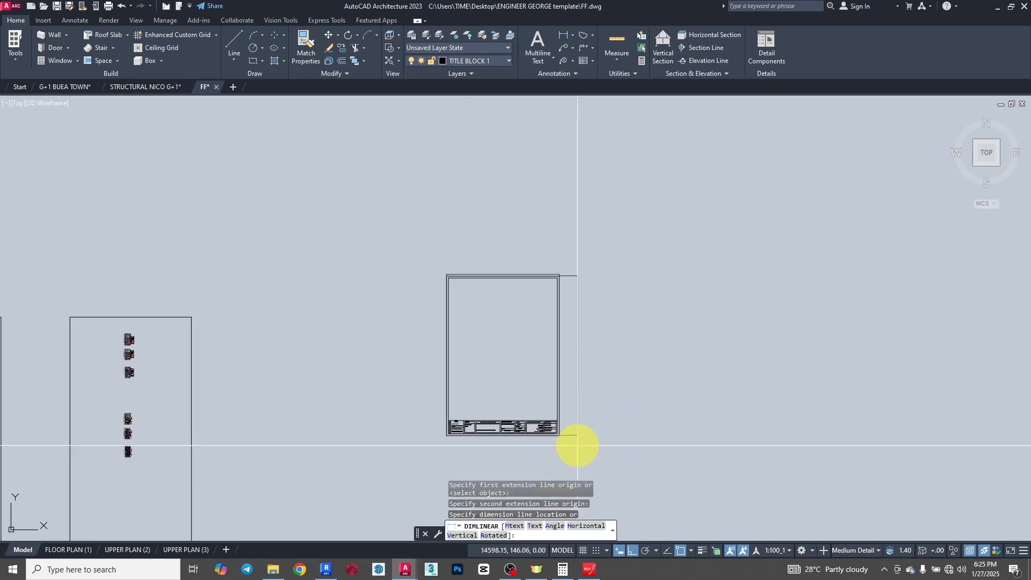
{"action": "scroll", "coordinate": [577, 445], "scroll_direction": "up", "scroll_amount": 5}
{"action": "left_click", "coordinate": [495, 419]}
{"action": "scroll", "coordinate": [486, 397], "scroll_direction": "up", "scroll_amount": 3}
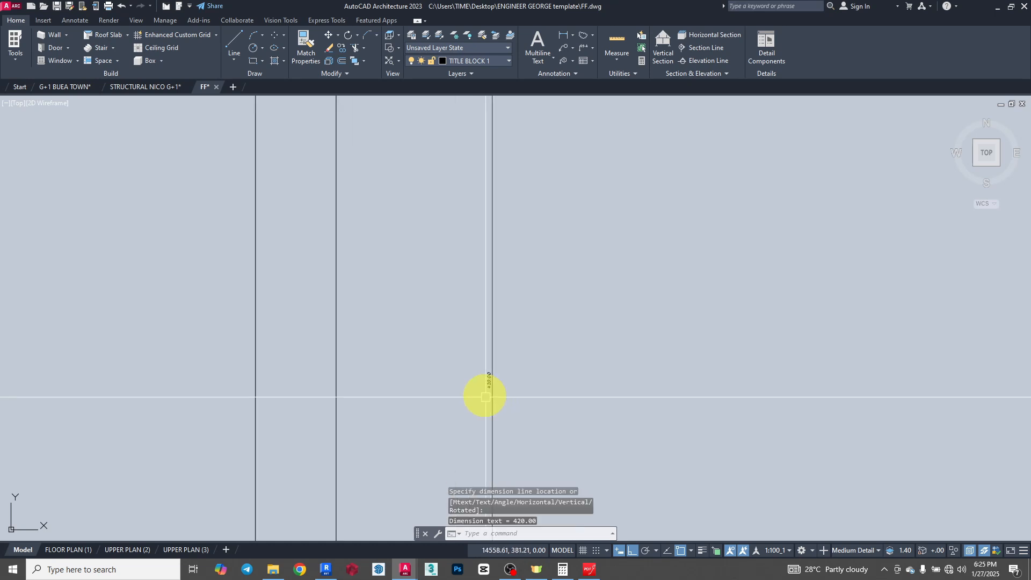
{"action": "scroll", "coordinate": [486, 397], "scroll_direction": "up", "scroll_amount": 10}
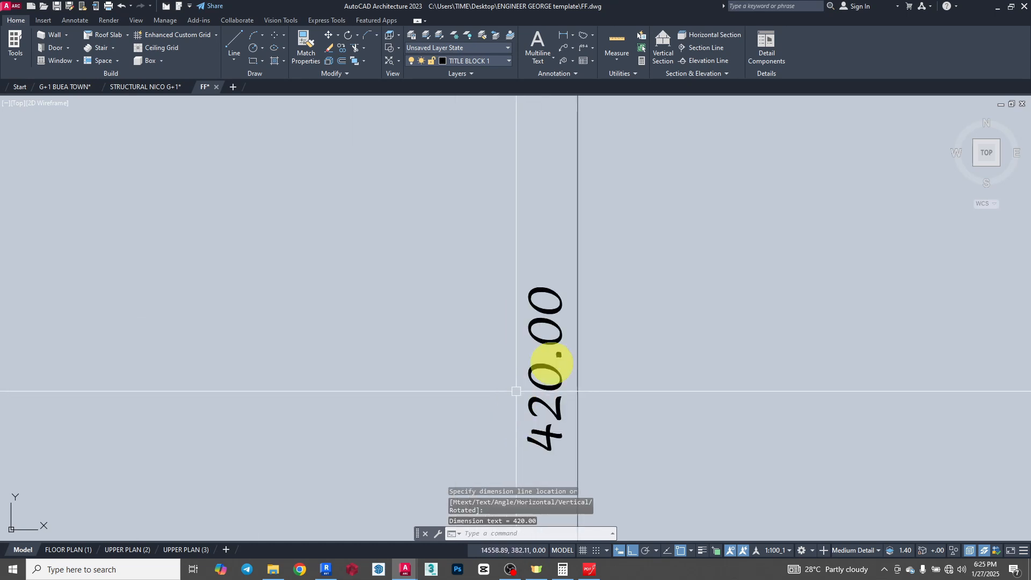
- Delete the width and height dimensions from the title block's outer border
{"action": "scroll", "coordinate": [569, 338], "scroll_direction": "down", "scroll_amount": 10}
{"action": "left_click", "coordinate": [571, 330]}
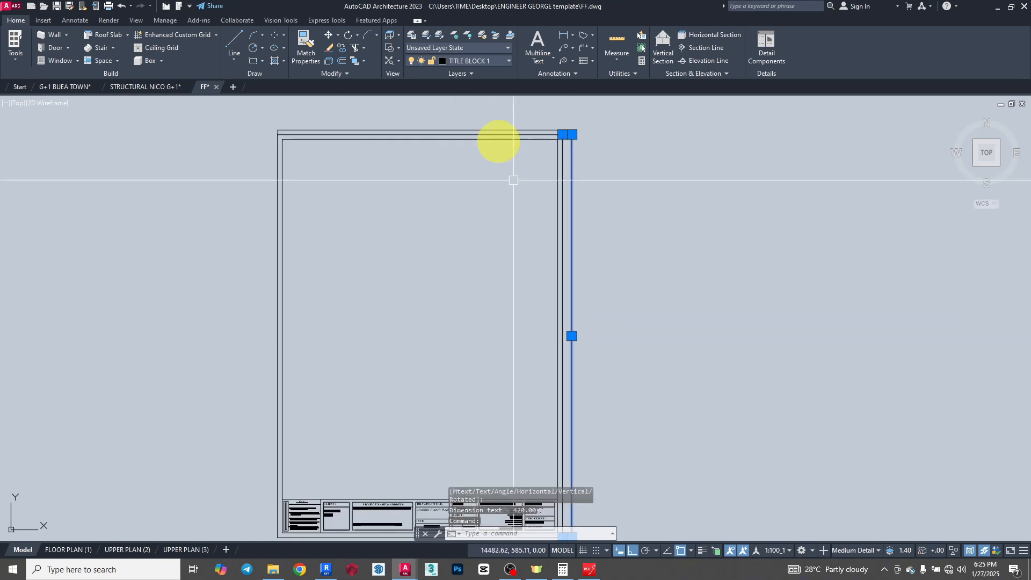
{"action": "scroll", "coordinate": [502, 137], "scroll_direction": "up", "scroll_amount": 4}
{"action": "left_click", "coordinate": [512, 149]}
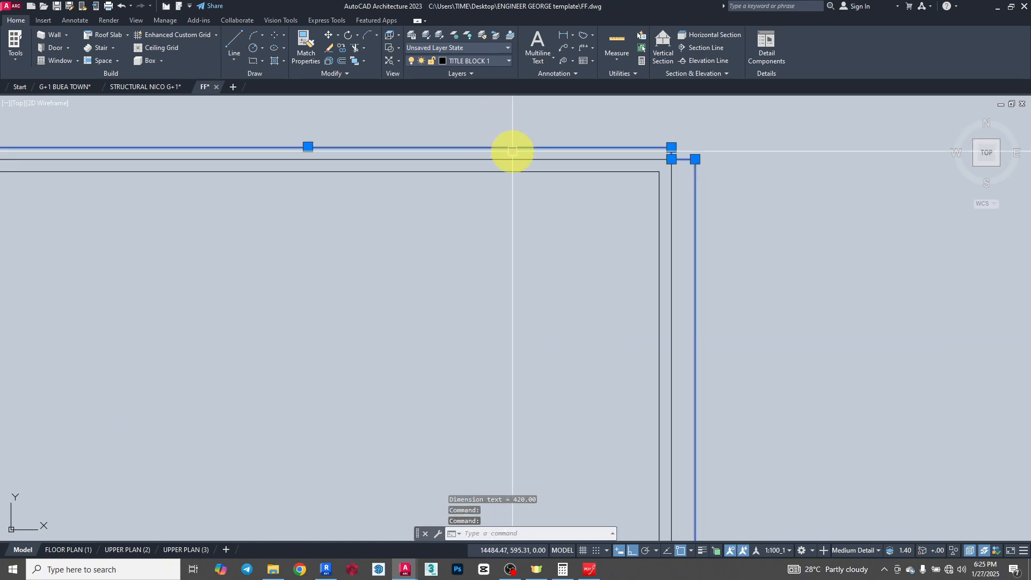
{"action": "key", "text": "Delete"}
- Measure the gap between the outer and inner border lines along the title block's upper edge with a linear dimension preview
{"action": "scroll", "coordinate": [718, 236], "scroll_direction": "down", "scroll_amount": 4}
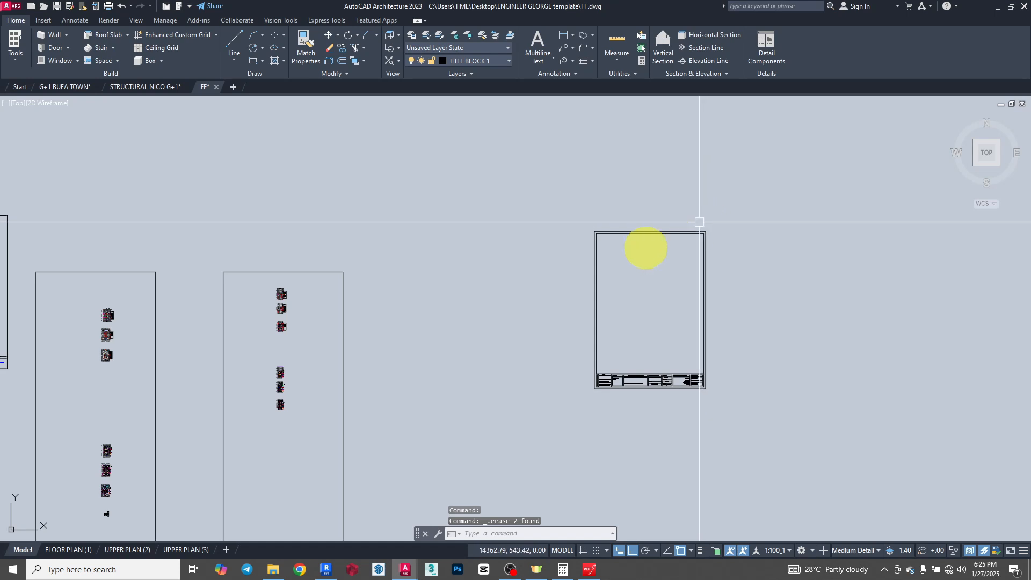
{"action": "scroll", "coordinate": [593, 237], "scroll_direction": "up", "scroll_amount": 4}
{"action": "scroll", "coordinate": [603, 178], "scroll_direction": "up", "scroll_amount": 2}
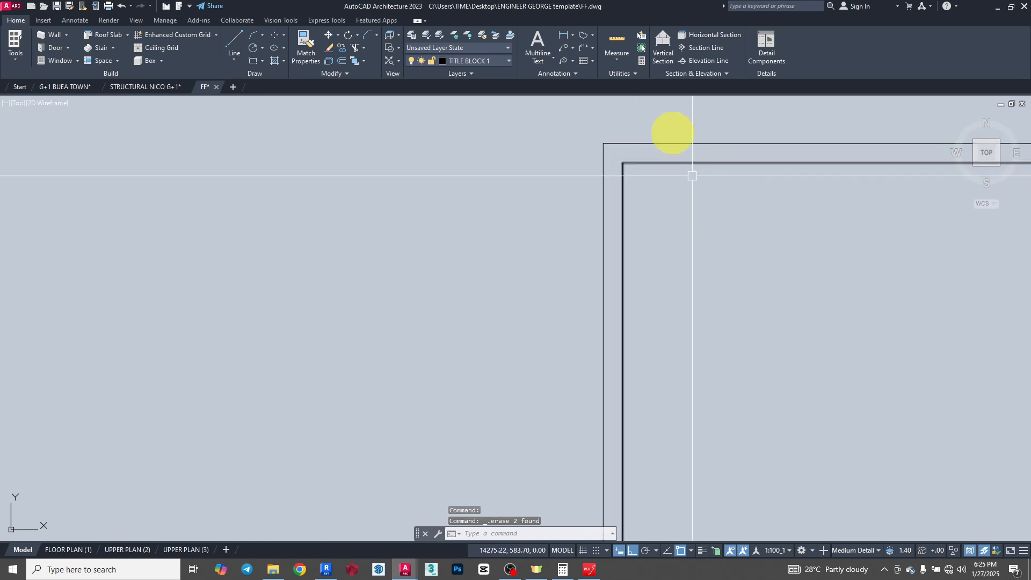
{"action": "left_click", "coordinate": [563, 34]}
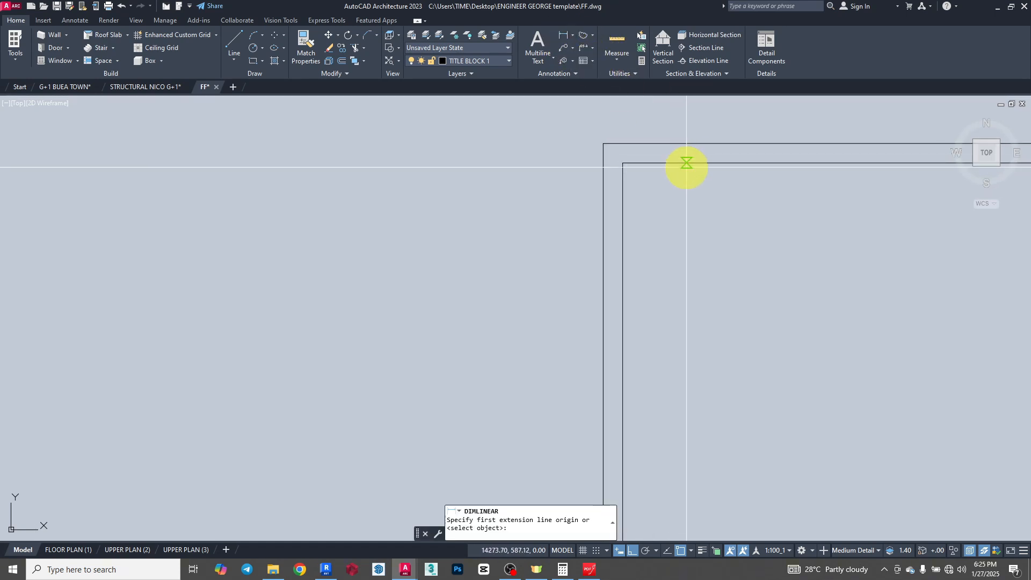
{"action": "left_click", "coordinate": [682, 144]}
{"action": "left_click", "coordinate": [684, 142]}
{"action": "scroll", "coordinate": [680, 144], "scroll_direction": "up", "scroll_amount": 8}
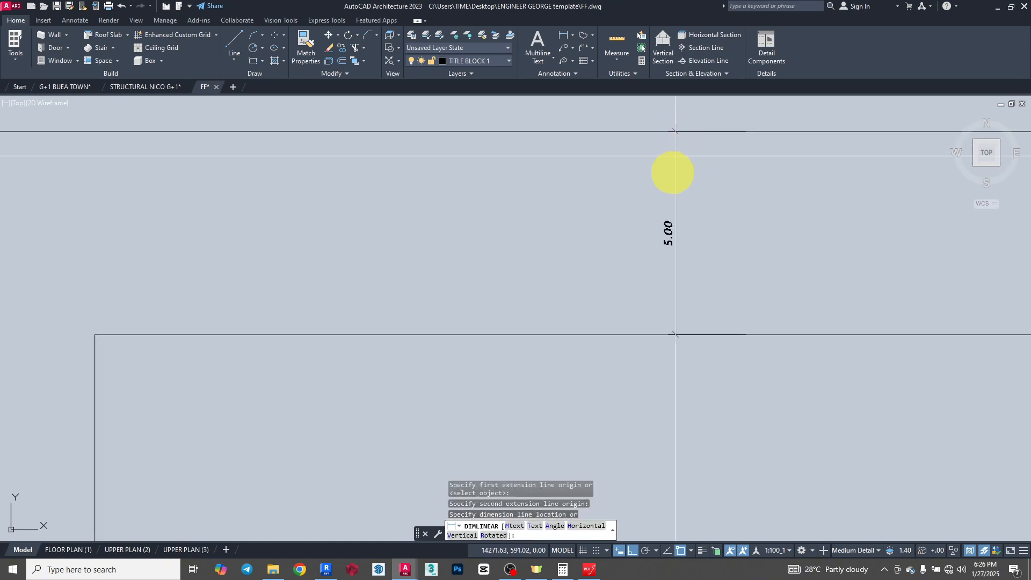
{"action": "key", "text": "Escape"}
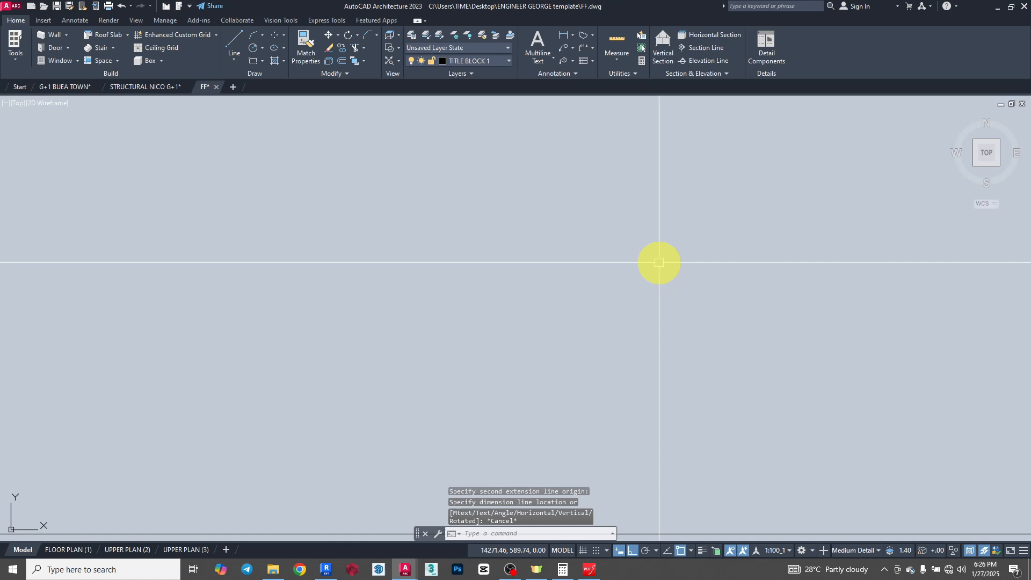
- Examine the double border's margin around the upper corner and along the edges of the title block frame
{"action": "scroll", "coordinate": [575, 230], "scroll_direction": "down", "scroll_amount": 5}
{"action": "scroll", "coordinate": [579, 229], "scroll_direction": "down", "scroll_amount": 4}
{"action": "scroll", "coordinate": [578, 230], "scroll_direction": "up", "scroll_amount": 5}
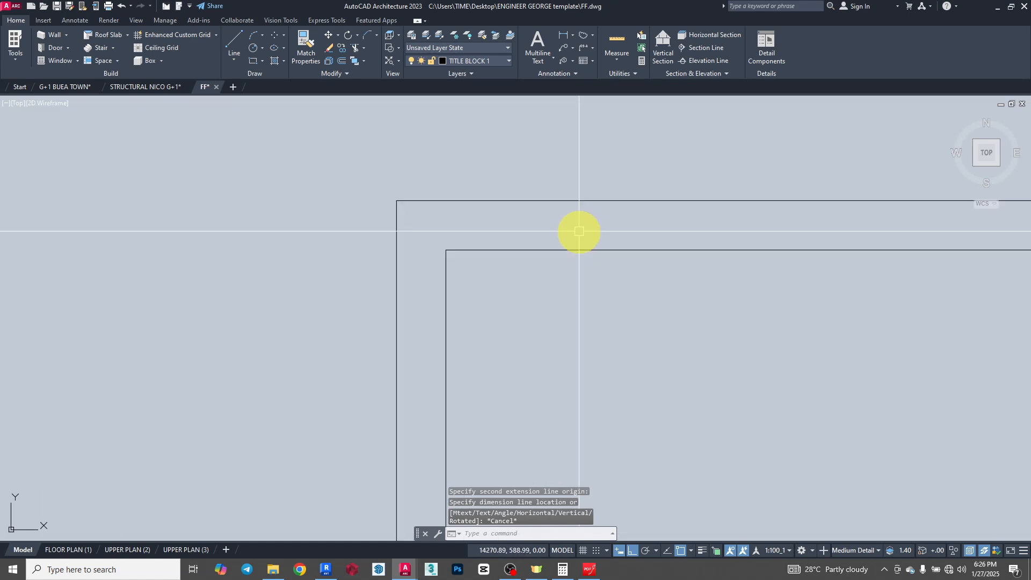
{"action": "scroll", "coordinate": [586, 208], "scroll_direction": "down", "scroll_amount": 5}
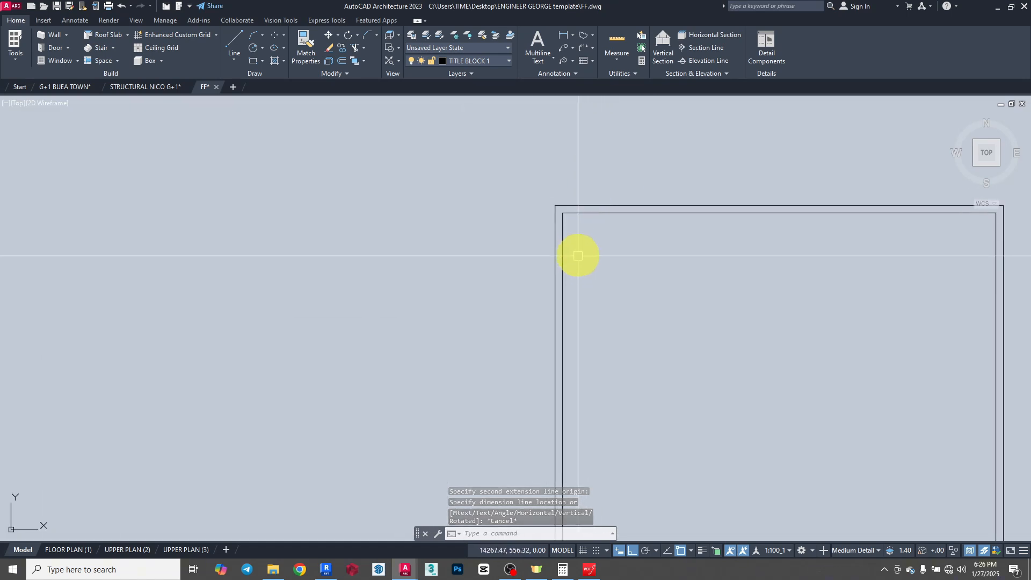
{"action": "scroll", "coordinate": [565, 215], "scroll_direction": "up", "scroll_amount": 4}
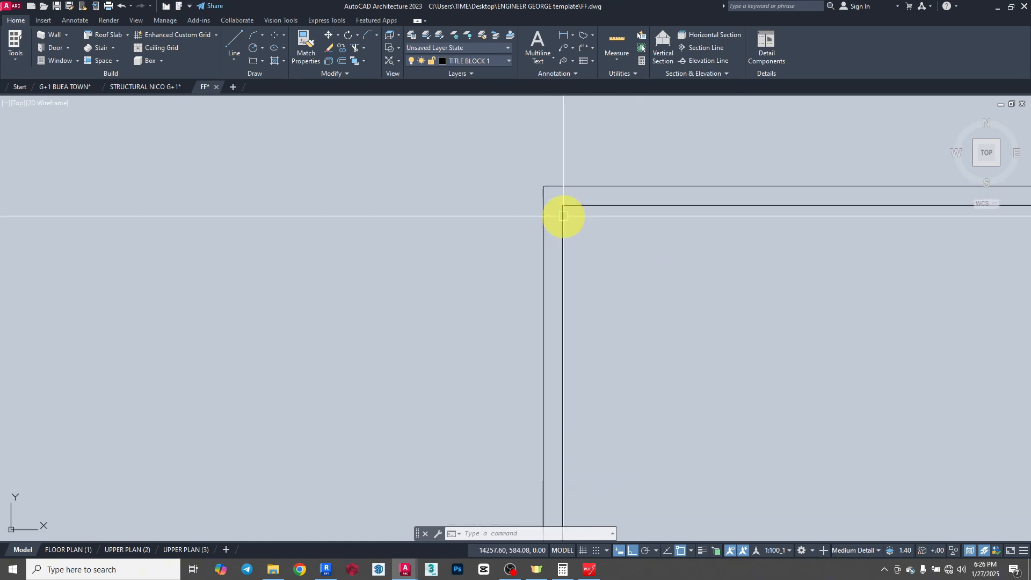
{"action": "scroll", "coordinate": [616, 202], "scroll_direction": "down", "scroll_amount": 5}
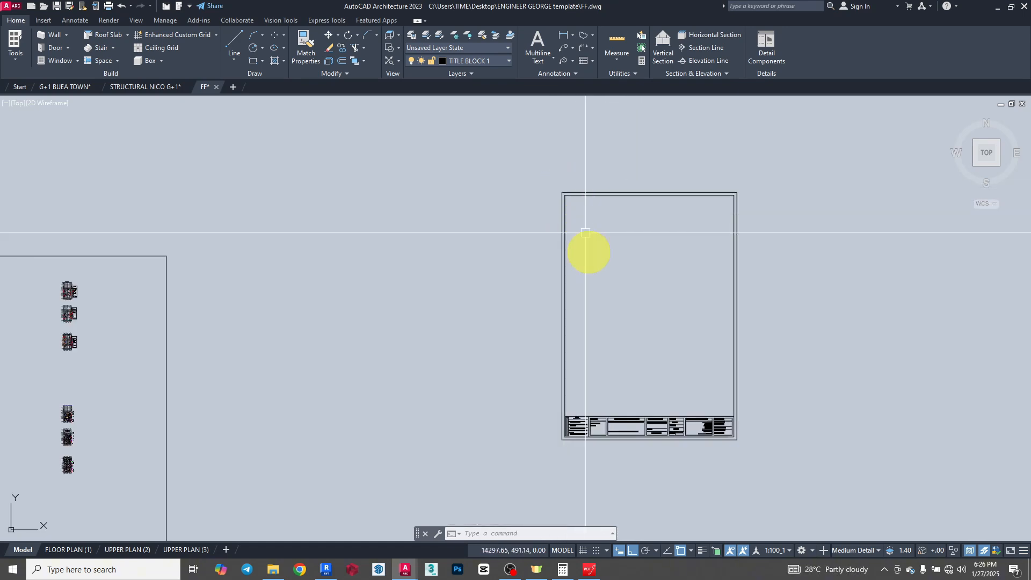
- Compare the title block's lower information strip with the one in ARCHITECTURAL A3 P1.pdf in PDFgear, and return to AutoCAD
{"action": "scroll", "coordinate": [575, 425], "scroll_direction": "up", "scroll_amount": 5}
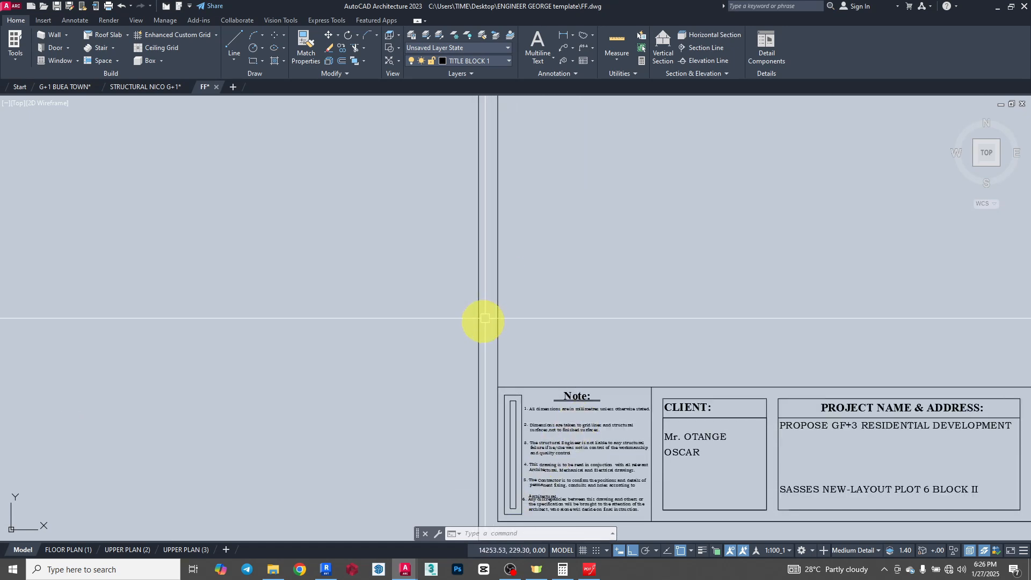
{"action": "scroll", "coordinate": [482, 322], "scroll_direction": "down", "scroll_amount": 4}
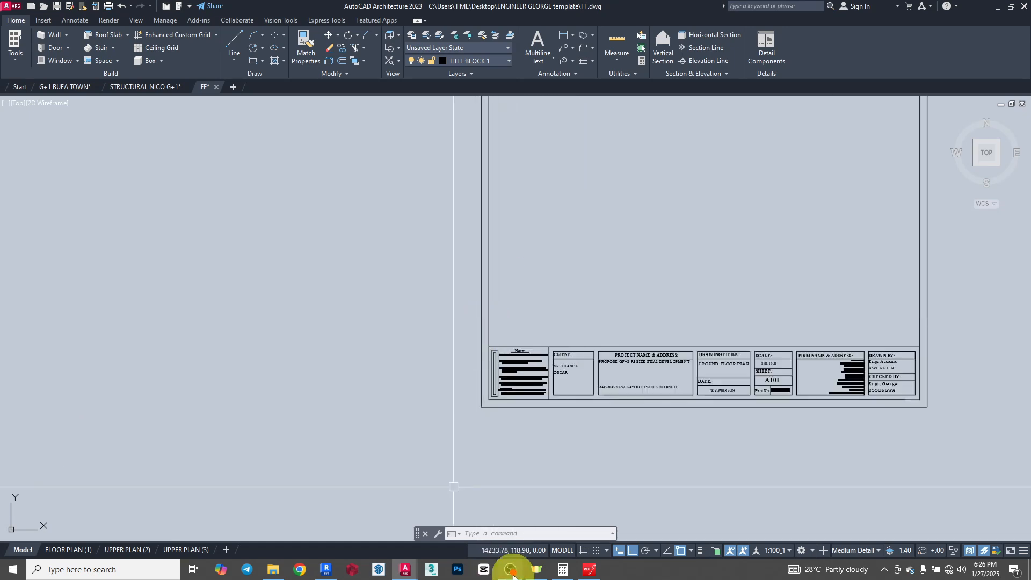
{"action": "left_click", "coordinate": [589, 570]}
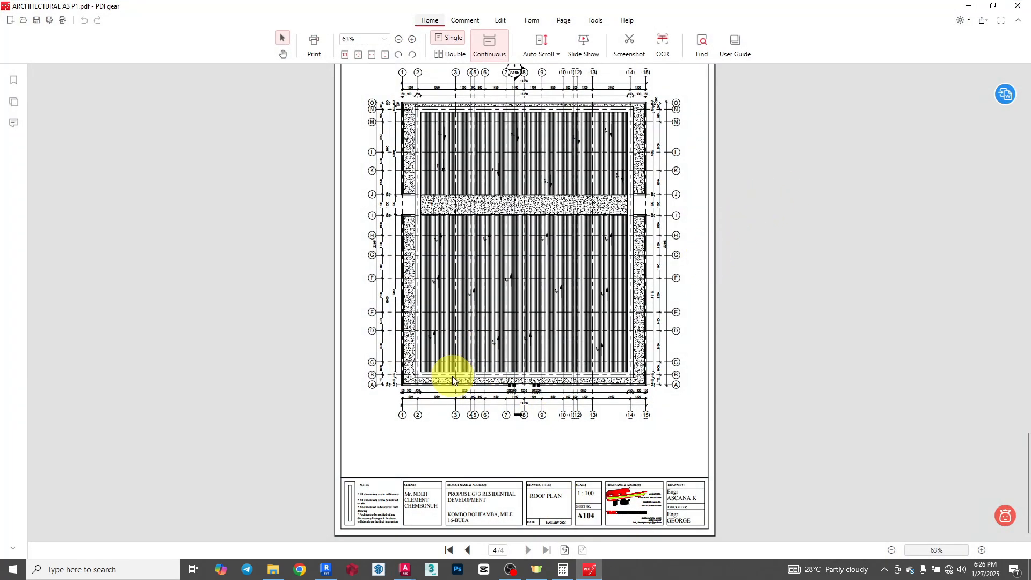
{"action": "left_click", "coordinate": [974, 7]}
- Read the numbered notes in the title block's Note section beside the client box
{"action": "scroll", "coordinate": [494, 410], "scroll_direction": "up", "scroll_amount": 3}
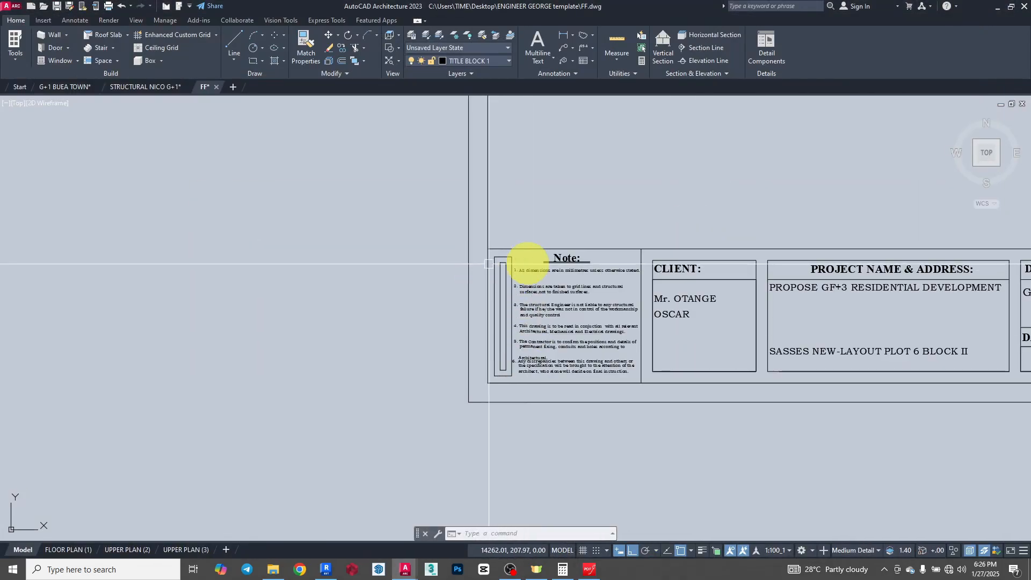
{"action": "scroll", "coordinate": [437, 288], "scroll_direction": "up", "scroll_amount": 3}
{"action": "scroll", "coordinate": [352, 224], "scroll_direction": "down", "scroll_amount": 3}
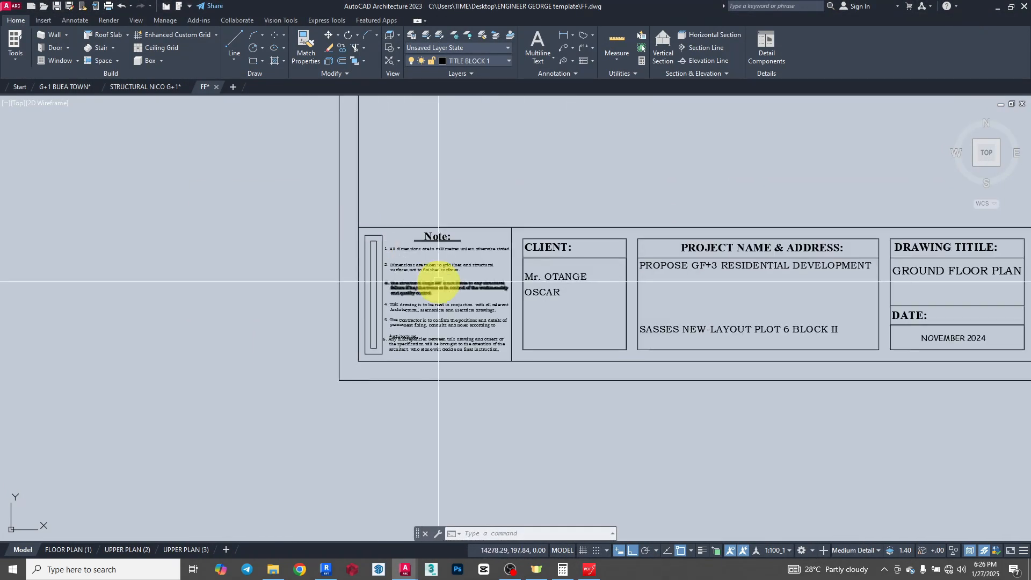
{"action": "scroll", "coordinate": [338, 202], "scroll_direction": "up", "scroll_amount": 4}
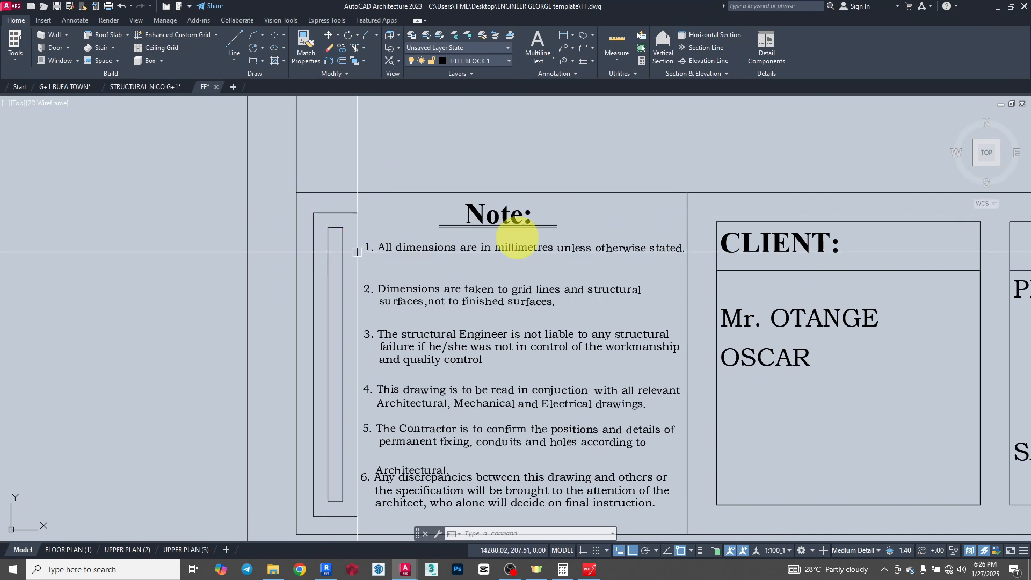
{"action": "scroll", "coordinate": [279, 229], "scroll_direction": "down", "scroll_amount": 2}
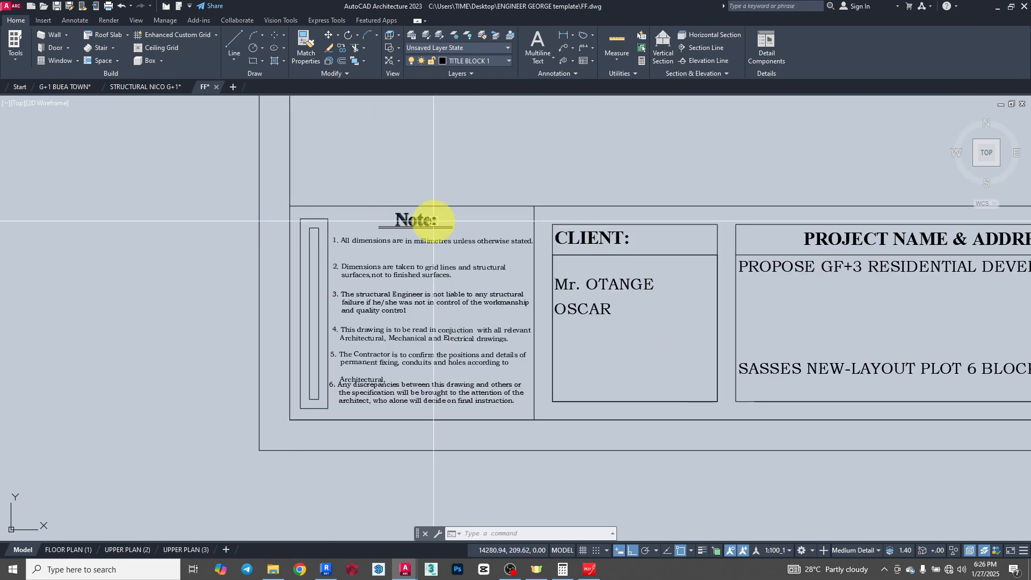
{"action": "scroll", "coordinate": [407, 250], "scroll_direction": "up", "scroll_amount": 2}
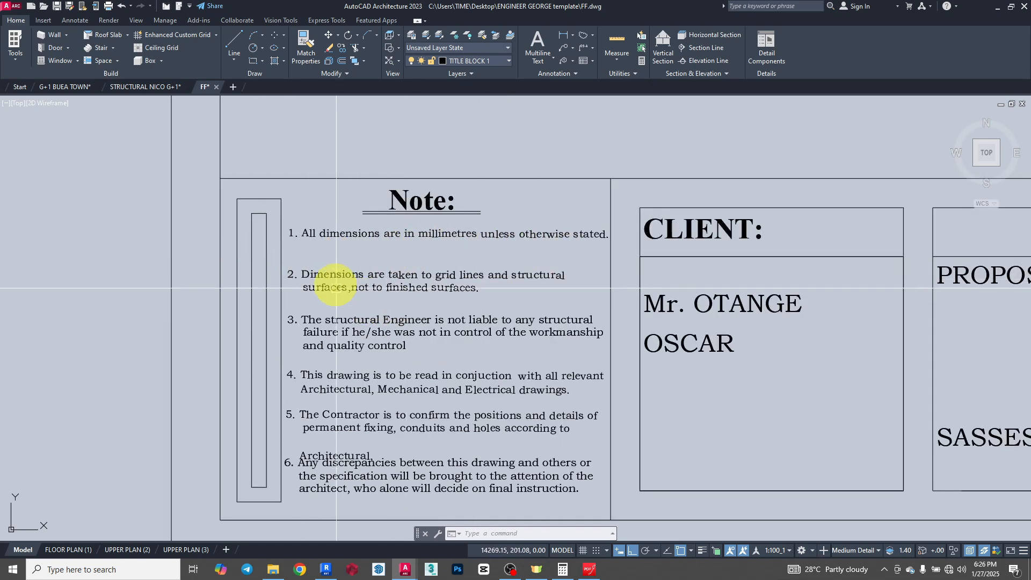
{"action": "scroll", "coordinate": [272, 244], "scroll_direction": "down", "scroll_amount": 4}
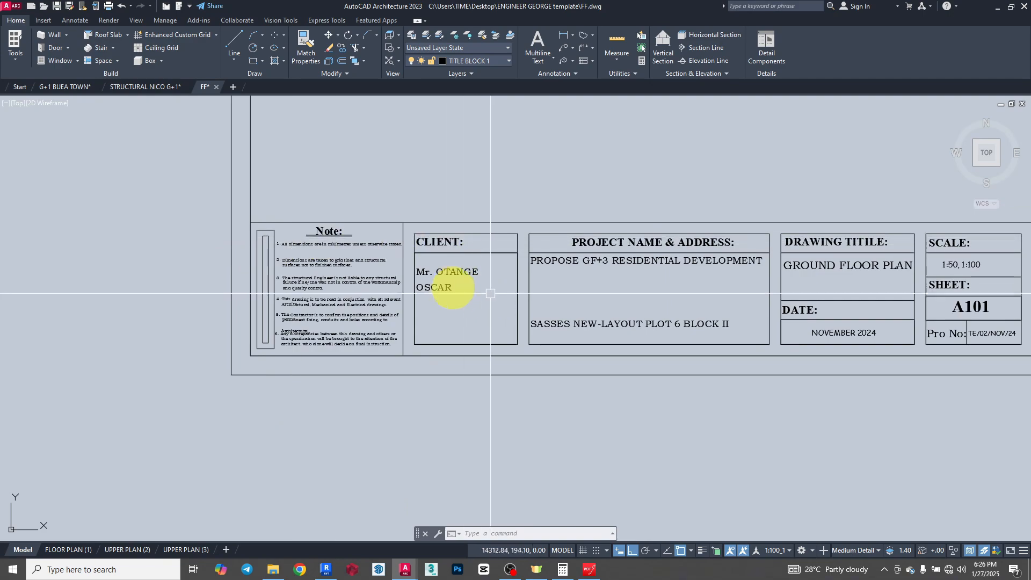
- Review the title block's client, project name and address, drawing title, date, scale and sheet fields
{"action": "scroll", "coordinate": [451, 285], "scroll_direction": "up", "scroll_amount": 5}
{"action": "scroll", "coordinate": [248, 346], "scroll_direction": "down", "scroll_amount": 10}
{"action": "scroll", "coordinate": [244, 346], "scroll_direction": "up", "scroll_amount": 7}
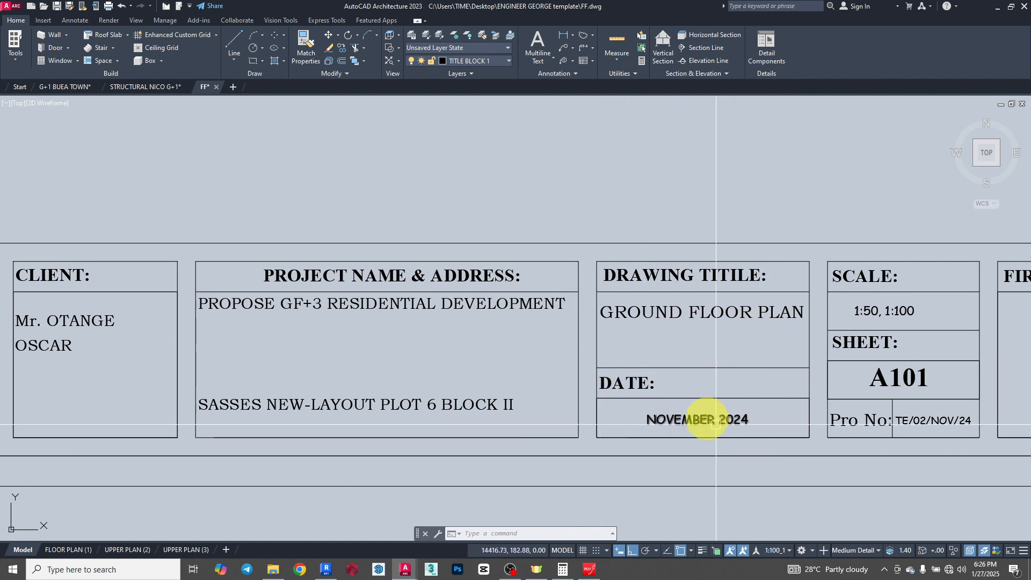
{"action": "scroll", "coordinate": [477, 376], "scroll_direction": "down", "scroll_amount": 2}
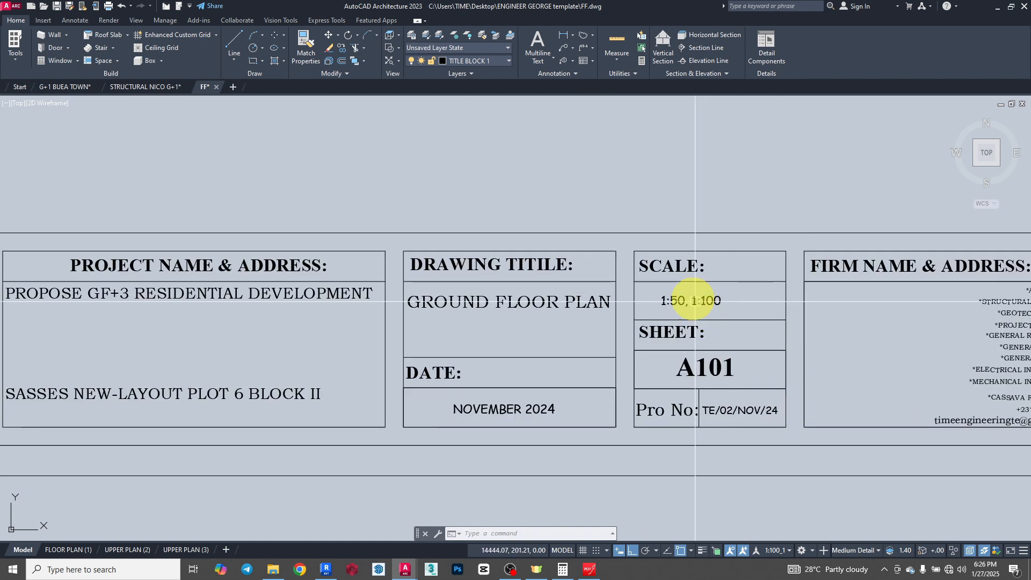
{"action": "scroll", "coordinate": [536, 336], "scroll_direction": "down", "scroll_amount": 5}
- Inspect the firm name and address box, the drawn-by and checked-by fields, and the free space for a logo
{"action": "scroll", "coordinate": [711, 332], "scroll_direction": "up", "scroll_amount": 3}
{"action": "scroll", "coordinate": [711, 332], "scroll_direction": "up", "scroll_amount": 2}
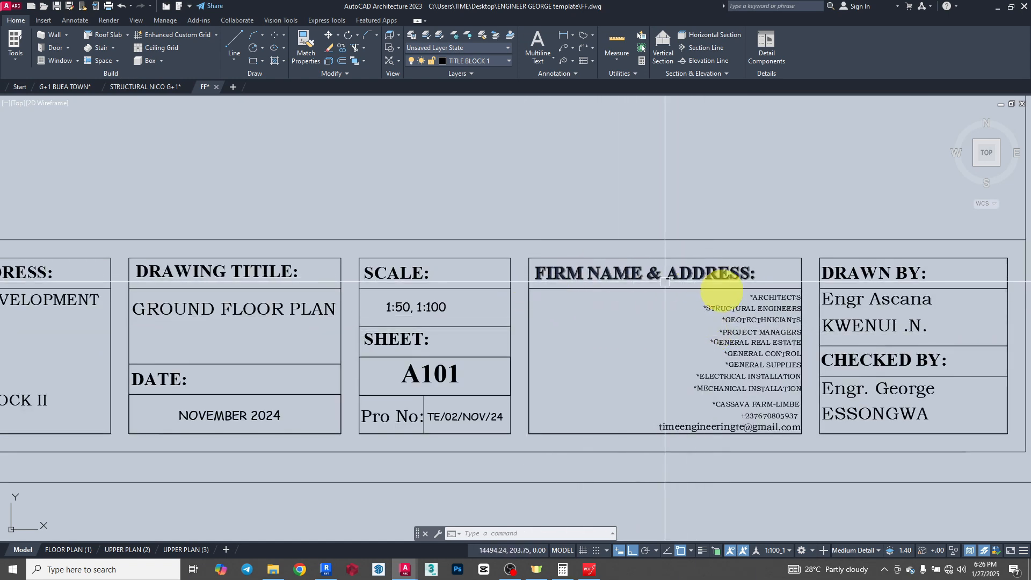
{"action": "scroll", "coordinate": [622, 420], "scroll_direction": "up", "scroll_amount": 2}
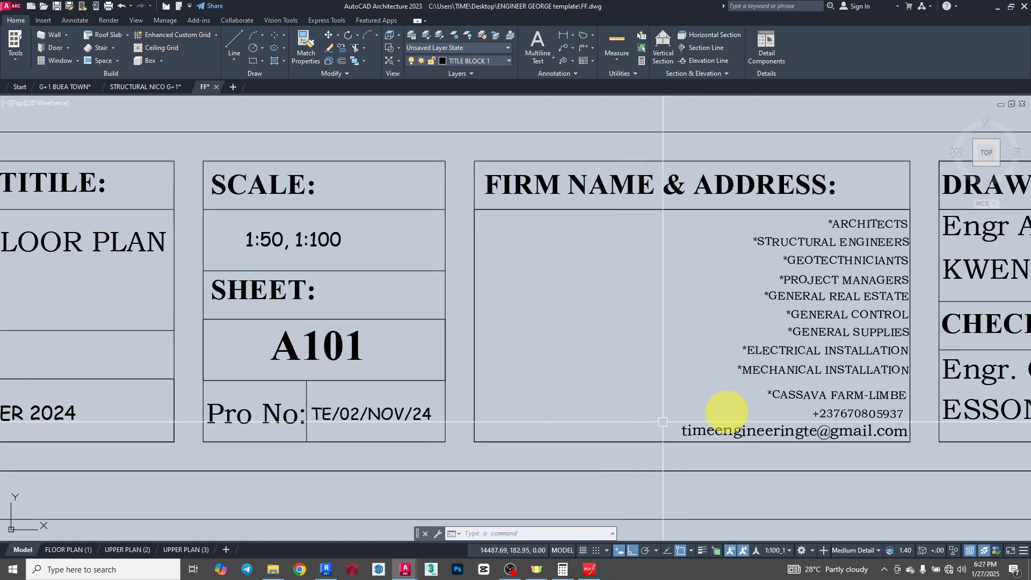
{"action": "scroll", "coordinate": [656, 391], "scroll_direction": "down", "scroll_amount": 4}
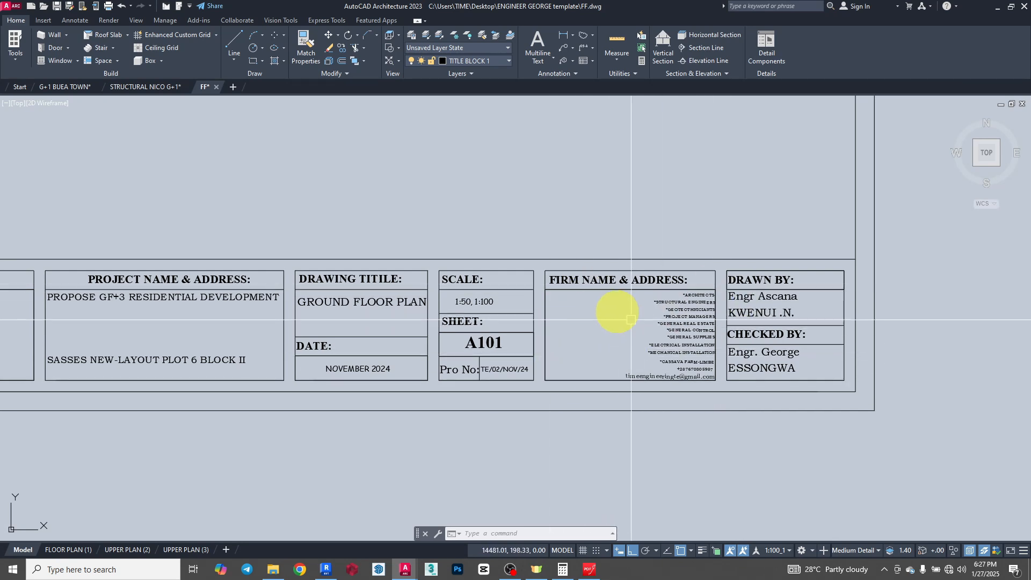
{"action": "scroll", "coordinate": [622, 387], "scroll_direction": "down", "scroll_amount": 6}
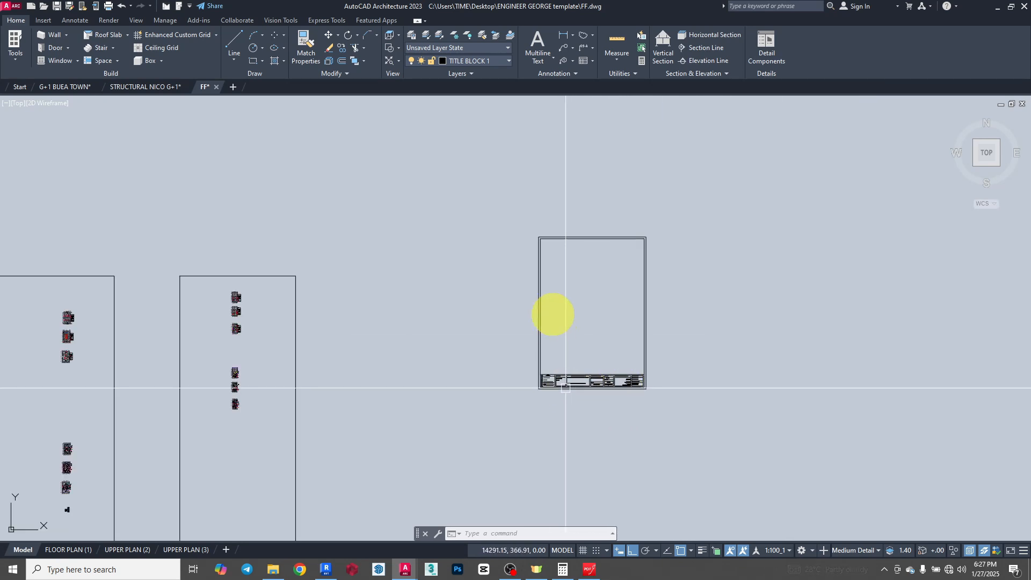
{"action": "scroll", "coordinate": [590, 251], "scroll_direction": "up", "scroll_amount": 2}
{"action": "scroll", "coordinate": [661, 486], "scroll_direction": "up", "scroll_amount": 4}
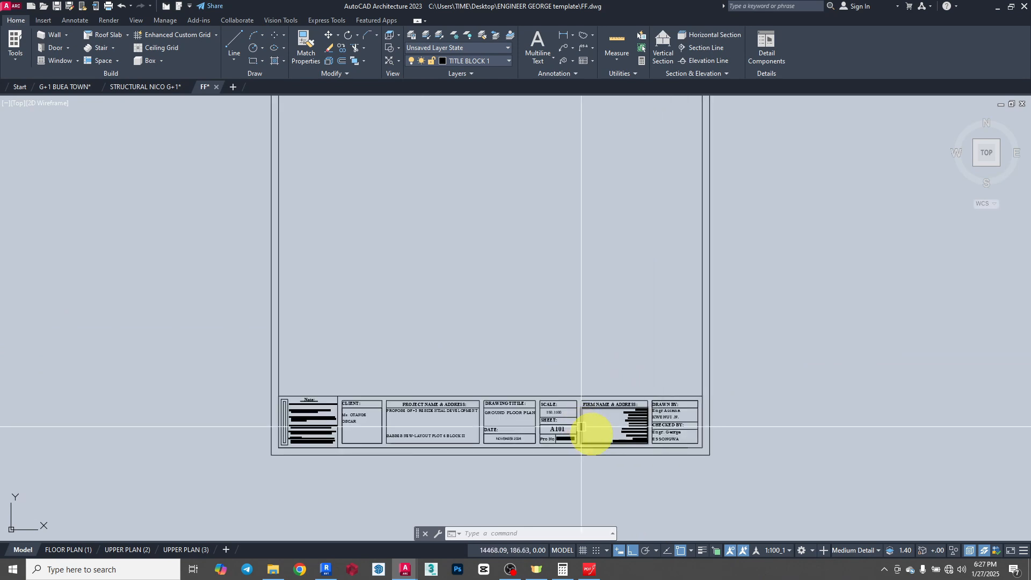
{"action": "scroll", "coordinate": [596, 442], "scroll_direction": "up", "scroll_amount": 4}
{"action": "scroll", "coordinate": [658, 446], "scroll_direction": "down", "scroll_amount": 2}
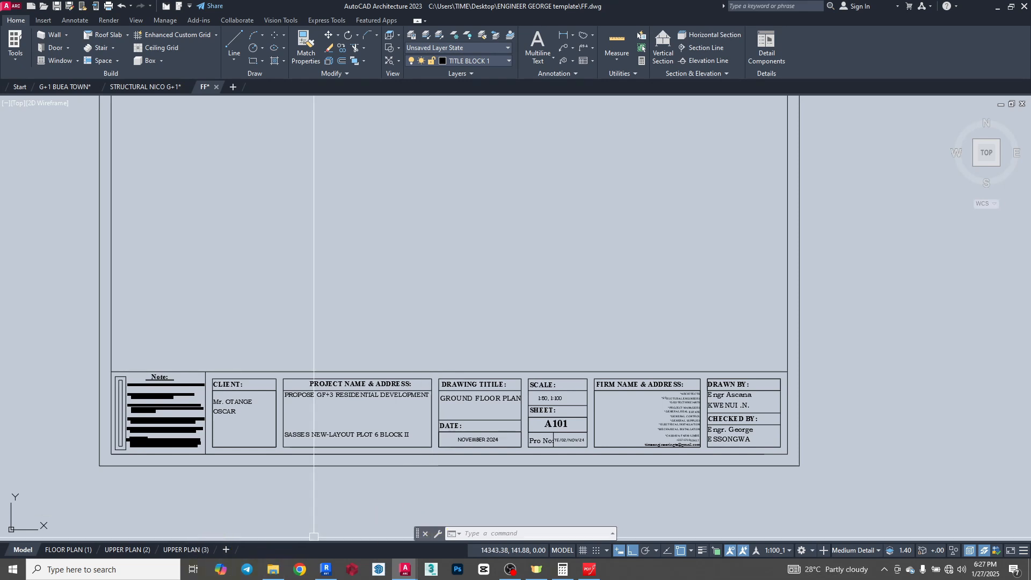
- Open the image Time Engineering Logo.jpg from the logo files in the photo viewer and enlarge it to full screen
{"action": "left_click", "coordinate": [273, 569]}
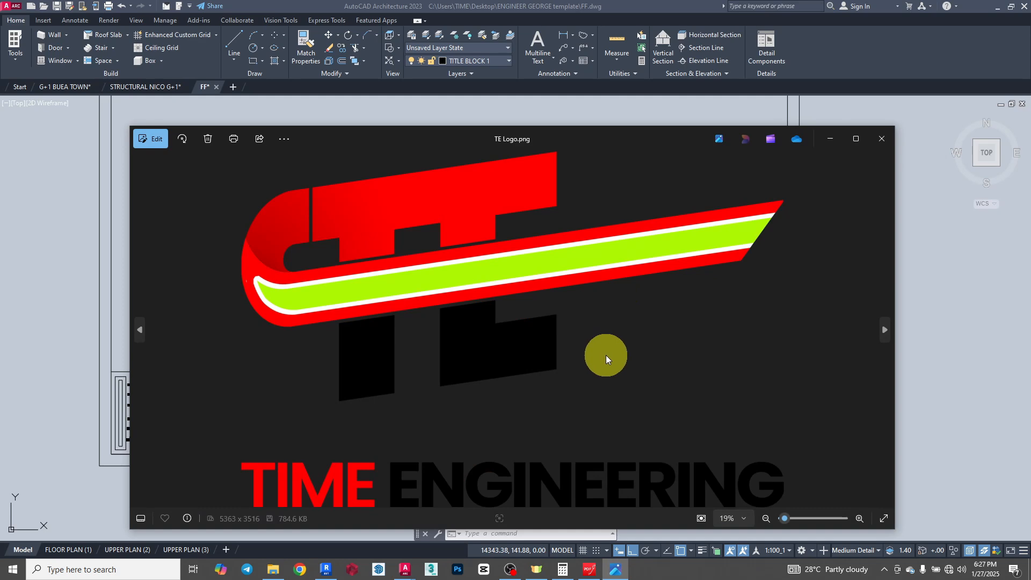
{"action": "left_click", "coordinate": [886, 324]}
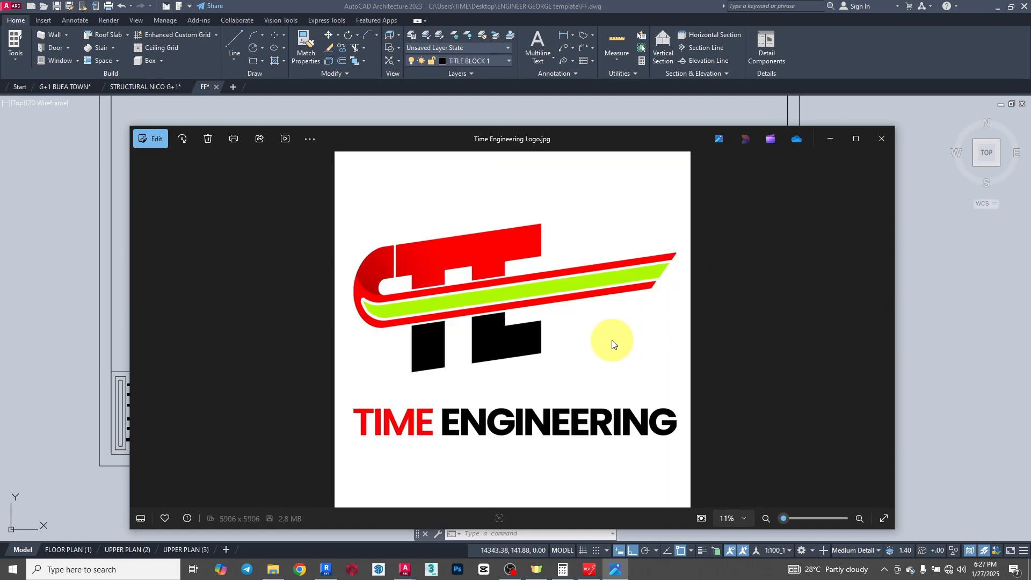
{"action": "left_click", "coordinate": [859, 137]}
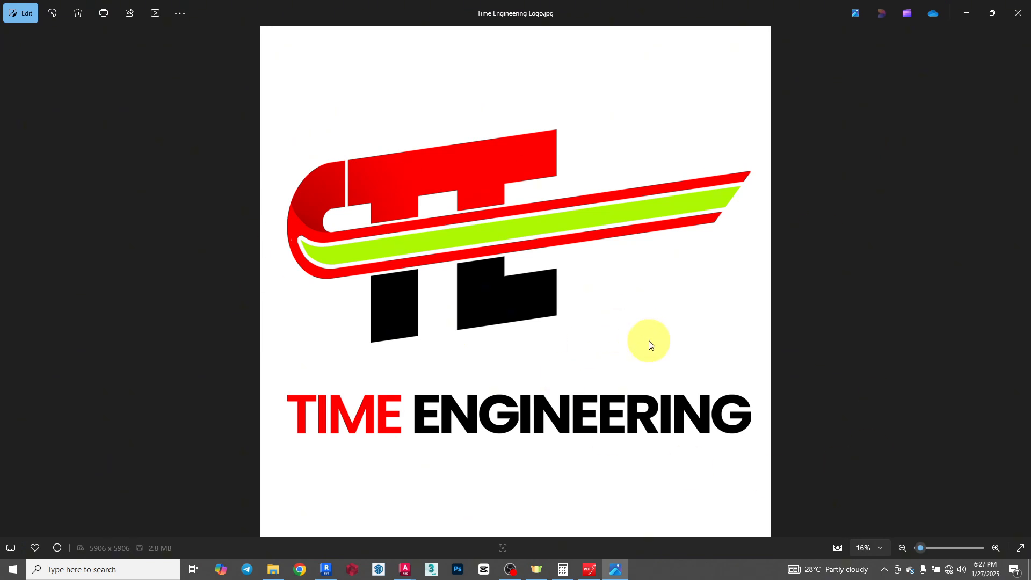
- Capture a rectangular snip of the TE logo with its TIME ENGINEERING lettering to the clipboard and return to AutoCAD
{"action": "key", "text": "super+shift+s"}
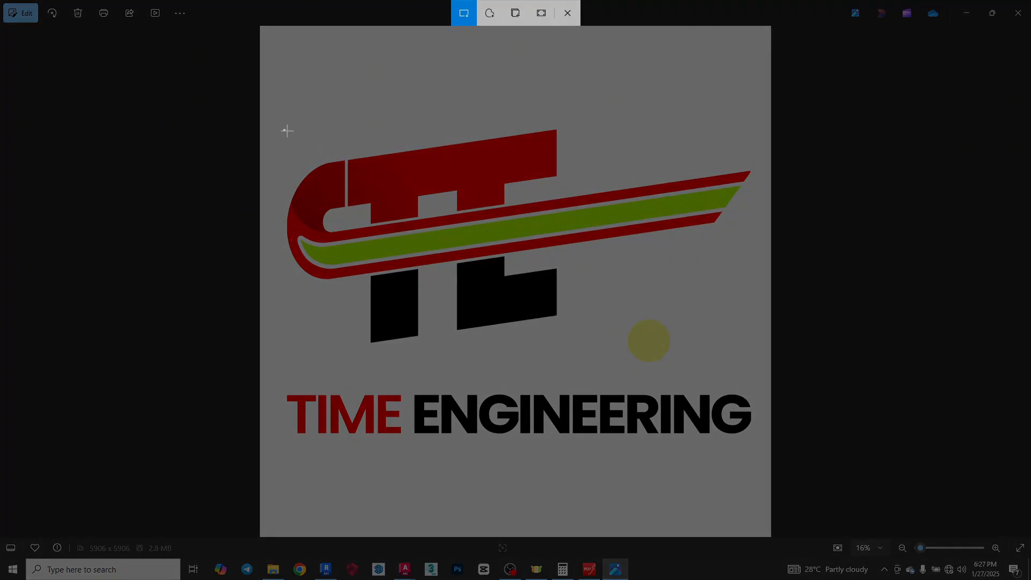
{"action": "left_click_drag", "start_coordinate": [286, 130], "coordinate": [758, 449]}
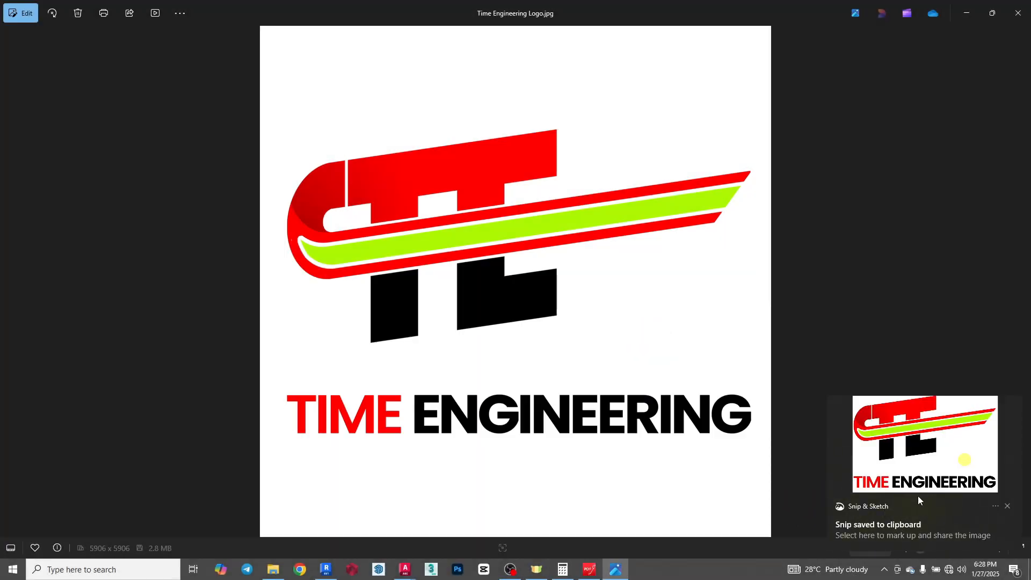
{"action": "left_click", "coordinate": [959, 24]}
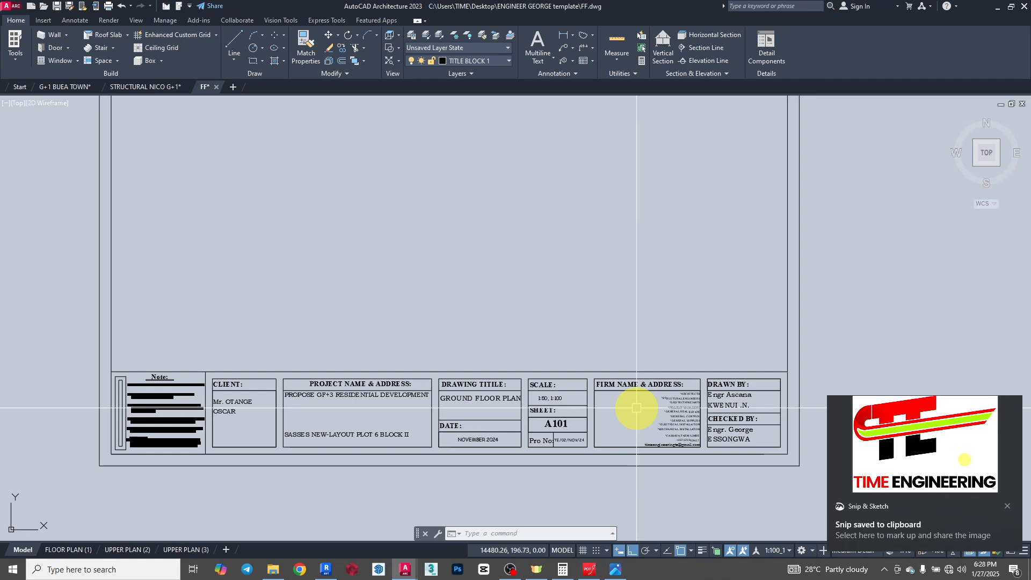
- Paste the captured logo image with its lower-left corner on the lower-left corner of the firm name and address box
{"action": "key", "text": "ctrl+v"}
{"action": "scroll", "coordinate": [617, 429], "scroll_direction": "up", "scroll_amount": 8}
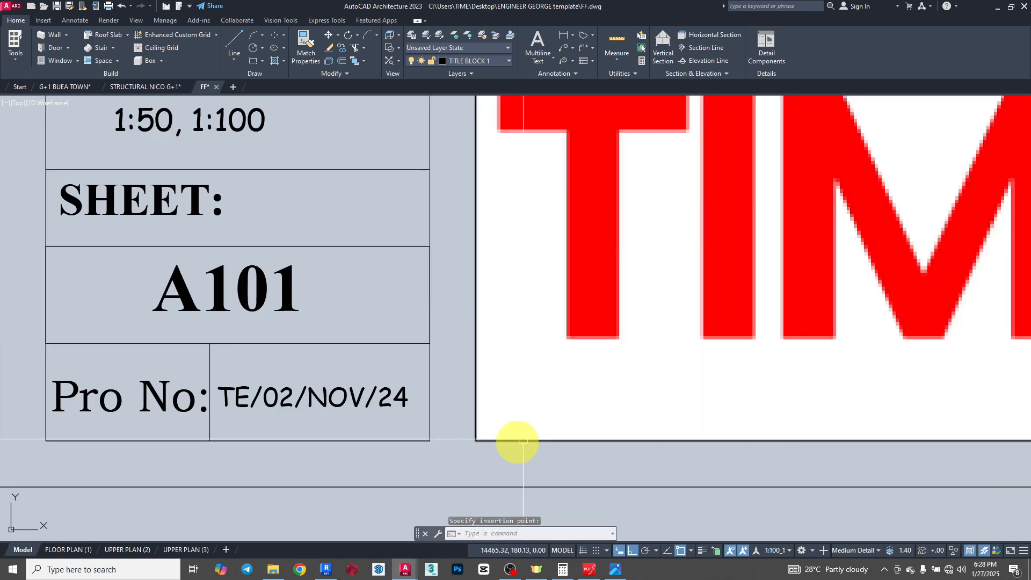
{"action": "scroll", "coordinate": [516, 437], "scroll_direction": "down", "scroll_amount": 7}
{"action": "left_click", "coordinate": [526, 429]}
- Scale the pasted logo image down from its lower-left corner until it is about as tall as the firm name and address box
{"action": "scroll", "coordinate": [543, 376], "scroll_direction": "down", "scroll_amount": 4}
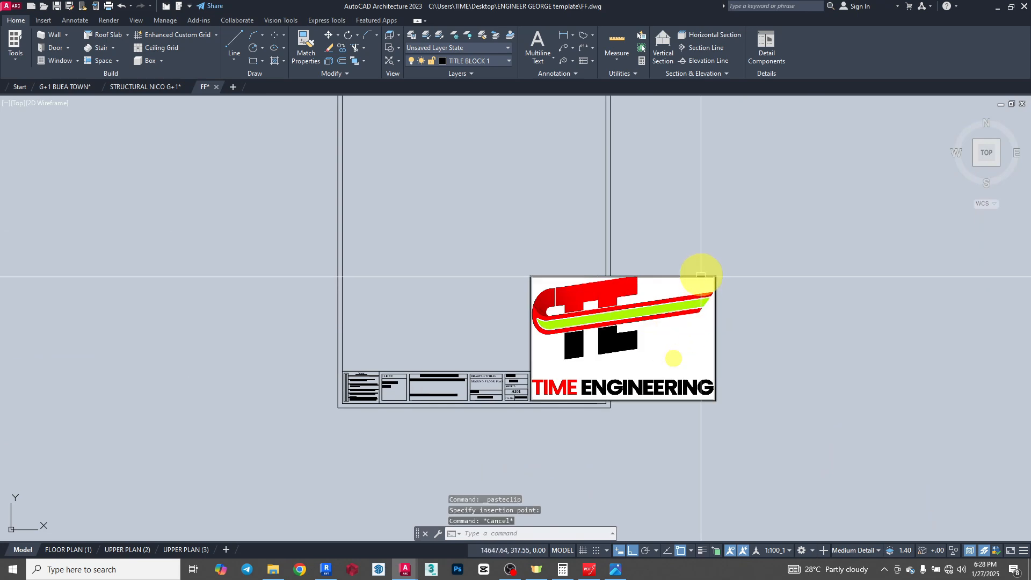
{"action": "left_click", "coordinate": [346, 74]}
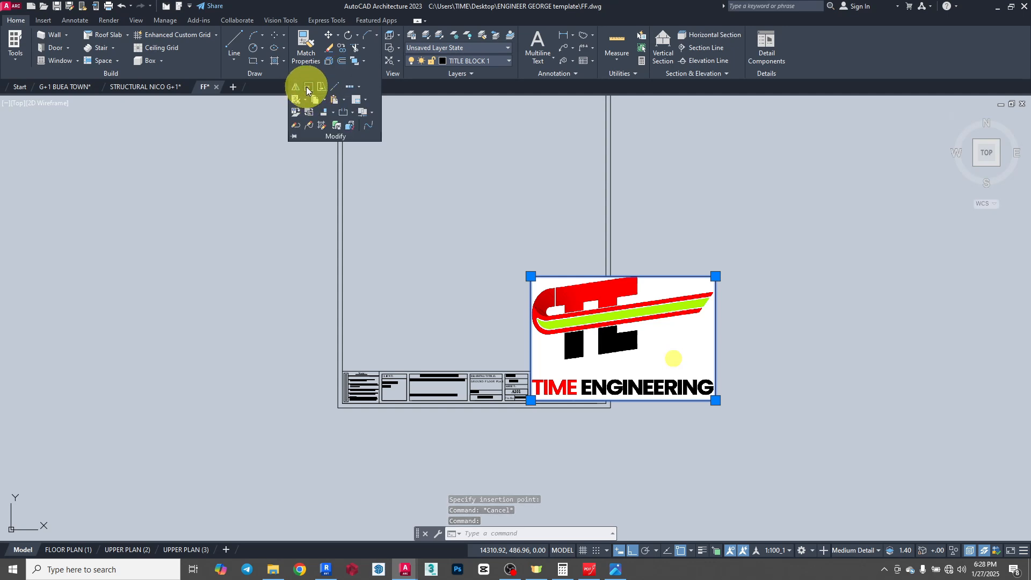
{"action": "left_click", "coordinate": [307, 87]}
{"action": "scroll", "coordinate": [515, 397], "scroll_direction": "up", "scroll_amount": 6}
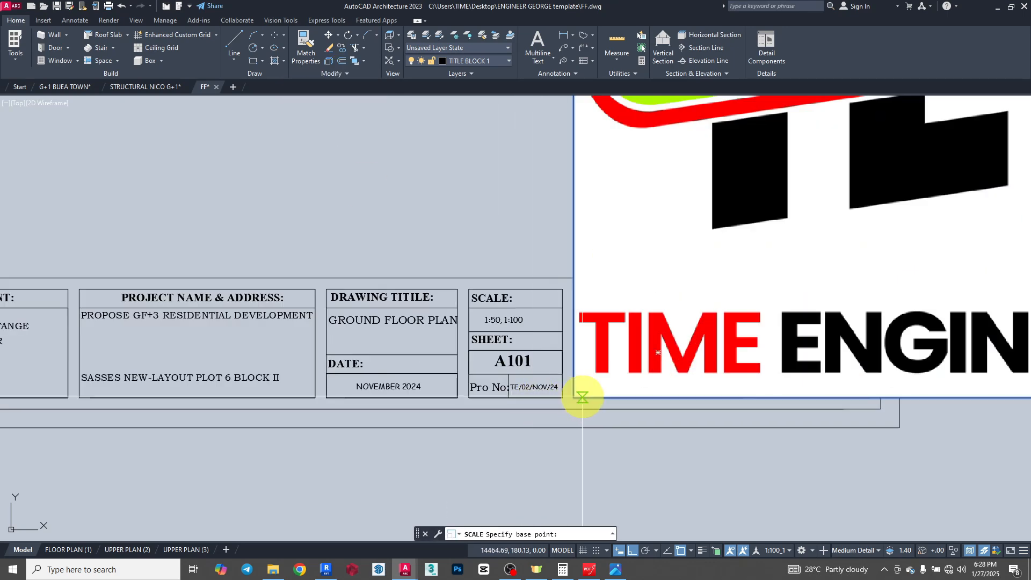
{"action": "left_click", "coordinate": [574, 397]}
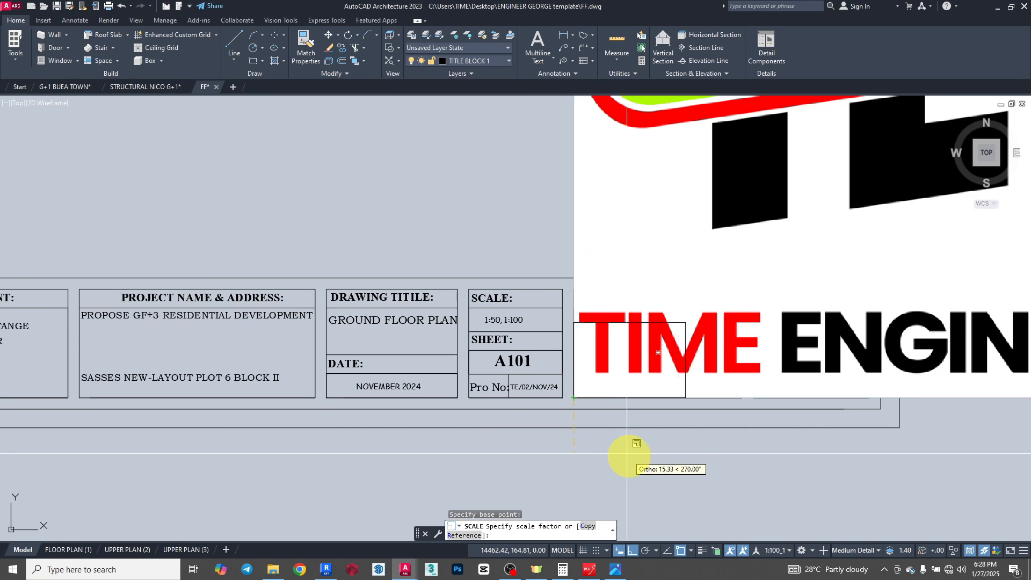
{"action": "left_click", "coordinate": [653, 472]}
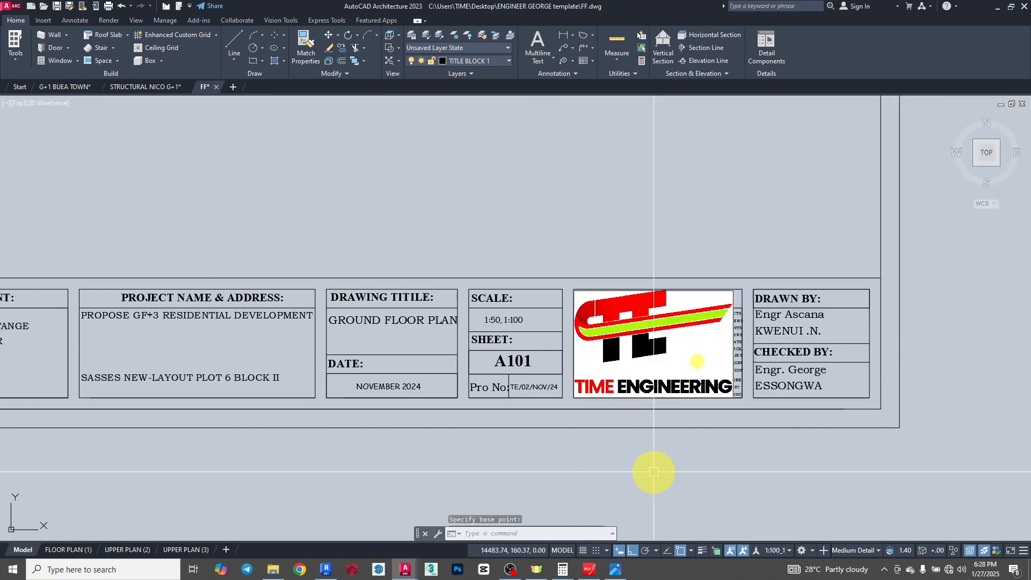
- Scale the logo image down again from its lower-left corner to fit the free space beside the list of services
{"action": "scroll", "coordinate": [688, 353], "scroll_direction": "up", "scroll_amount": 4}
{"action": "left_click", "coordinate": [797, 219]}
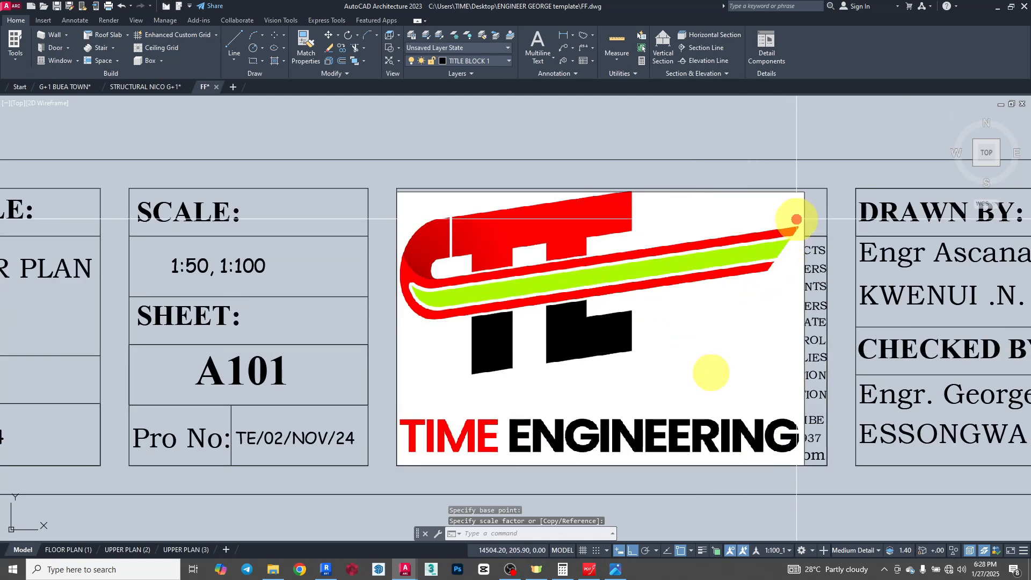
{"action": "left_click", "coordinate": [797, 219]}
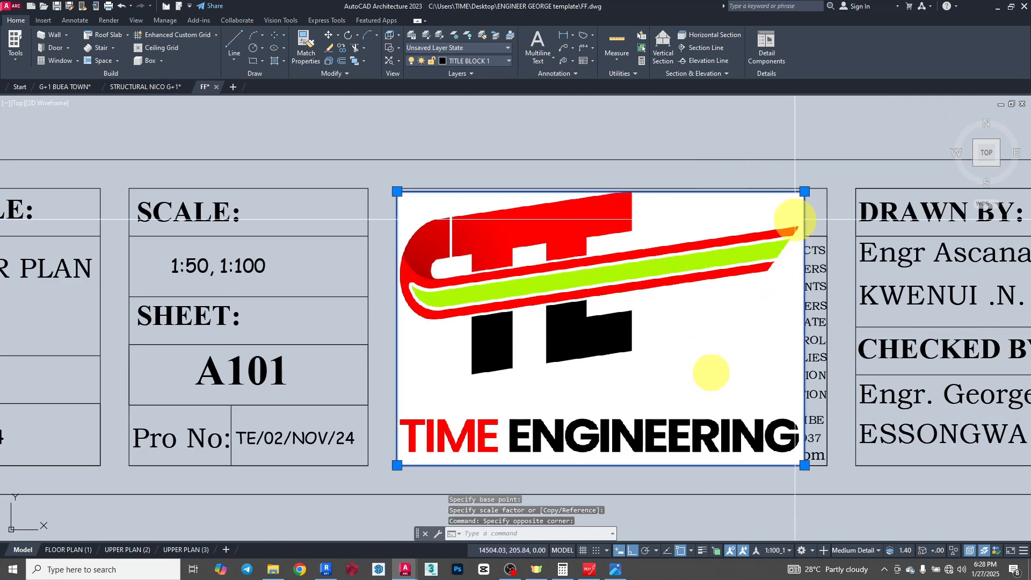
{"action": "left_click", "coordinate": [347, 74]}
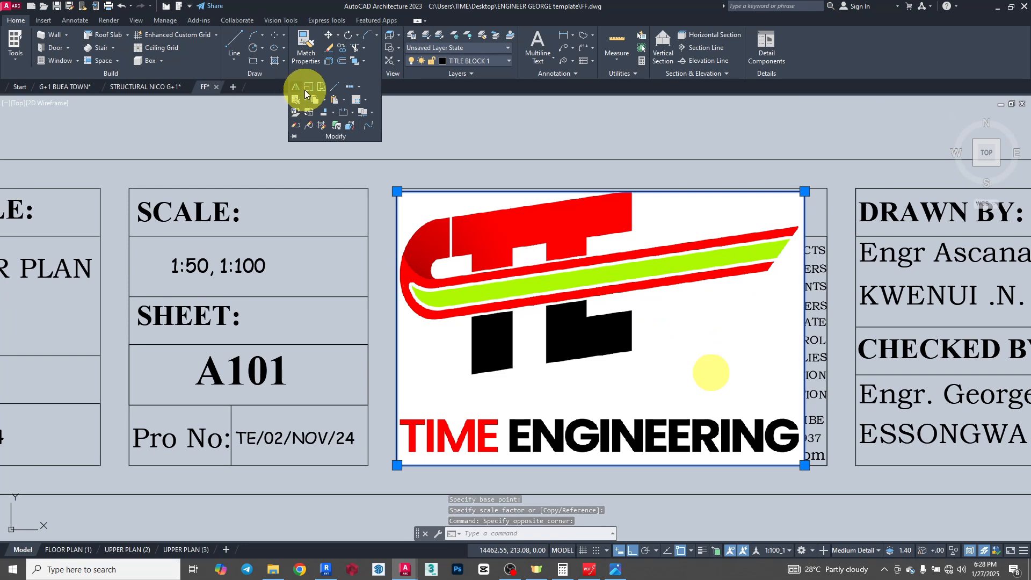
{"action": "left_click", "coordinate": [307, 90]}
{"action": "left_click", "coordinate": [398, 465]}
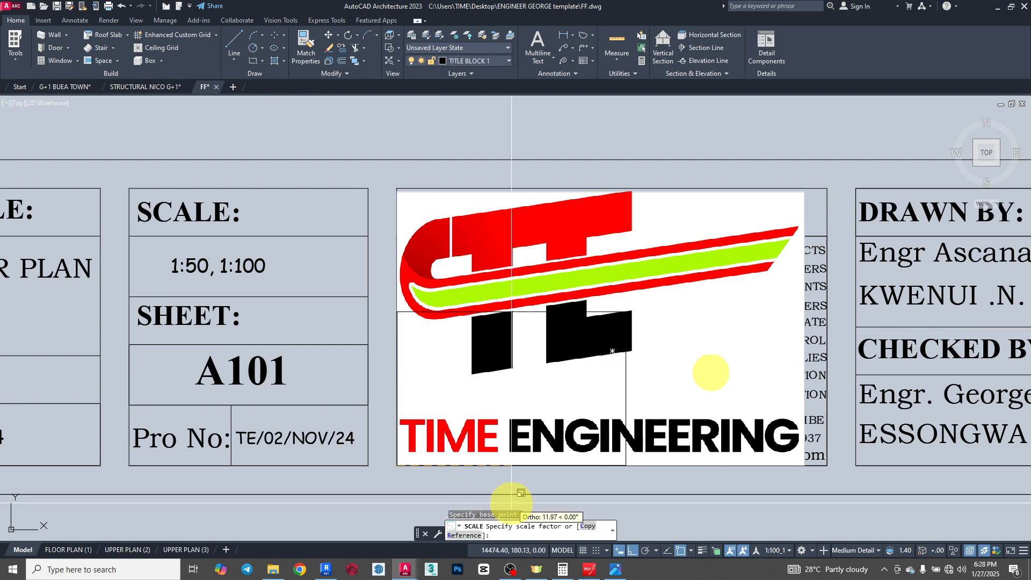
{"action": "key", "text": "Escape"}
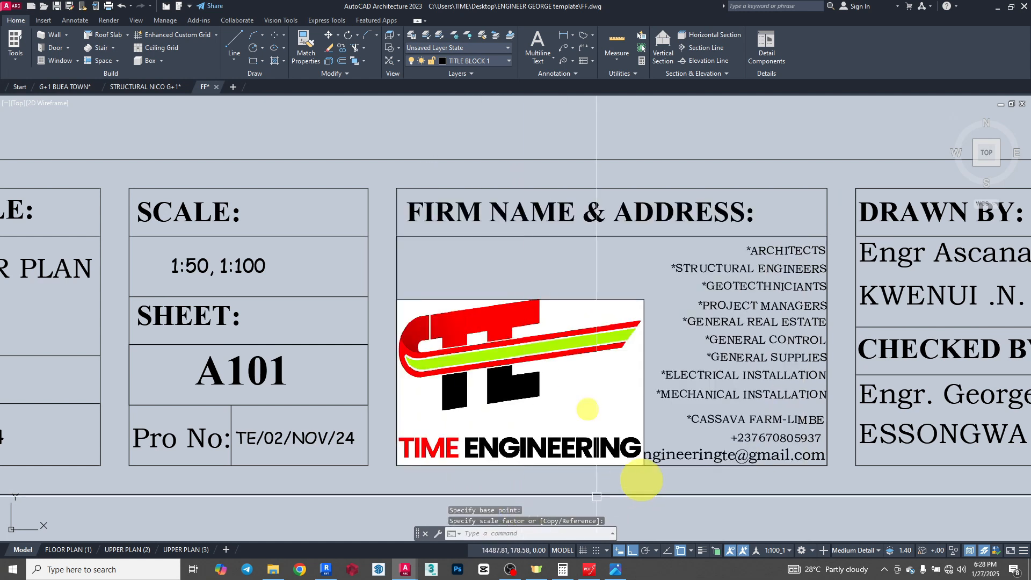
- Move the logo image straight up so it clears the bottom edge of the firm box and its e-mail line
{"action": "left_click", "coordinate": [607, 300]}
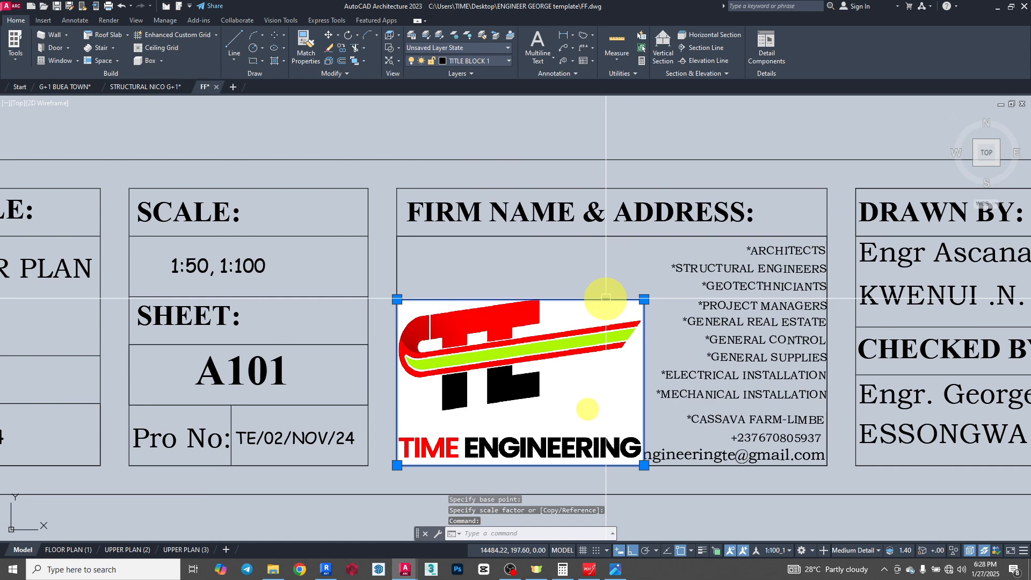
{"action": "left_click", "coordinate": [329, 38]}
{"action": "left_click", "coordinate": [376, 121]}
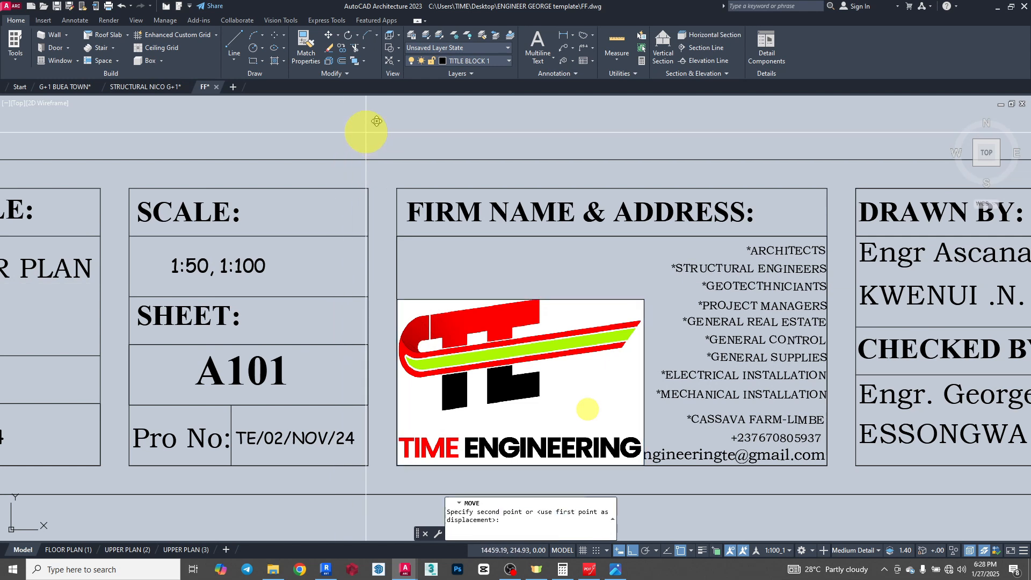
{"action": "left_click", "coordinate": [367, 113]}
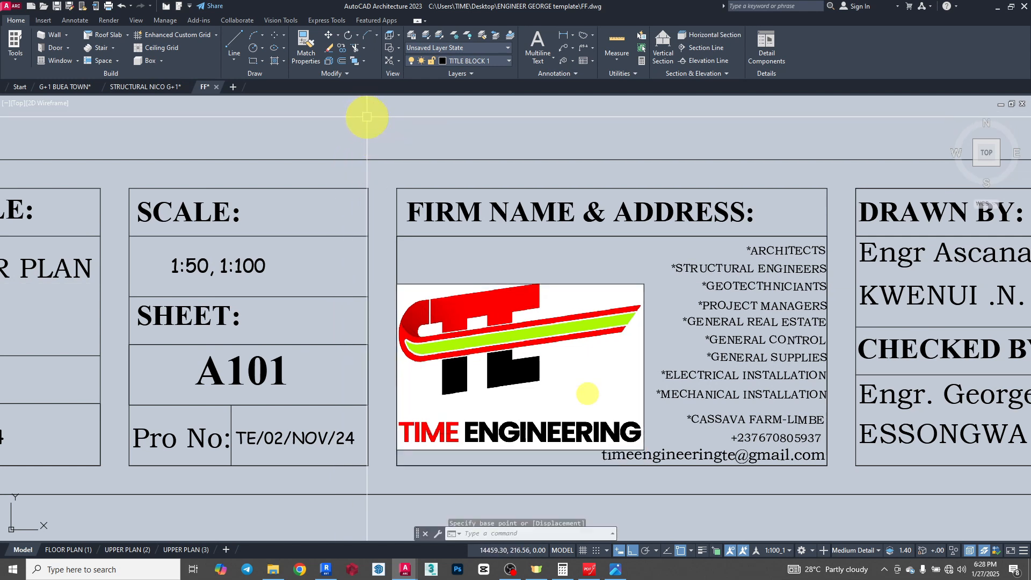
- Move the logo image up by a further distance of about 1.26 units
{"action": "left_click", "coordinate": [515, 289]}
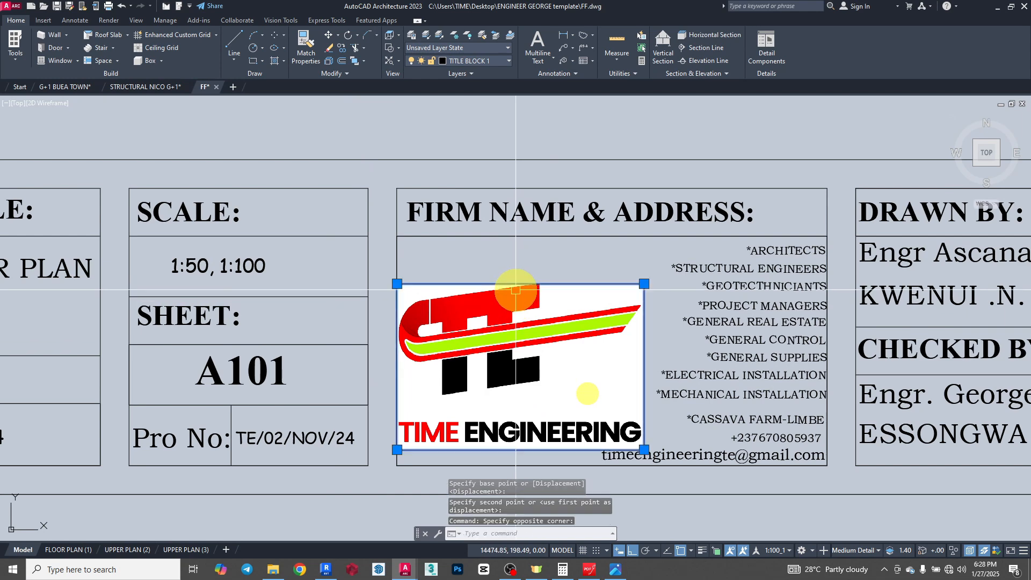
{"action": "left_click", "coordinate": [328, 39]}
{"action": "scroll", "coordinate": [429, 406], "scroll_direction": "down", "scroll_amount": 2}
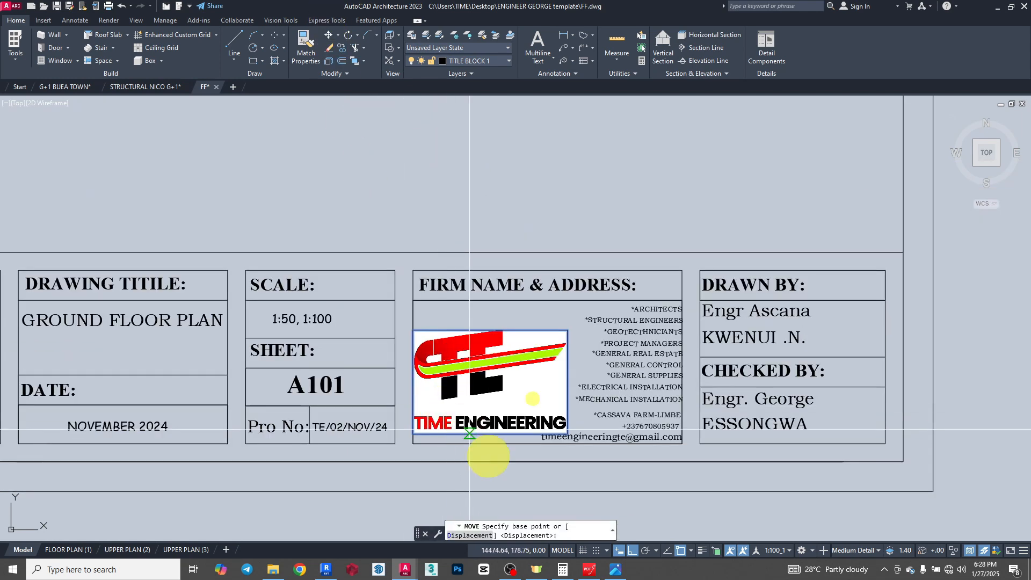
{"action": "left_click", "coordinate": [741, 511]}
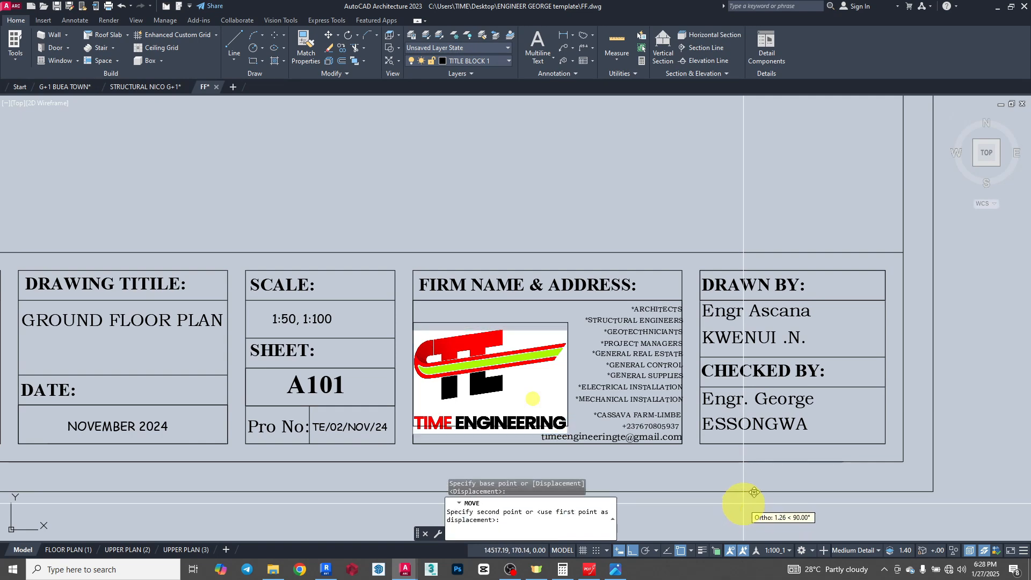
{"action": "left_click", "coordinate": [743, 503]}
{"action": "scroll", "coordinate": [475, 436], "scroll_direction": "up", "scroll_amount": 4}
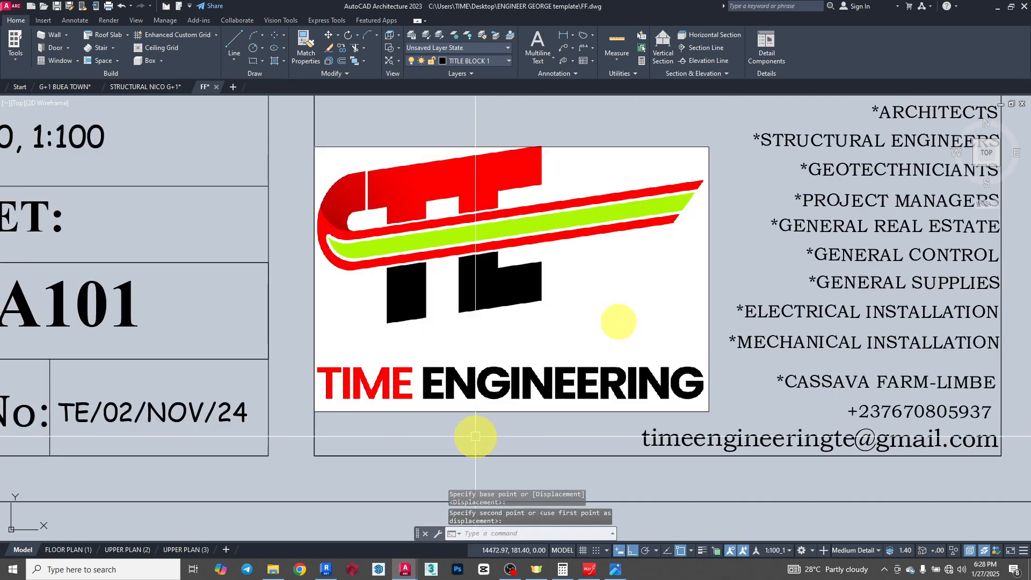
- Examine the logo's placement in the firm box and the neighbouring title block fields, up to the whole sheet
{"action": "scroll", "coordinate": [475, 436], "scroll_direction": "down", "scroll_amount": 4}
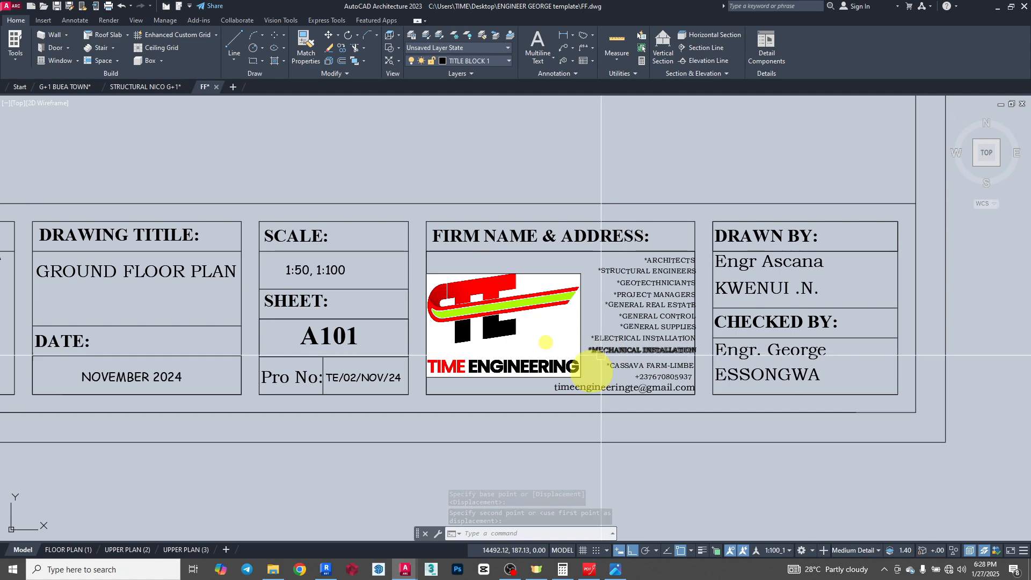
{"action": "scroll", "coordinate": [542, 284], "scroll_direction": "down", "scroll_amount": 5}
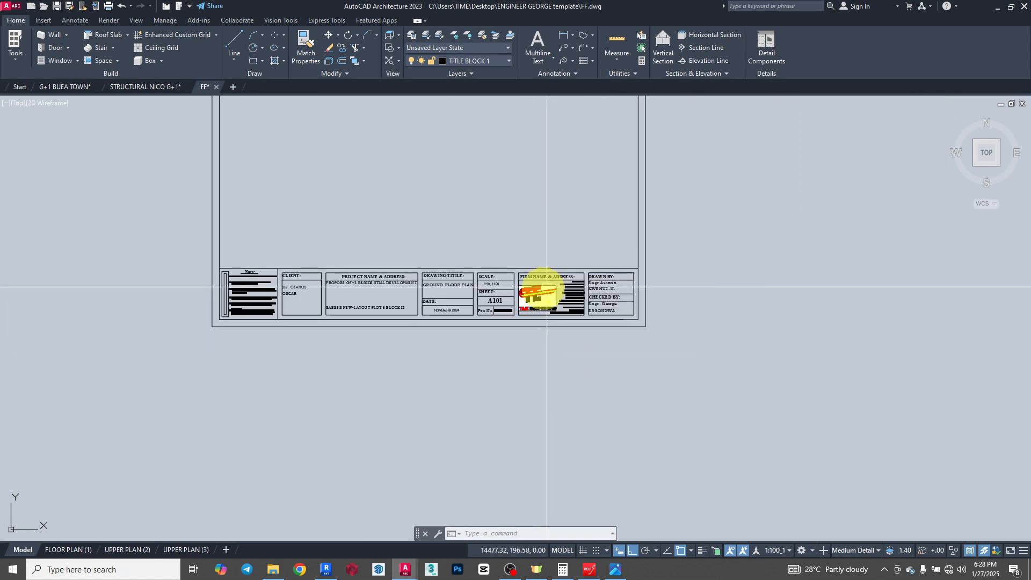
{"action": "scroll", "coordinate": [644, 284], "scroll_direction": "up", "scroll_amount": 10}
{"action": "scroll", "coordinate": [627, 402], "scroll_direction": "down", "scroll_amount": 4}
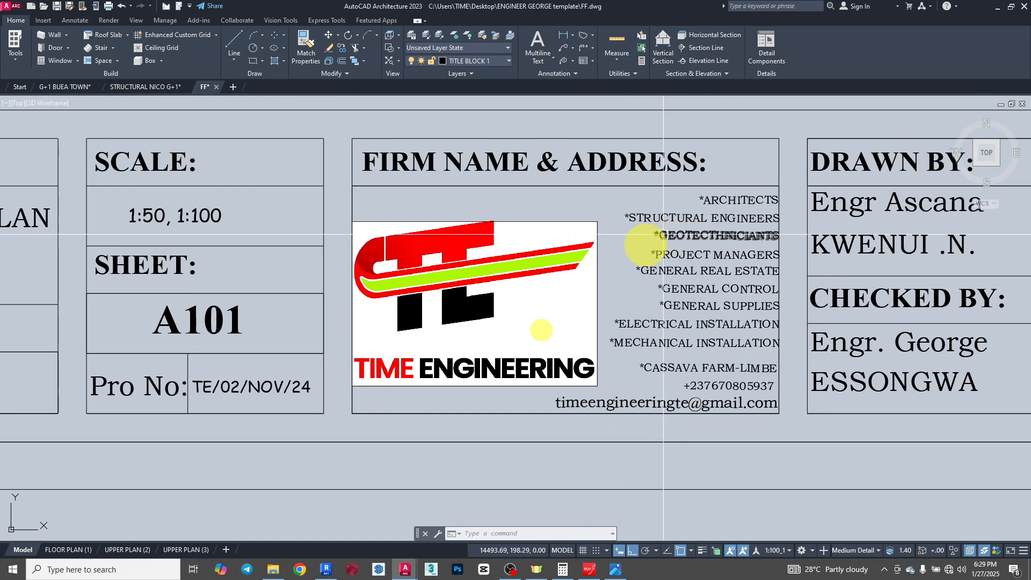
{"action": "scroll", "coordinate": [647, 320], "scroll_direction": "down", "scroll_amount": 2}
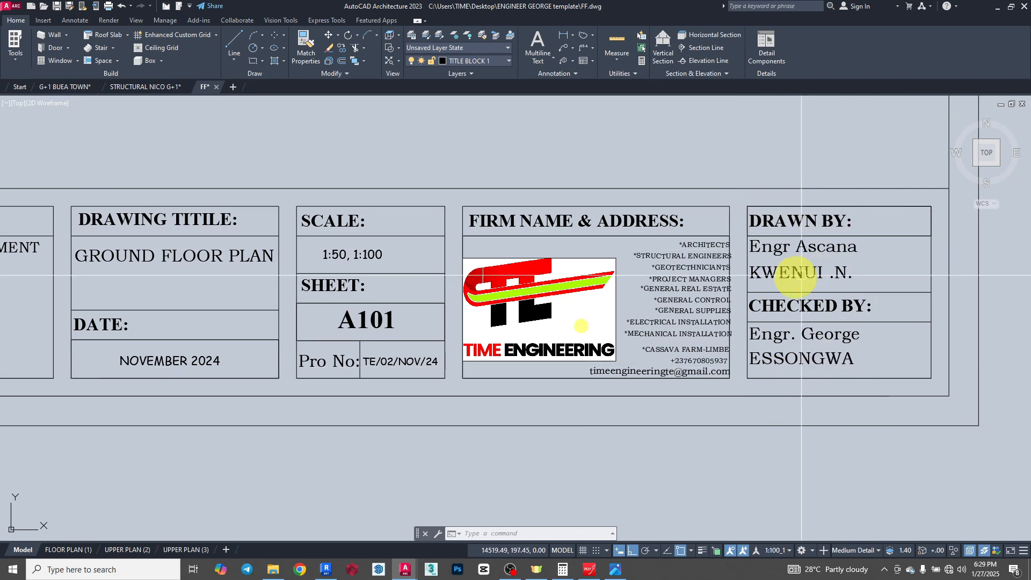
{"action": "scroll", "coordinate": [817, 338], "scroll_direction": "down", "scroll_amount": 10}
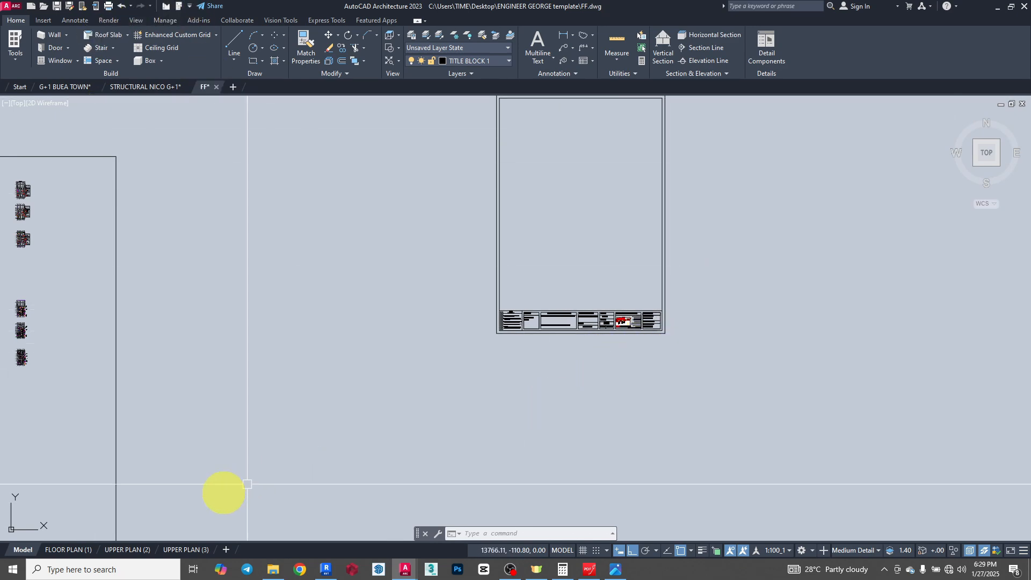
- Delete the layouts UPPER PLAN (3), UPPER PLAN (2) and FLOOR PLAN (1) permanently from the drawing
{"action": "right_click", "coordinate": [183, 549]}
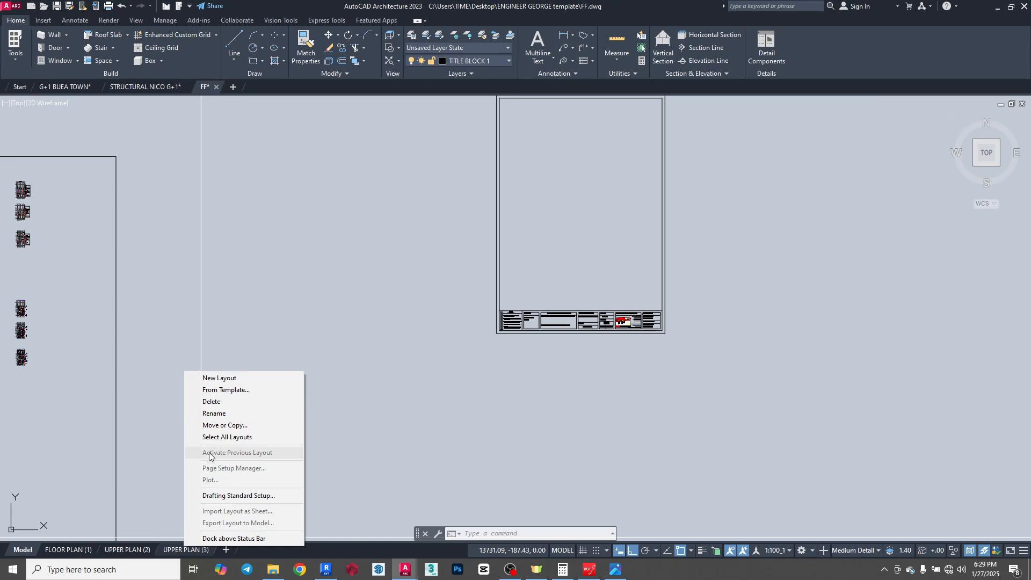
{"action": "left_click", "coordinate": [212, 401]}
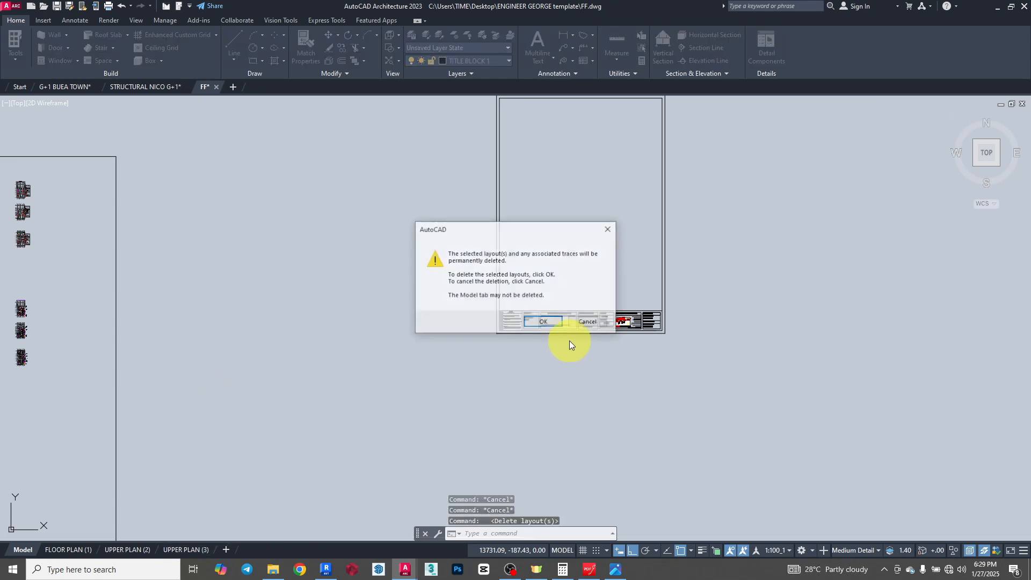
{"action": "left_click", "coordinate": [552, 321]}
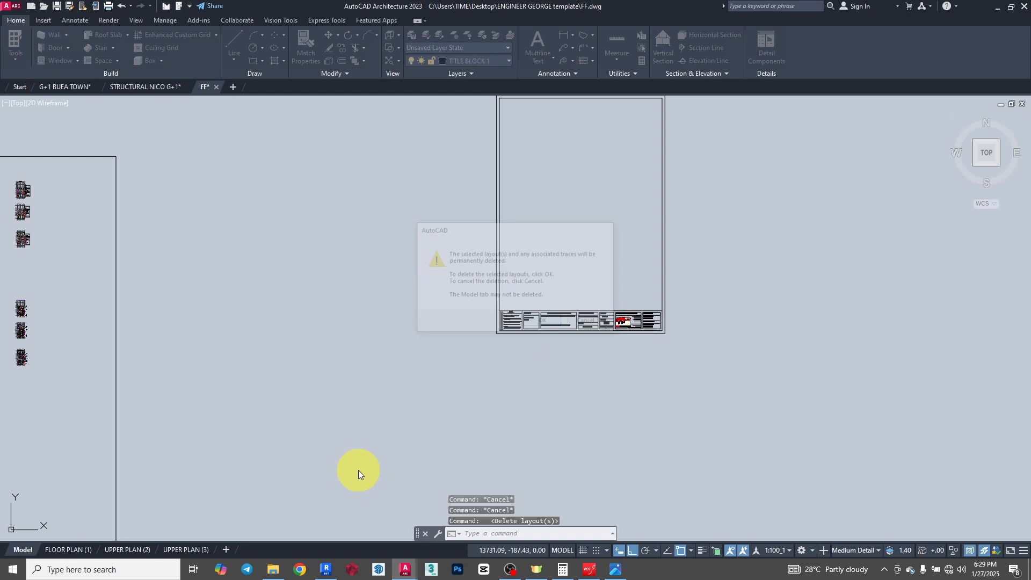
{"action": "right_click", "coordinate": [144, 548]}
{"action": "left_click", "coordinate": [172, 406]}
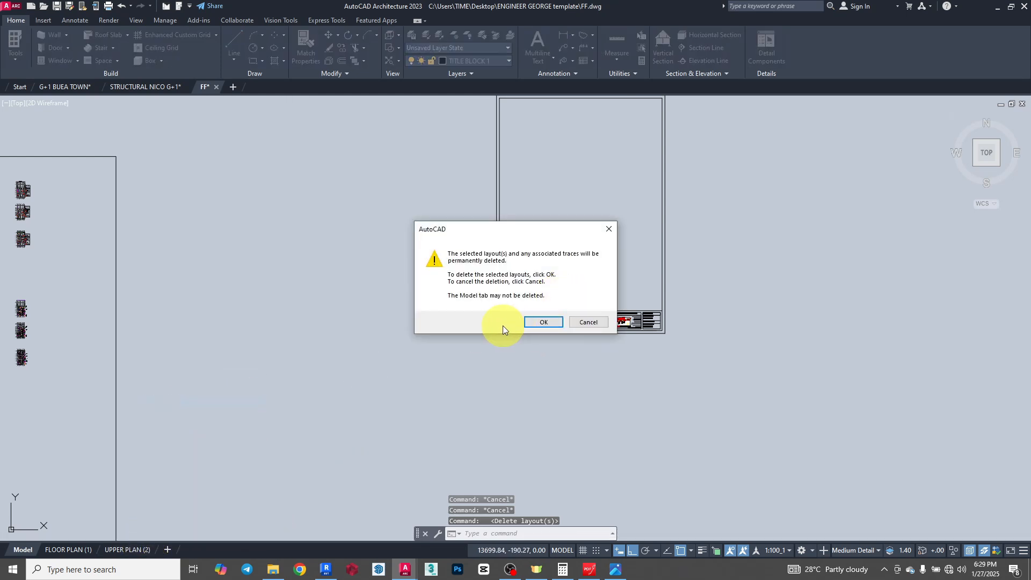
{"action": "left_click", "coordinate": [546, 322]}
{"action": "right_click", "coordinate": [59, 549]}
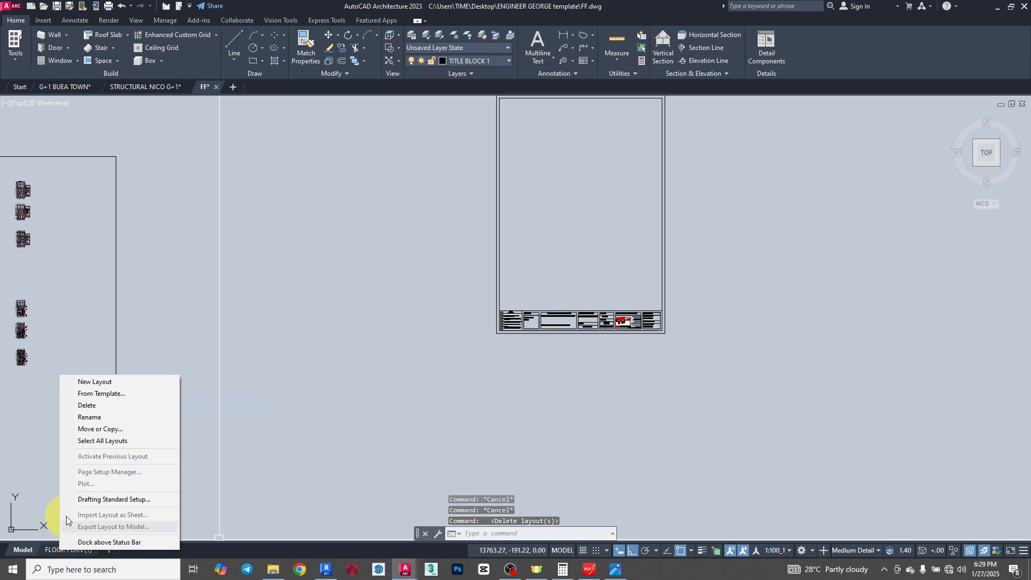
{"action": "left_click", "coordinate": [86, 405]}
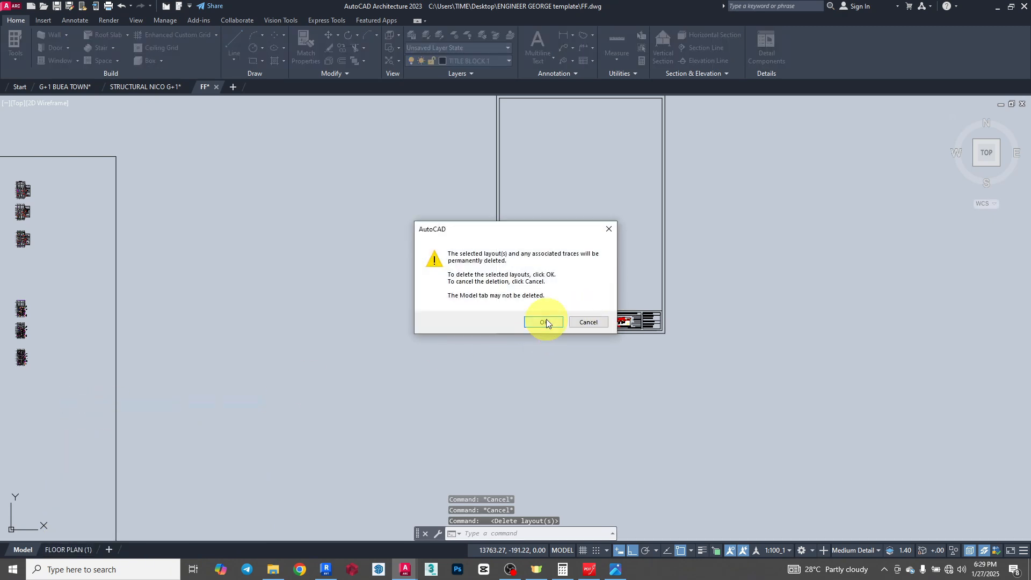
{"action": "left_click", "coordinate": [546, 322]}
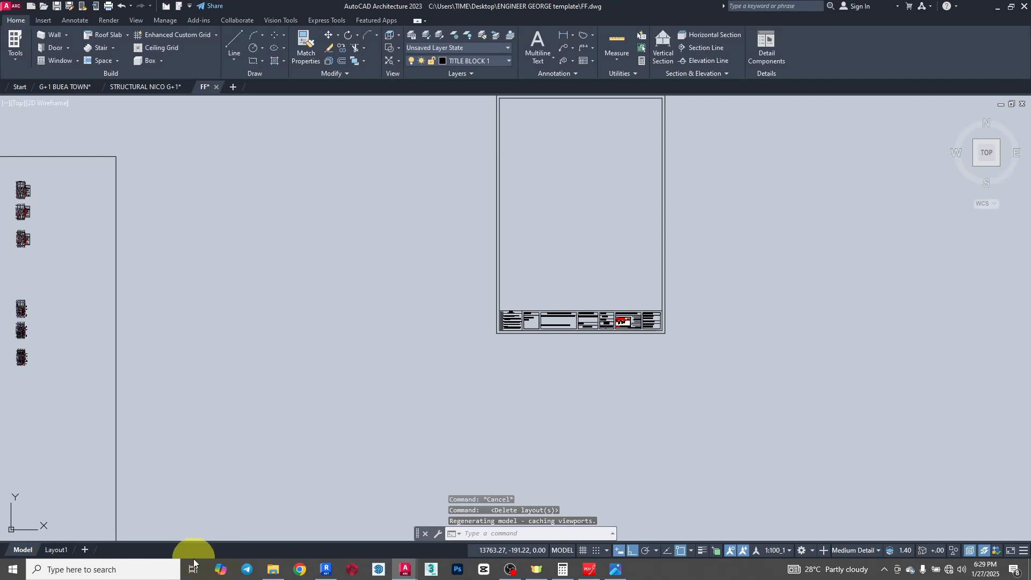
- Try to delete the remaining layout, Layout1
{"action": "right_click", "coordinate": [56, 550]}
{"action": "left_click", "coordinate": [86, 405]}
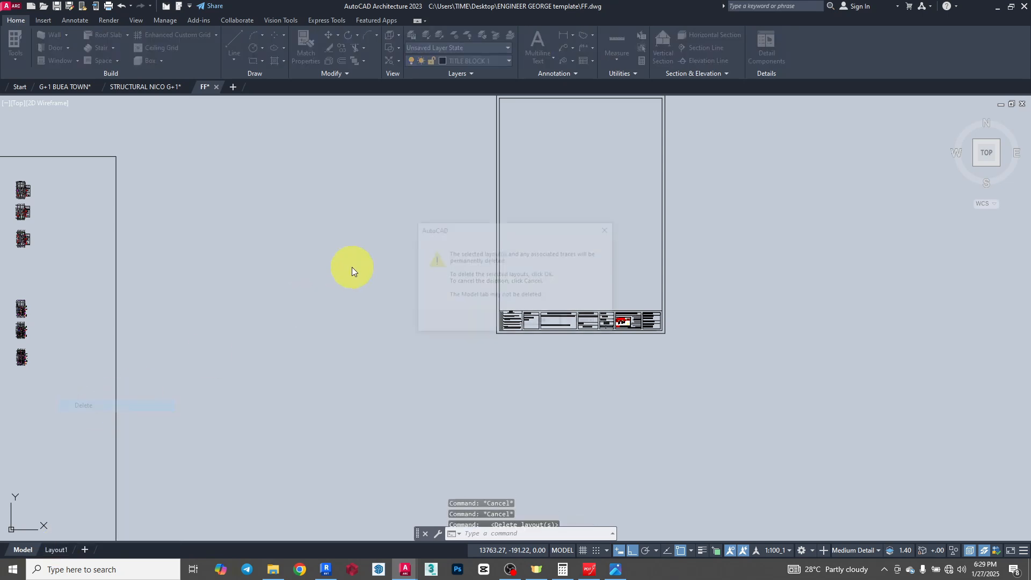
{"action": "left_click", "coordinate": [542, 323]}
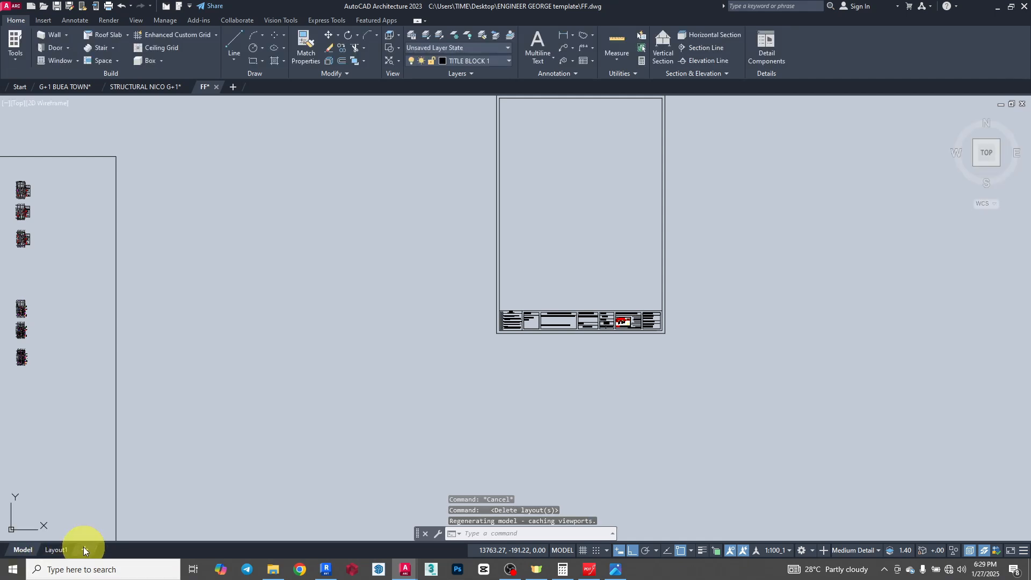
- Add a new layout after Layout1 and delete that added layout again
{"action": "left_click", "coordinate": [84, 549]}
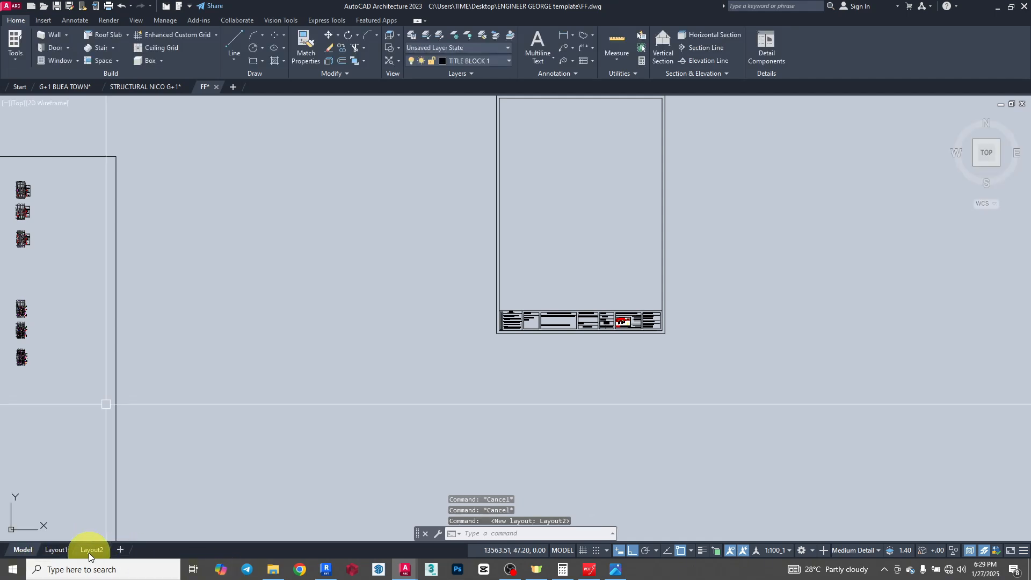
{"action": "right_click", "coordinate": [89, 551]}
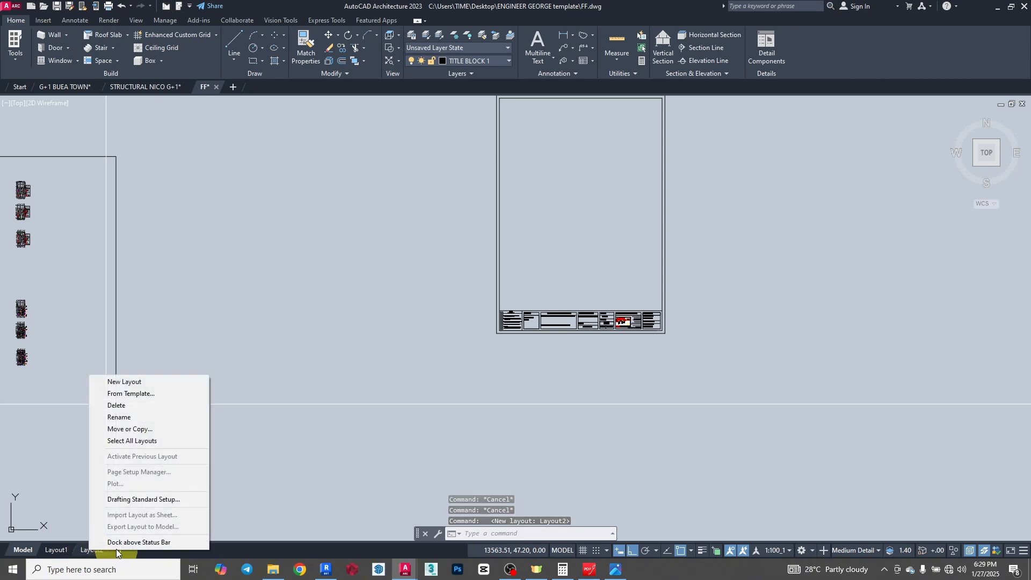
{"action": "left_click", "coordinate": [122, 406]}
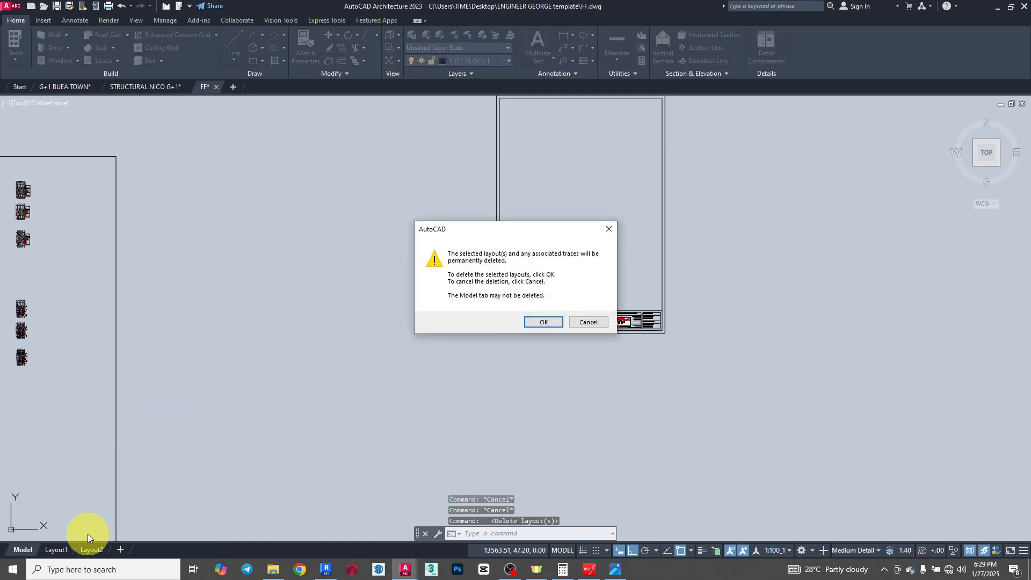
{"action": "left_click", "coordinate": [543, 322]}
- Switch from model space to Layout1
{"action": "left_click", "coordinate": [57, 546]}
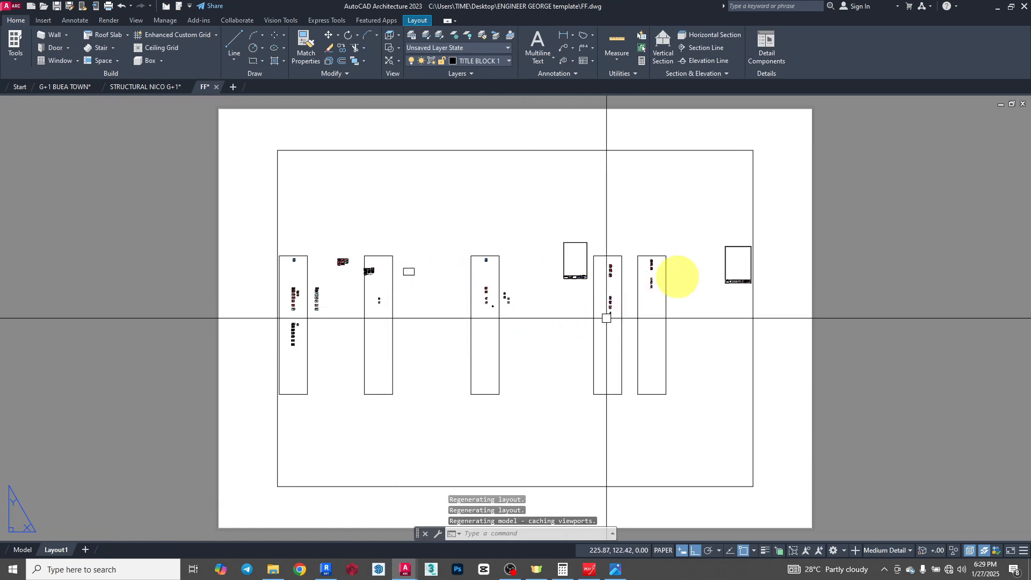
- Delete the existing viewport from Layout1
{"action": "left_click", "coordinate": [613, 148]}
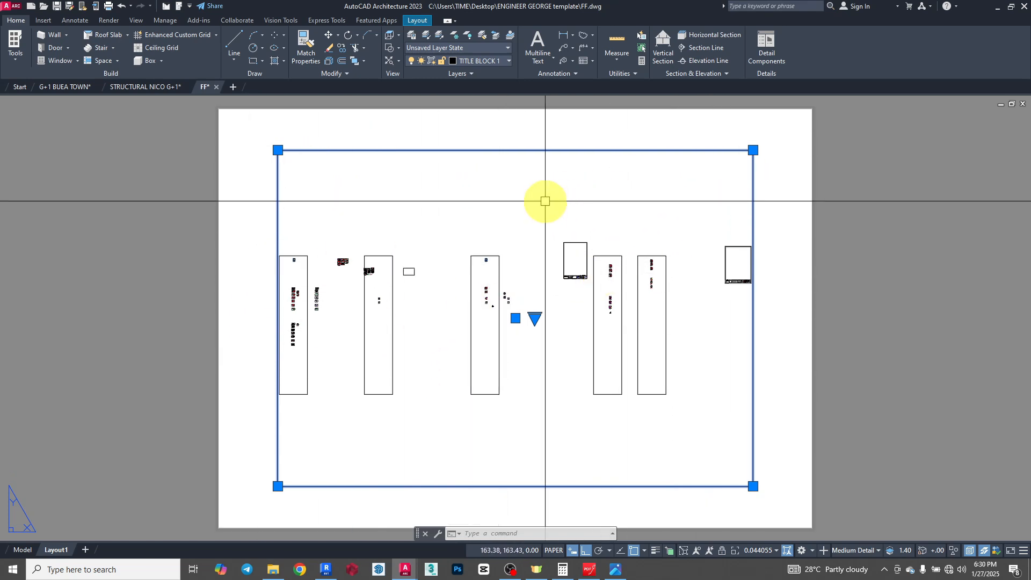
{"action": "key", "text": "Delete"}
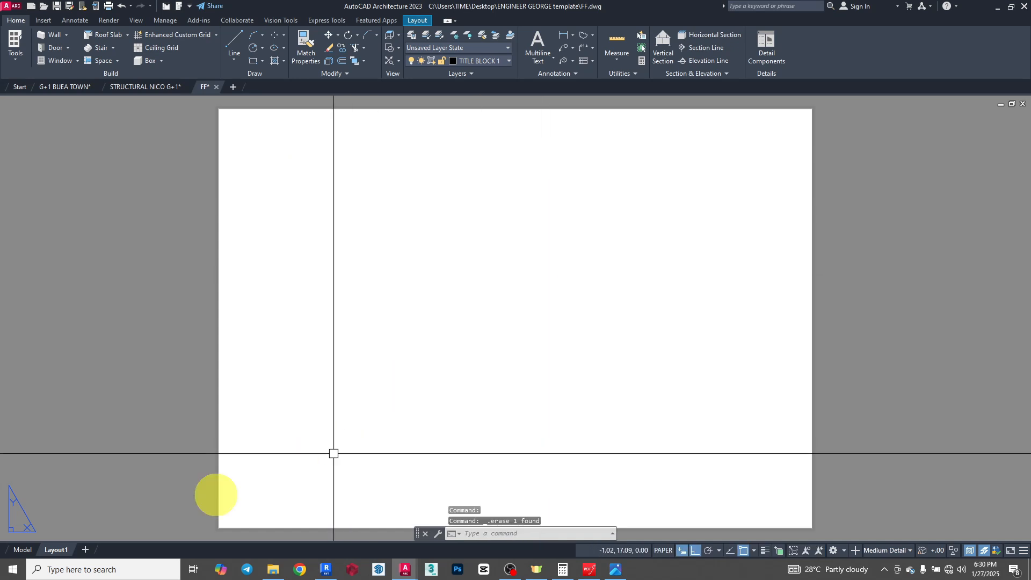
- Open Layout1's page setup for modification and set the paper size to A3 with portrait orientation
{"action": "right_click", "coordinate": [53, 546]}
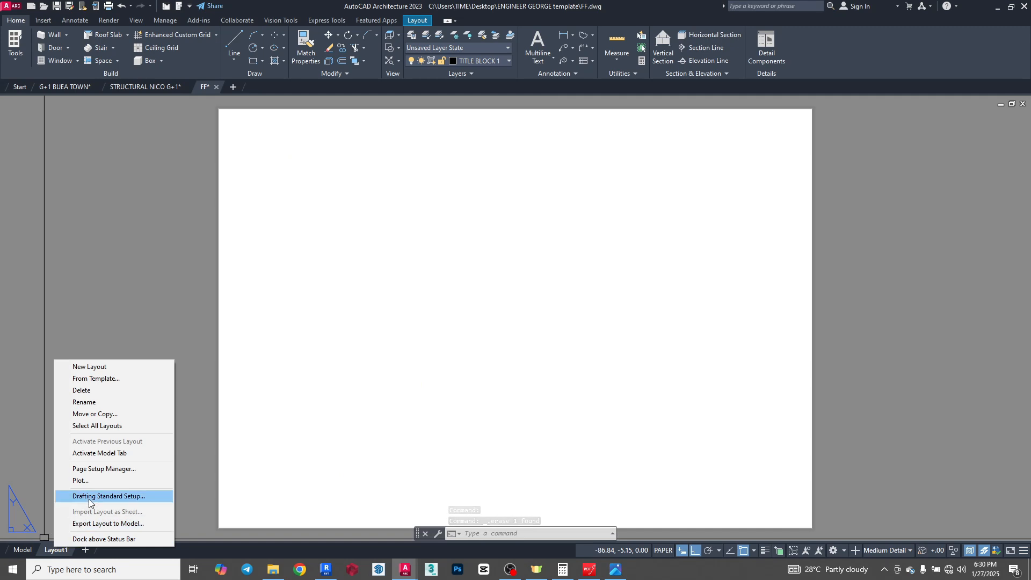
{"action": "left_click", "coordinate": [106, 469]}
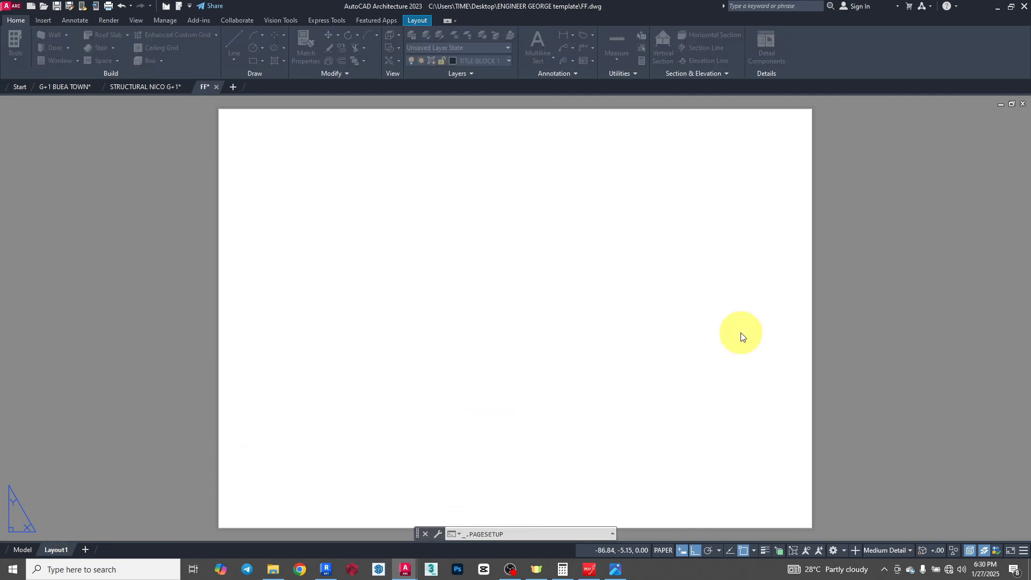
{"action": "left_click_drag", "start_coordinate": [510, 188], "coordinate": [437, 161]}
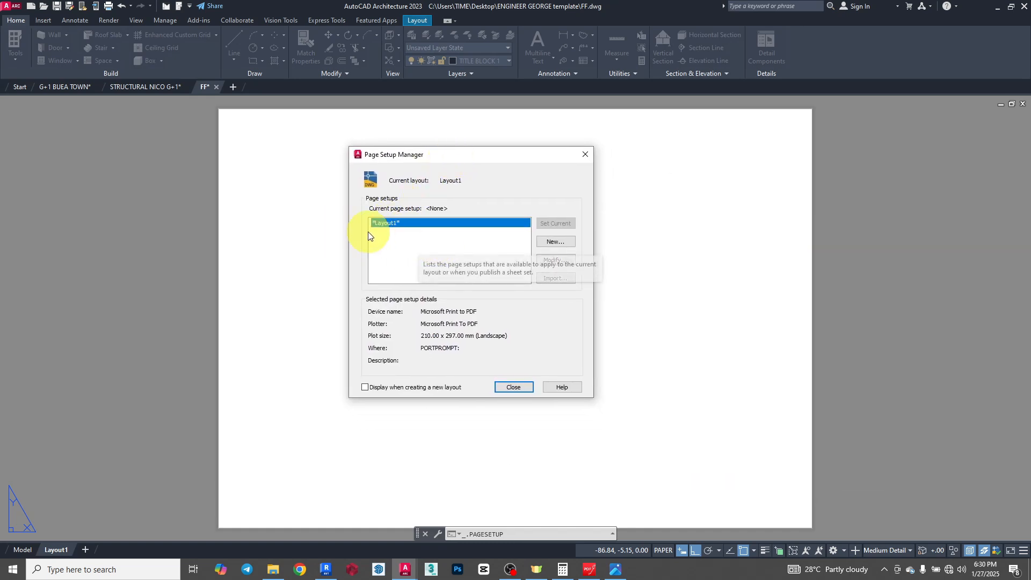
{"action": "left_click", "coordinate": [551, 260]}
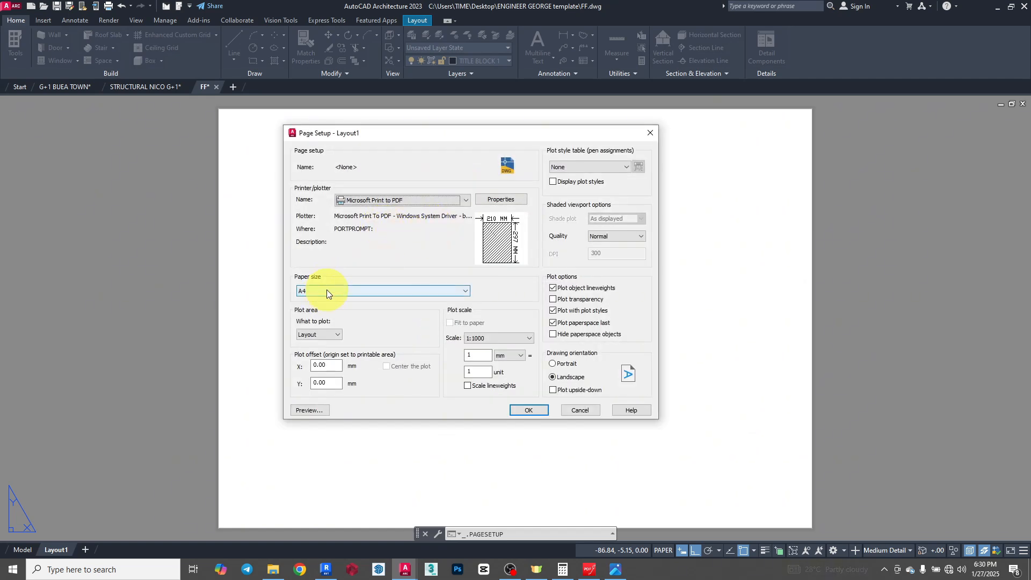
{"action": "left_click", "coordinate": [327, 294]}
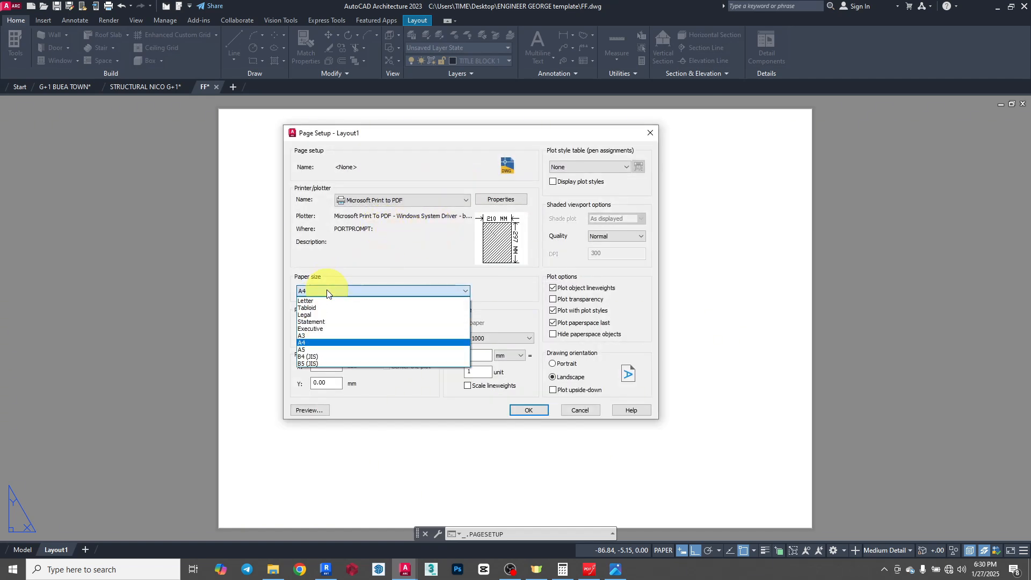
{"action": "left_click", "coordinate": [306, 337]}
{"action": "left_click", "coordinate": [568, 363]}
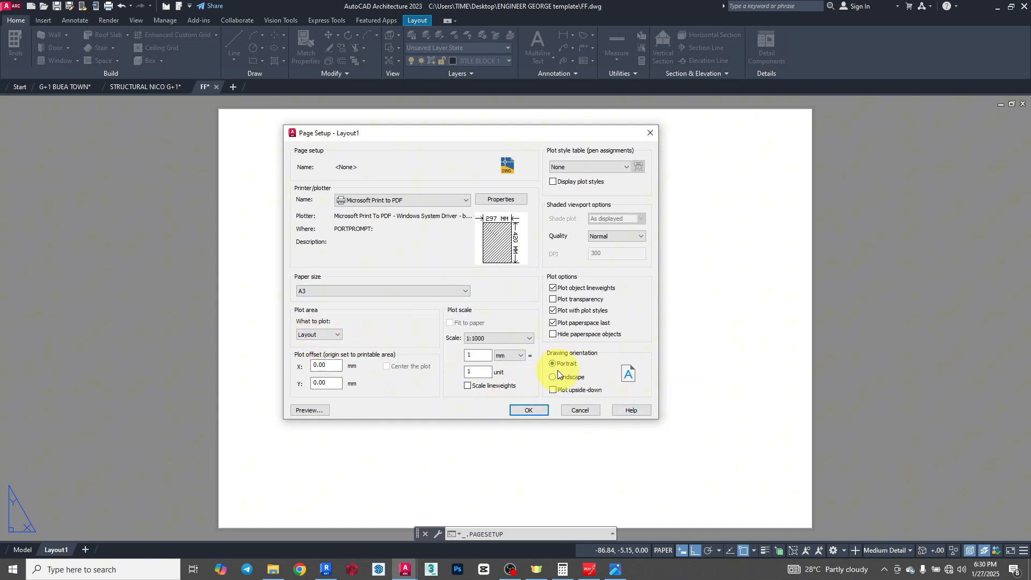
- Set the plotter to DWG To PDF.pc3 and the paper size to ISO expand A3 (420.00 x 297.00 MM)
{"action": "left_click", "coordinate": [423, 201]}
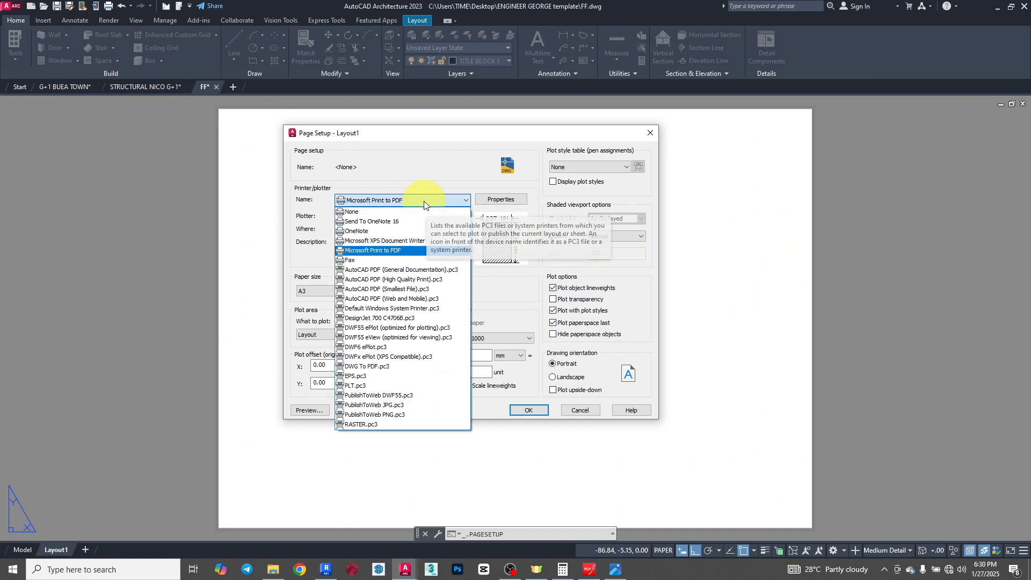
{"action": "left_click", "coordinate": [402, 366]}
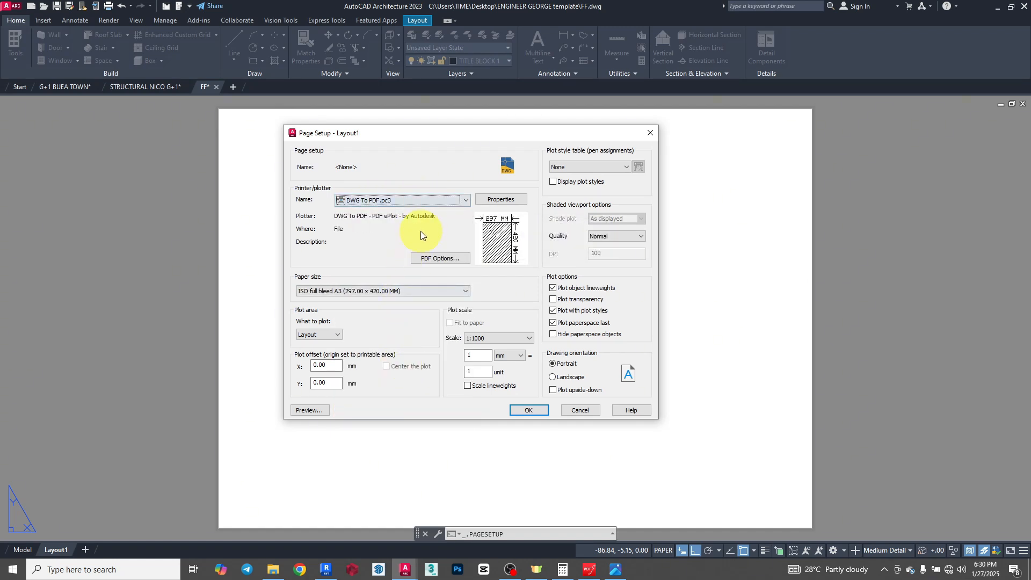
{"action": "left_click", "coordinate": [440, 290]}
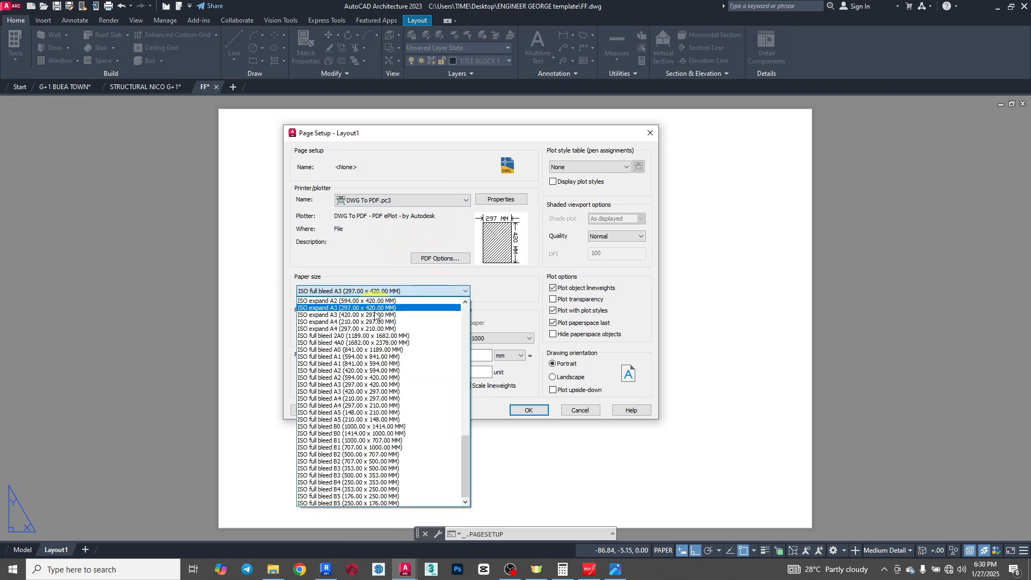
{"action": "scroll", "coordinate": [355, 408], "scroll_direction": "up", "scroll_amount": 1}
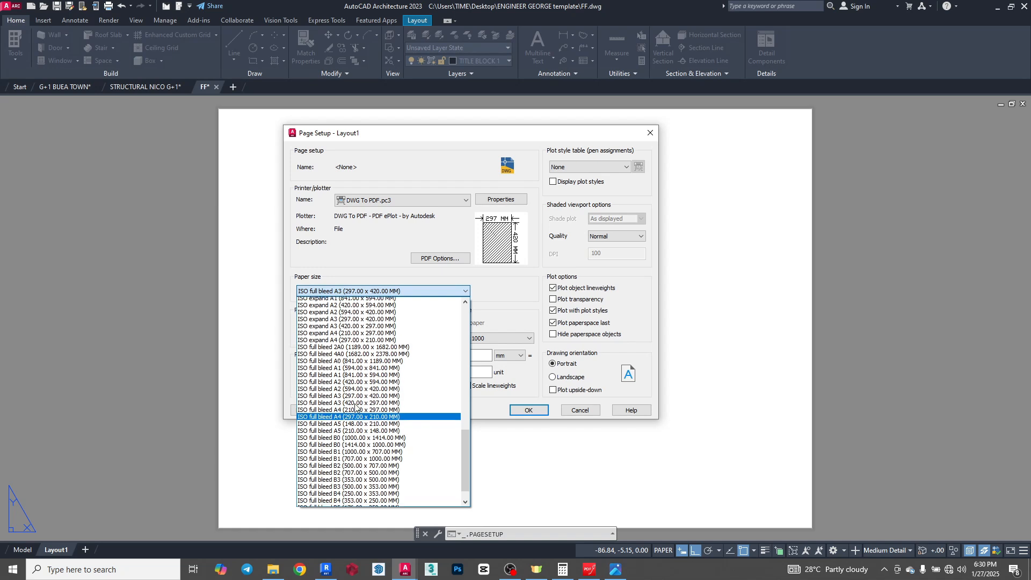
{"action": "scroll", "coordinate": [354, 403], "scroll_direction": "up", "scroll_amount": 1}
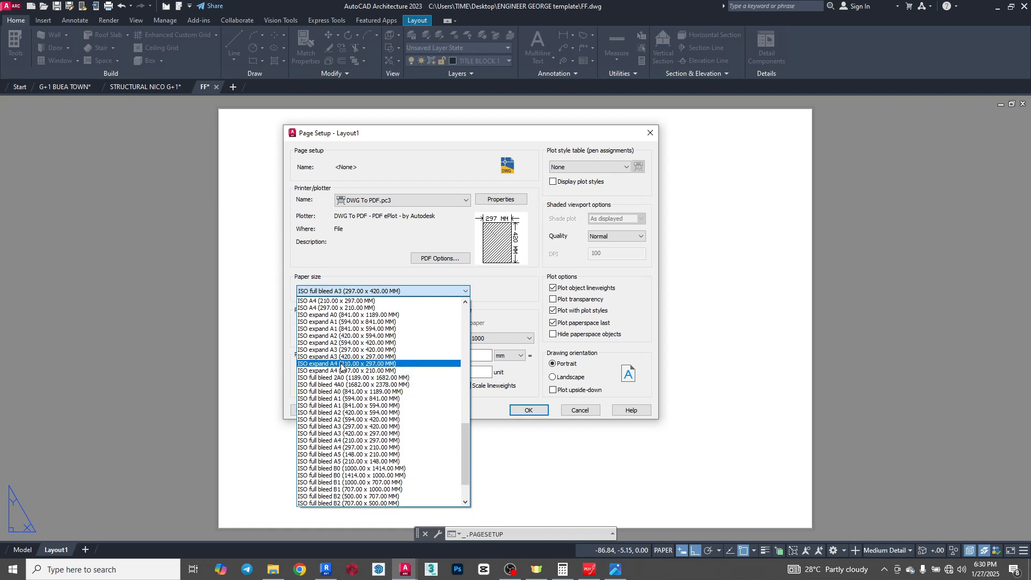
{"action": "left_click", "coordinate": [344, 357]}
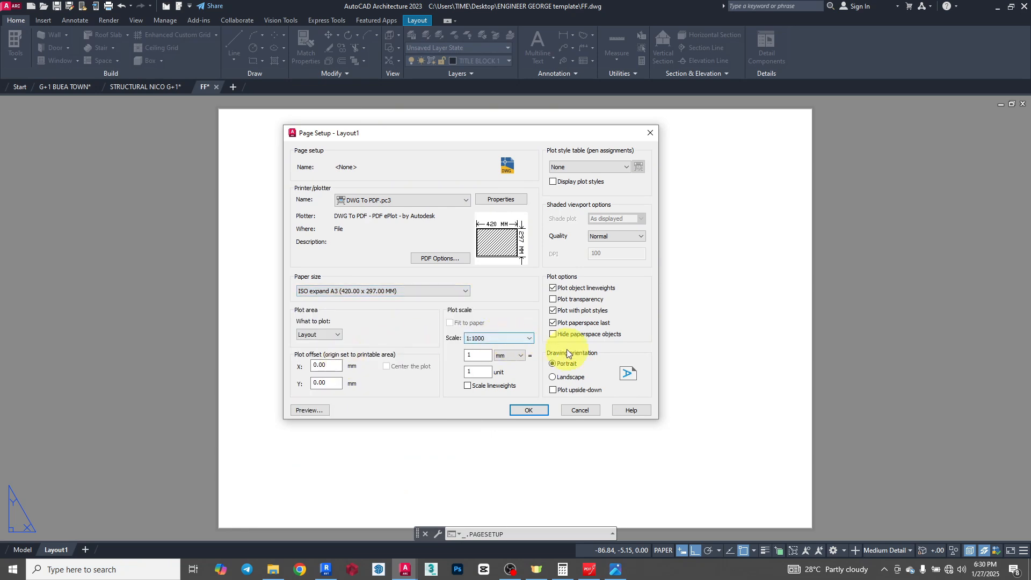
- Try landscape orientation, change the paper size to ISO expand A3 (297.00 x 420.00 MM) and apply the page setup to Layout1
{"action": "left_click", "coordinate": [568, 378]}
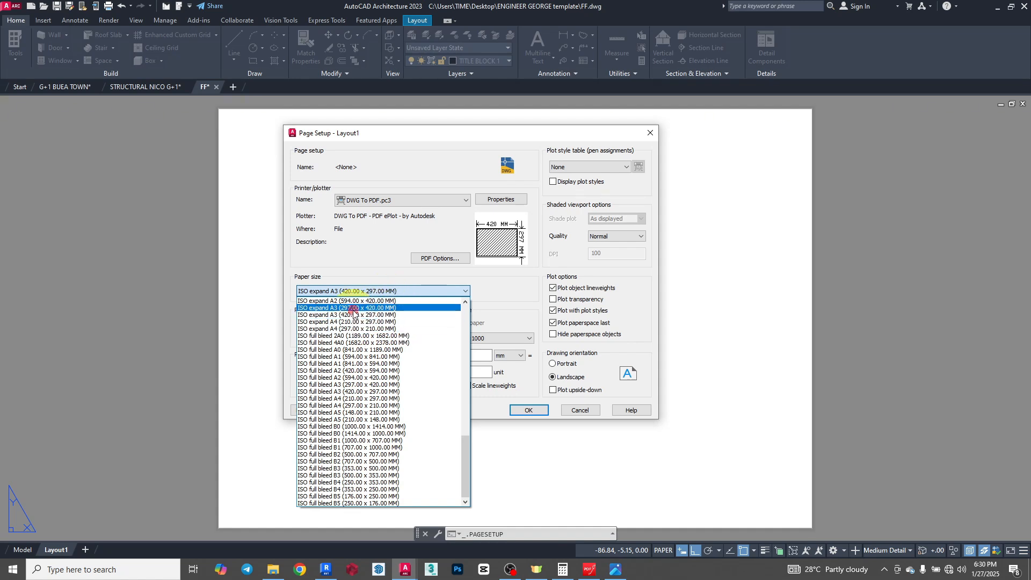
{"action": "left_click", "coordinate": [352, 308]}
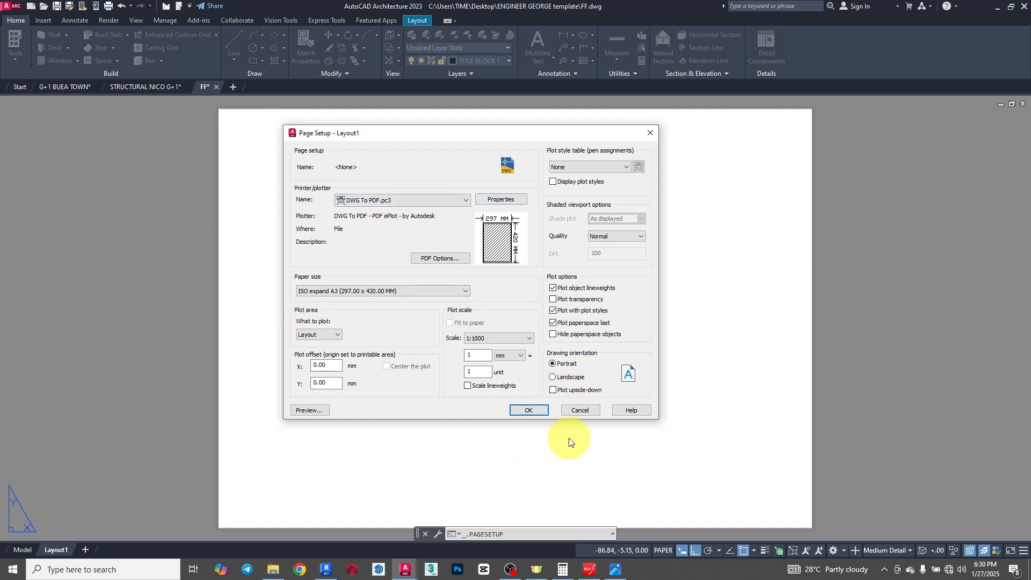
{"action": "left_click", "coordinate": [526, 412]}
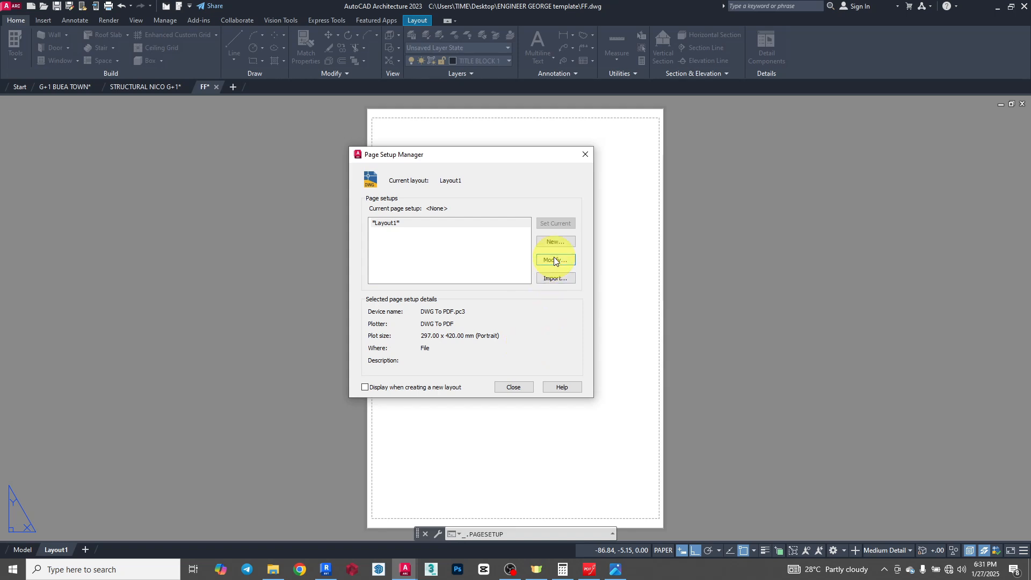
{"action": "left_click", "coordinate": [513, 388]}
- Examine the printable-area margins at the corners of the Layout1 sheet
{"action": "scroll", "coordinate": [383, 127], "scroll_direction": "up", "scroll_amount": 3}
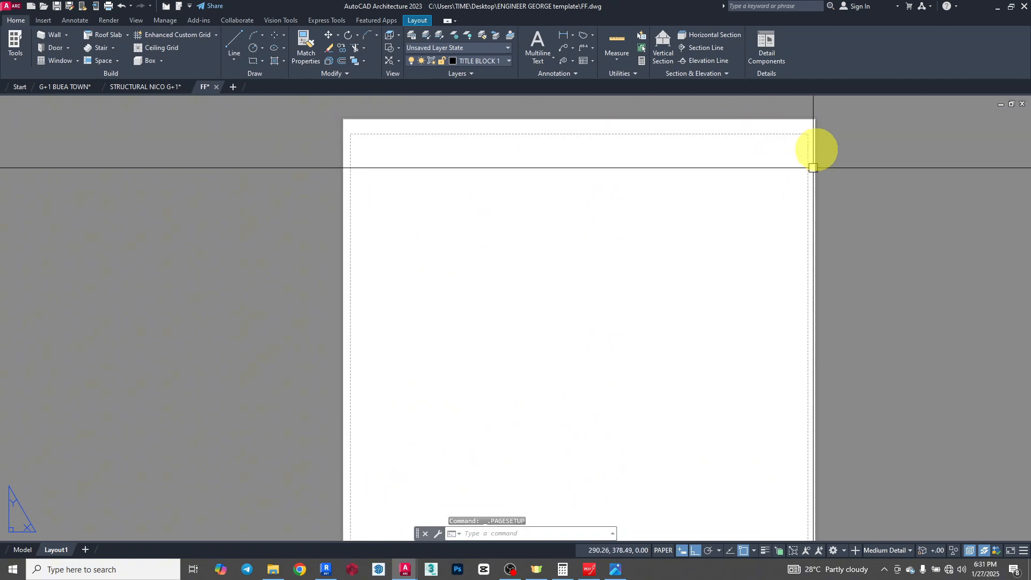
{"action": "scroll", "coordinate": [810, 141], "scroll_direction": "up", "scroll_amount": 3}
{"action": "scroll", "coordinate": [718, 125], "scroll_direction": "down", "scroll_amount": 12}
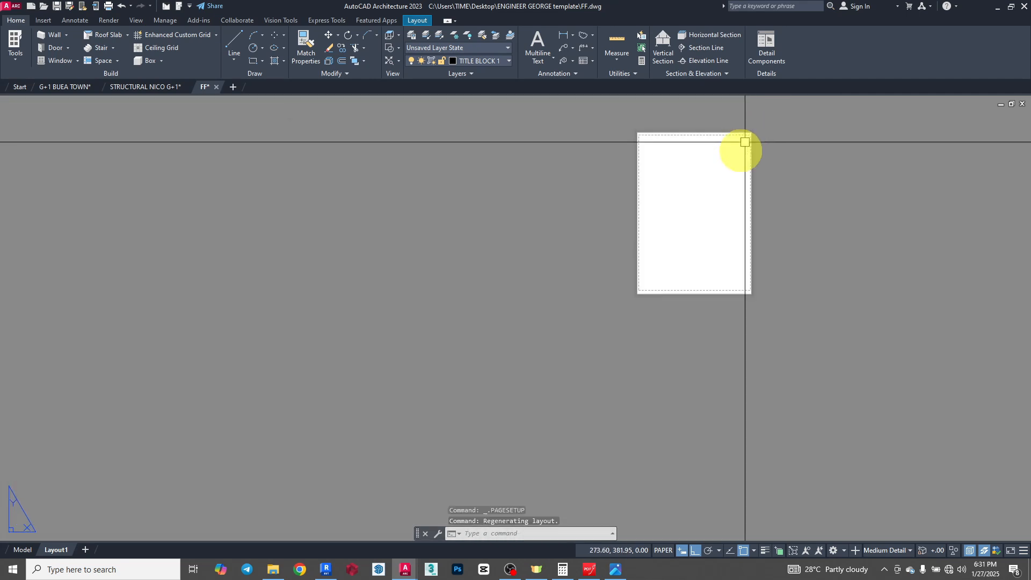
{"action": "scroll", "coordinate": [655, 250], "scroll_direction": "up", "scroll_amount": 6}
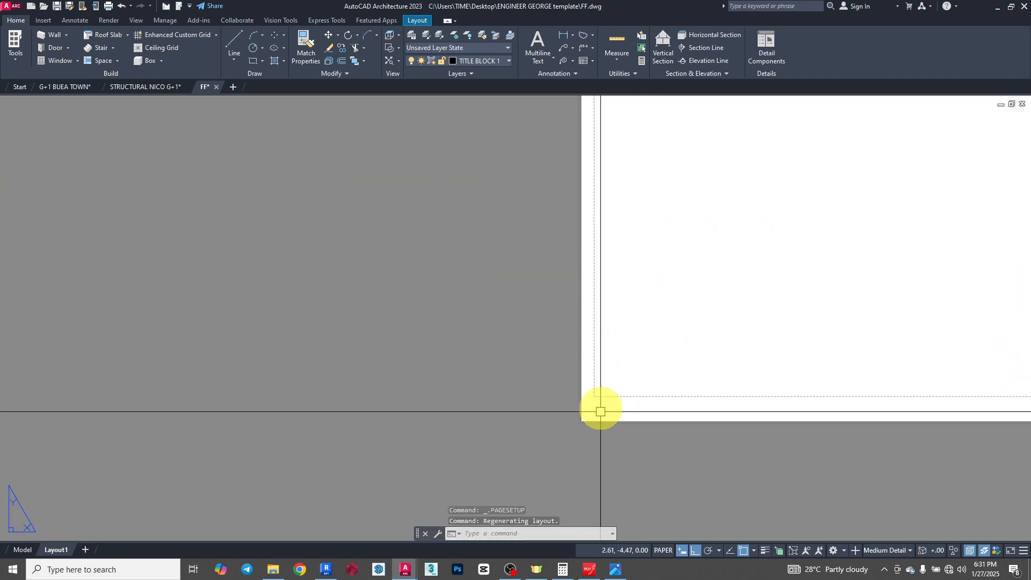
{"action": "scroll", "coordinate": [502, 357], "scroll_direction": "down", "scroll_amount": 3}
{"action": "scroll", "coordinate": [614, 378], "scroll_direction": "down", "scroll_amount": 3}
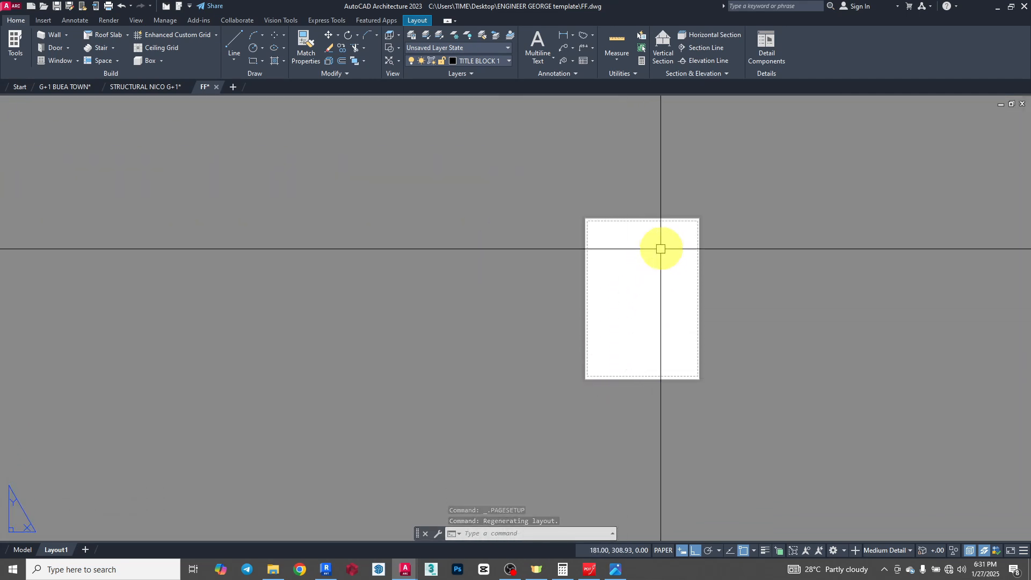
{"action": "scroll", "coordinate": [659, 246], "scroll_direction": "up", "scroll_amount": 4}
{"action": "scroll", "coordinate": [662, 179], "scroll_direction": "down", "scroll_amount": 4}
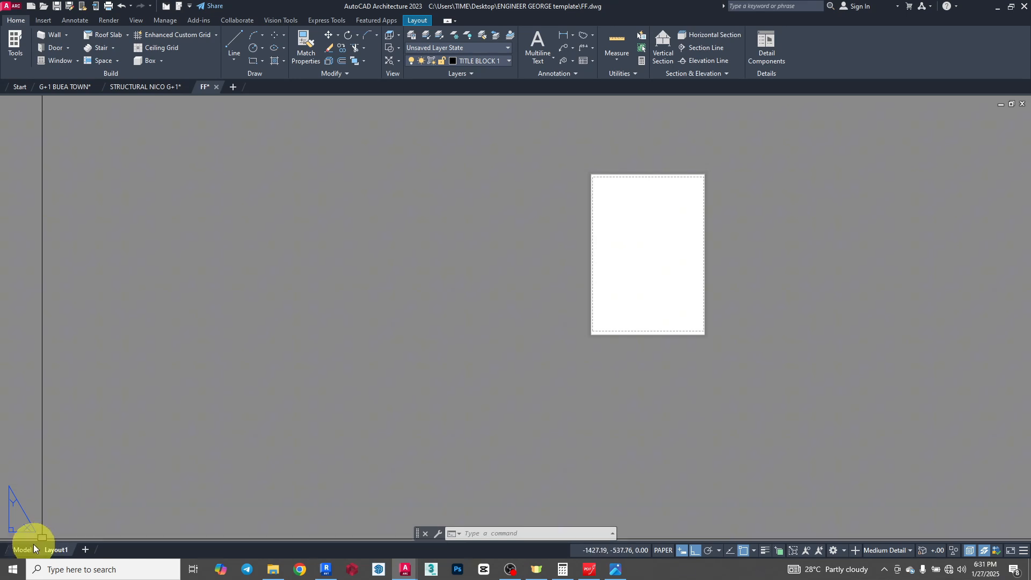
- Copy the complete A3 title block with its border frame from model space
{"action": "left_click", "coordinate": [13, 550]}
{"action": "scroll", "coordinate": [499, 328], "scroll_direction": "down", "scroll_amount": 2}
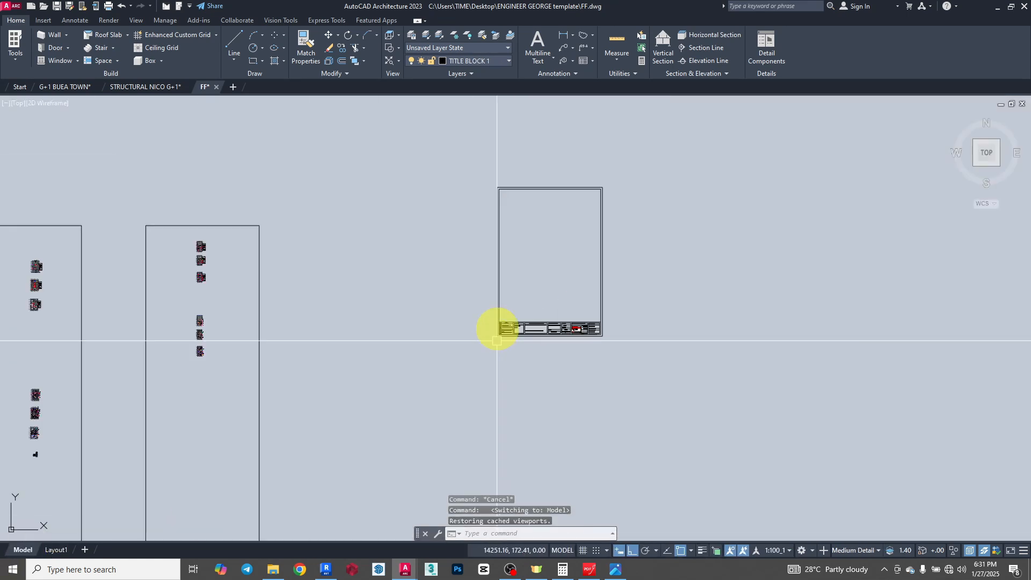
{"action": "left_click", "coordinate": [475, 152]}
{"action": "left_click", "coordinate": [670, 398]}
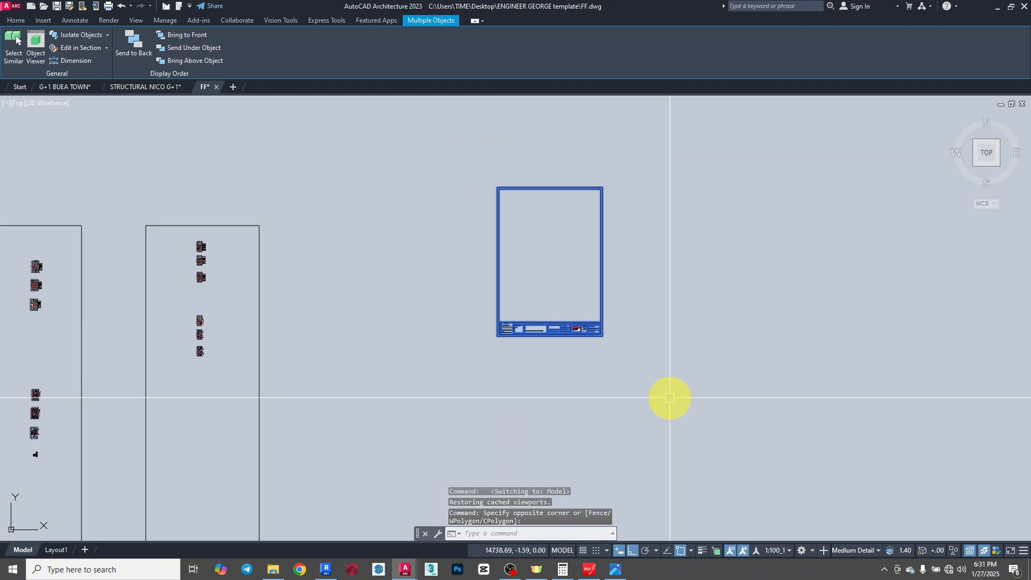
{"action": "key", "text": "ctrl+c"}
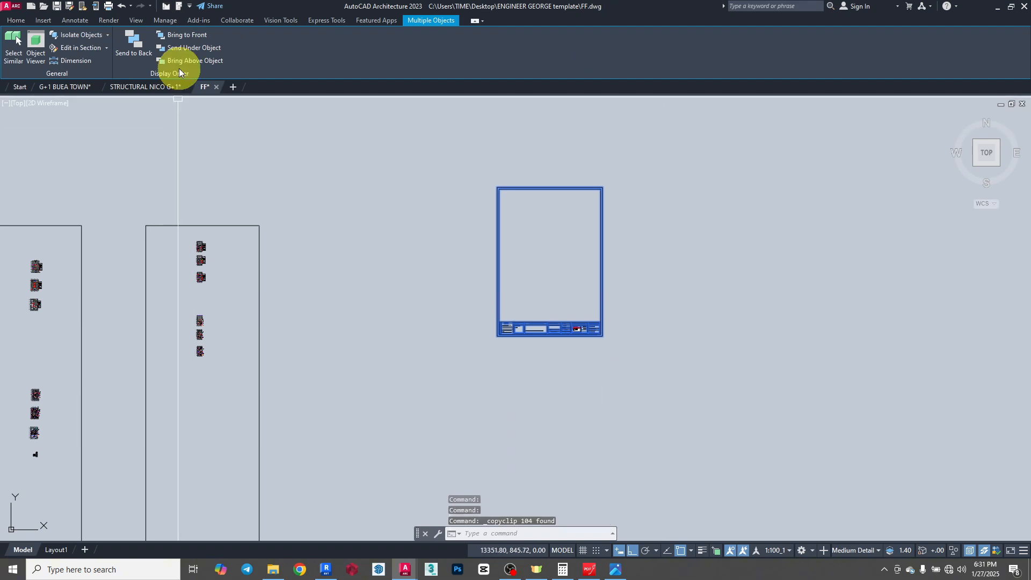
- Paste the title block into Layout1 with its lower-left corner on the sheet's lower-left corner at -5, -10
{"action": "left_click", "coordinate": [54, 550]}
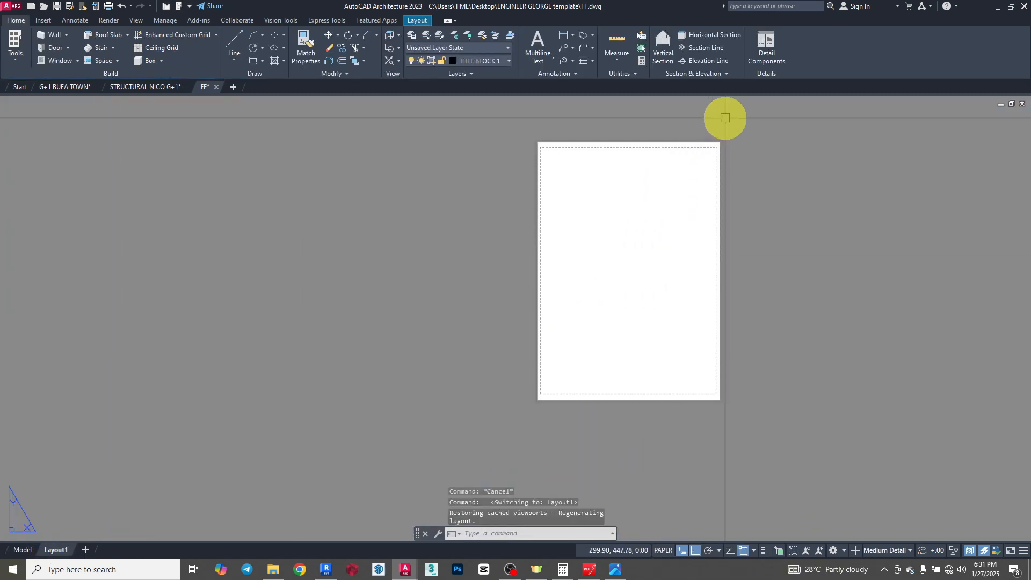
{"action": "key", "text": "ctrl+v"}
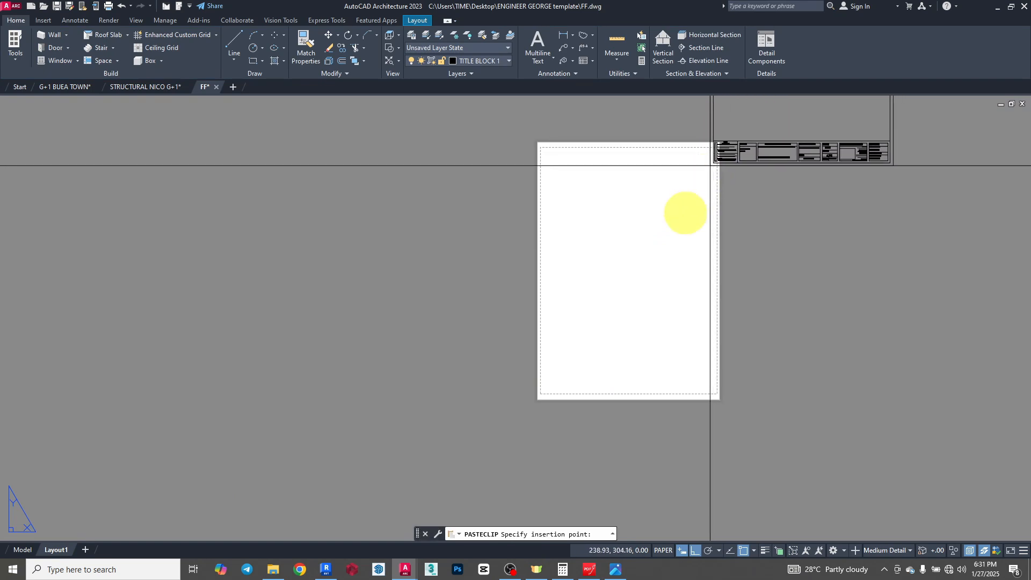
{"action": "scroll", "coordinate": [538, 412], "scroll_direction": "up", "scroll_amount": 4}
{"action": "scroll", "coordinate": [537, 411], "scroll_direction": "up", "scroll_amount": 6}
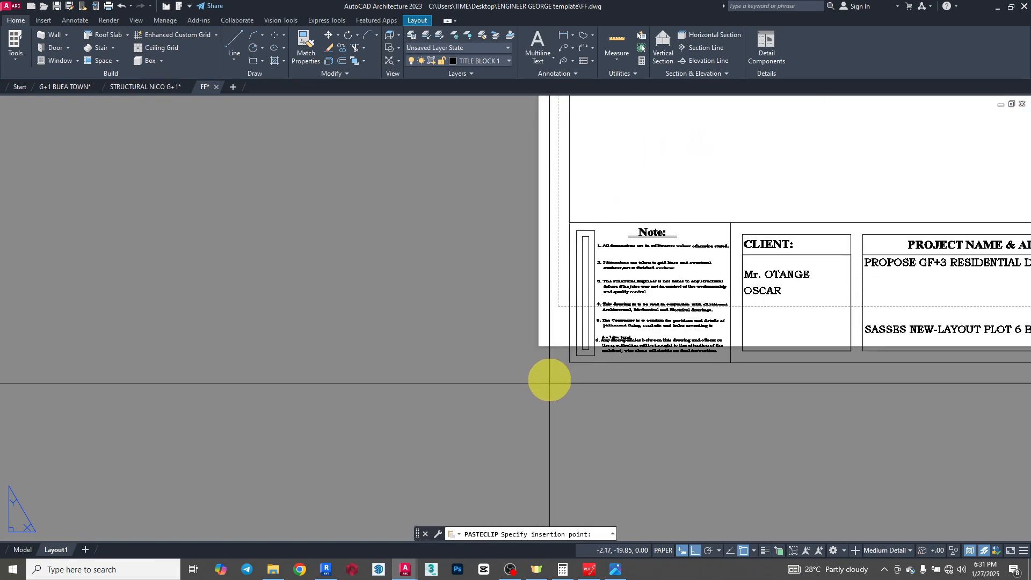
{"action": "scroll", "coordinate": [479, 372], "scroll_direction": "up", "scroll_amount": 5}
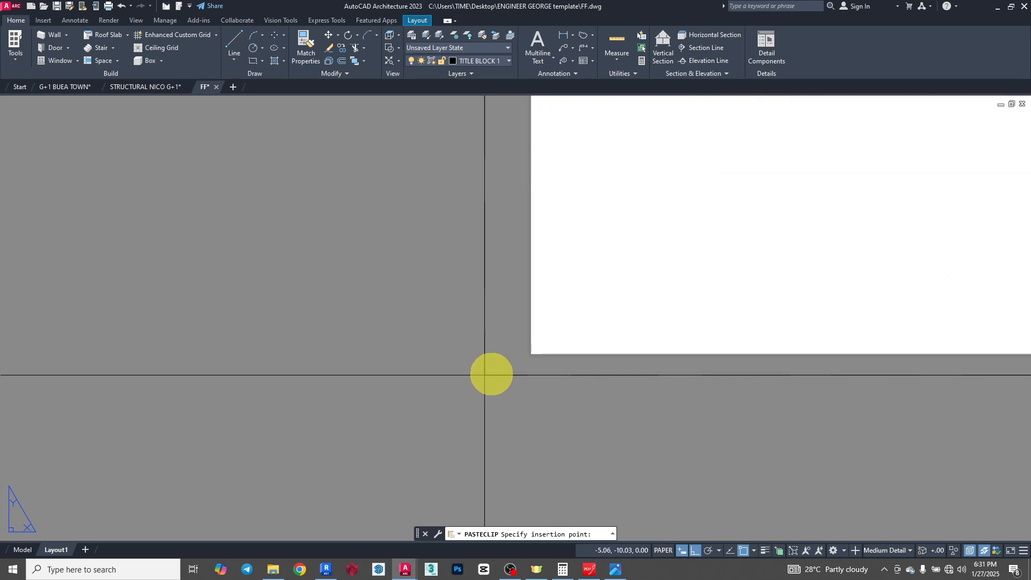
{"action": "scroll", "coordinate": [538, 349], "scroll_direction": "up", "scroll_amount": 9}
{"action": "scroll", "coordinate": [271, 490], "scroll_direction": "up", "scroll_amount": 5}
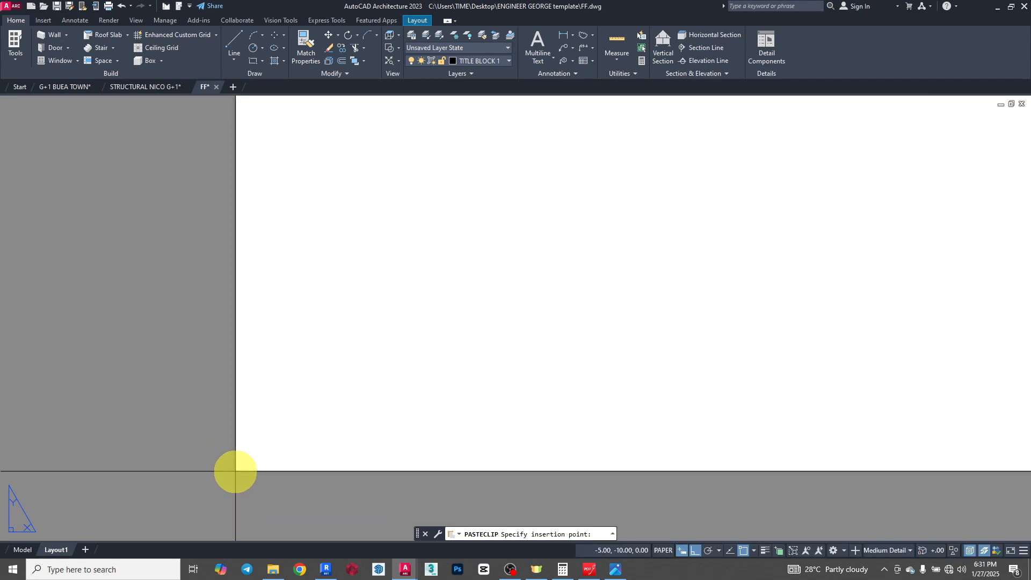
{"action": "scroll", "coordinate": [235, 471], "scroll_direction": "down", "scroll_amount": 6}
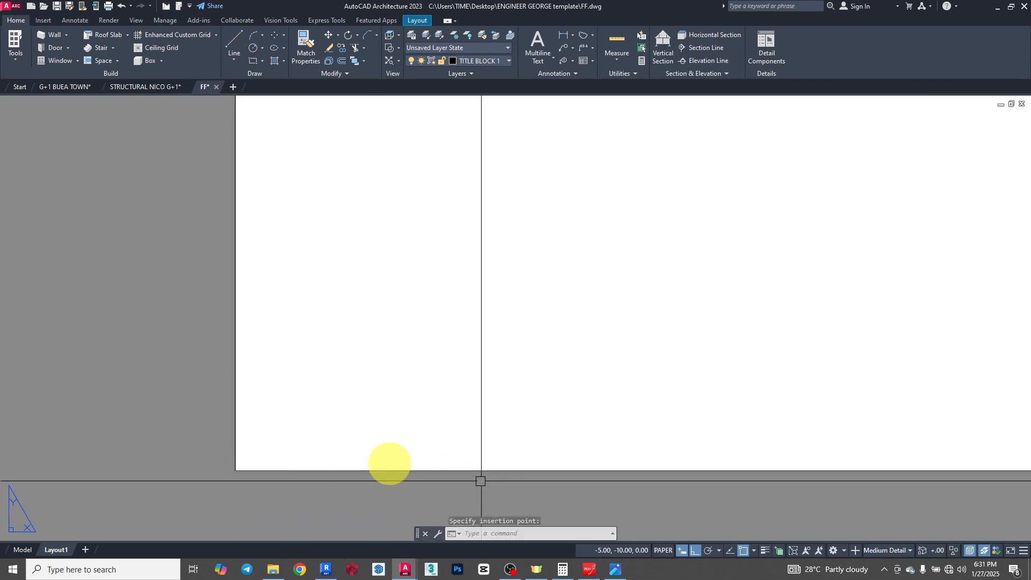
{"action": "scroll", "coordinate": [334, 419], "scroll_direction": "down", "scroll_amount": 6}
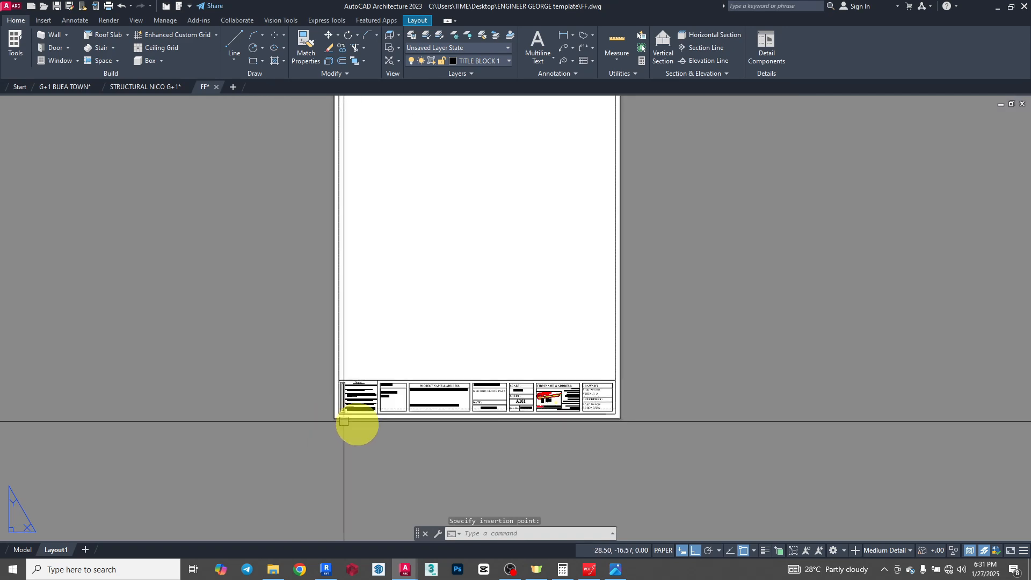
{"action": "key", "text": "Escape"}
- Examine how the pasted title block's inner border lines up with the sheet's printable margins
{"action": "scroll", "coordinate": [389, 332], "scroll_direction": "up", "scroll_amount": 8}
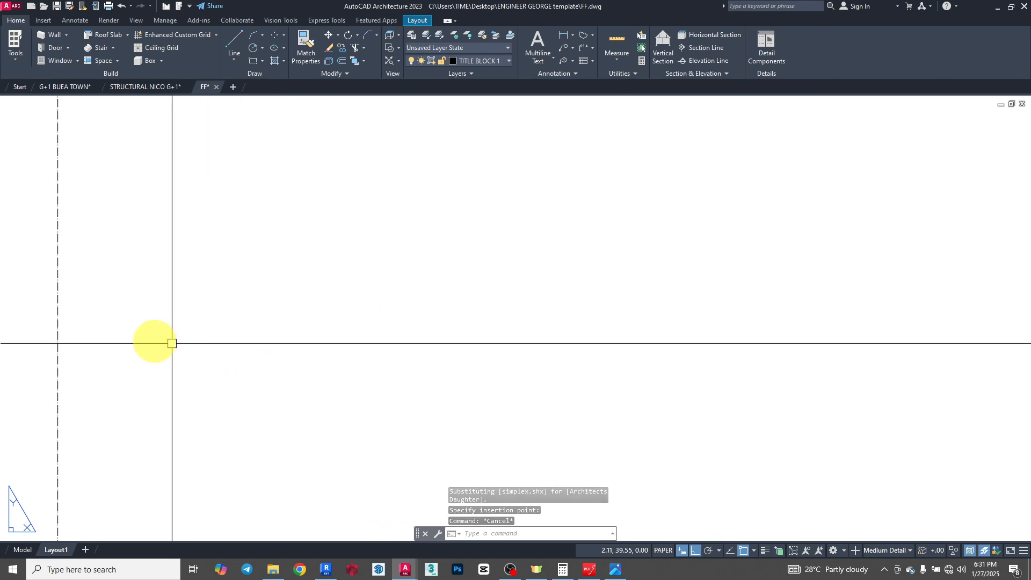
{"action": "scroll", "coordinate": [283, 292], "scroll_direction": "down", "scroll_amount": 5}
{"action": "scroll", "coordinate": [284, 292], "scroll_direction": "down", "scroll_amount": 4}
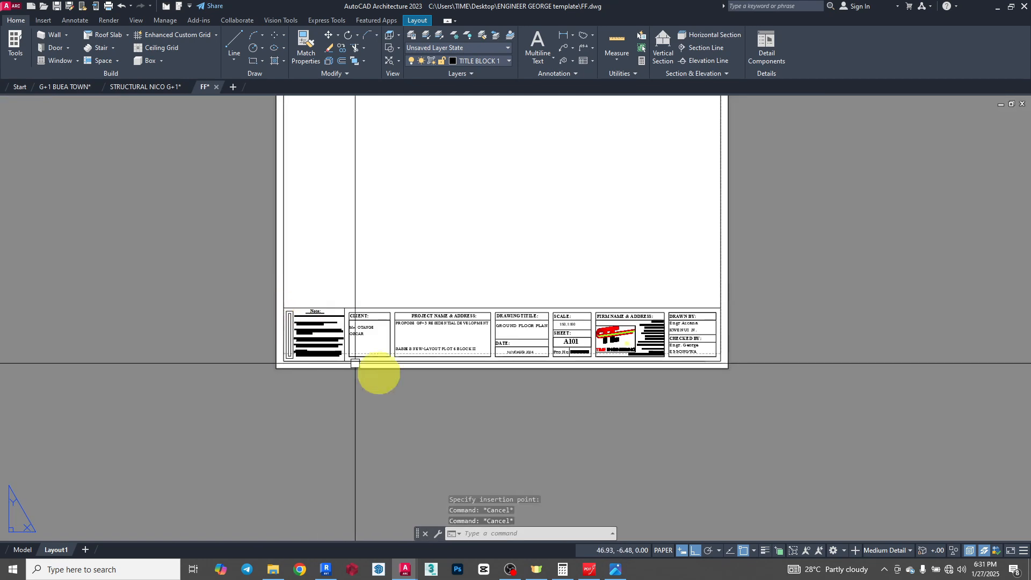
{"action": "scroll", "coordinate": [742, 299], "scroll_direction": "up", "scroll_amount": 5}
{"action": "scroll", "coordinate": [805, 292], "scroll_direction": "up", "scroll_amount": 5}
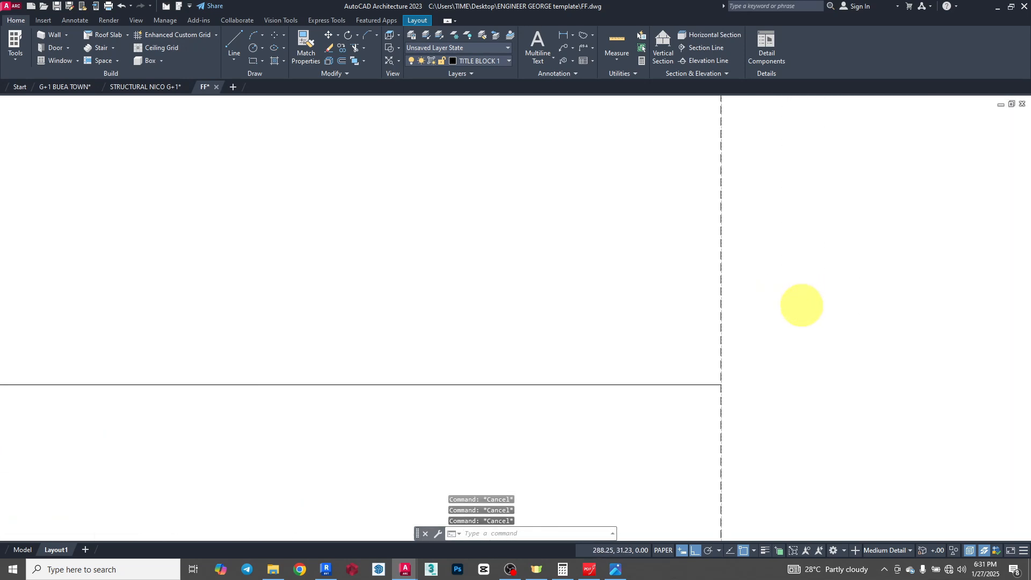
- Erase the outer border rectangle that runs along the paper edge of the Layout1 sheet
{"action": "scroll", "coordinate": [671, 422], "scroll_direction": "down", "scroll_amount": 3}
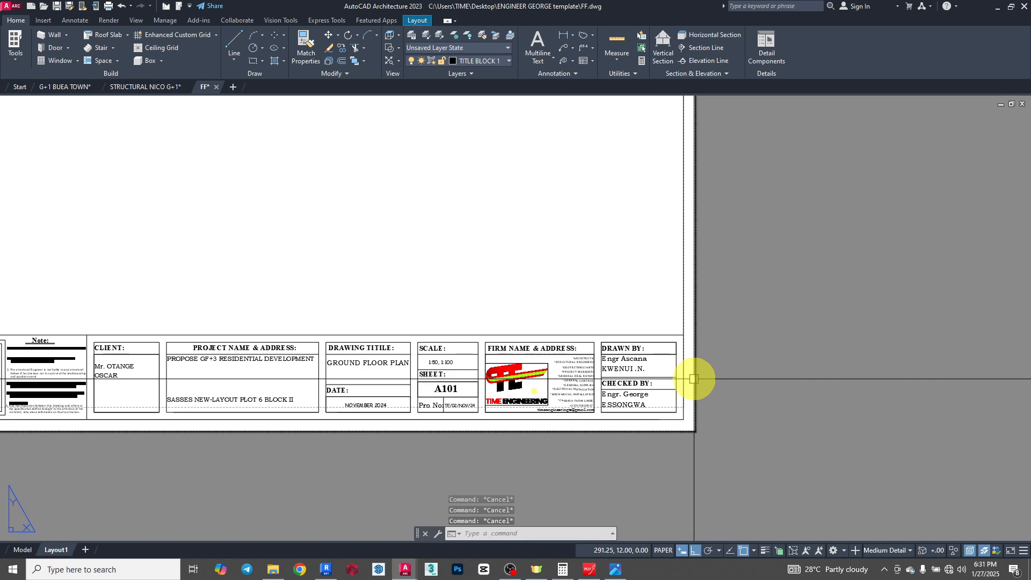
{"action": "left_click", "coordinate": [696, 376]}
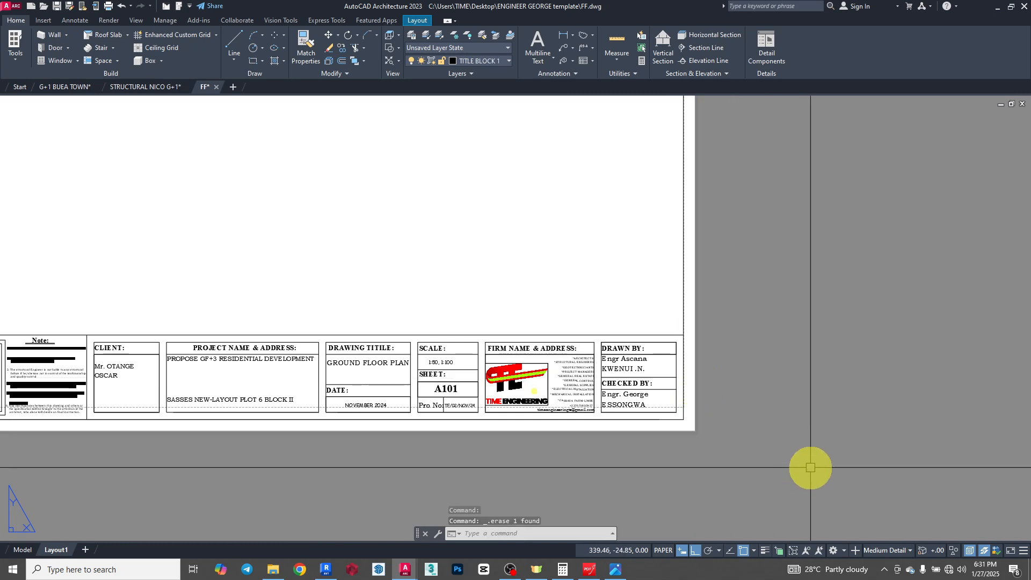
{"action": "scroll", "coordinate": [738, 430], "scroll_direction": "down", "scroll_amount": 5}
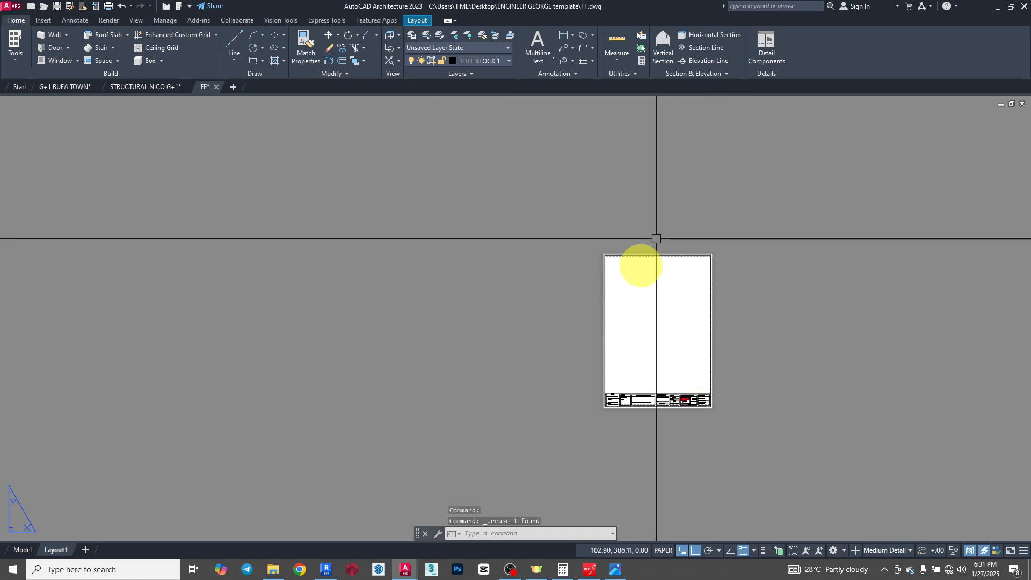
- Examine how the remaining border frame lines up with the dashed printable-area line at the sheet's upper and lower corners
{"action": "scroll", "coordinate": [609, 257], "scroll_direction": "up", "scroll_amount": 6}
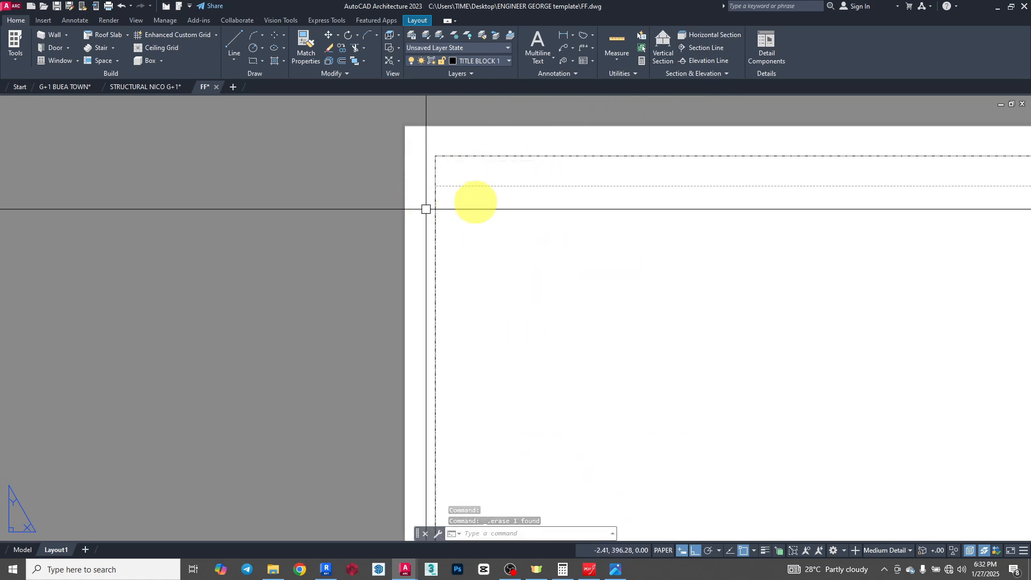
{"action": "key", "text": "Escape"}
{"action": "scroll", "coordinate": [467, 154], "scroll_direction": "up", "scroll_amount": 6}
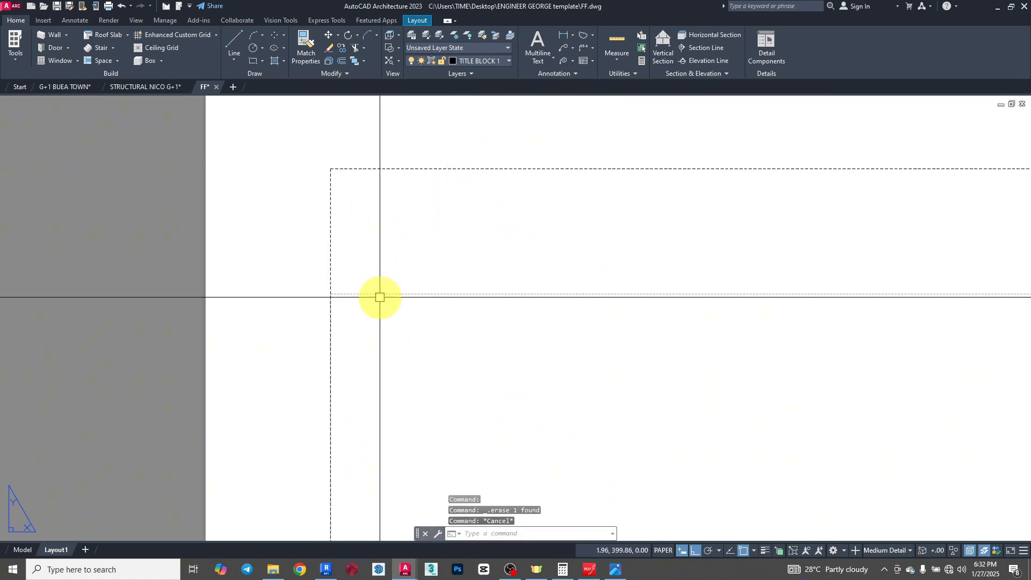
{"action": "key", "text": "Escape"}
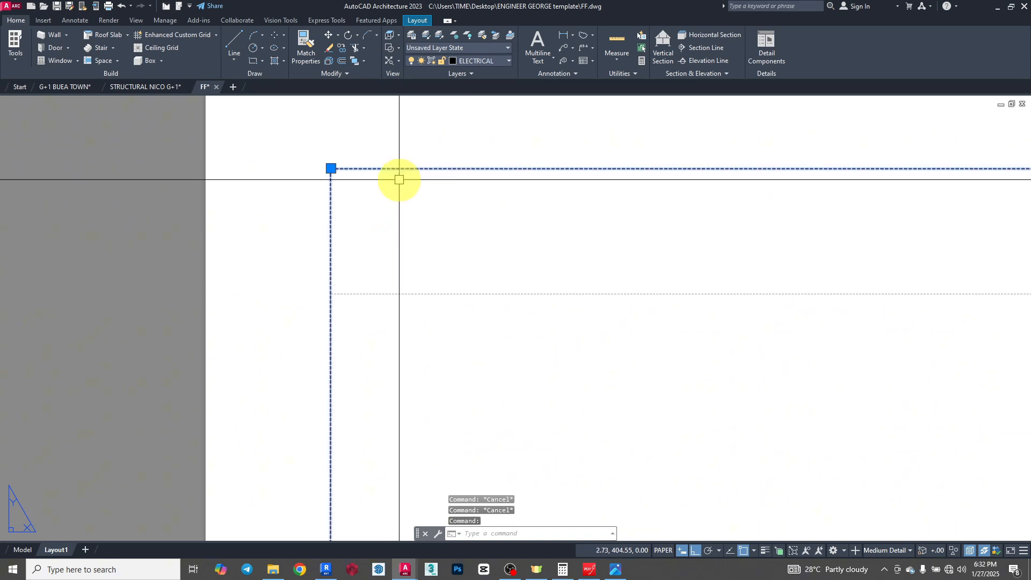
{"action": "scroll", "coordinate": [399, 179], "scroll_direction": "down", "scroll_amount": 8}
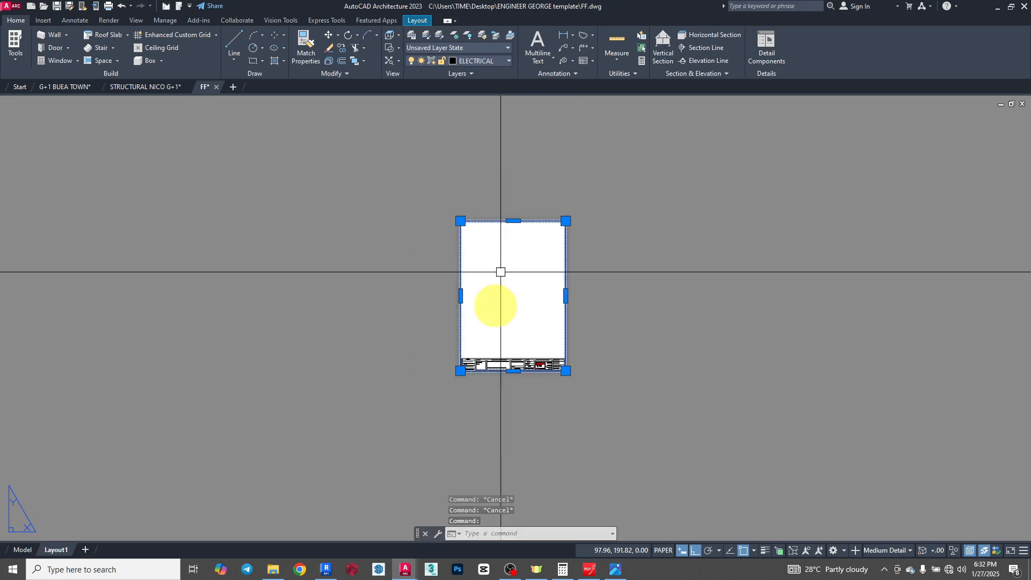
{"action": "scroll", "coordinate": [462, 375], "scroll_direction": "up", "scroll_amount": 6}
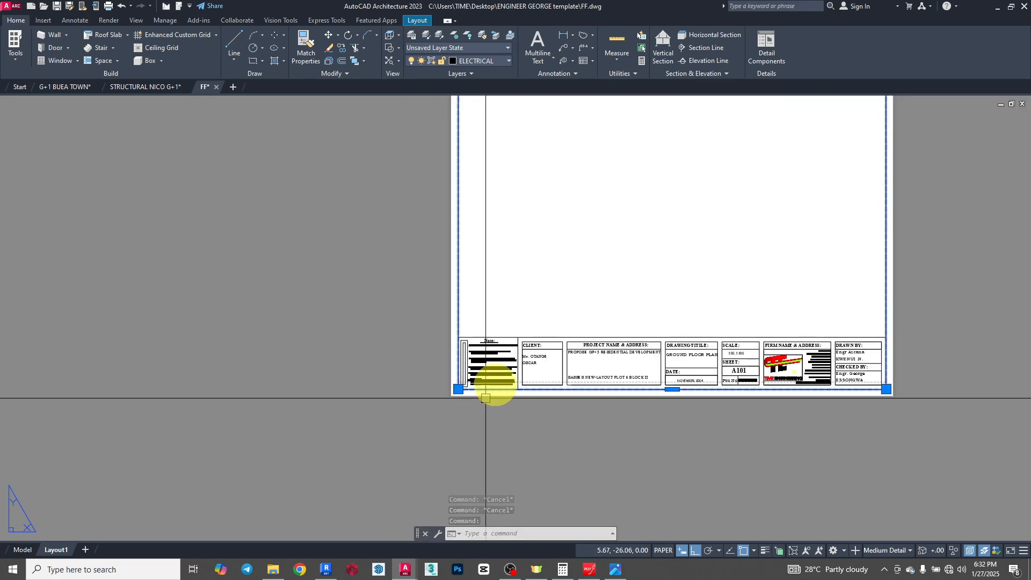
{"action": "scroll", "coordinate": [485, 398], "scroll_direction": "down", "scroll_amount": 5}
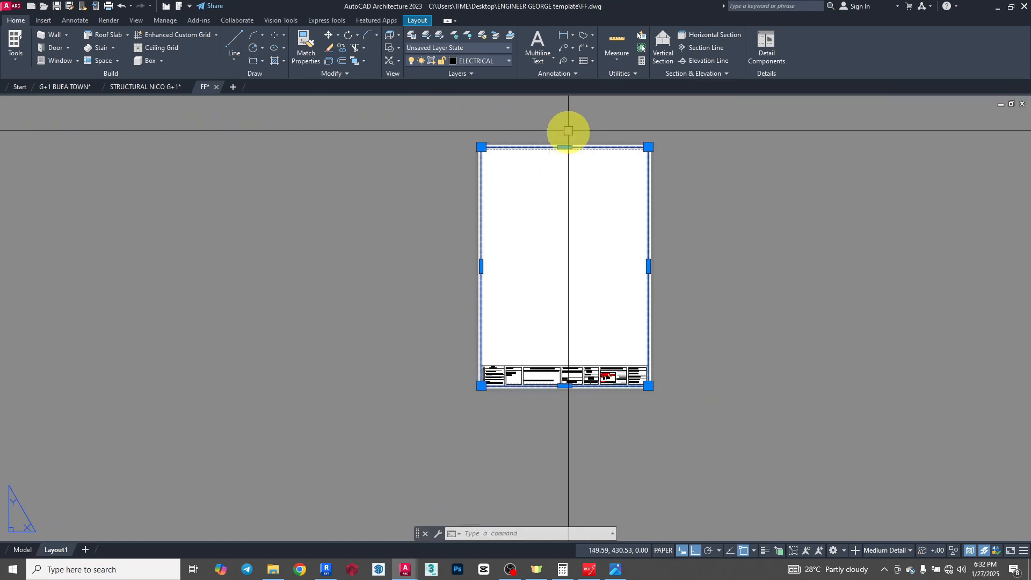
{"action": "scroll", "coordinate": [568, 130], "scroll_direction": "up", "scroll_amount": 6}
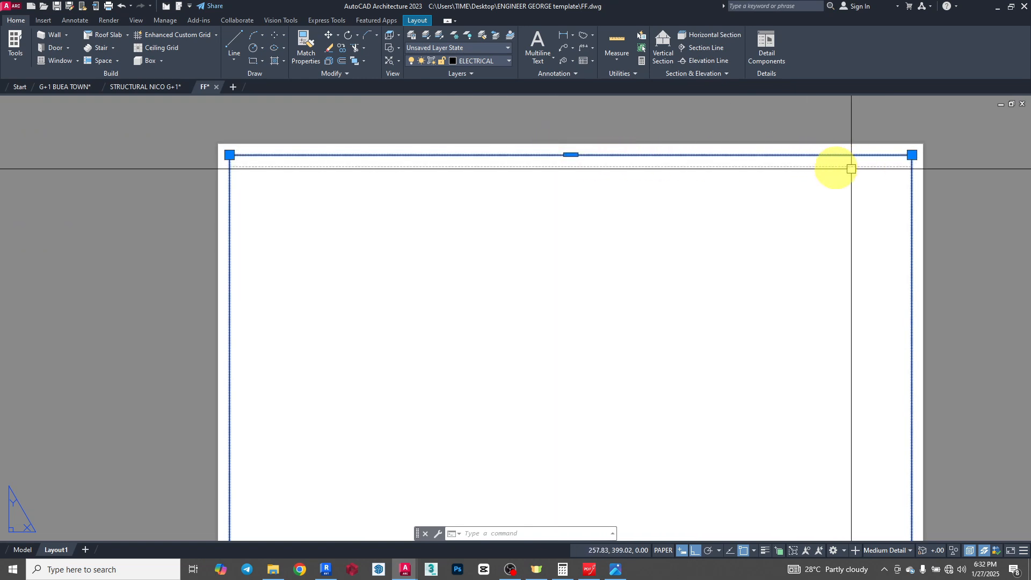
{"action": "scroll", "coordinate": [851, 169], "scroll_direction": "up", "scroll_amount": 6}
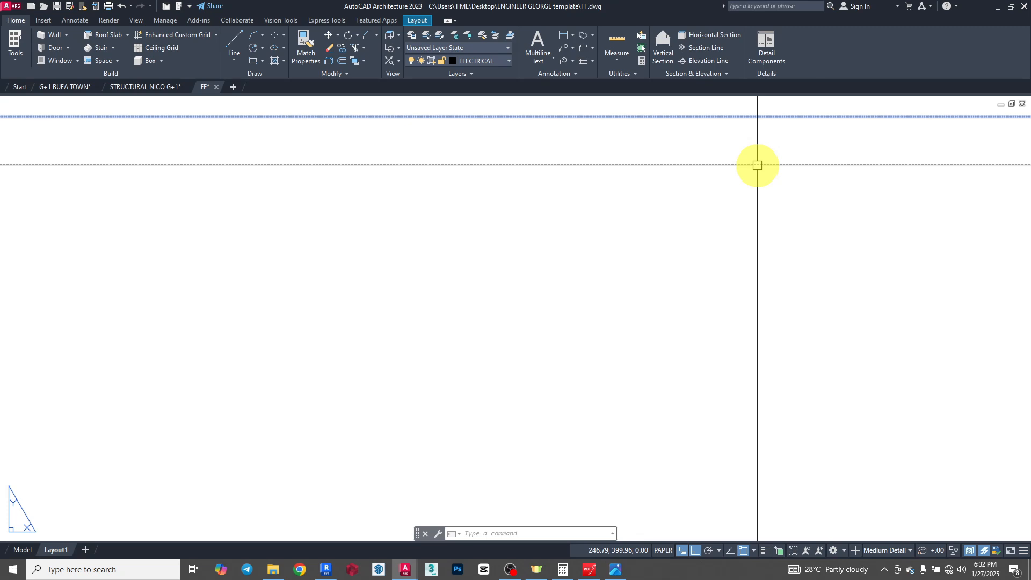
{"action": "scroll", "coordinate": [732, 193], "scroll_direction": "down", "scroll_amount": 5}
{"action": "key", "text": "Escape"}
{"action": "scroll", "coordinate": [593, 182], "scroll_direction": "down", "scroll_amount": 5}
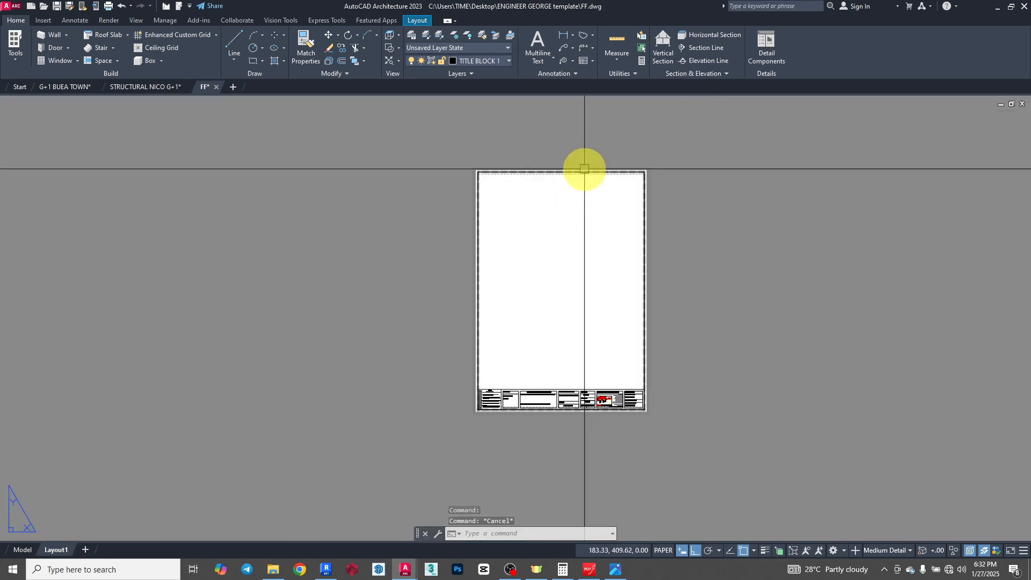
- Preview the Layout1 plot and check the border and title block for clipping along the sheet's edges and corners
{"action": "key", "text": "ctrl+p"}
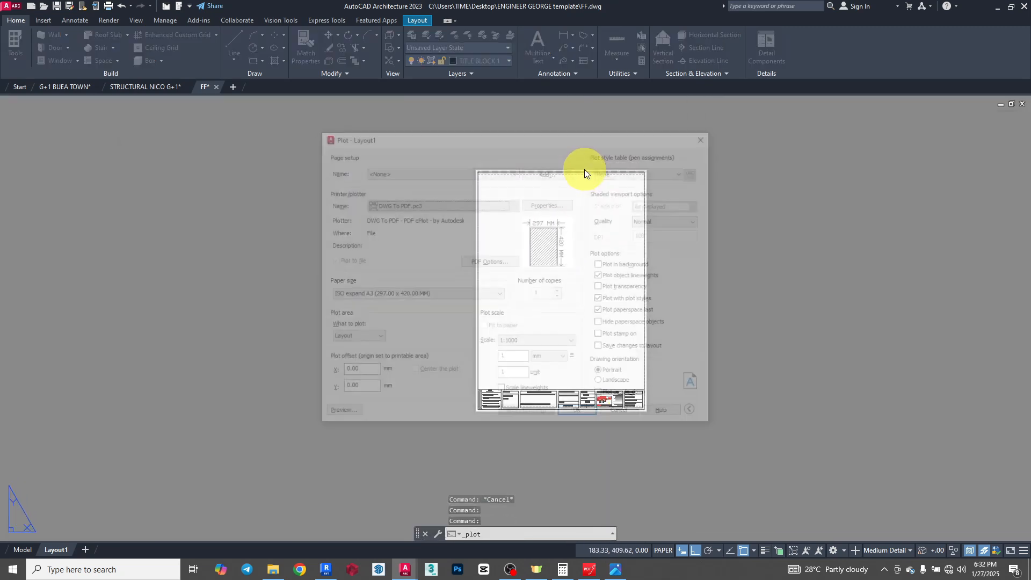
{"action": "left_click", "coordinate": [339, 414]}
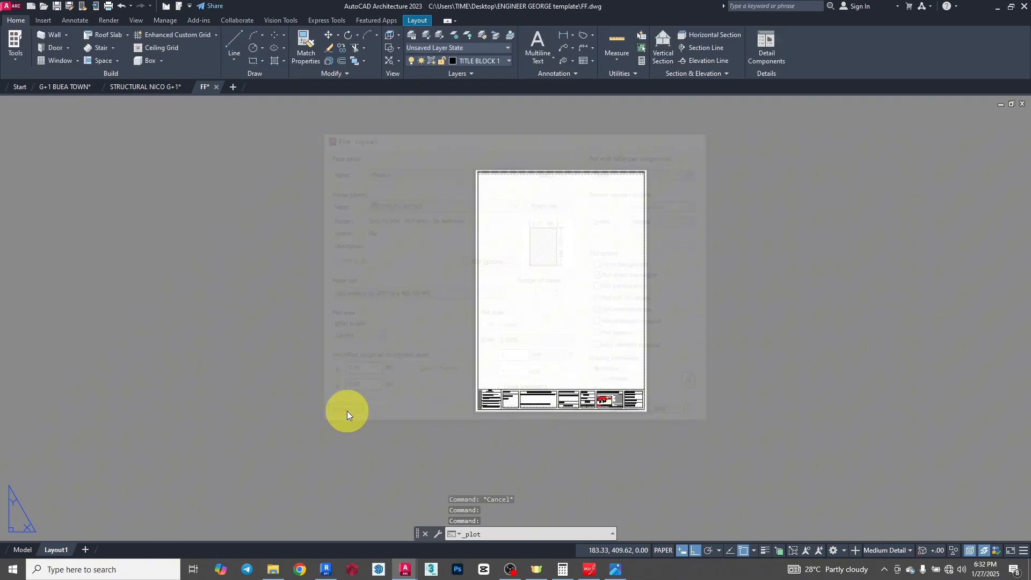
{"action": "scroll", "coordinate": [390, 81], "scroll_direction": "up", "scroll_amount": 2}
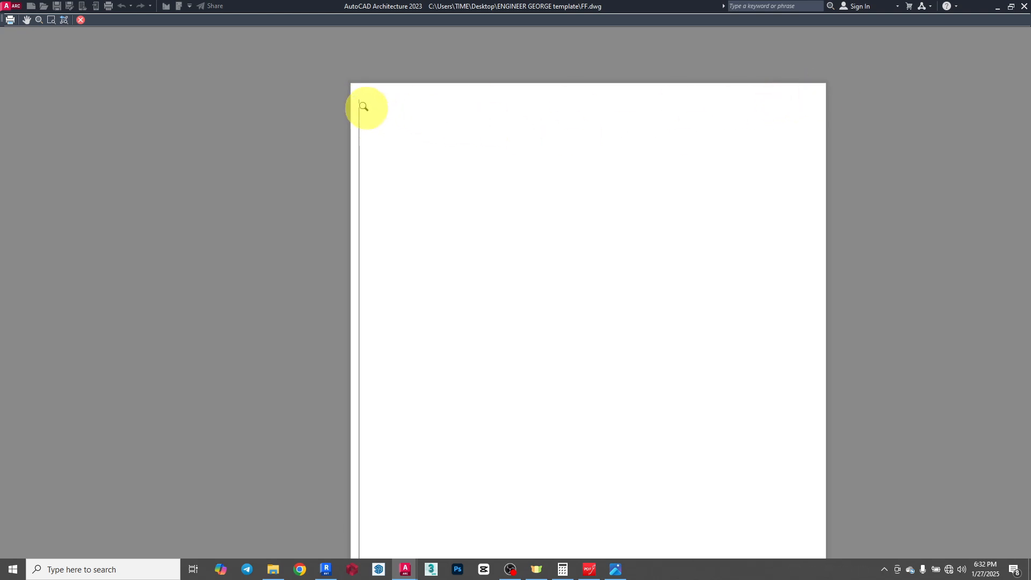
{"action": "scroll", "coordinate": [821, 98], "scroll_direction": "down", "scroll_amount": 2}
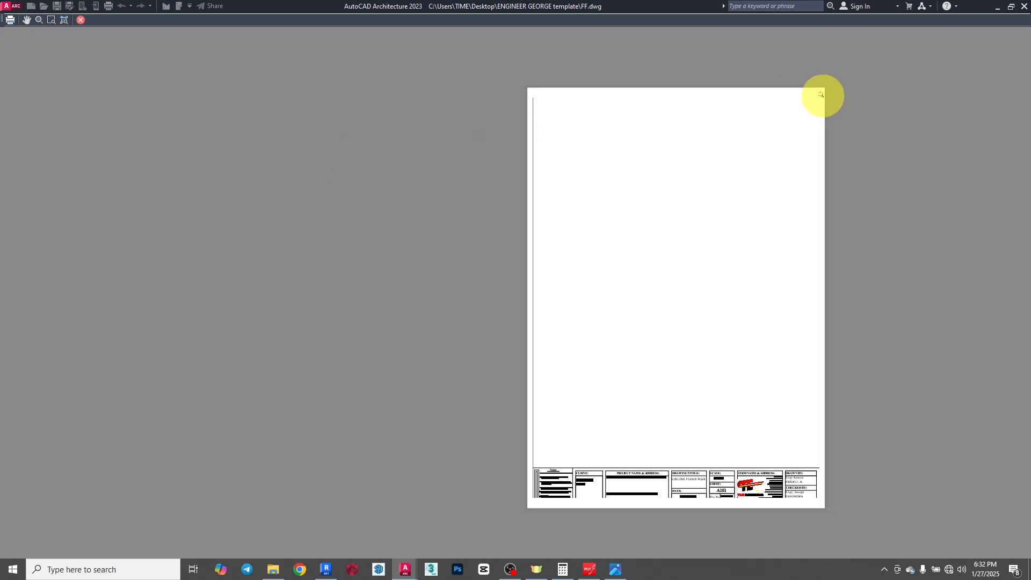
{"action": "scroll", "coordinate": [792, 490], "scroll_direction": "up", "scroll_amount": 2}
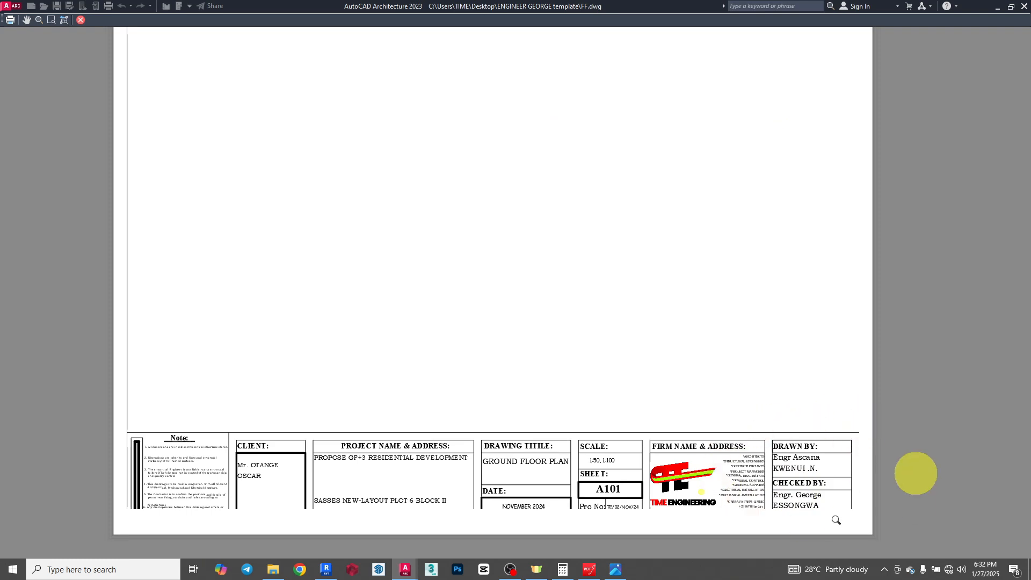
{"action": "scroll", "coordinate": [806, 386], "scroll_direction": "down", "scroll_amount": 2}
{"action": "scroll", "coordinate": [452, 433], "scroll_direction": "up", "scroll_amount": 2}
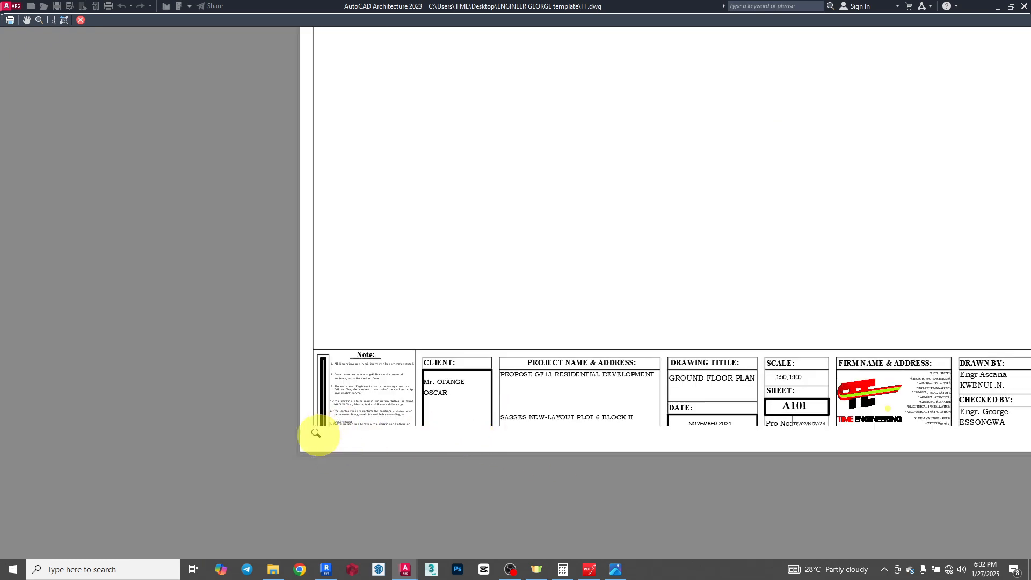
{"action": "scroll", "coordinate": [658, 455], "scroll_direction": "down", "scroll_amount": 1}
{"action": "key", "text": "Escape"}
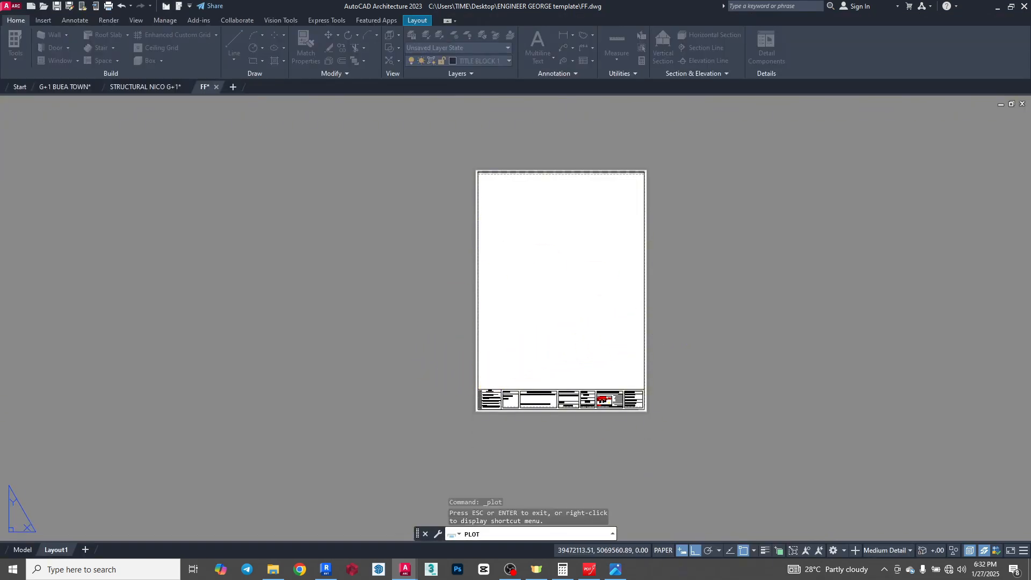
- Assign the border frame around the title block sheet to the ELEVATION layer
{"action": "scroll", "coordinate": [534, 396], "scroll_direction": "up", "scroll_amount": 7}
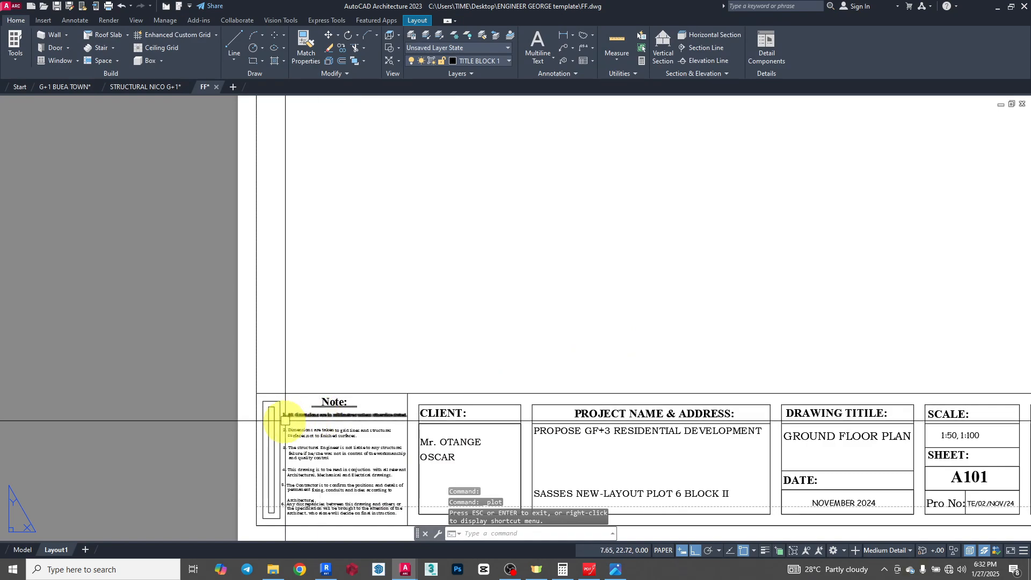
{"action": "scroll", "coordinate": [269, 523], "scroll_direction": "up", "scroll_amount": 10}
{"action": "scroll", "coordinate": [346, 329], "scroll_direction": "down", "scroll_amount": 4}
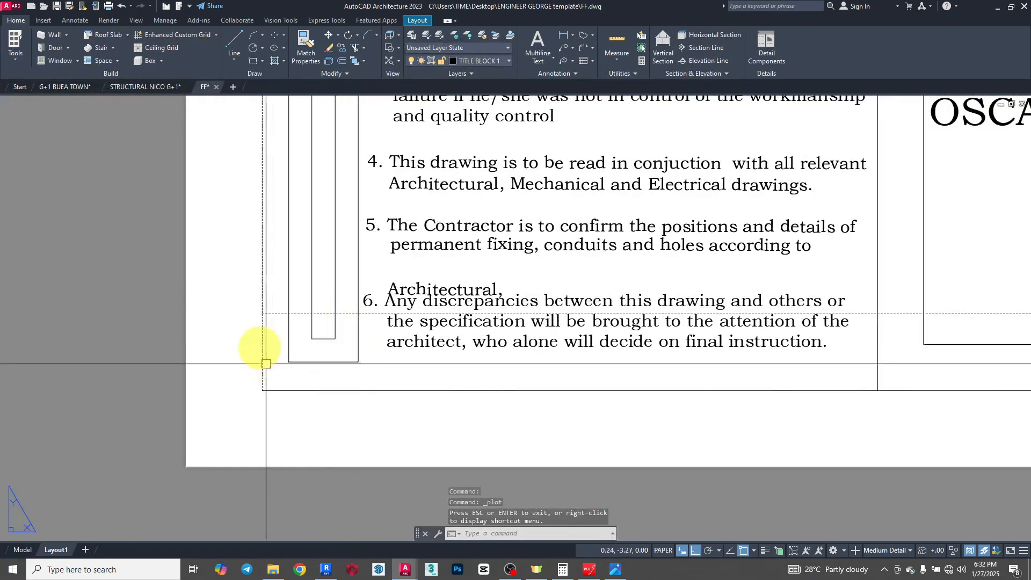
{"action": "scroll", "coordinate": [270, 314], "scroll_direction": "up", "scroll_amount": 2}
{"action": "scroll", "coordinate": [290, 265], "scroll_direction": "up", "scroll_amount": 4}
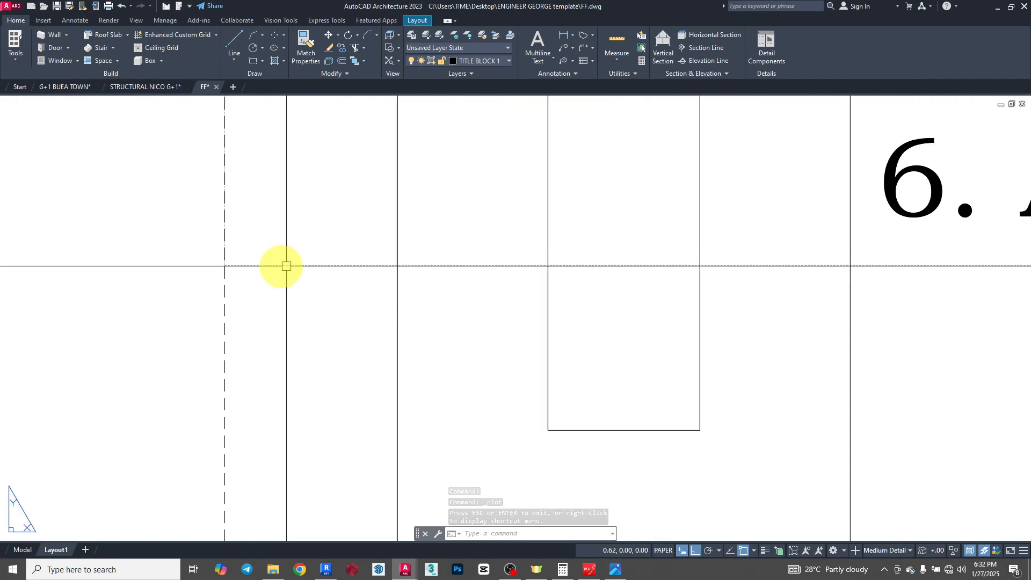
{"action": "scroll", "coordinate": [259, 324], "scroll_direction": "down", "scroll_amount": 4}
{"action": "left_click", "coordinate": [248, 363]}
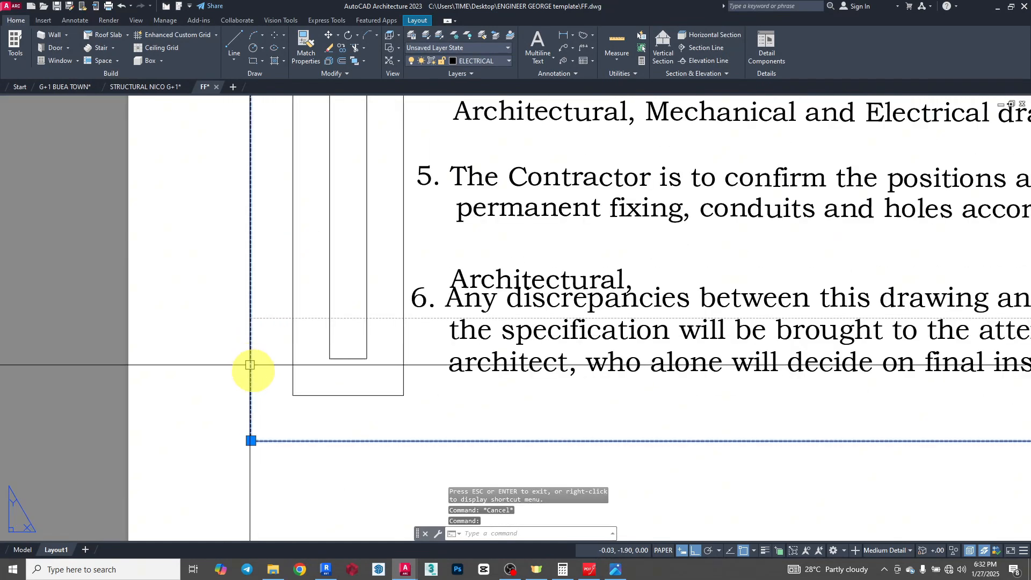
{"action": "left_click", "coordinate": [497, 60]}
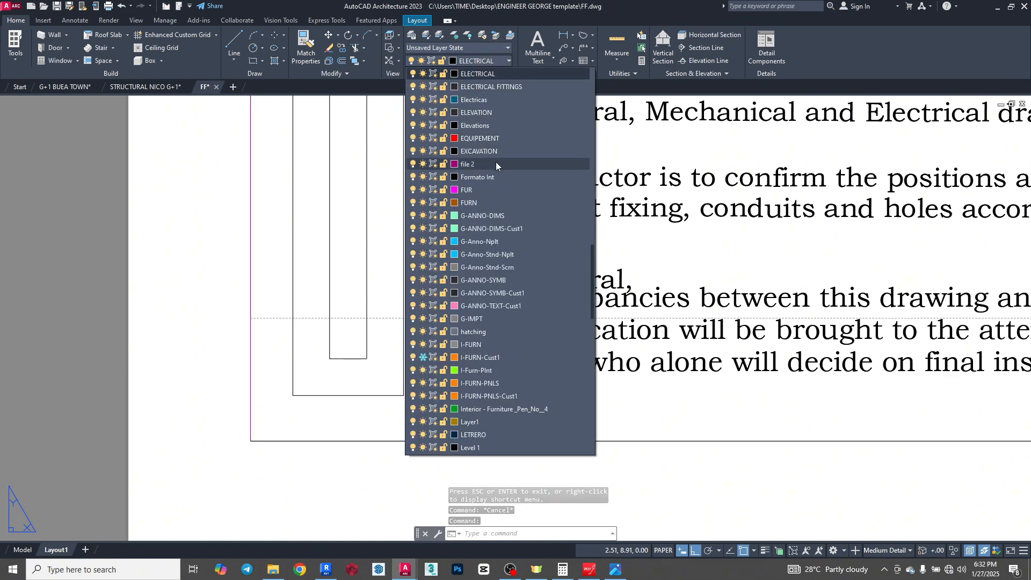
{"action": "left_click", "coordinate": [477, 113]}
{"action": "scroll", "coordinate": [426, 416], "scroll_direction": "down", "scroll_amount": 6}
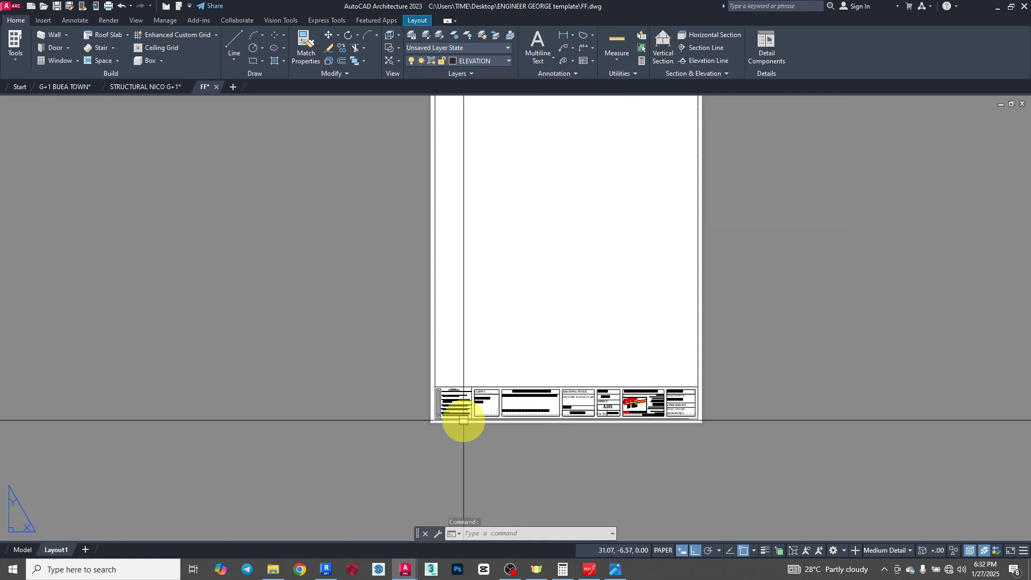
- Move the whole title block with its border from the border's lower-left corner at 0, -5 to the printable-area corner at 0, 0
{"action": "scroll", "coordinate": [464, 420], "scroll_direction": "down", "scroll_amount": 5}
{"action": "left_click", "coordinate": [396, 237]}
{"action": "left_click", "coordinate": [615, 444]}
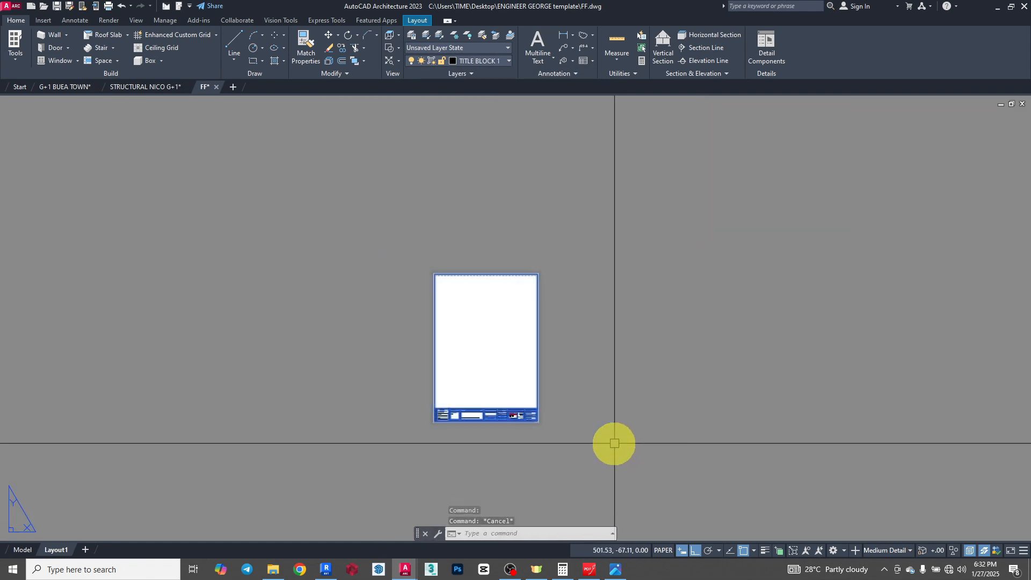
{"action": "left_click", "coordinate": [358, 131]}
{"action": "left_click", "coordinate": [24, 21]}
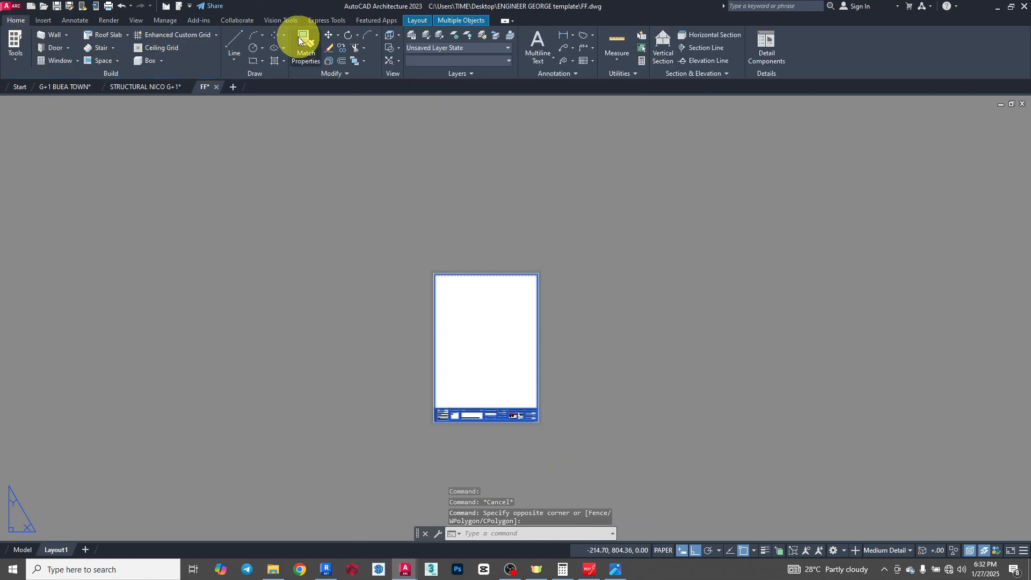
{"action": "left_click", "coordinate": [326, 36]}
{"action": "scroll", "coordinate": [433, 470], "scroll_direction": "up", "scroll_amount": 10}
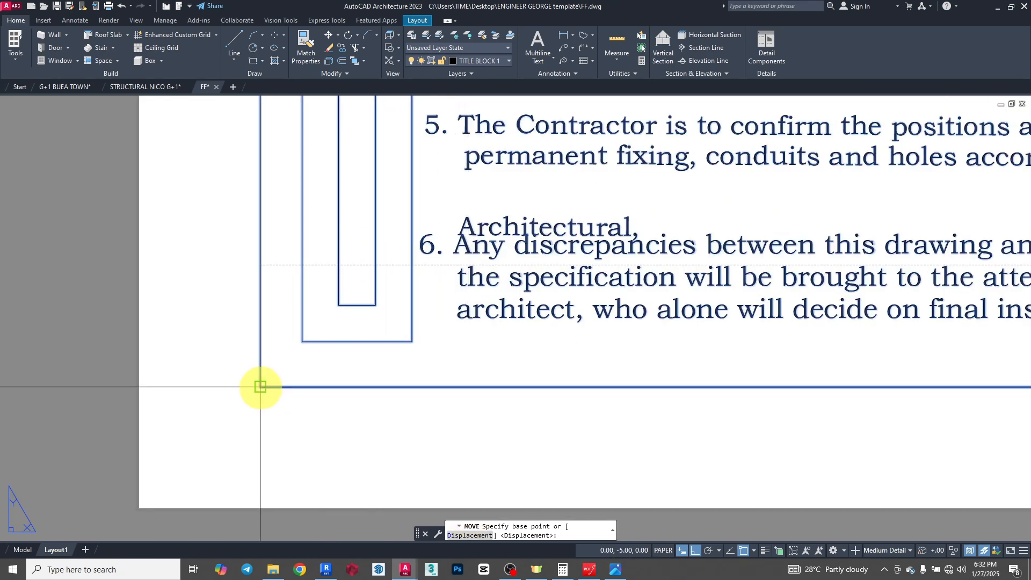
{"action": "left_click", "coordinate": [261, 387]}
{"action": "scroll", "coordinate": [262, 264], "scroll_direction": "up", "scroll_amount": 3}
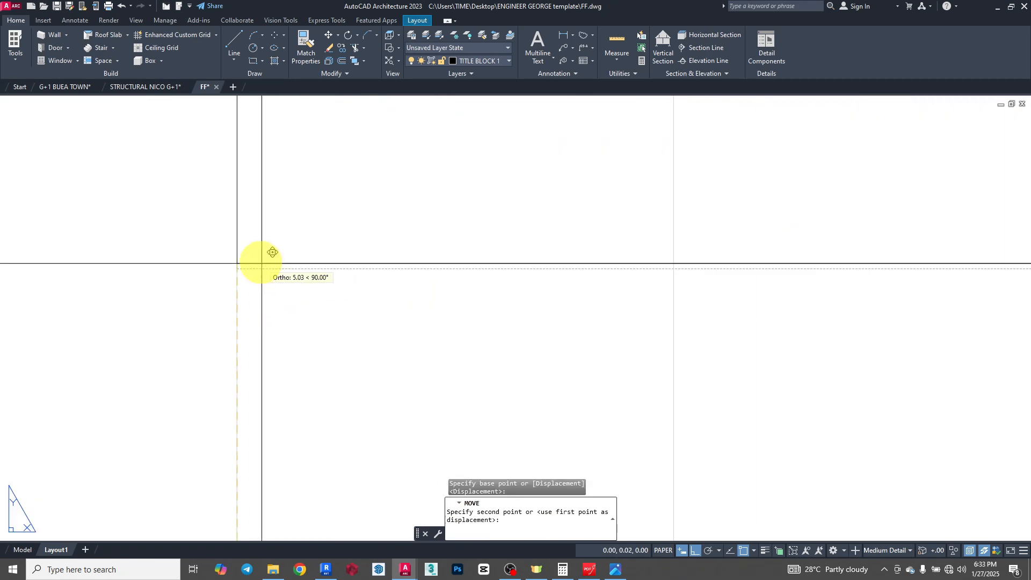
{"action": "scroll", "coordinate": [235, 269], "scroll_direction": "up", "scroll_amount": 4}
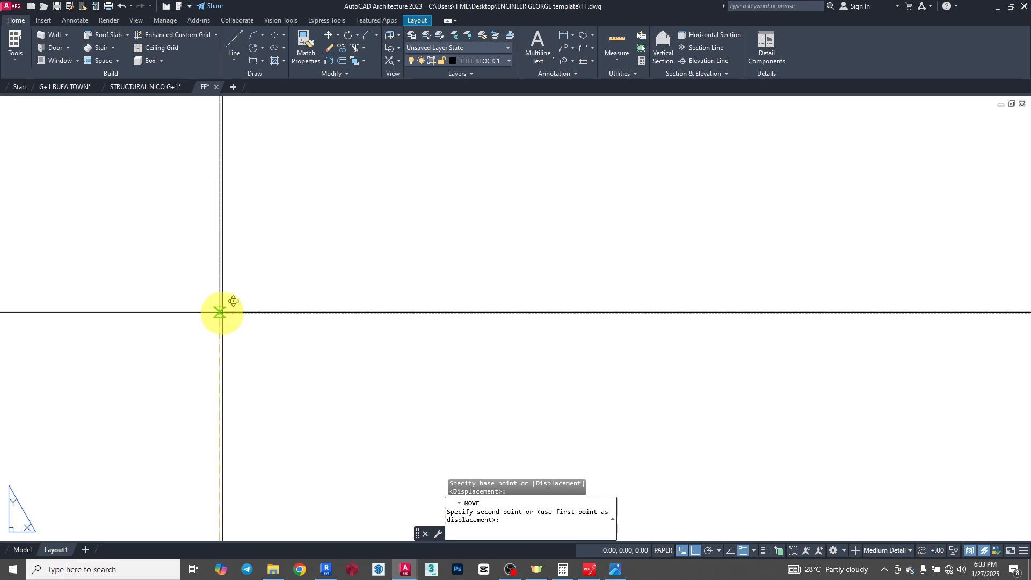
{"action": "scroll", "coordinate": [232, 302], "scroll_direction": "up", "scroll_amount": 2}
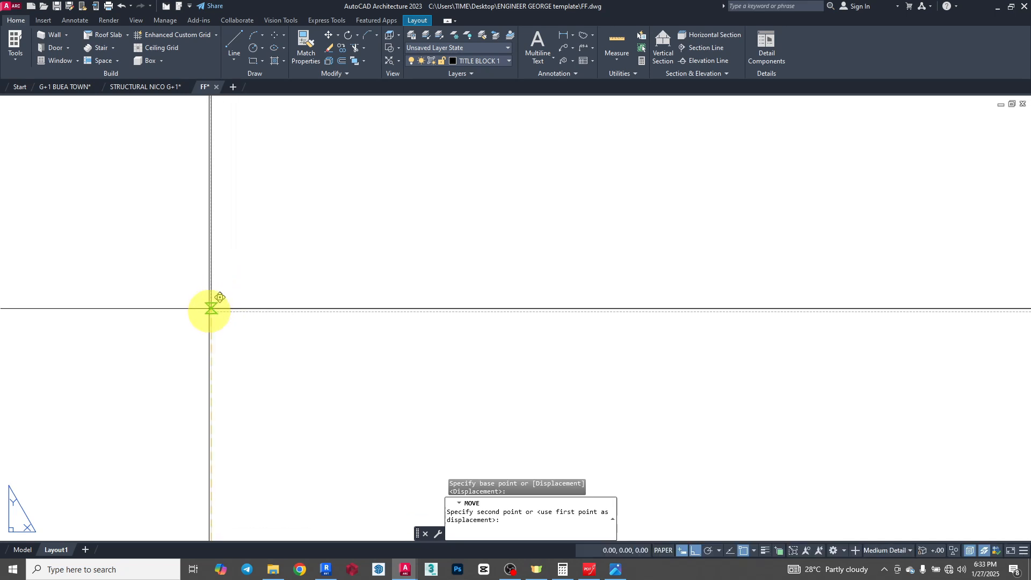
{"action": "left_click", "coordinate": [211, 312]}
{"action": "scroll", "coordinate": [215, 299], "scroll_direction": "down", "scroll_amount": 6}
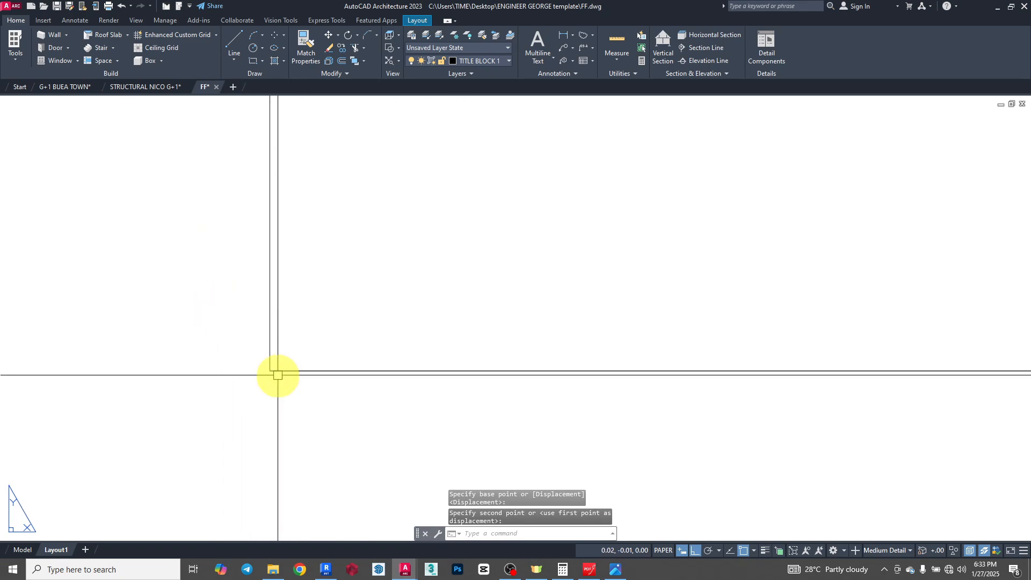
- Examine how the moved border frame lines up with the printable-area limit along the sheet's right edge
{"action": "scroll", "coordinate": [935, 341], "scroll_direction": "up", "scroll_amount": 10}
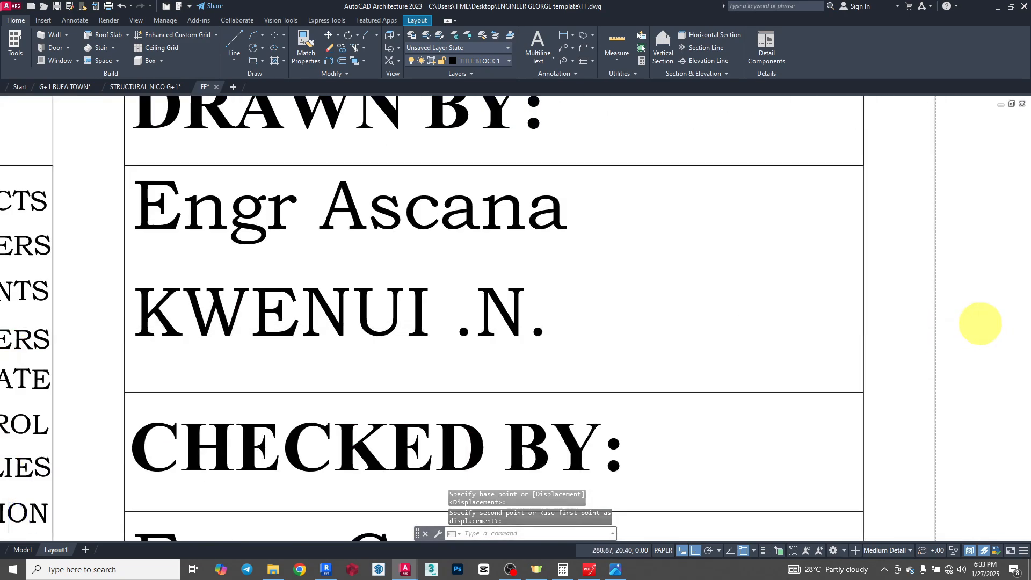
{"action": "scroll", "coordinate": [933, 343], "scroll_direction": "down", "scroll_amount": 5}
{"action": "scroll", "coordinate": [789, 356], "scroll_direction": "up", "scroll_amount": 10}
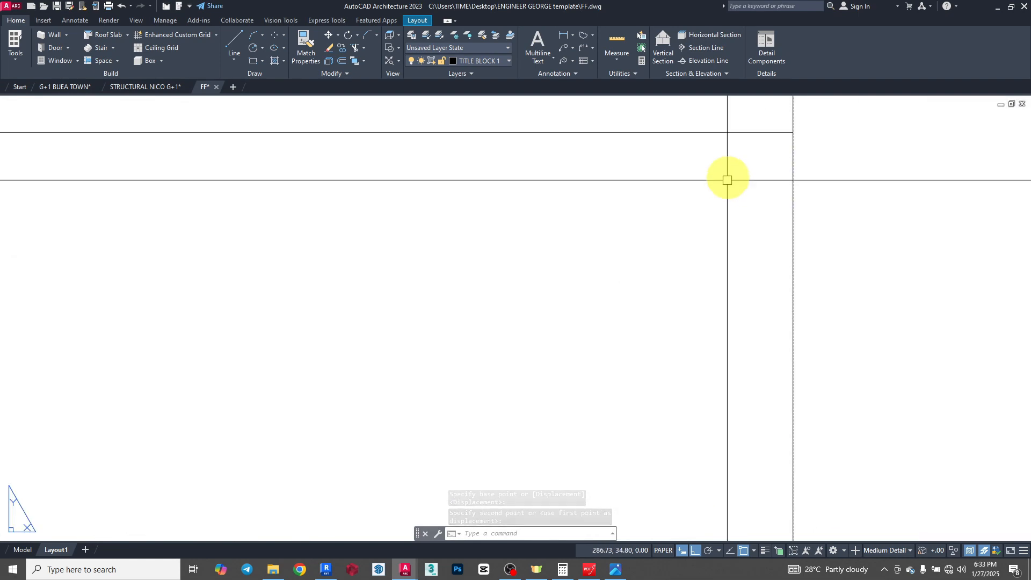
{"action": "scroll", "coordinate": [784, 140], "scroll_direction": "up", "scroll_amount": 6}
{"action": "key", "text": "Escape"}
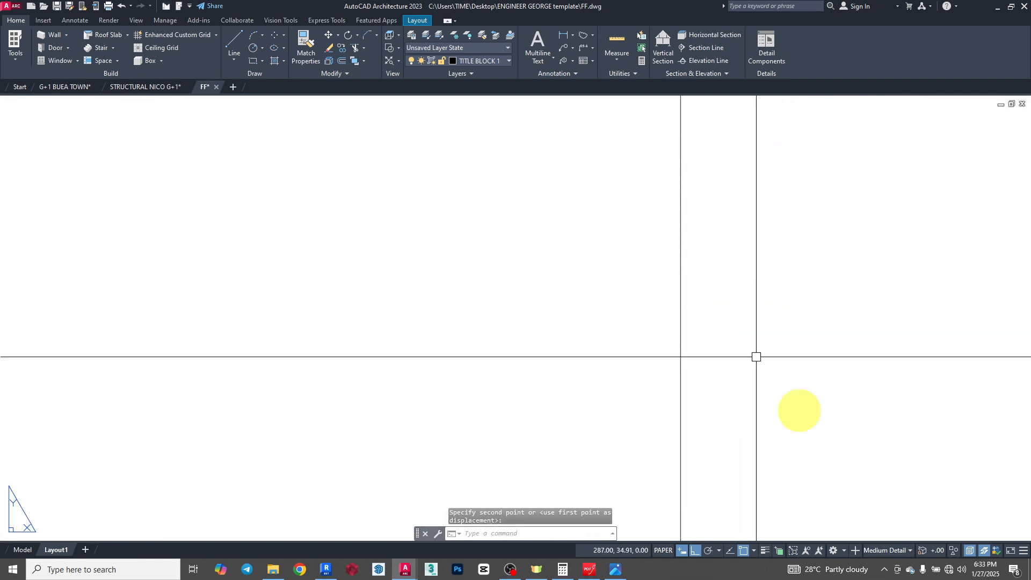
- Stretch the border frame's top edge straight down by about 10 mm to just inside the printable-area limit
{"action": "scroll", "coordinate": [724, 367], "scroll_direction": "down", "scroll_amount": 8}
{"action": "scroll", "coordinate": [727, 376], "scroll_direction": "down", "scroll_amount": 8}
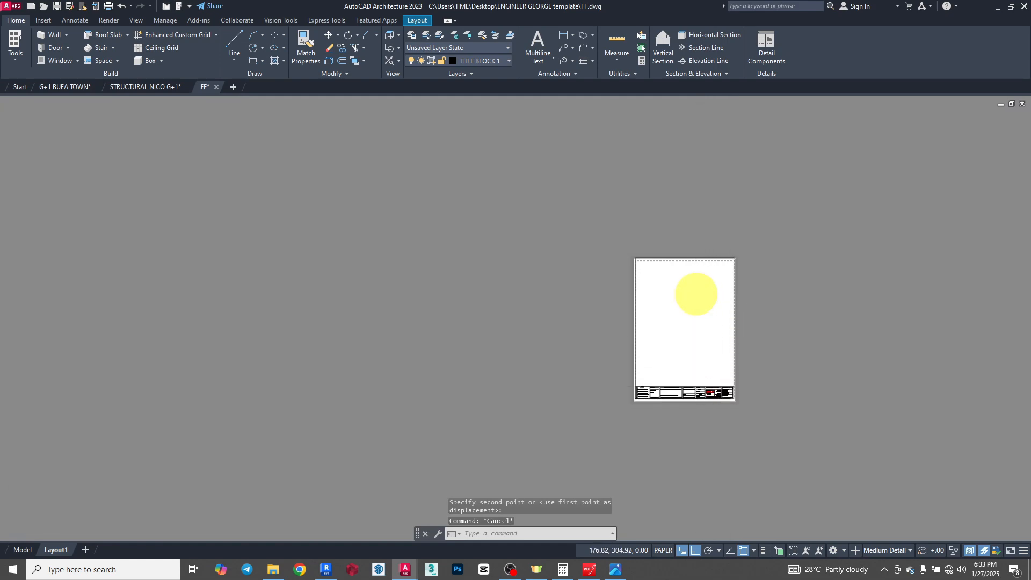
{"action": "scroll", "coordinate": [651, 189], "scroll_direction": "up", "scroll_amount": 8}
{"action": "scroll", "coordinate": [596, 302], "scroll_direction": "down", "scroll_amount": 8}
{"action": "scroll", "coordinate": [630, 223], "scroll_direction": "up", "scroll_amount": 6}
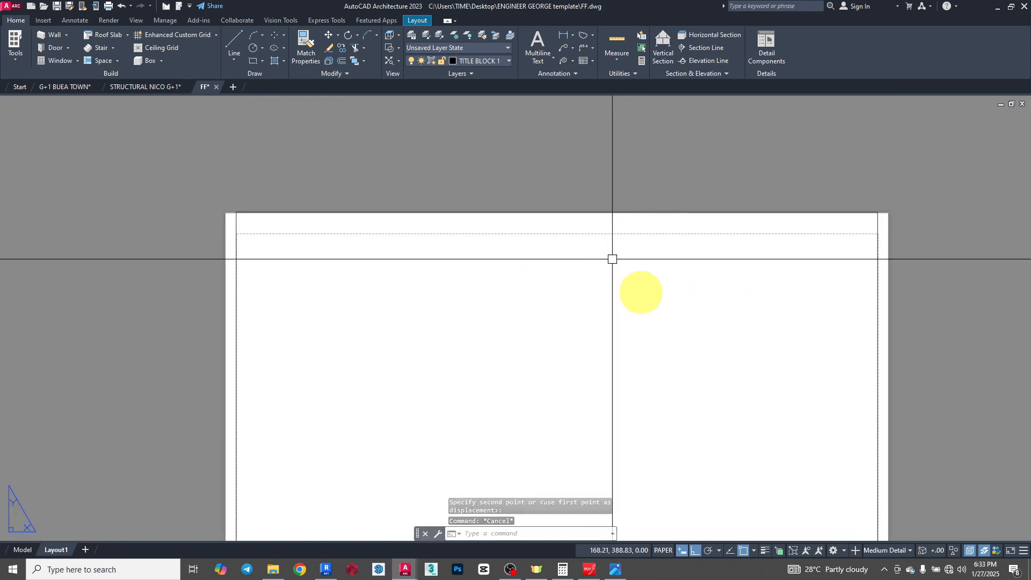
{"action": "left_click", "coordinate": [878, 262]}
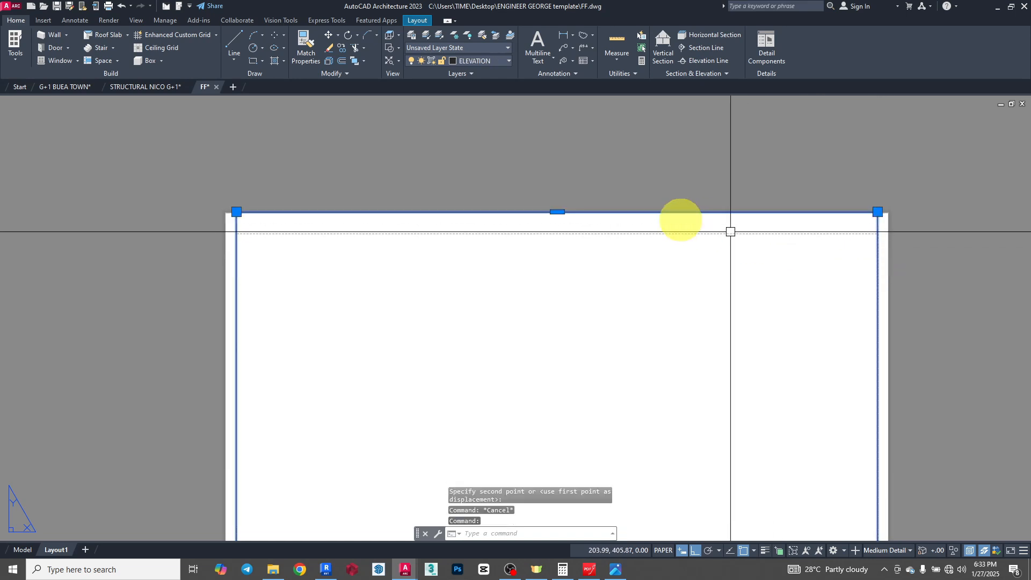
{"action": "left_click", "coordinate": [555, 214]}
{"action": "scroll", "coordinate": [543, 226], "scroll_direction": "up", "scroll_amount": 5}
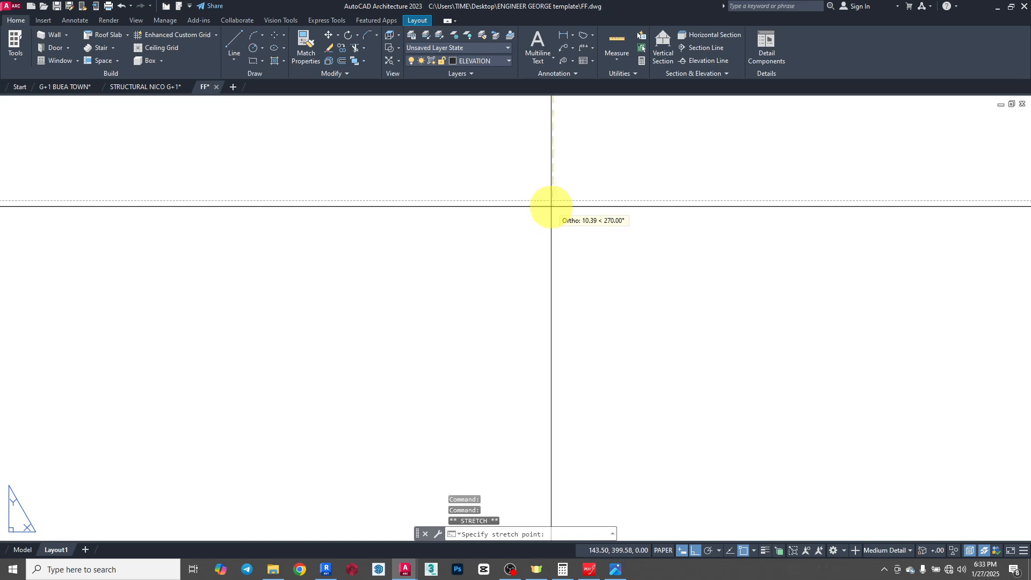
{"action": "scroll", "coordinate": [559, 180], "scroll_direction": "up", "scroll_amount": 8}
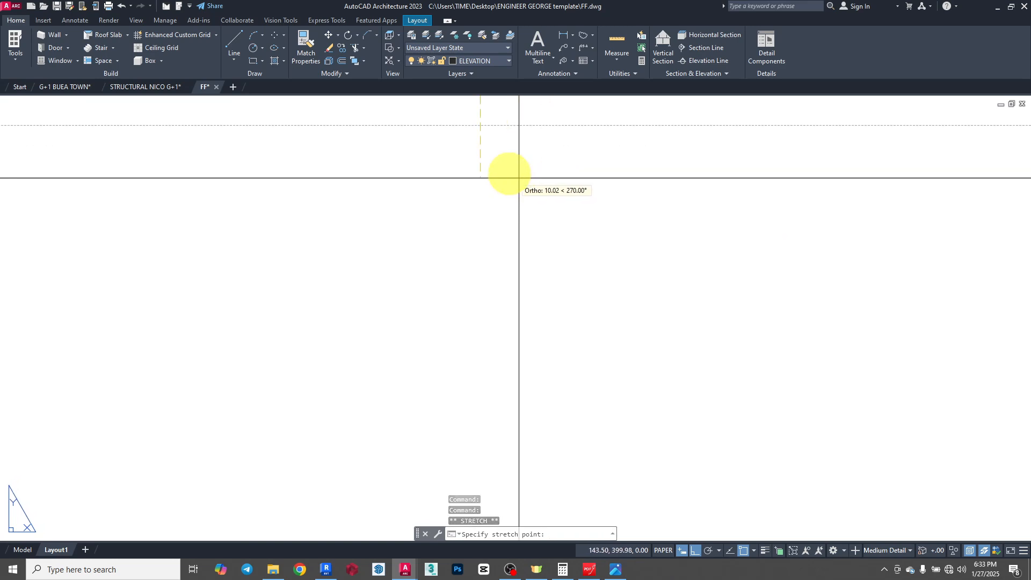
{"action": "scroll", "coordinate": [471, 122], "scroll_direction": "up", "scroll_amount": 4}
{"action": "scroll", "coordinate": [560, 154], "scroll_direction": "up", "scroll_amount": 3}
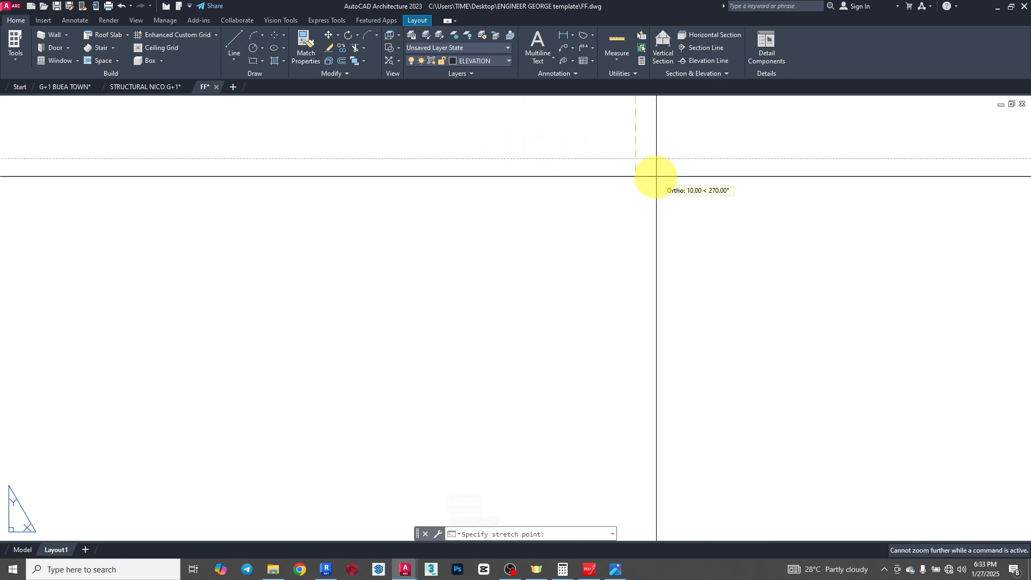
{"action": "left_click", "coordinate": [632, 160]}
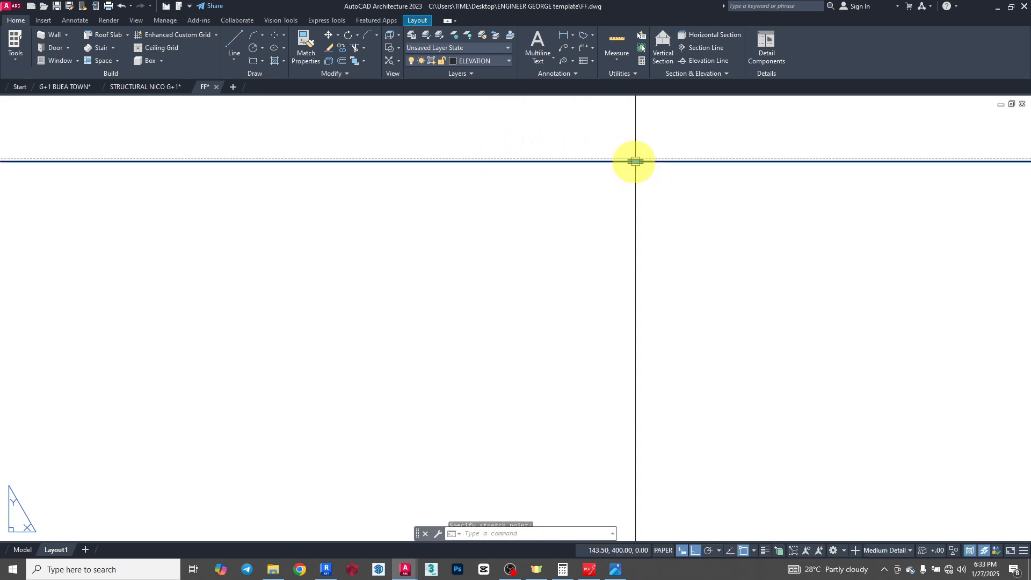
{"action": "scroll", "coordinate": [553, 214], "scroll_direction": "down", "scroll_amount": 3}
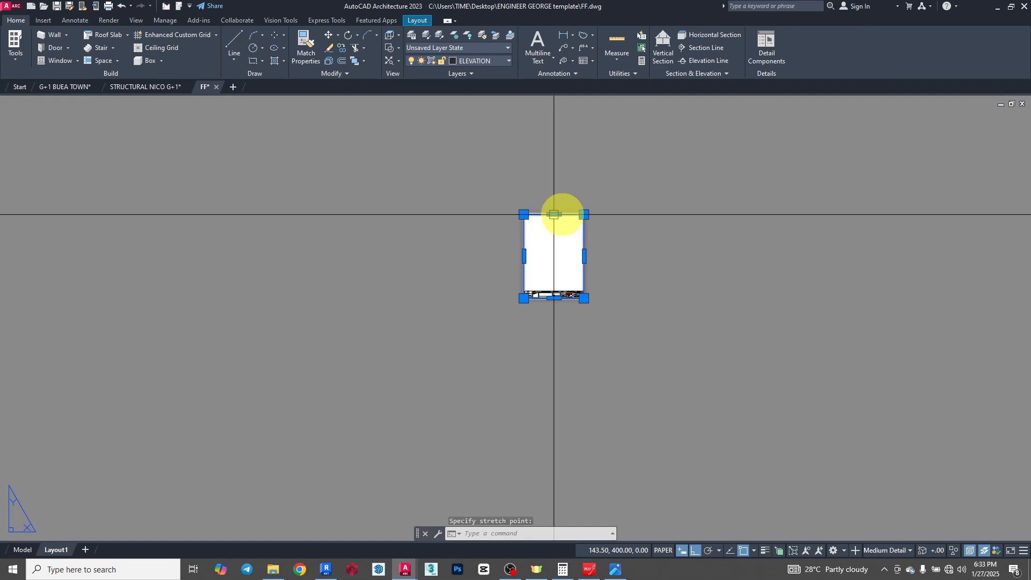
{"action": "key", "text": "Escape"}
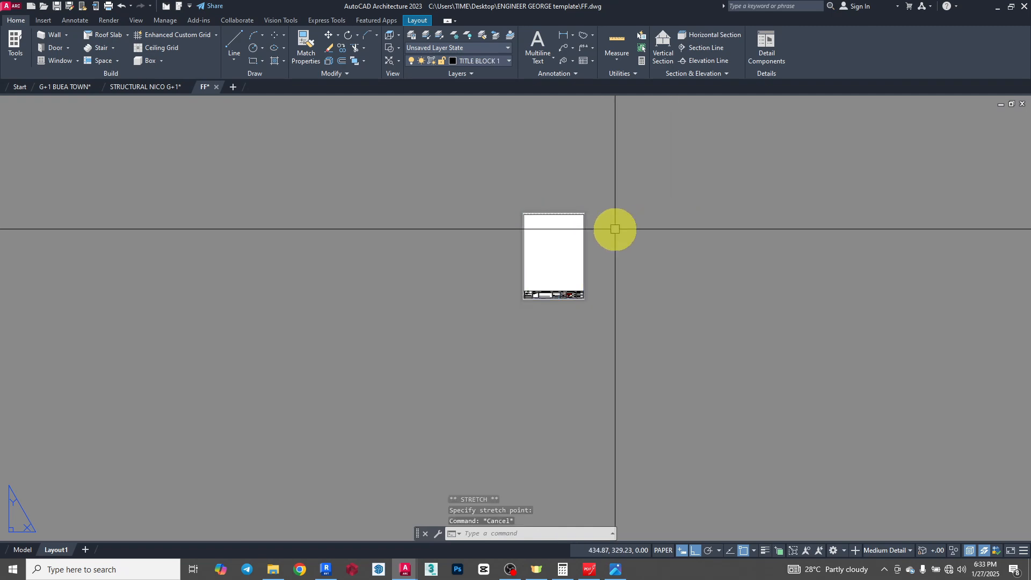
- Preview the Layout1 plot and check the border lines around the title block, the sheet edges and the corners for clipping
{"action": "key", "text": "ctrl+p"}
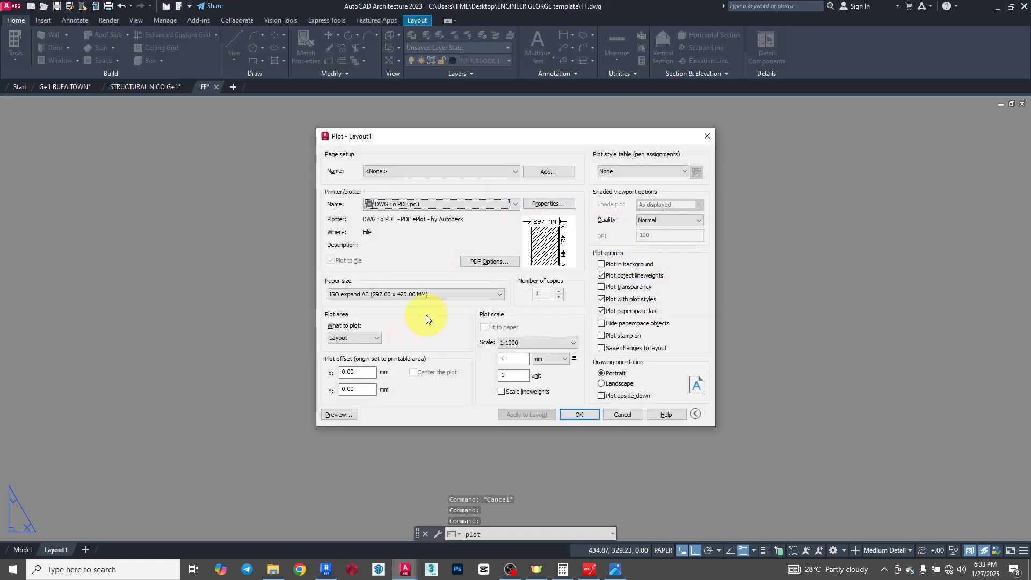
{"action": "left_click", "coordinate": [333, 414]}
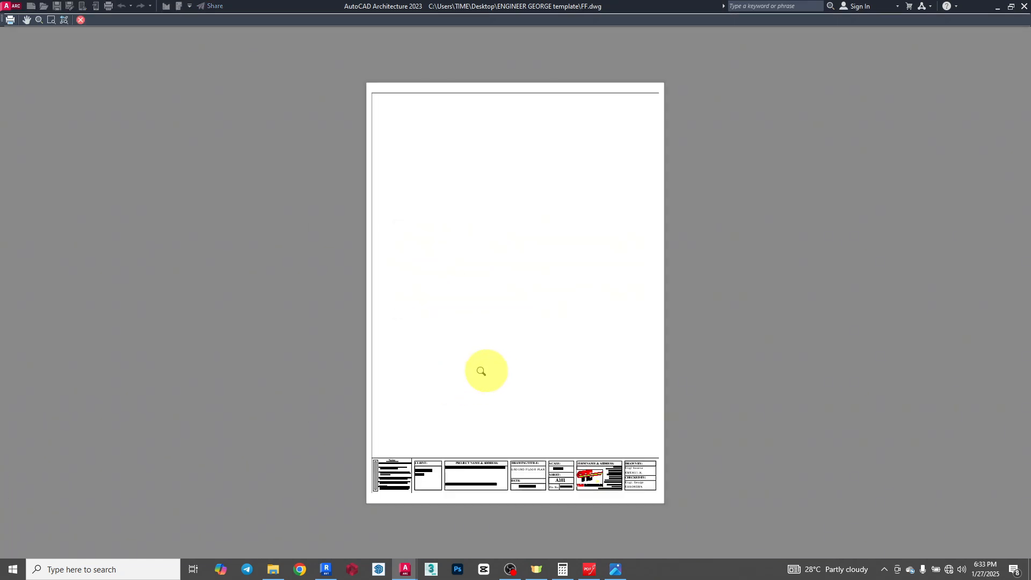
{"action": "scroll", "coordinate": [378, 473], "scroll_direction": "up", "scroll_amount": 6}
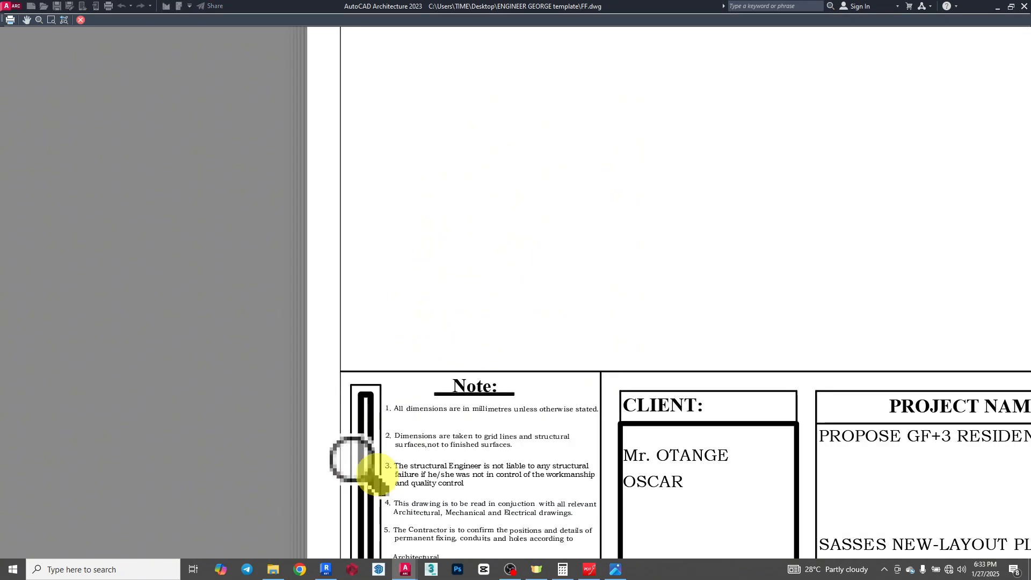
{"action": "scroll", "coordinate": [340, 311], "scroll_direction": "down", "scroll_amount": 5}
{"action": "scroll", "coordinate": [718, 384], "scroll_direction": "up", "scroll_amount": 2}
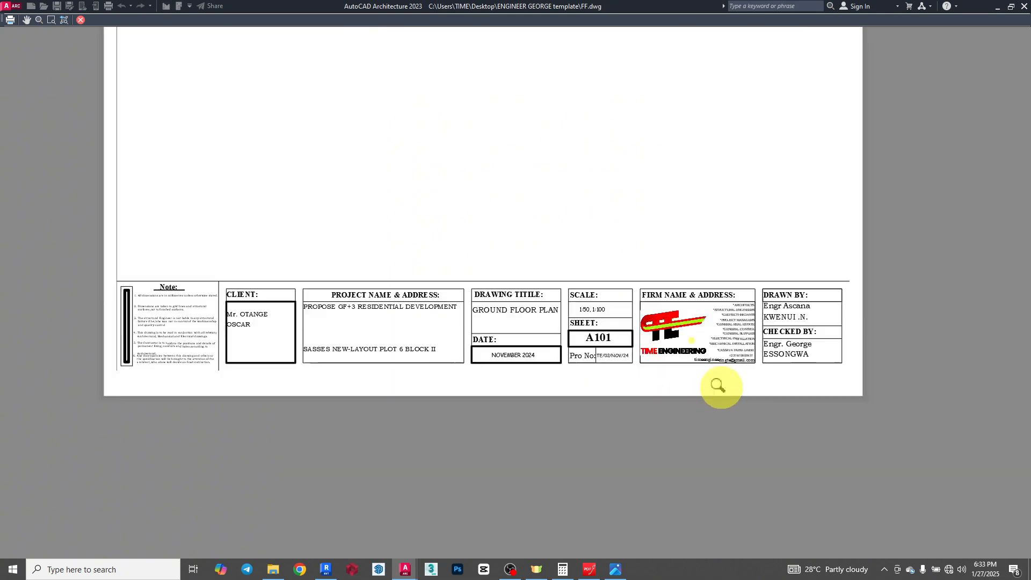
{"action": "scroll", "coordinate": [877, 368], "scroll_direction": "up", "scroll_amount": 1}
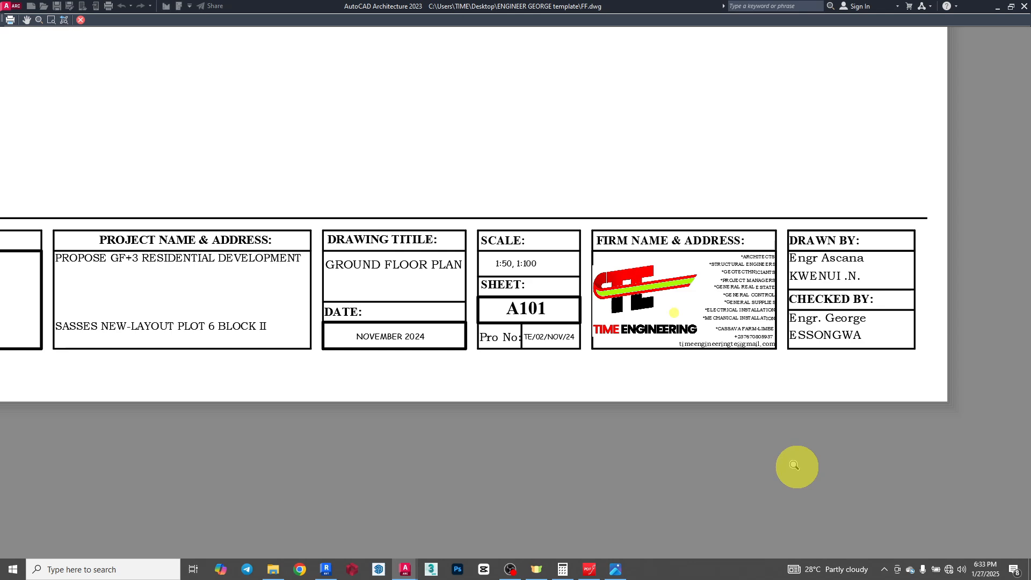
{"action": "scroll", "coordinate": [794, 465], "scroll_direction": "down", "scroll_amount": 2}
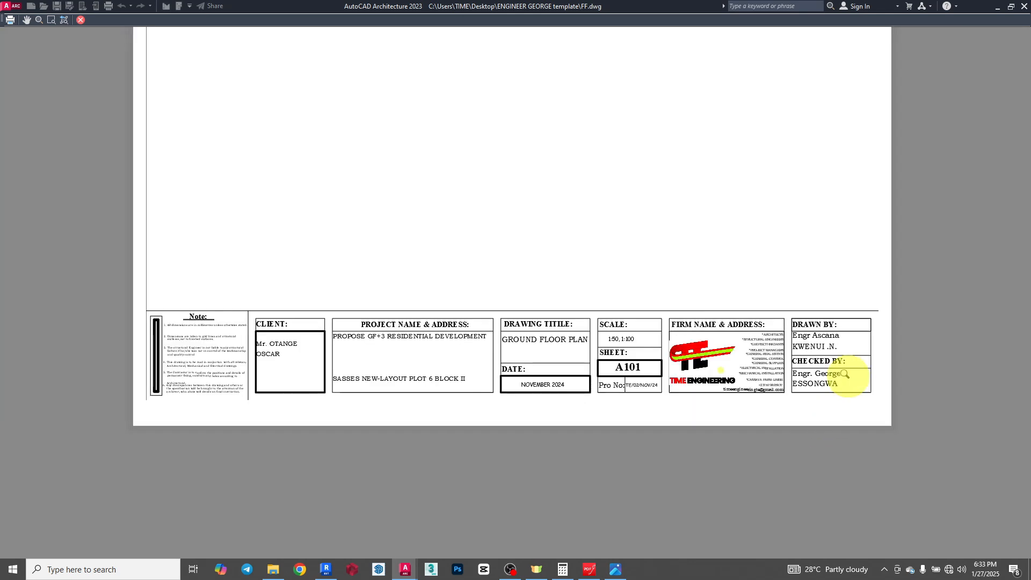
{"action": "scroll", "coordinate": [136, 389], "scroll_direction": "up", "scroll_amount": 5}
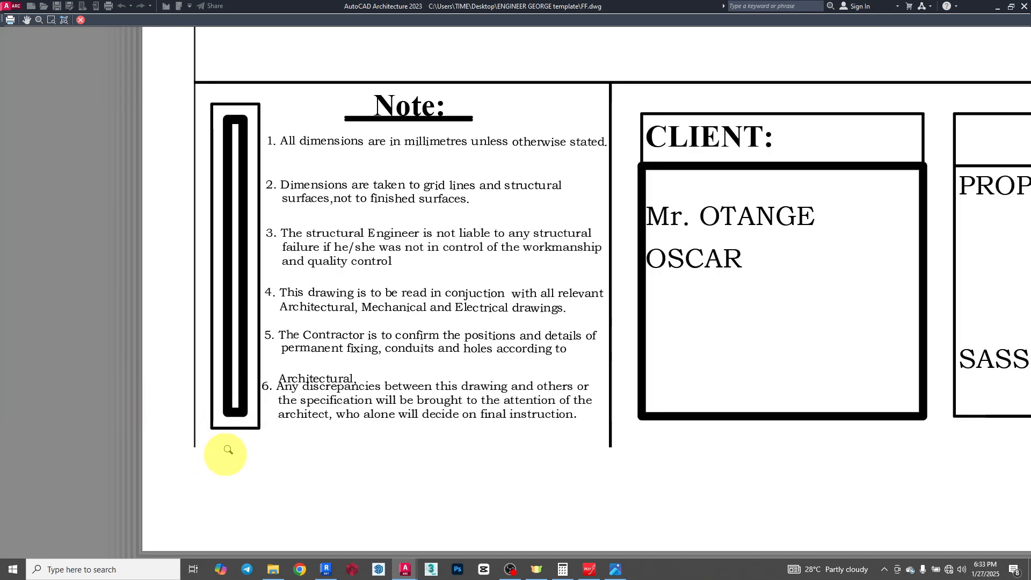
{"action": "scroll", "coordinate": [235, 456], "scroll_direction": "down", "scroll_amount": 5}
{"action": "scroll", "coordinate": [692, 437], "scroll_direction": "up", "scroll_amount": 5}
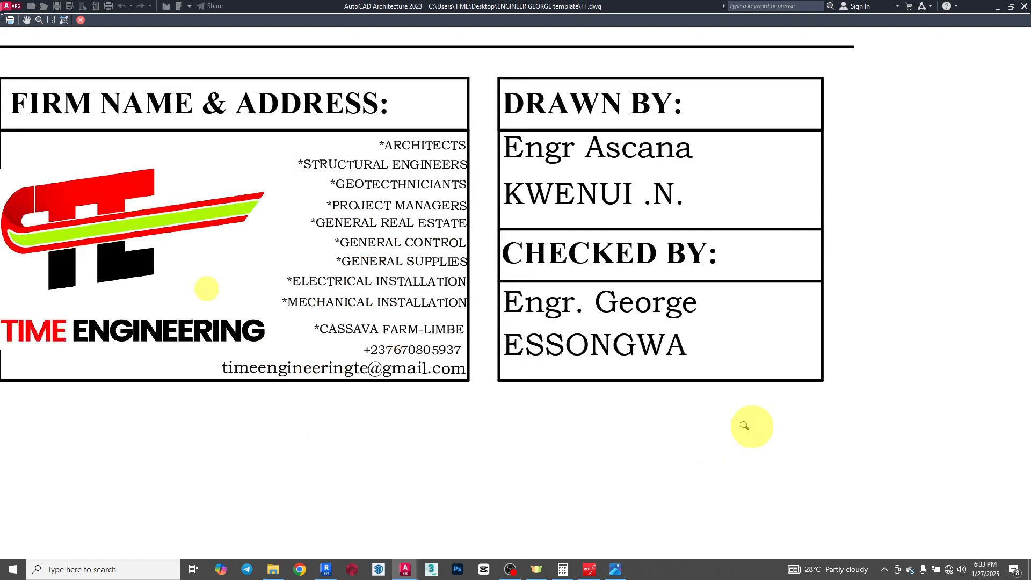
{"action": "scroll", "coordinate": [781, 410], "scroll_direction": "down", "scroll_amount": 5}
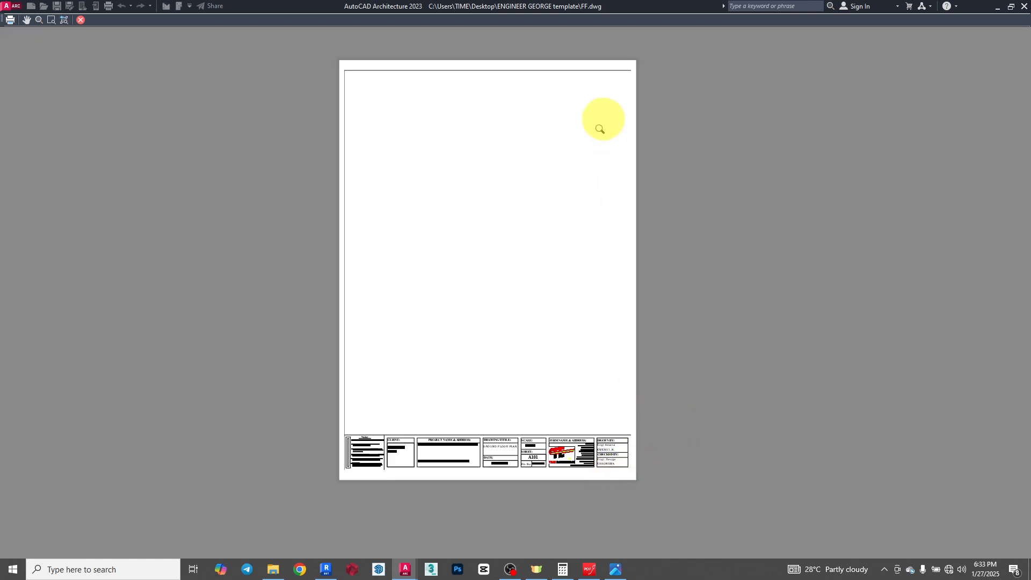
{"action": "scroll", "coordinate": [623, 70], "scroll_direction": "up", "scroll_amount": 5}
{"action": "scroll", "coordinate": [616, 242], "scroll_direction": "down", "scroll_amount": 5}
{"action": "key", "text": "Escape"}
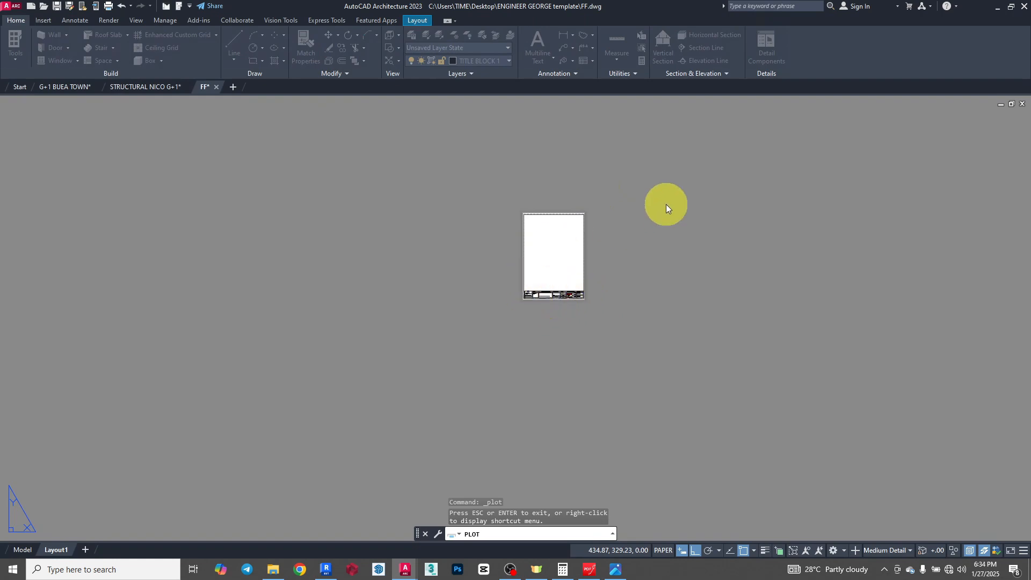
{"action": "key", "text": "Escape"}
{"action": "scroll", "coordinate": [530, 302], "scroll_direction": "up", "scroll_amount": 8}
{"action": "scroll", "coordinate": [530, 302], "scroll_direction": "up", "scroll_amount": 4}
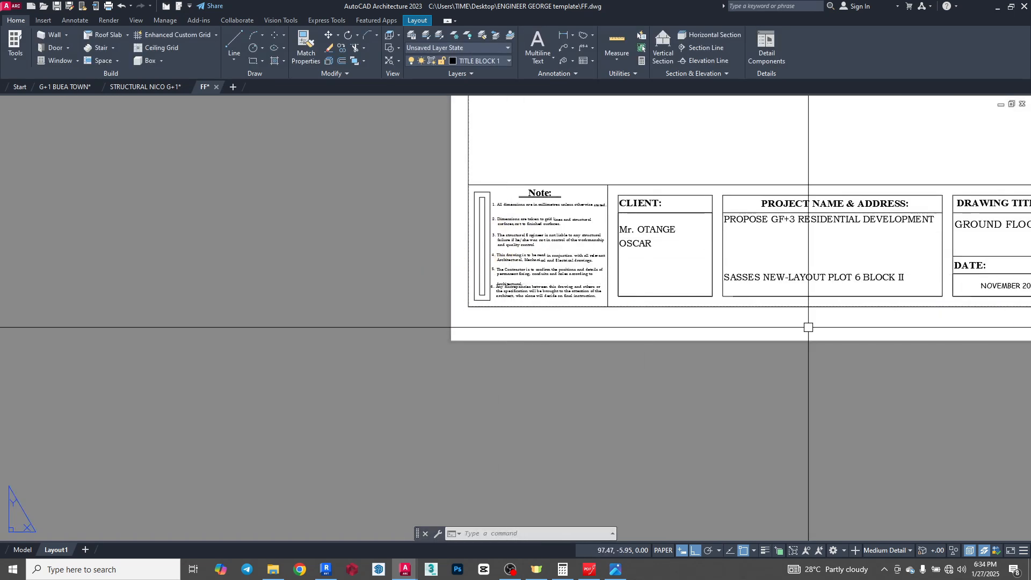
{"action": "scroll", "coordinate": [355, 226], "scroll_direction": "down", "scroll_amount": 4}
{"action": "left_click", "coordinate": [321, 174]}
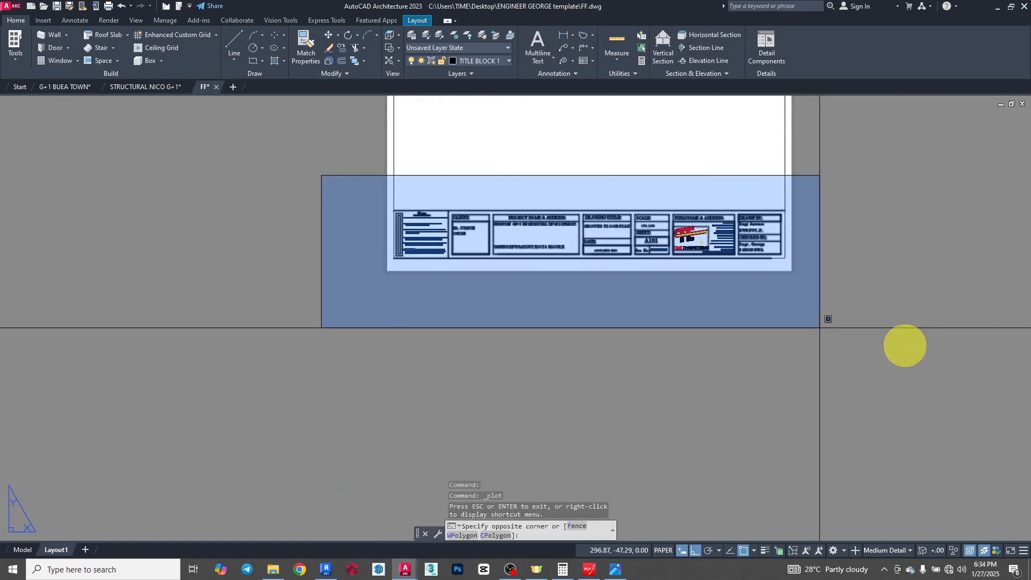
{"action": "left_click", "coordinate": [907, 346]}
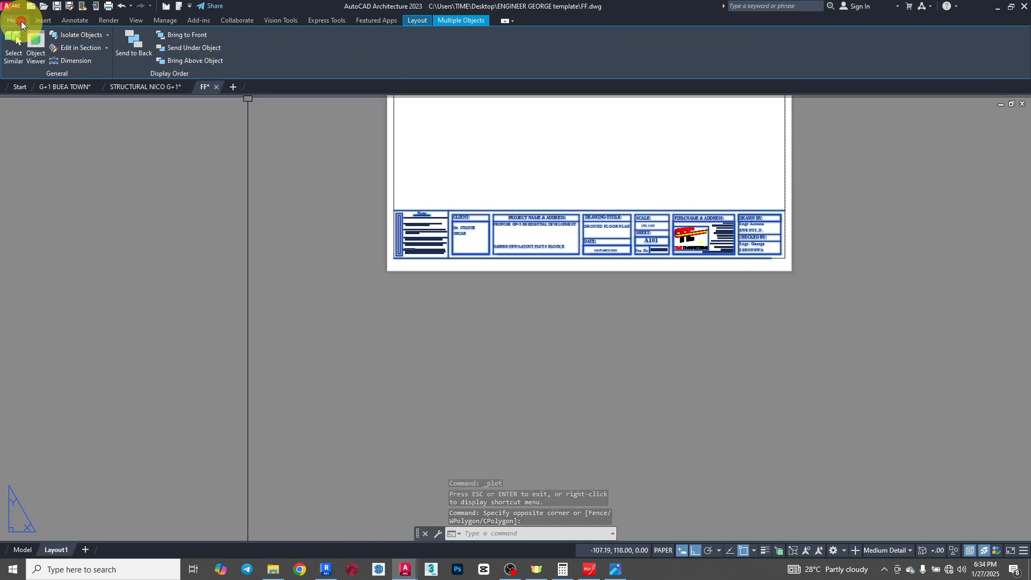
{"action": "left_click", "coordinate": [22, 25]}
{"action": "key", "text": "Escape"}
- Move the whole title block with its border slightly upward from its lower-left corner, with object snap off, to clear the printable area's lower limit
{"action": "scroll", "coordinate": [428, 329], "scroll_direction": "down", "scroll_amount": 6}
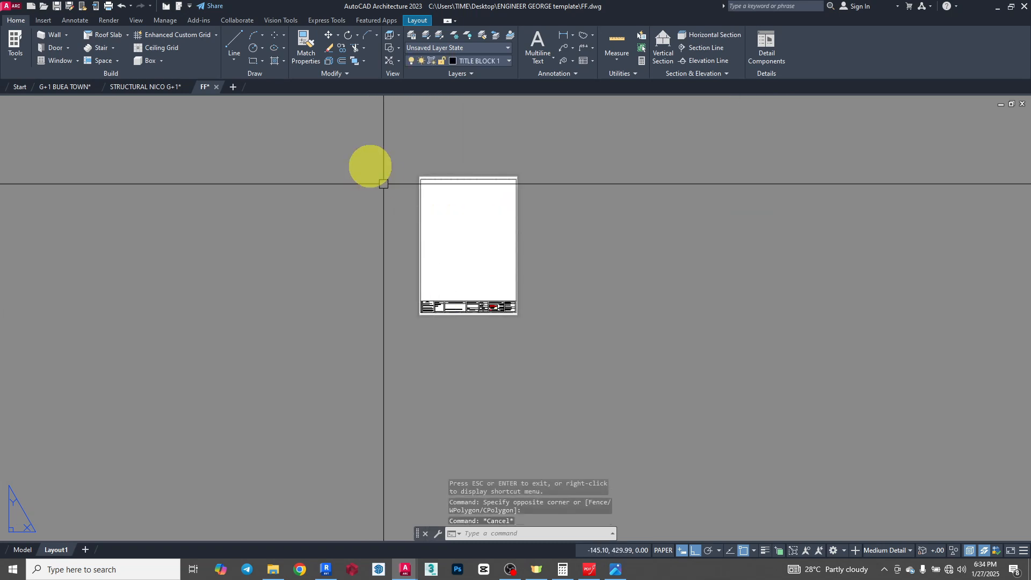
{"action": "left_click", "coordinate": [352, 129]}
{"action": "left_click", "coordinate": [698, 416]}
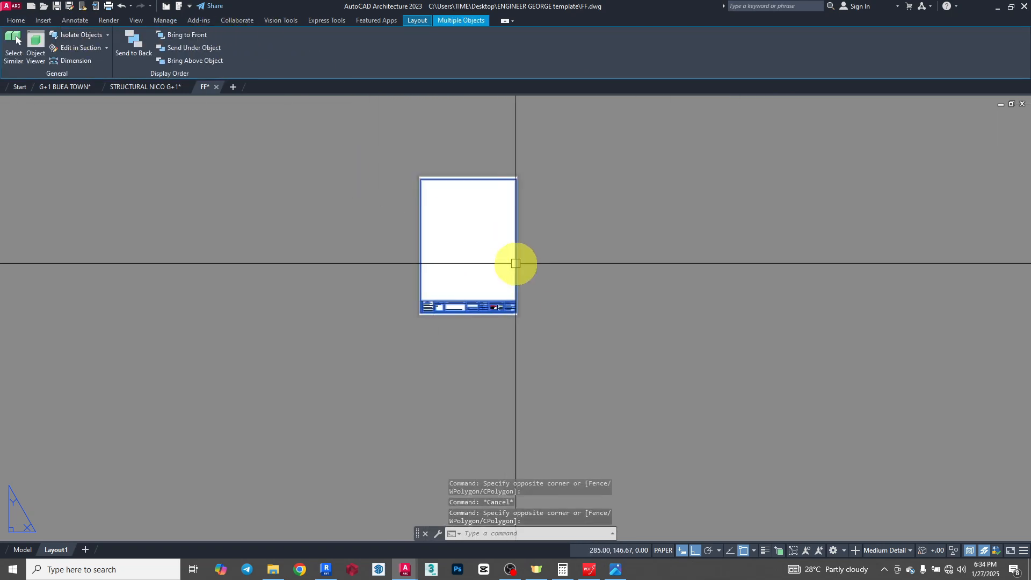
{"action": "scroll", "coordinate": [472, 310], "scroll_direction": "up", "scroll_amount": 10}
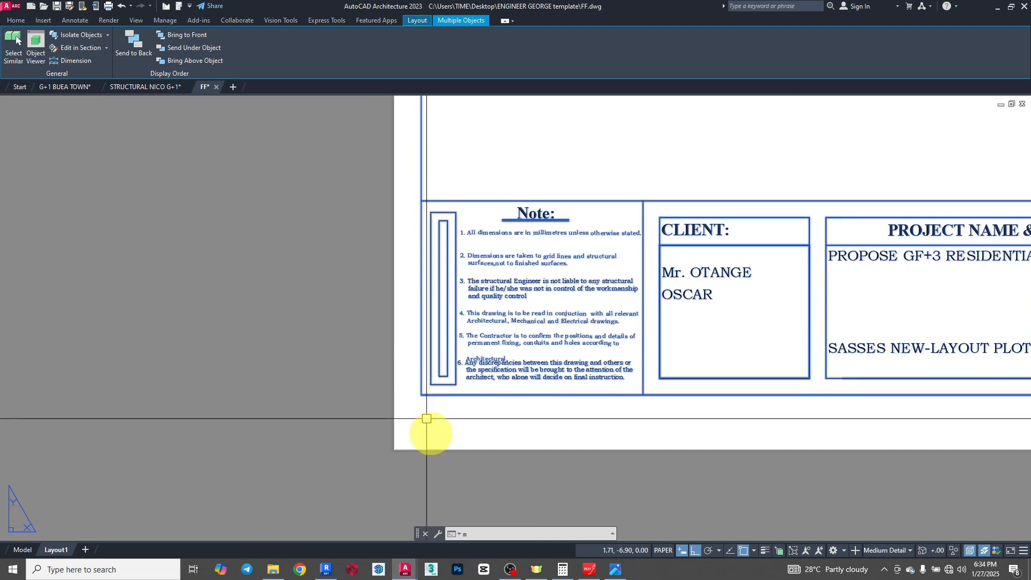
{"action": "type", "text": "m"}
{"action": "scroll", "coordinate": [375, 274], "scroll_direction": "up", "scroll_amount": 8}
{"action": "scroll", "coordinate": [477, 313], "scroll_direction": "up", "scroll_amount": 4}
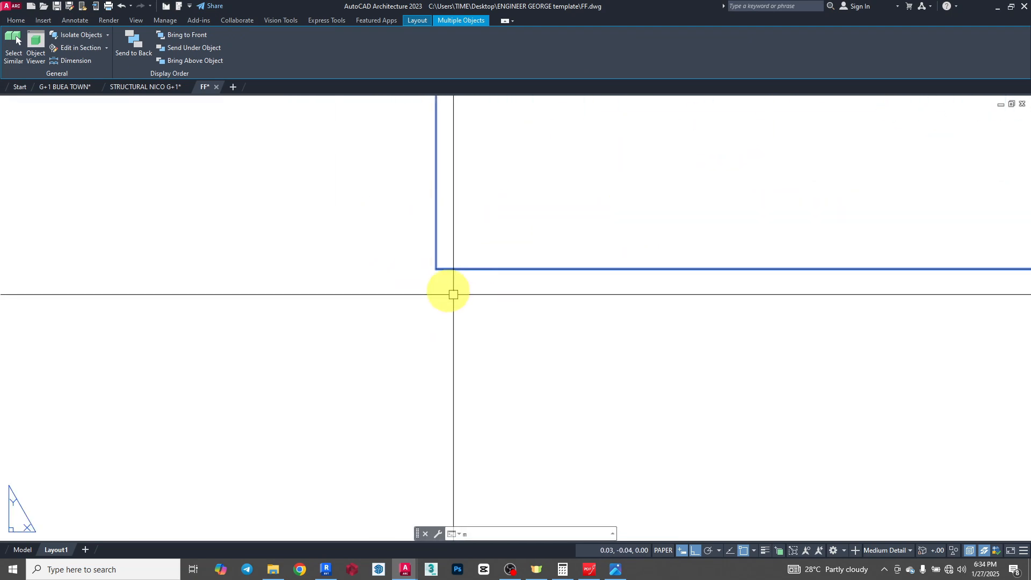
{"action": "left_click", "coordinate": [17, 21]}
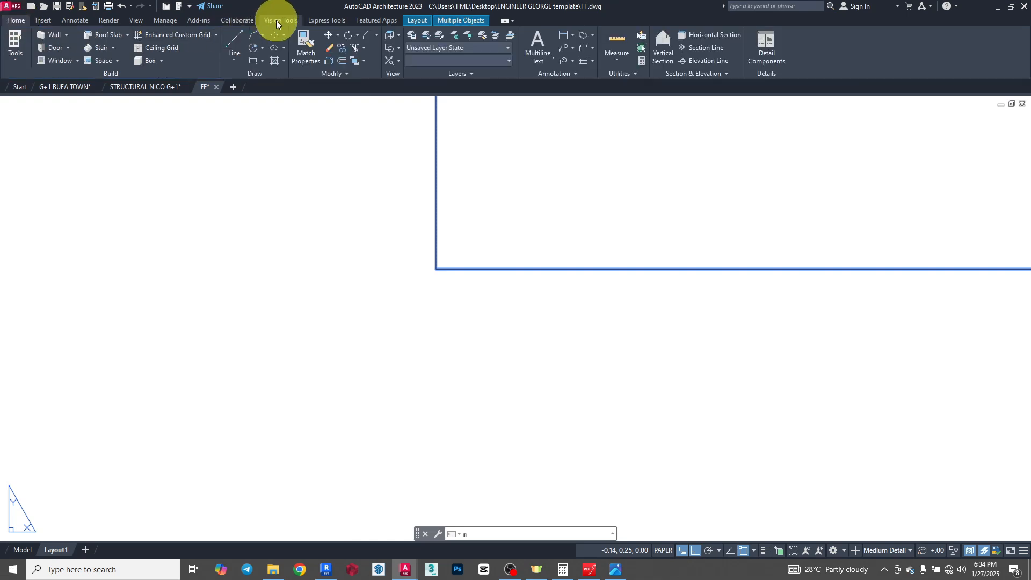
{"action": "left_click", "coordinate": [325, 36]}
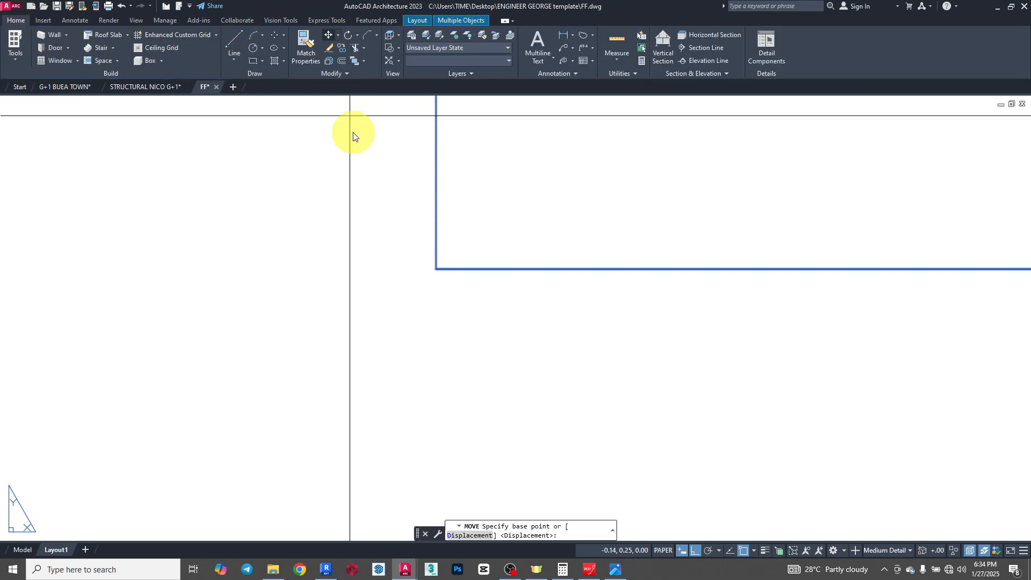
{"action": "left_click", "coordinate": [436, 268]}
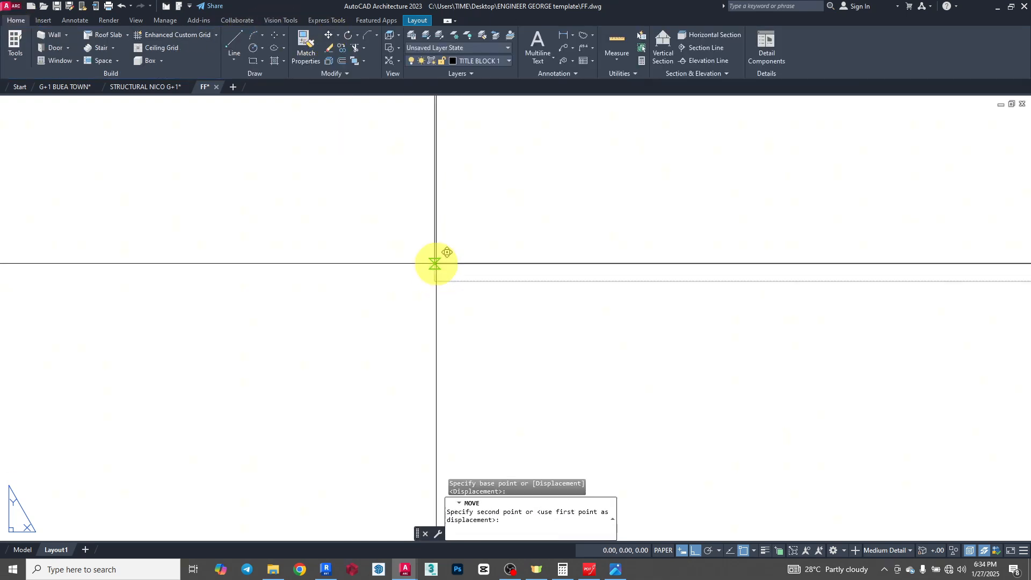
{"action": "scroll", "coordinate": [436, 263], "scroll_direction": "up", "scroll_amount": 7}
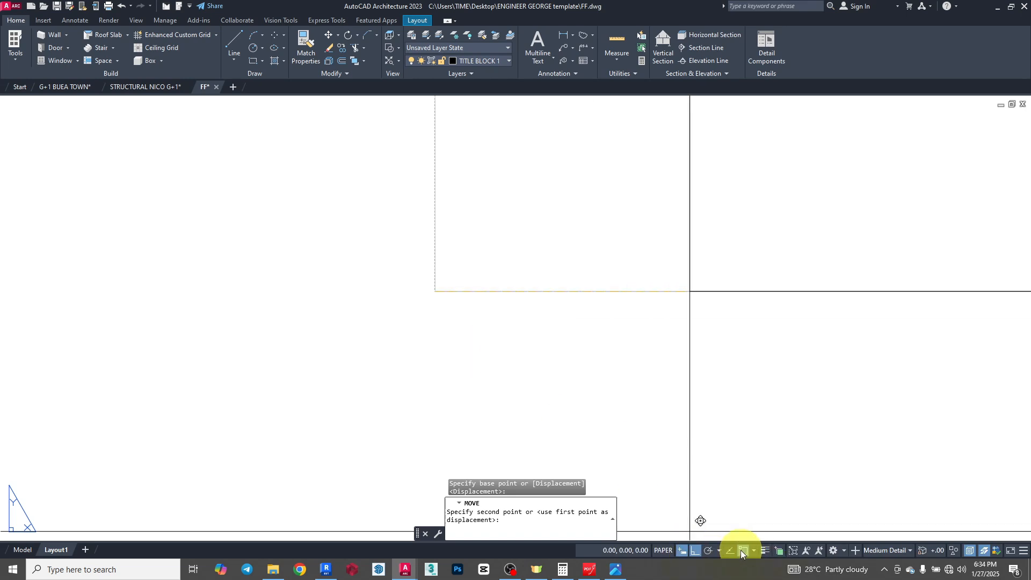
{"action": "left_click", "coordinate": [743, 551]}
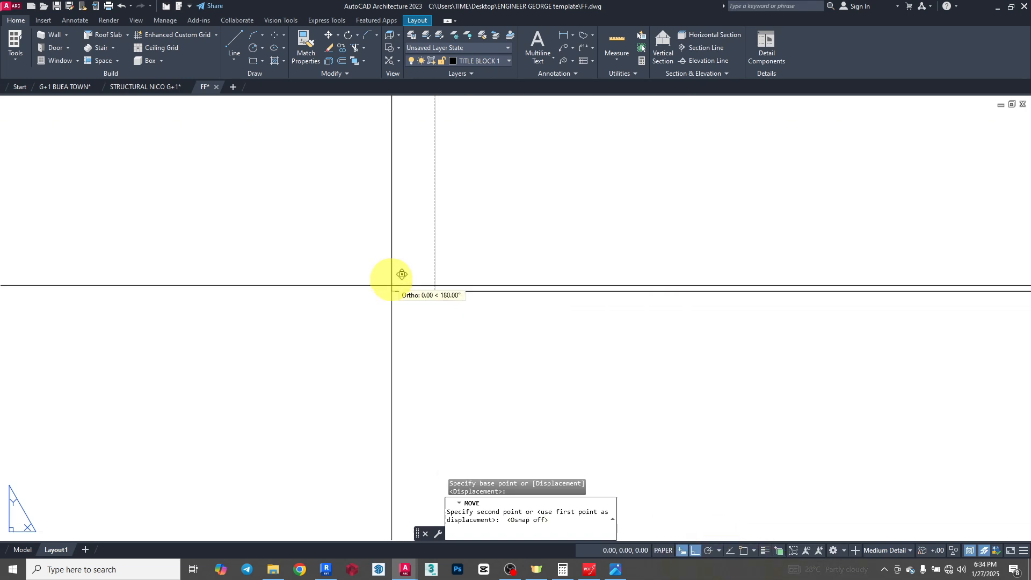
{"action": "left_click", "coordinate": [435, 290]}
{"action": "key", "text": "Escape"}
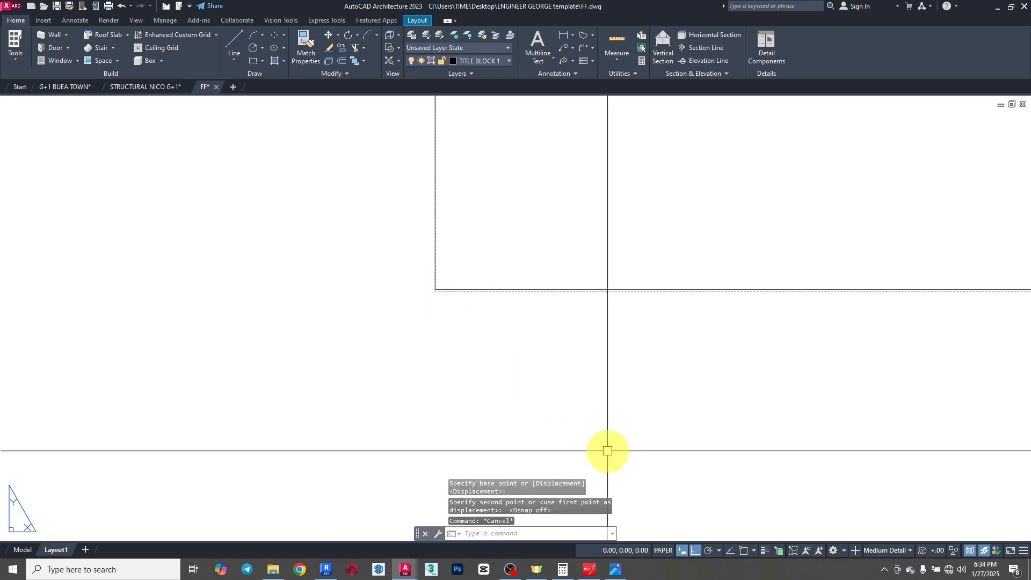
- Stretch the border frame's right edge slightly inward so it clears the printable-area limit on that side
{"action": "scroll", "coordinate": [374, 339], "scroll_direction": "down", "scroll_amount": 10}
{"action": "scroll", "coordinate": [375, 338], "scroll_direction": "down", "scroll_amount": 10}
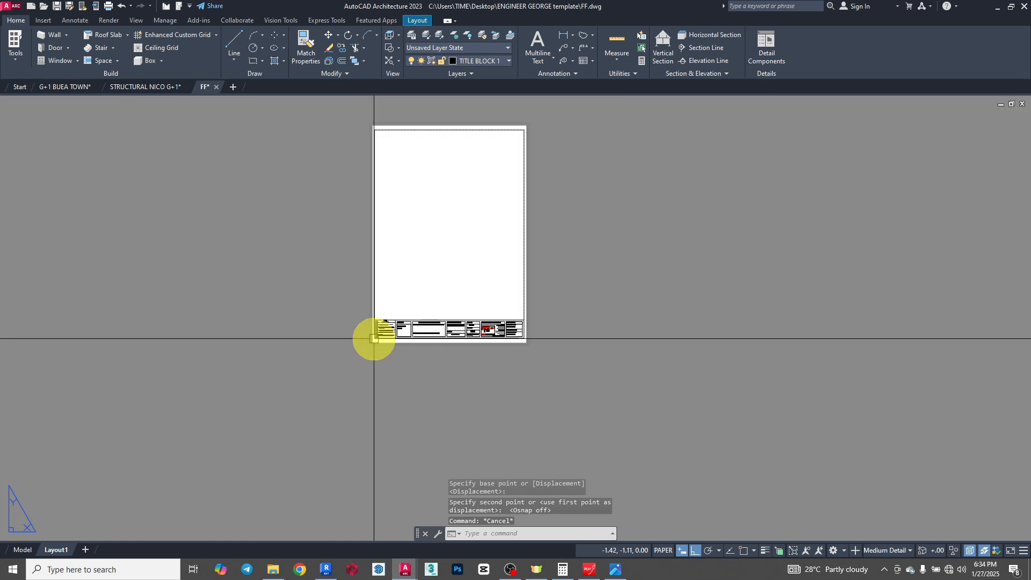
{"action": "left_click", "coordinate": [512, 129]}
{"action": "scroll", "coordinate": [511, 202], "scroll_direction": "up", "scroll_amount": 8}
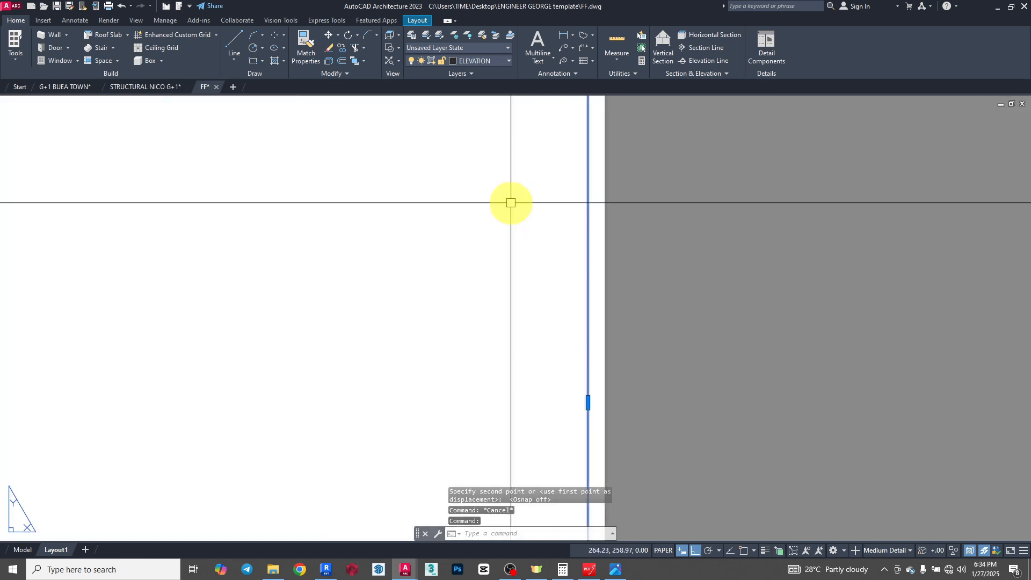
{"action": "scroll", "coordinate": [604, 485], "scroll_direction": "down", "scroll_amount": 6}
{"action": "scroll", "coordinate": [618, 290], "scroll_direction": "up", "scroll_amount": 8}
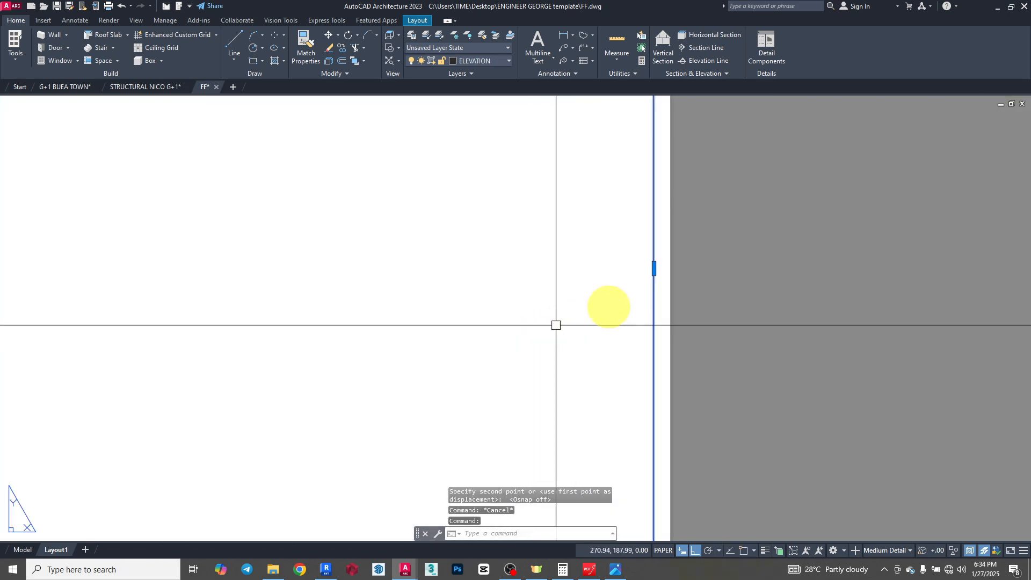
{"action": "scroll", "coordinate": [635, 267], "scroll_direction": "up", "scroll_amount": 6}
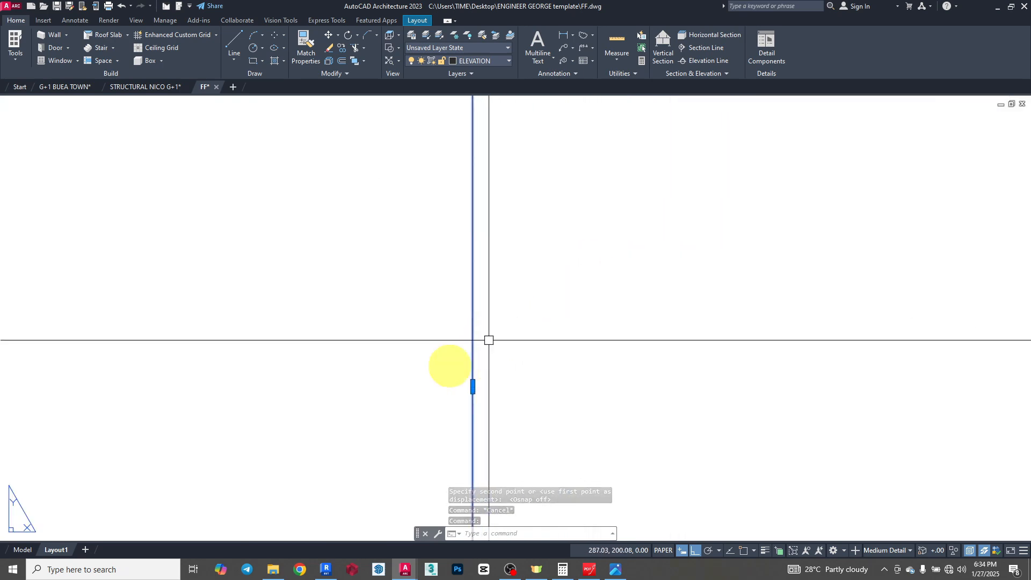
{"action": "scroll", "coordinate": [704, 484], "scroll_direction": "up", "scroll_amount": 5}
{"action": "scroll", "coordinate": [776, 364], "scroll_direction": "up", "scroll_amount": 5}
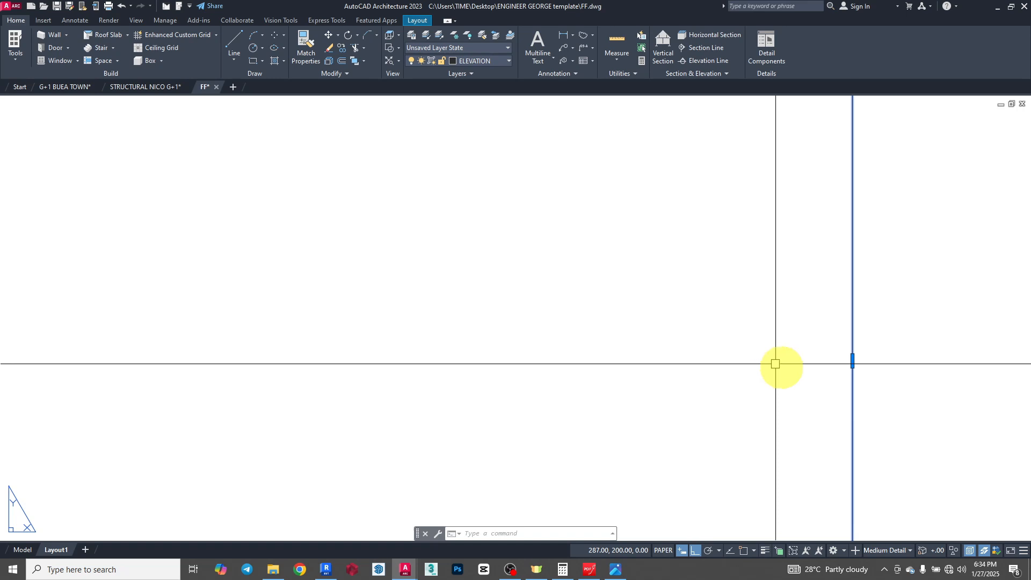
{"action": "left_click", "coordinate": [898, 359]}
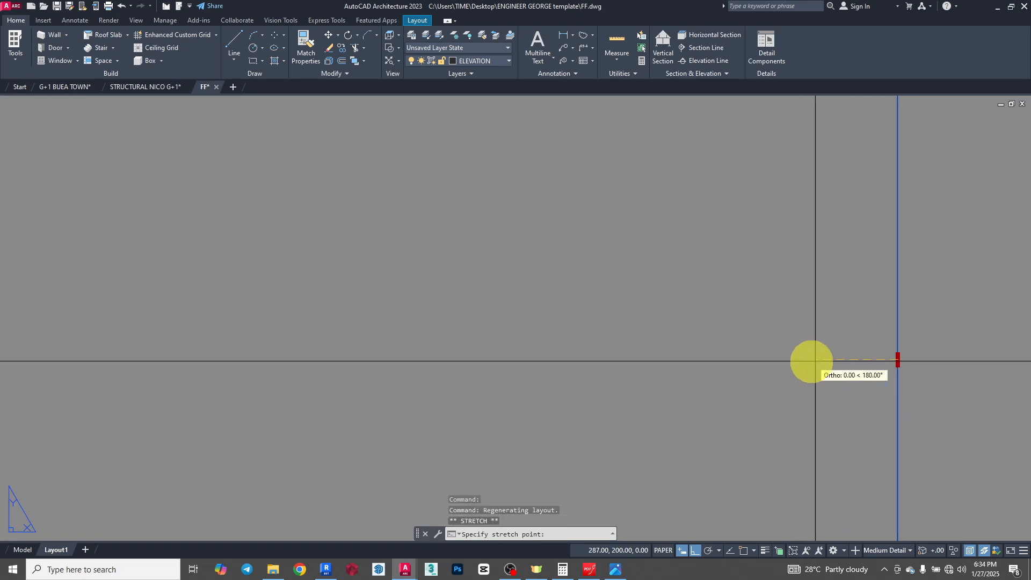
{"action": "left_click", "coordinate": [734, 359]}
{"action": "scroll", "coordinate": [566, 341], "scroll_direction": "down", "scroll_amount": 15}
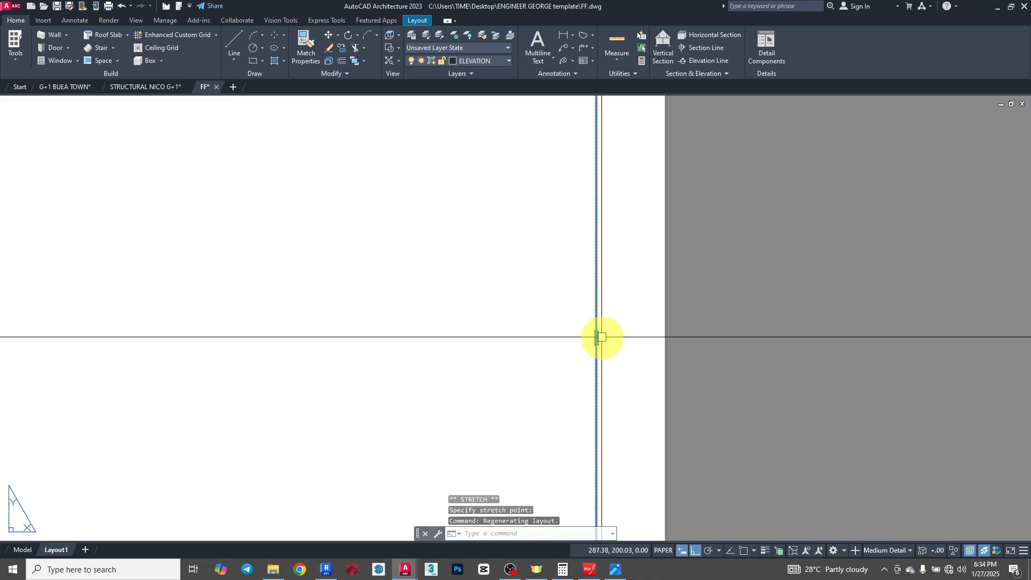
- Stretch the frame's right edge back outward by about 0.08 mm to sit just inside the dashed printable-area limit
{"action": "scroll", "coordinate": [607, 341], "scroll_direction": "up", "scroll_amount": 6}
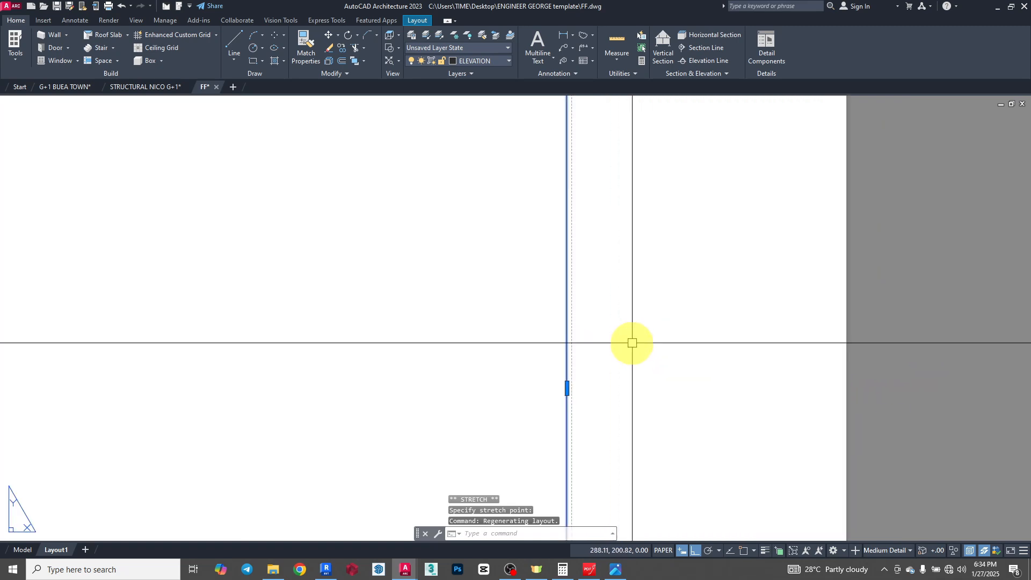
{"action": "scroll", "coordinate": [571, 384], "scroll_direction": "up", "scroll_amount": 8}
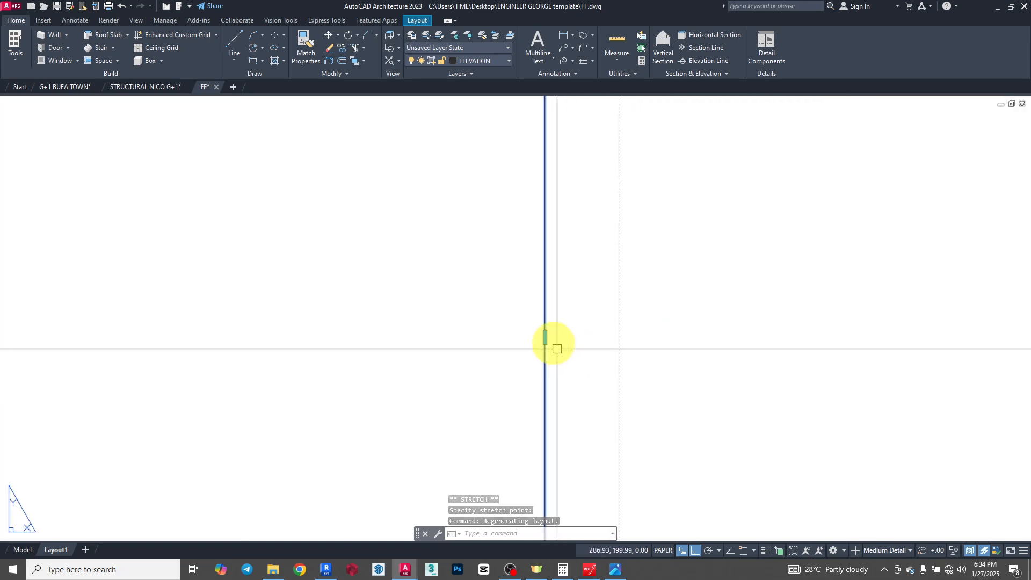
{"action": "left_click", "coordinate": [544, 339]}
{"action": "scroll", "coordinate": [617, 338], "scroll_direction": "up", "scroll_amount": 6}
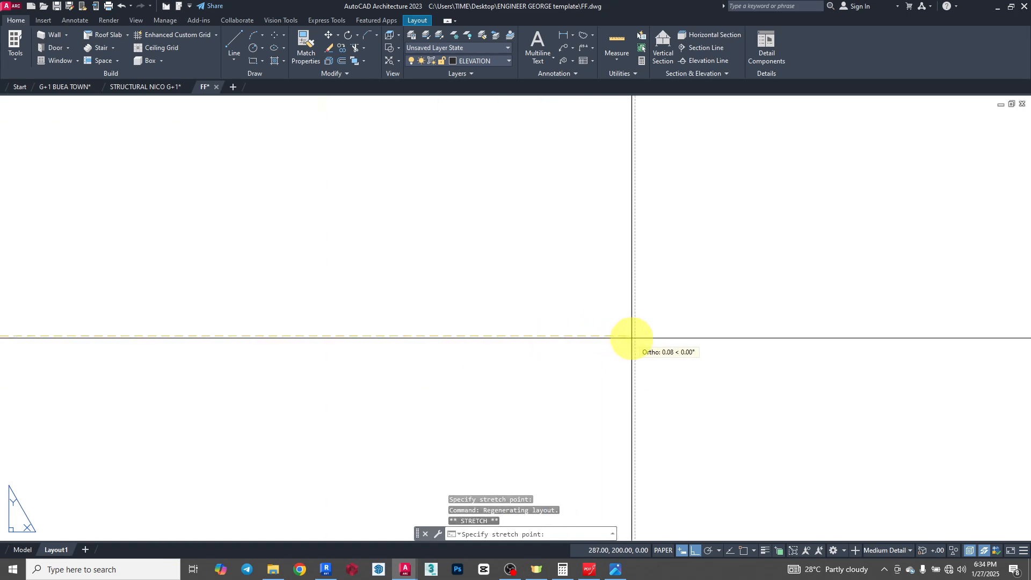
{"action": "scroll", "coordinate": [632, 337], "scroll_direction": "up", "scroll_amount": 5}
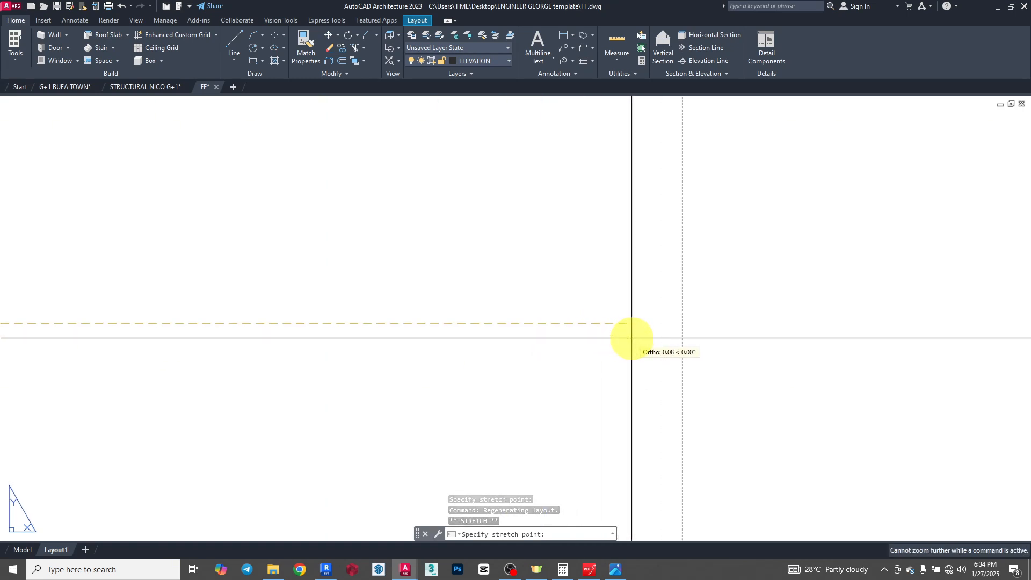
{"action": "left_click", "coordinate": [681, 322]}
{"action": "middle_click_drag", "start_coordinate": [681, 322], "coordinate": [665, 234]}
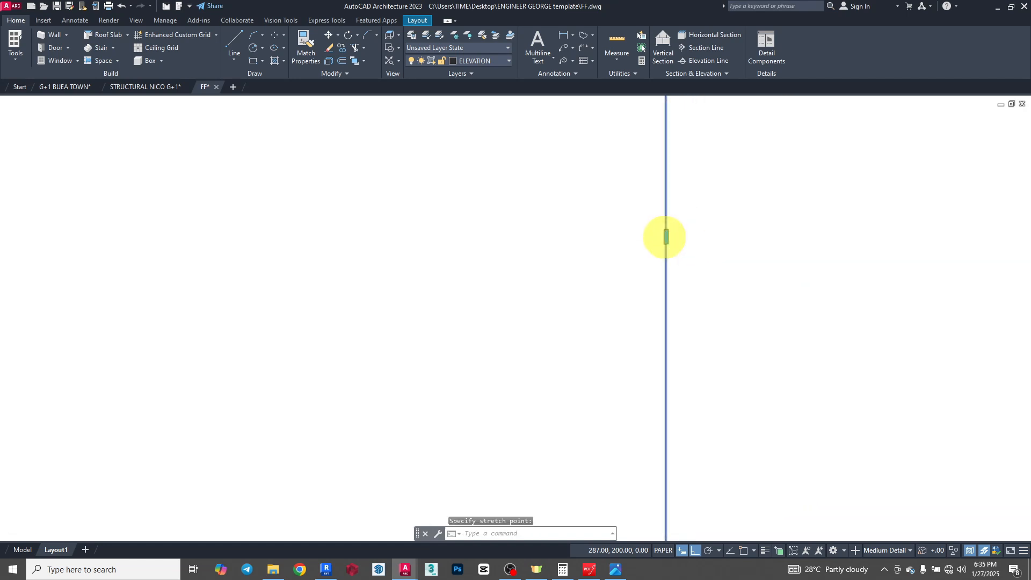
- Adjust the border frame's top edge by stretching it vertically to just below the dashed printable-area limit
{"action": "scroll", "coordinate": [664, 236], "scroll_direction": "down", "scroll_amount": 6}
{"action": "scroll", "coordinate": [564, 202], "scroll_direction": "up", "scroll_amount": 8}
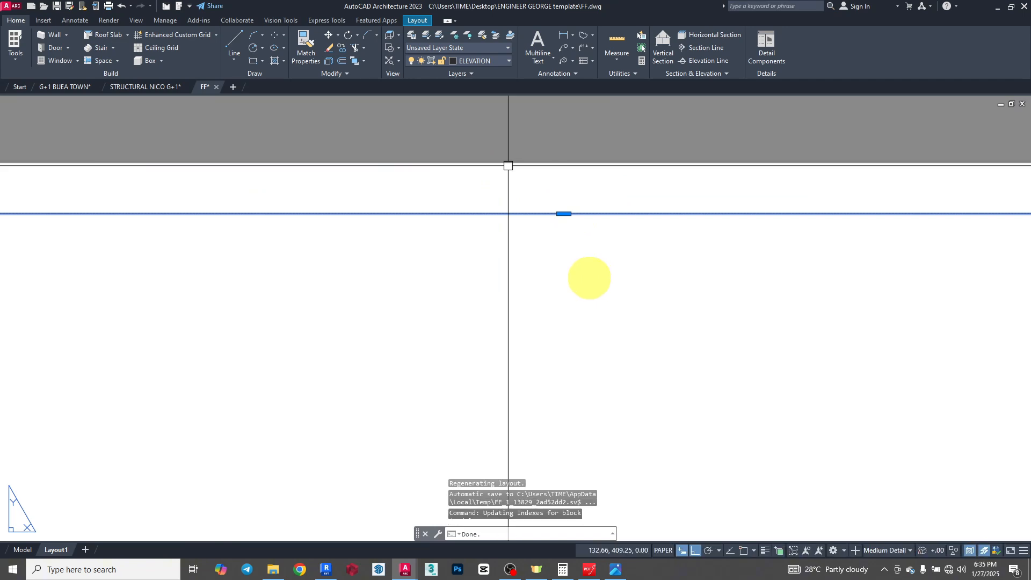
{"action": "left_click", "coordinate": [592, 277]}
{"action": "mouse_move", "coordinate": [564, 214]}
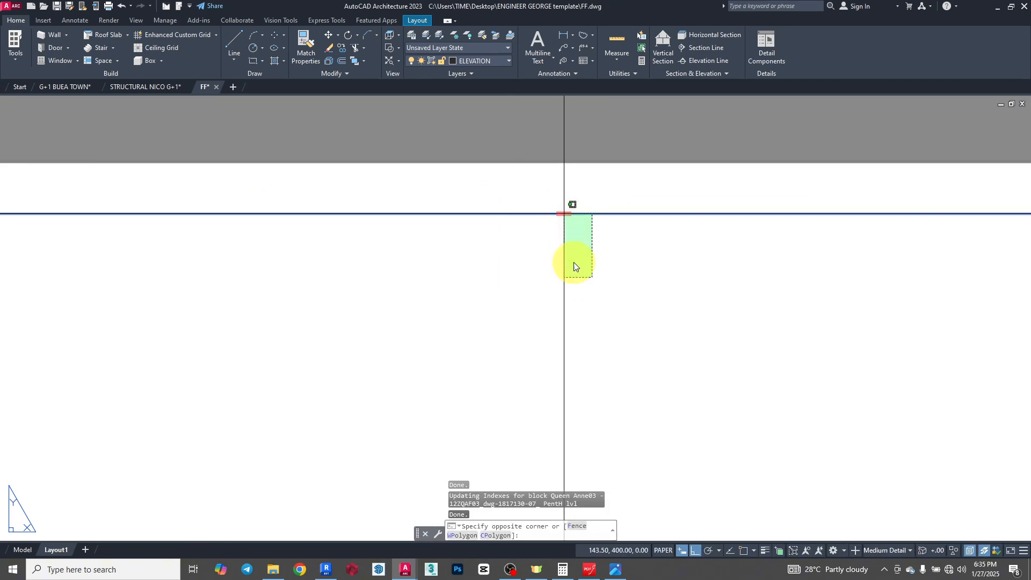
{"action": "key", "text": "Escape"}
{"action": "left_click", "coordinate": [564, 214]}
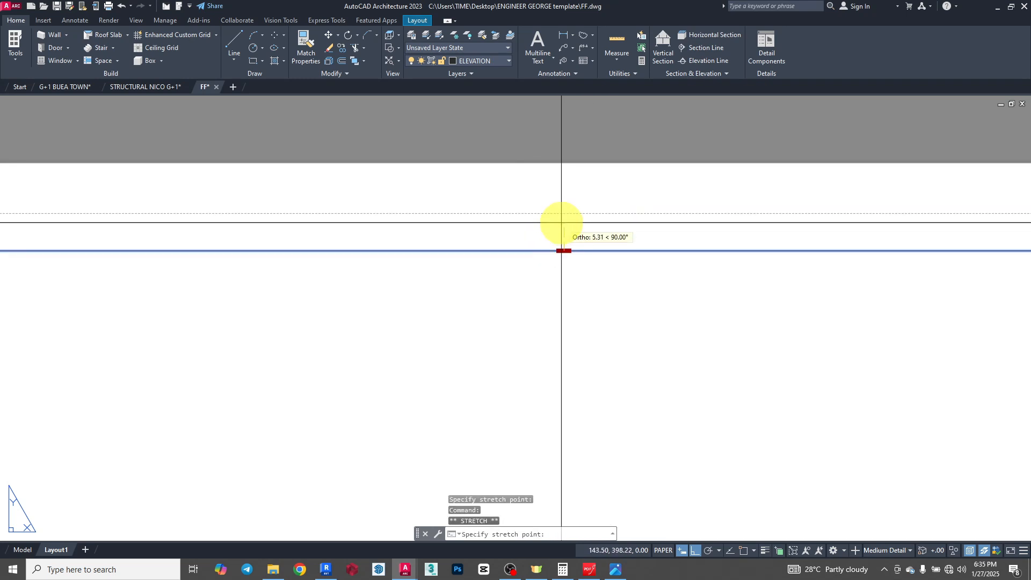
{"action": "scroll", "coordinate": [559, 224], "scroll_direction": "up", "scroll_amount": 5}
{"action": "scroll", "coordinate": [638, 158], "scroll_direction": "up", "scroll_amount": 4}
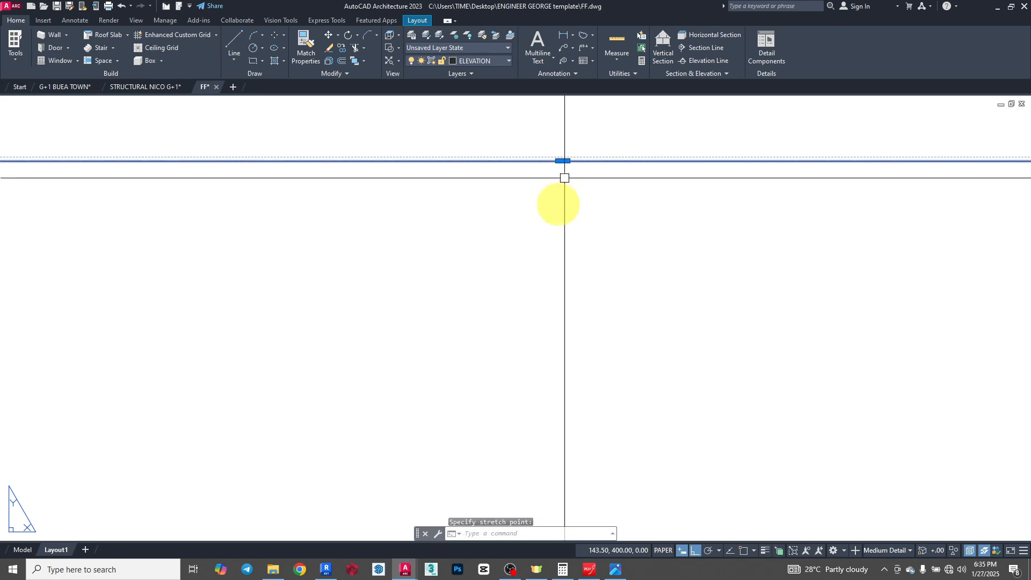
- Examine the adjusted frame on the whole sheet and around the title block's lower-right corner, then deselect it
{"action": "scroll", "coordinate": [525, 203], "scroll_direction": "down", "scroll_amount": 3}
{"action": "scroll", "coordinate": [524, 203], "scroll_direction": "down", "scroll_amount": 5}
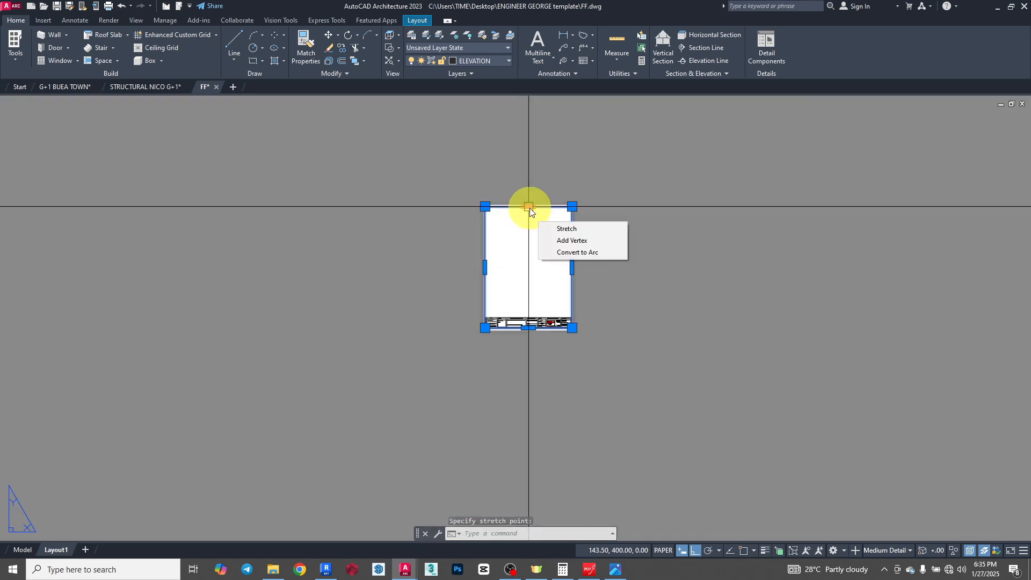
{"action": "scroll", "coordinate": [534, 316], "scroll_direction": "up", "scroll_amount": 3}
{"action": "scroll", "coordinate": [640, 364], "scroll_direction": "up", "scroll_amount": 4}
{"action": "scroll", "coordinate": [698, 376], "scroll_direction": "up", "scroll_amount": 5}
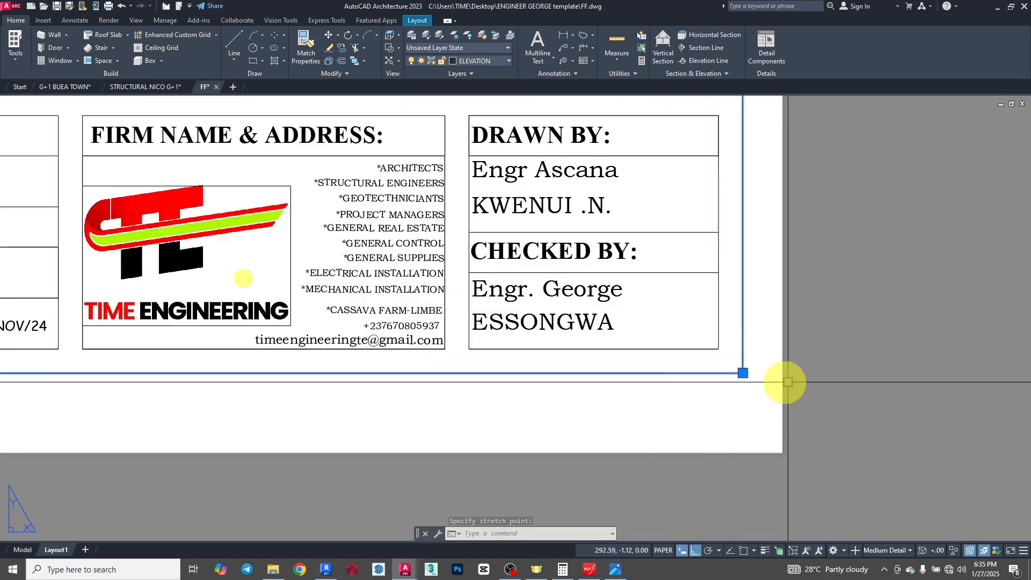
{"action": "scroll", "coordinate": [671, 376], "scroll_direction": "down", "scroll_amount": 2}
{"action": "scroll", "coordinate": [692, 417], "scroll_direction": "down", "scroll_amount": 5}
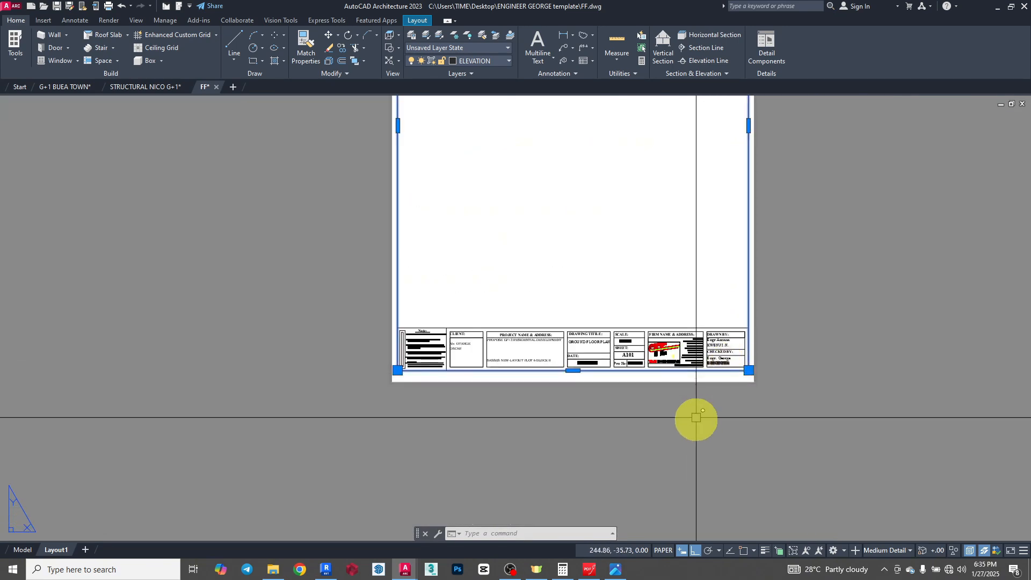
{"action": "key", "text": "Escape"}
- Preview the Layout1 plot and check the border lines around the title block and sheet edges
{"action": "scroll", "coordinate": [557, 342], "scroll_direction": "down", "scroll_amount": 2}
{"action": "key", "text": "ctrl+p"}
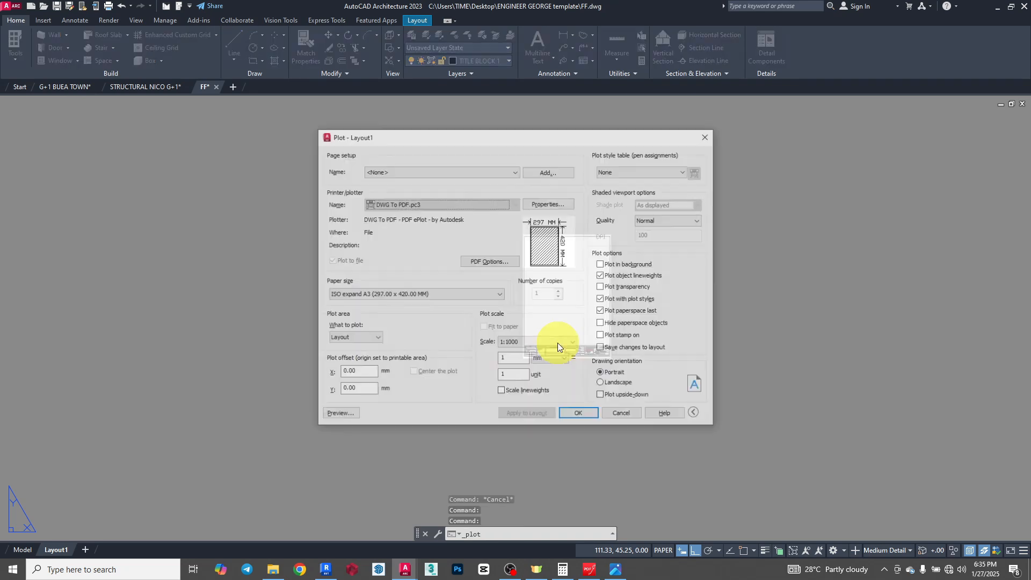
{"action": "left_click", "coordinate": [339, 415]}
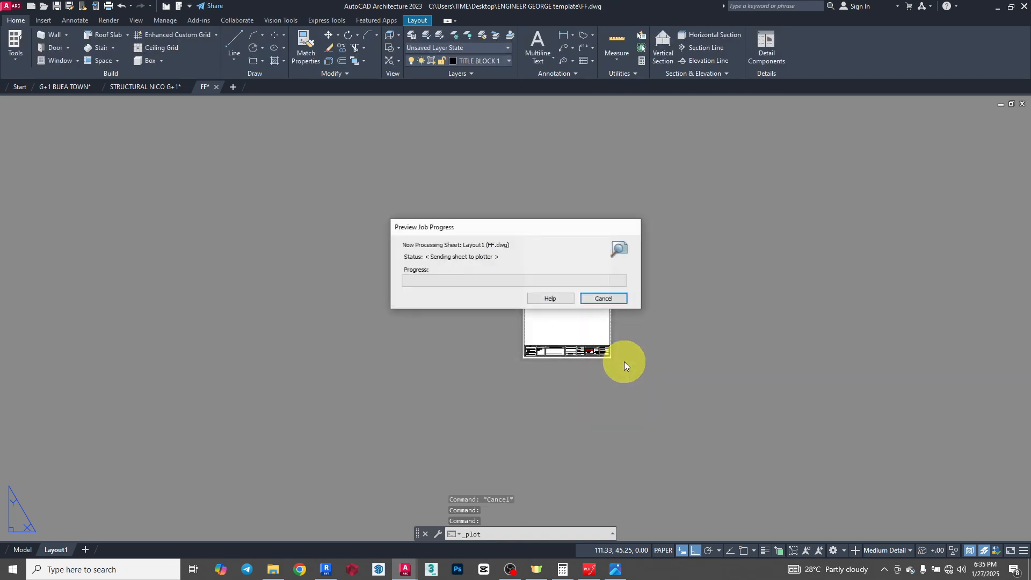
{"action": "scroll", "coordinate": [490, 529], "scroll_direction": "up", "scroll_amount": 4}
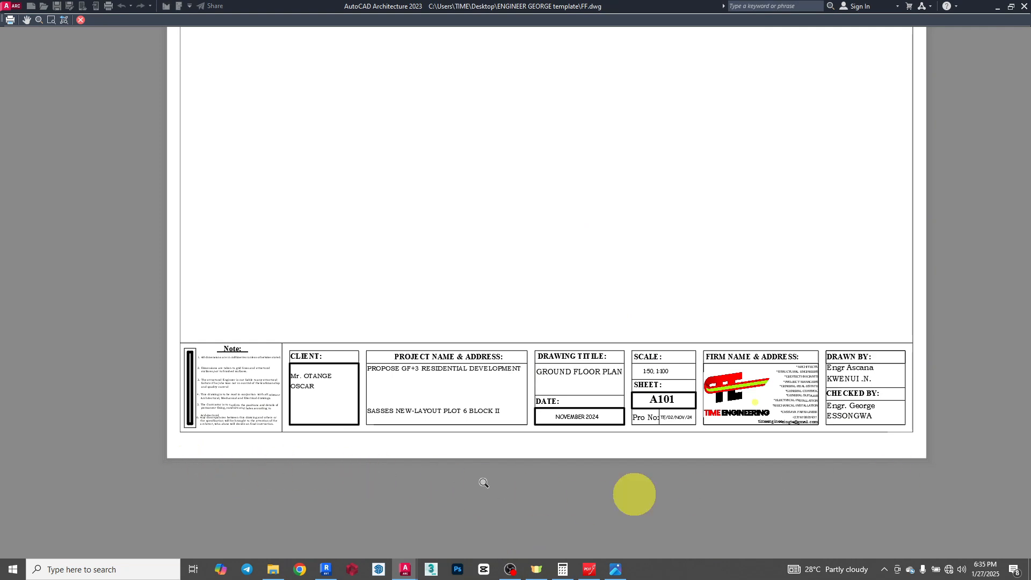
{"action": "key", "text": "Escape"}
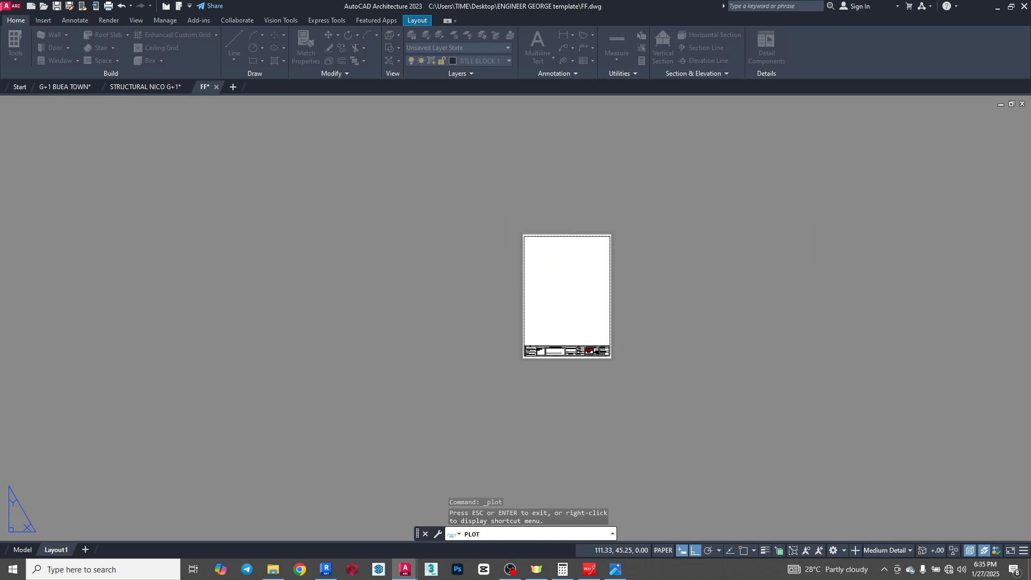
{"action": "key", "text": "Escape"}
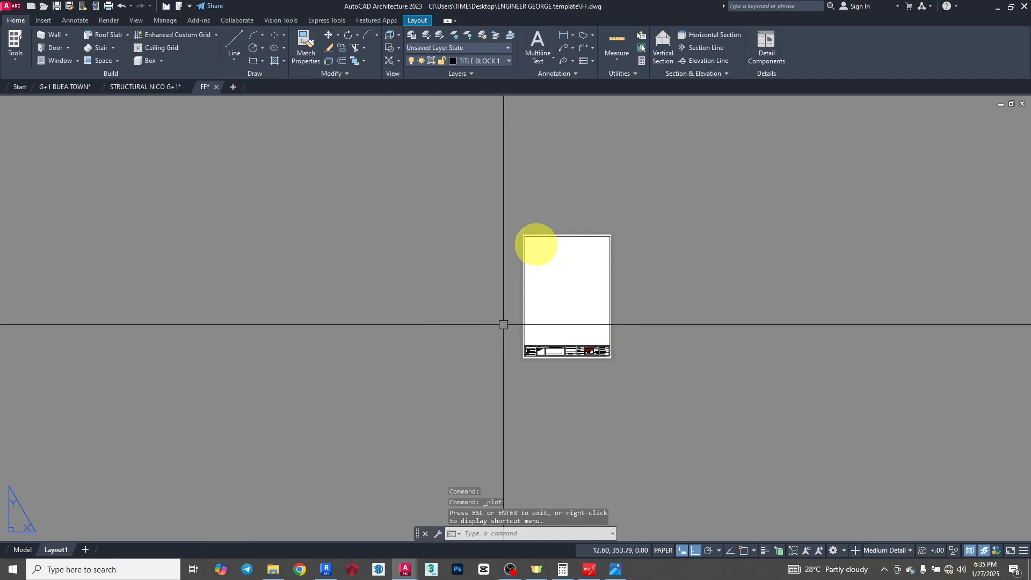
- Set the lineweight of the outer border frame polyline to 0.30 mm
{"action": "scroll", "coordinate": [534, 230], "scroll_direction": "up", "scroll_amount": 8}
{"action": "left_click", "coordinate": [369, 161]}
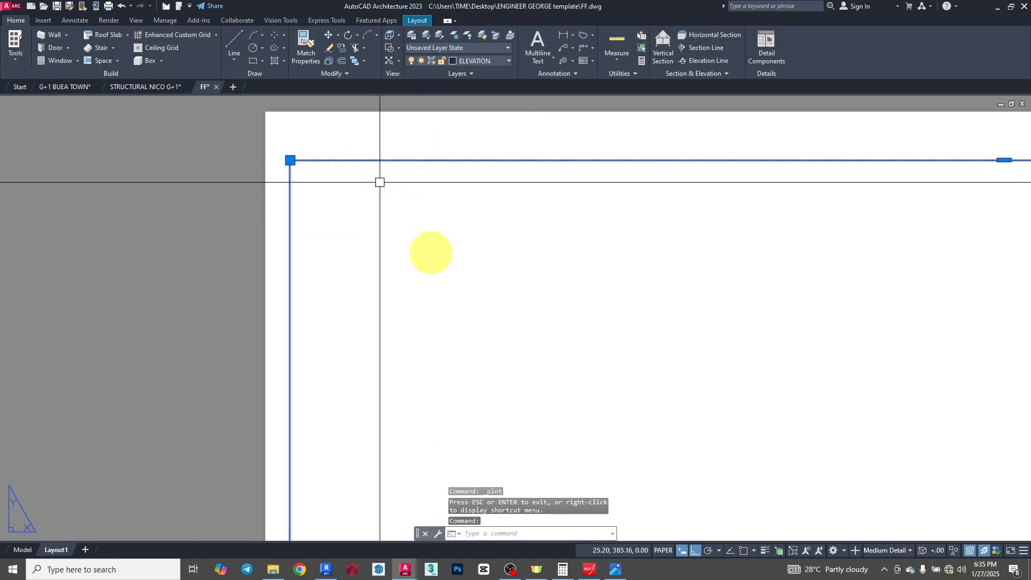
{"action": "scroll", "coordinate": [429, 253], "scroll_direction": "down", "scroll_amount": 2}
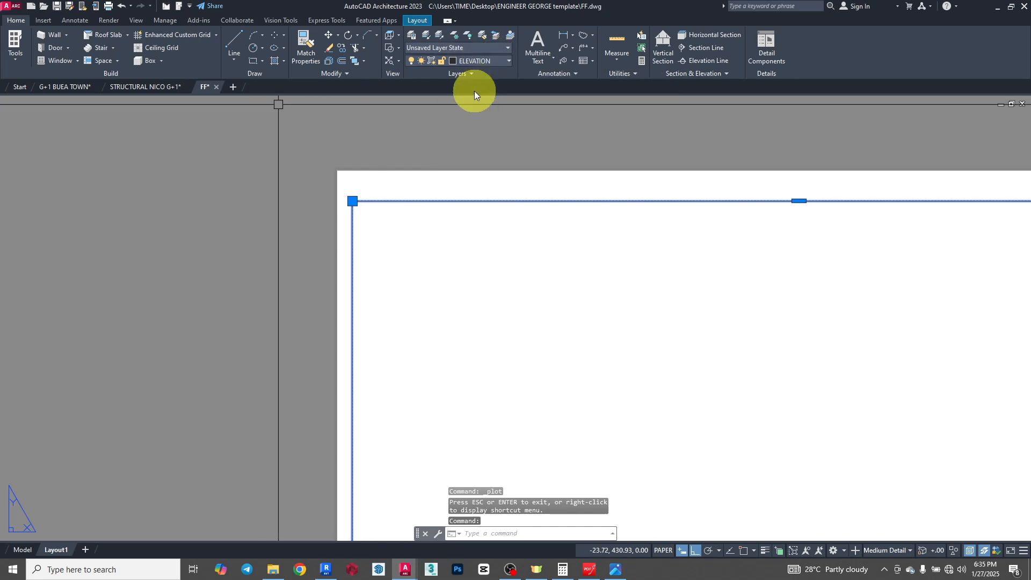
{"action": "right_click", "coordinate": [492, 237]}
{"action": "left_click", "coordinate": [524, 447]}
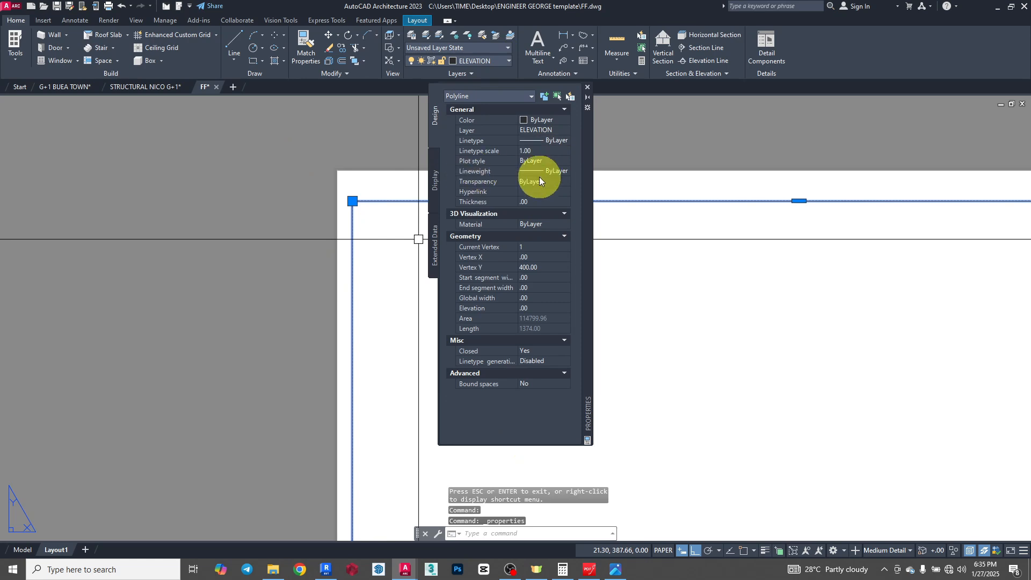
{"action": "left_click", "coordinate": [565, 171]}
{"action": "left_click", "coordinate": [566, 171]}
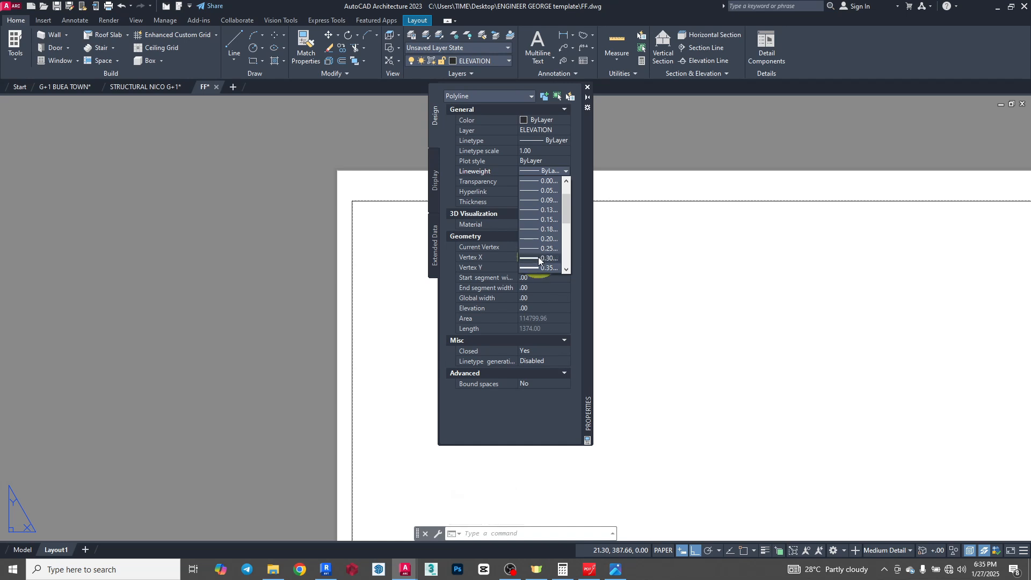
{"action": "left_click", "coordinate": [547, 258]}
{"action": "left_click", "coordinate": [588, 89]}
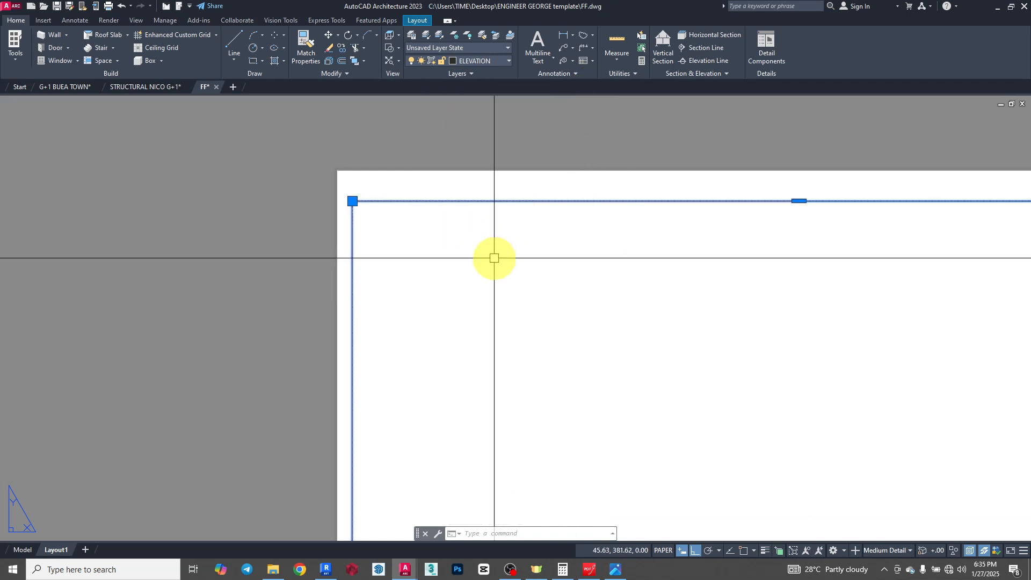
{"action": "scroll", "coordinate": [473, 247], "scroll_direction": "down", "scroll_amount": 5}
{"action": "key", "text": "Escape"}
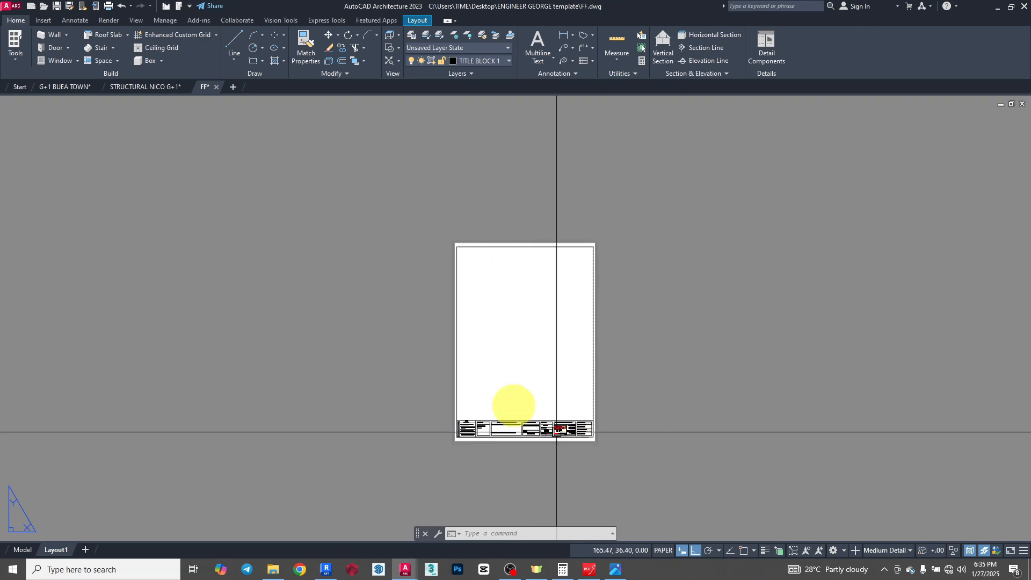
- Open the title block's drawing title, project name and project address texts for editing, one after another
{"action": "scroll", "coordinate": [488, 430], "scroll_direction": "up", "scroll_amount": 2}
{"action": "scroll", "coordinate": [537, 414], "scroll_direction": "up", "scroll_amount": 2}
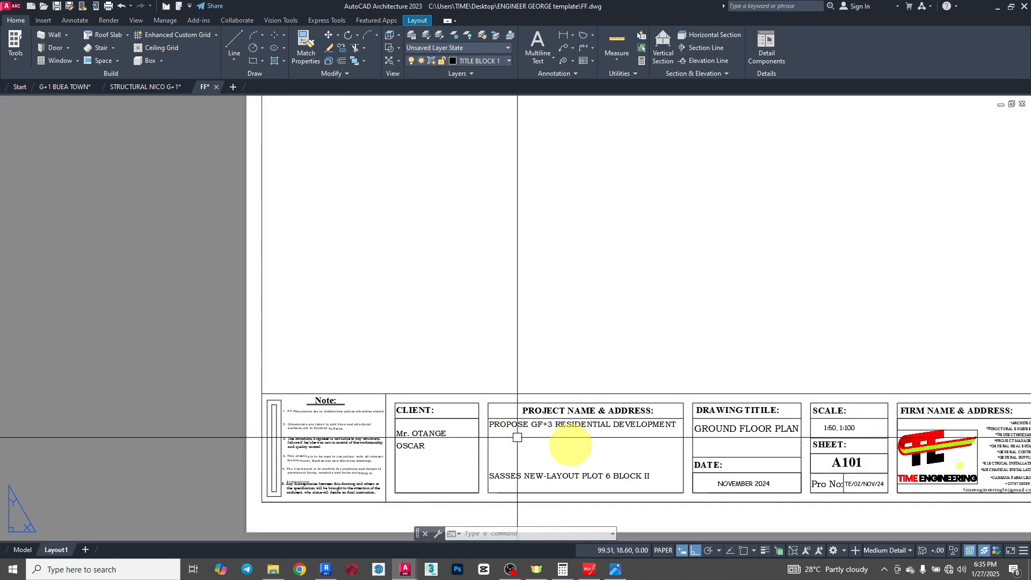
{"action": "scroll", "coordinate": [966, 456], "scroll_direction": "up", "scroll_amount": 1}
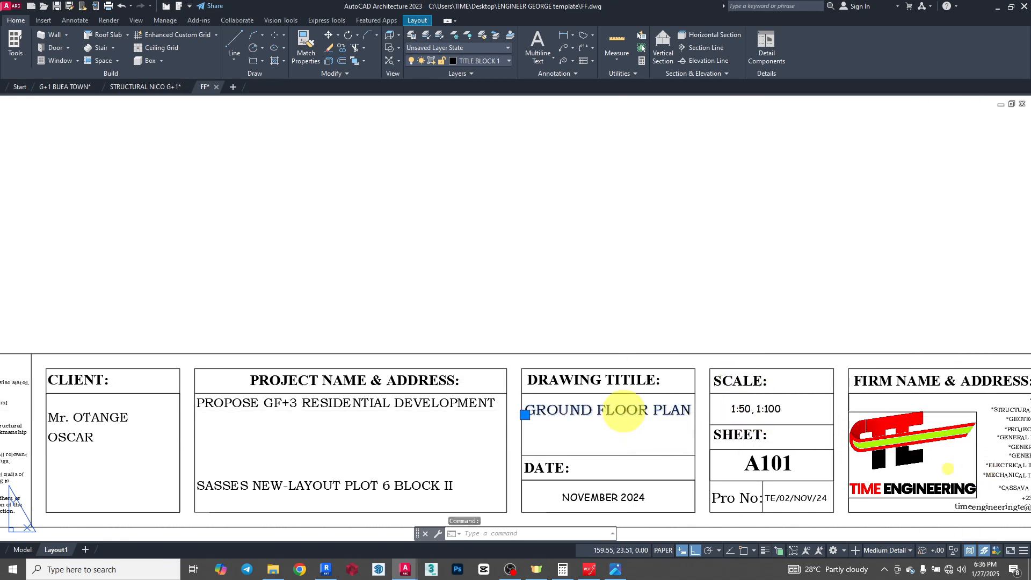
{"action": "left_click", "coordinate": [647, 428]}
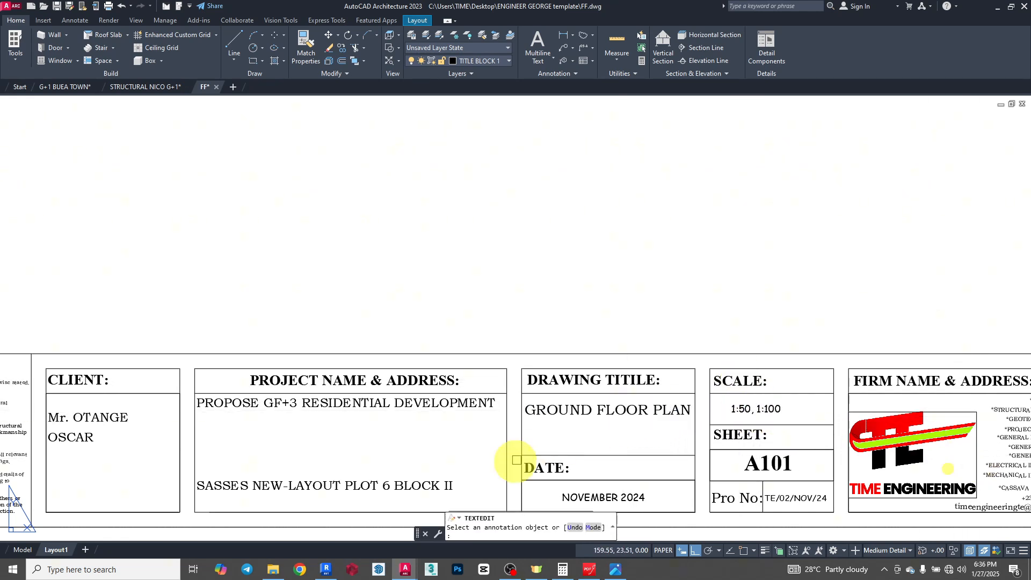
{"action": "left_click", "coordinate": [415, 410]}
{"action": "left_click", "coordinate": [447, 438]}
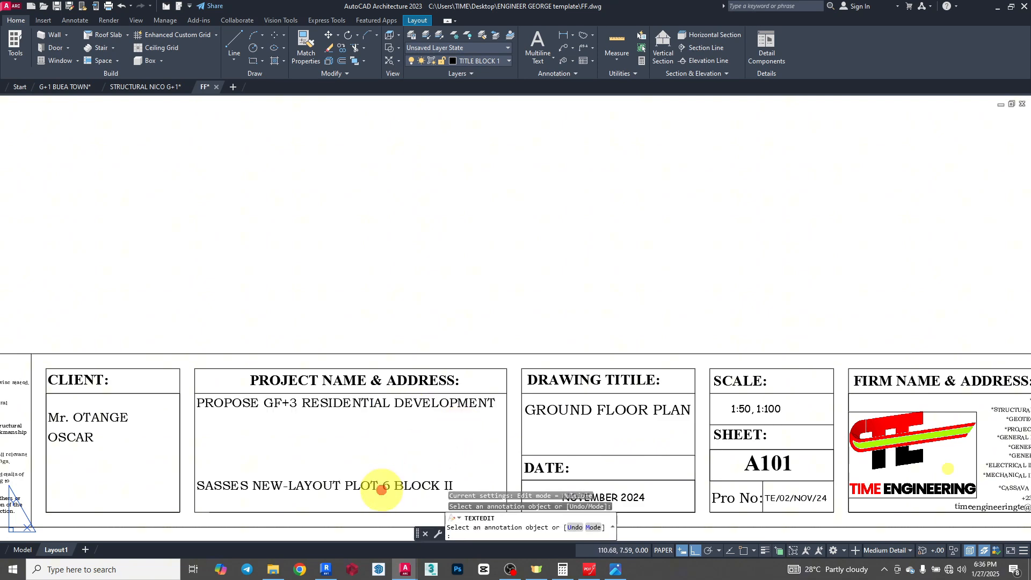
{"action": "left_click", "coordinate": [382, 490]}
{"action": "left_click", "coordinate": [430, 462]}
{"action": "scroll", "coordinate": [611, 383], "scroll_direction": "down", "scroll_amount": 8}
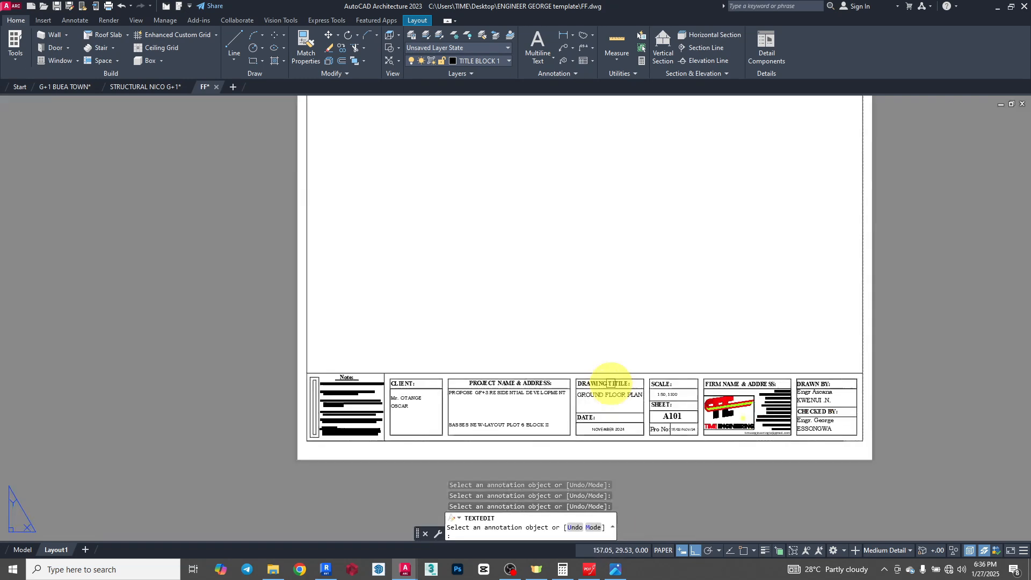
- End the text editing and examine the title block's firm, drawn-by and checked-by sections and the whole sheet
{"action": "key", "text": "Escape"}
{"action": "scroll", "coordinate": [698, 392], "scroll_direction": "up", "scroll_amount": 8}
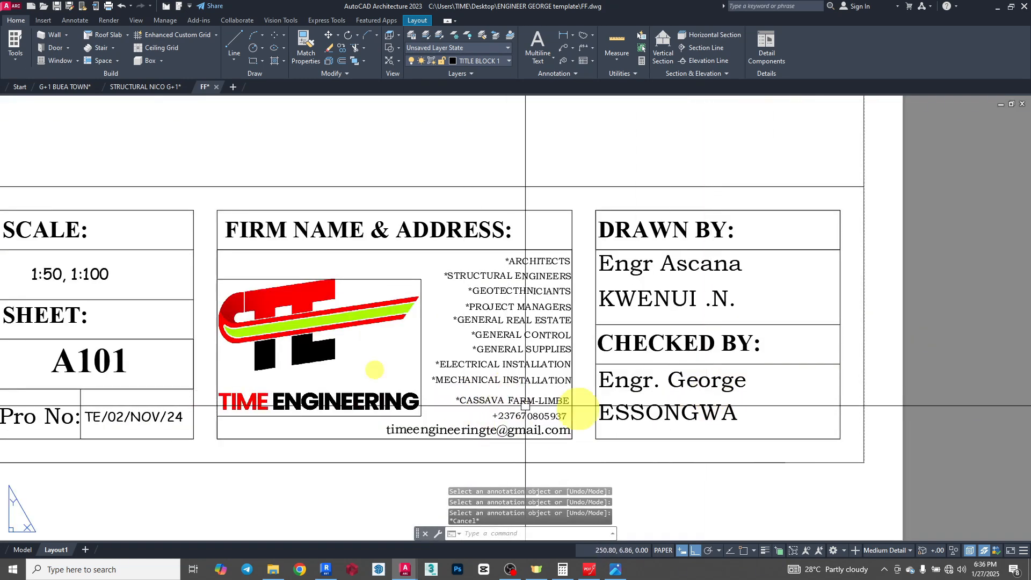
{"action": "scroll", "coordinate": [594, 429], "scroll_direction": "down", "scroll_amount": 7}
{"action": "scroll", "coordinate": [594, 403], "scroll_direction": "down", "scroll_amount": 4}
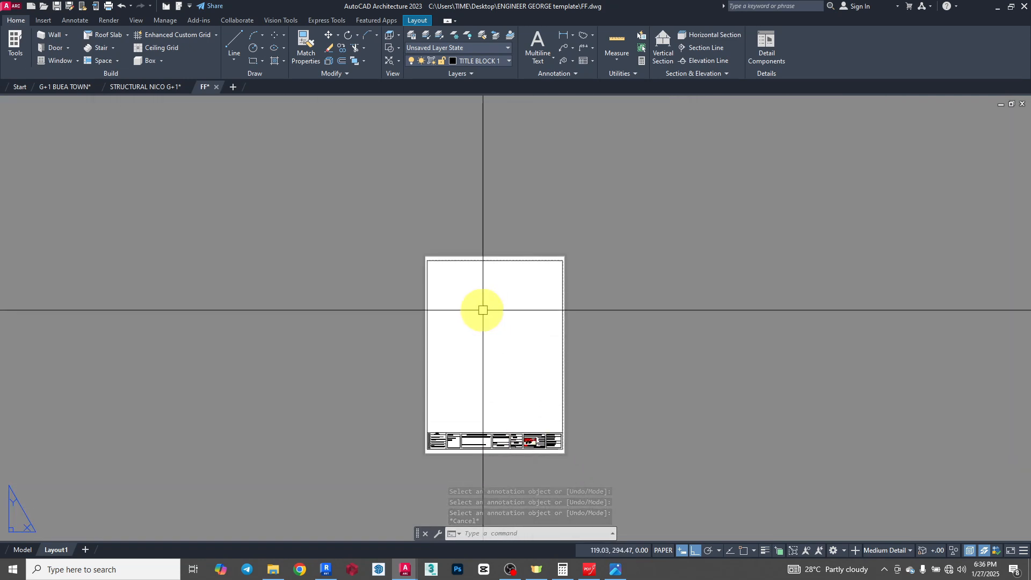
{"action": "scroll", "coordinate": [480, 305], "scroll_direction": "up", "scroll_amount": 2}
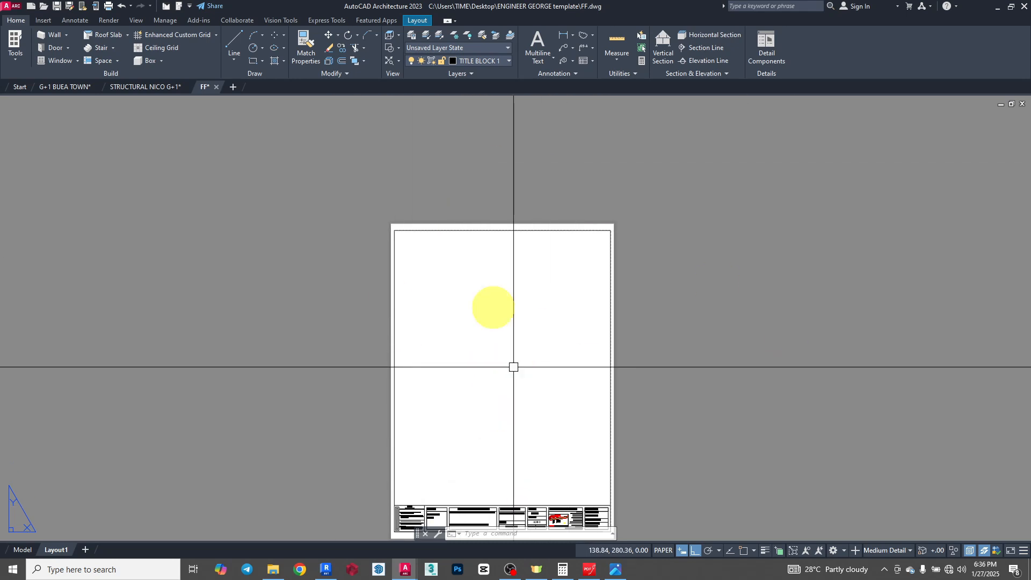
- Start a rectangular layout viewport from the border frame's upper-left corner, with object snap turned on
{"action": "left_click", "coordinate": [419, 21]}
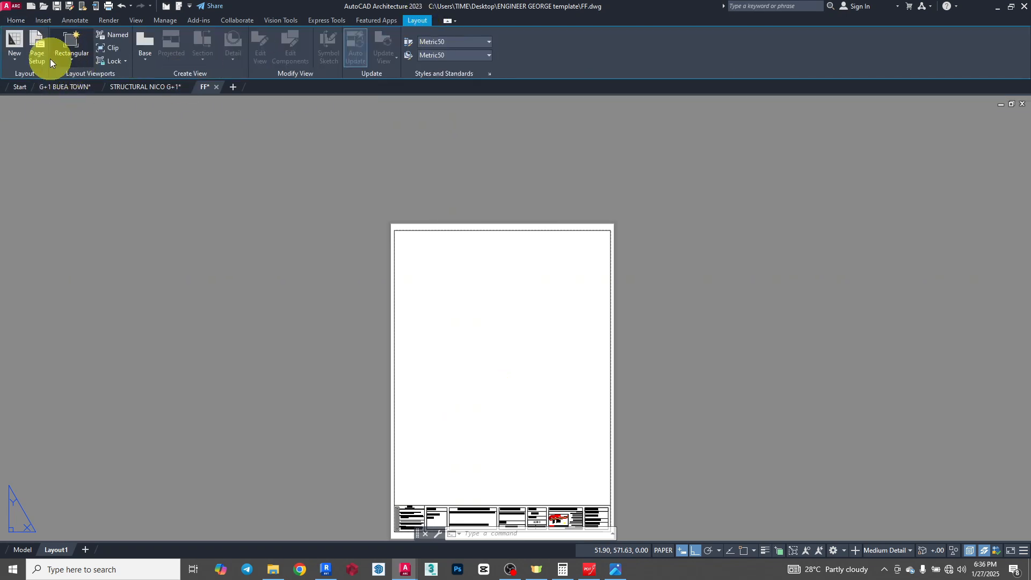
{"action": "left_click", "coordinate": [71, 60]}
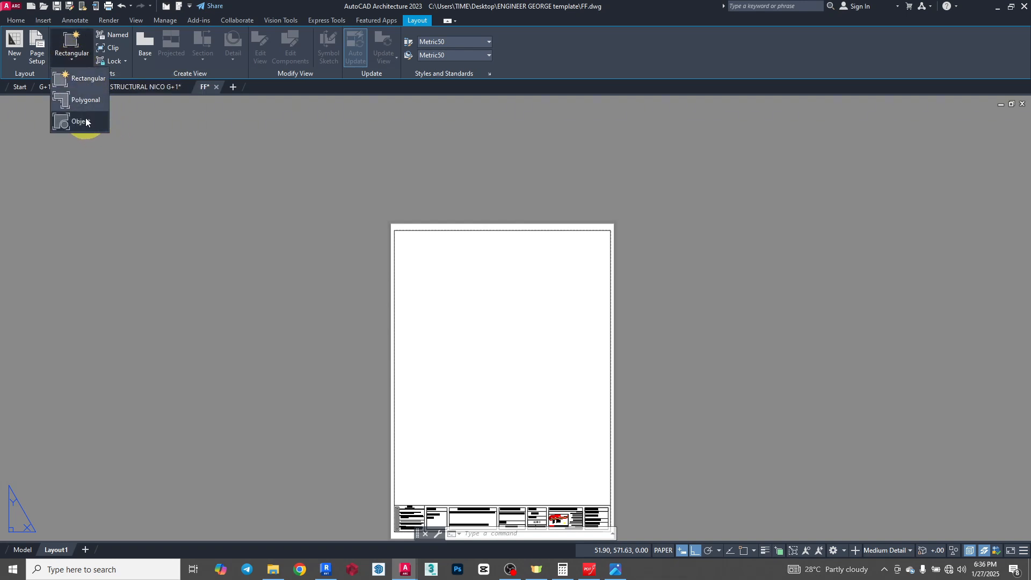
{"action": "left_click", "coordinate": [79, 76]}
{"action": "scroll", "coordinate": [414, 239], "scroll_direction": "up", "scroll_amount": 5}
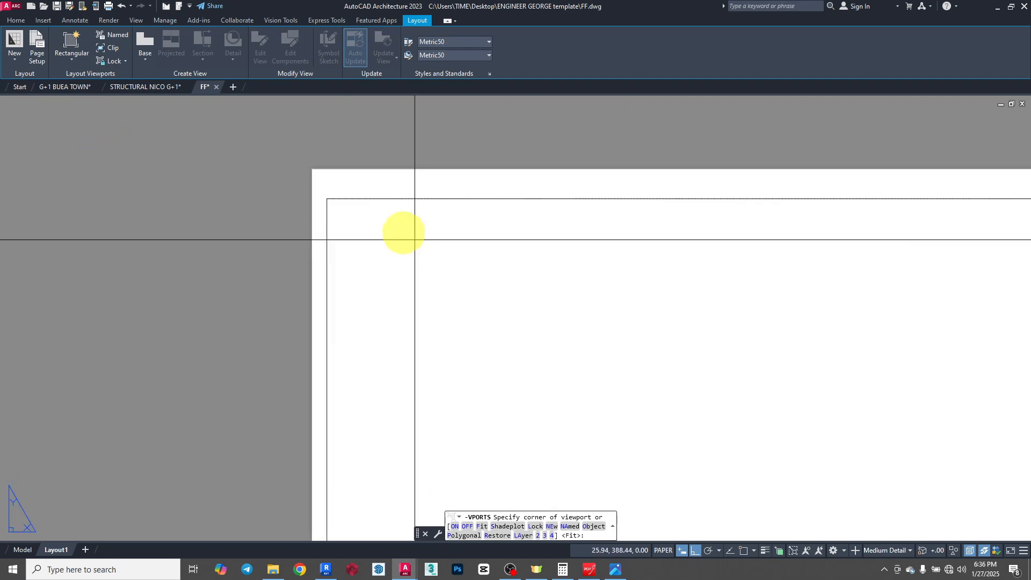
{"action": "scroll", "coordinate": [415, 240], "scroll_direction": "up", "scroll_amount": 2}
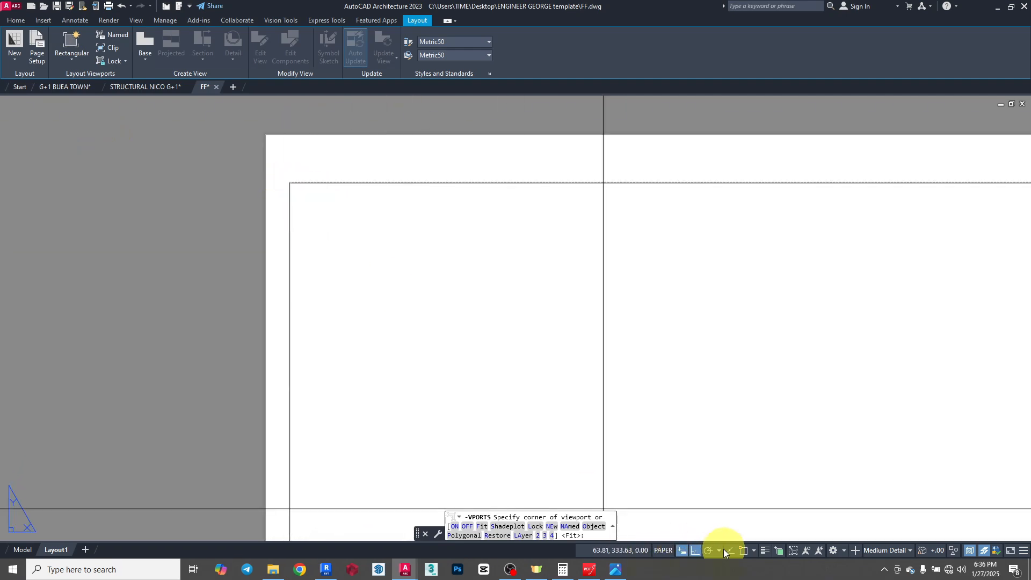
{"action": "left_click", "coordinate": [742, 551]}
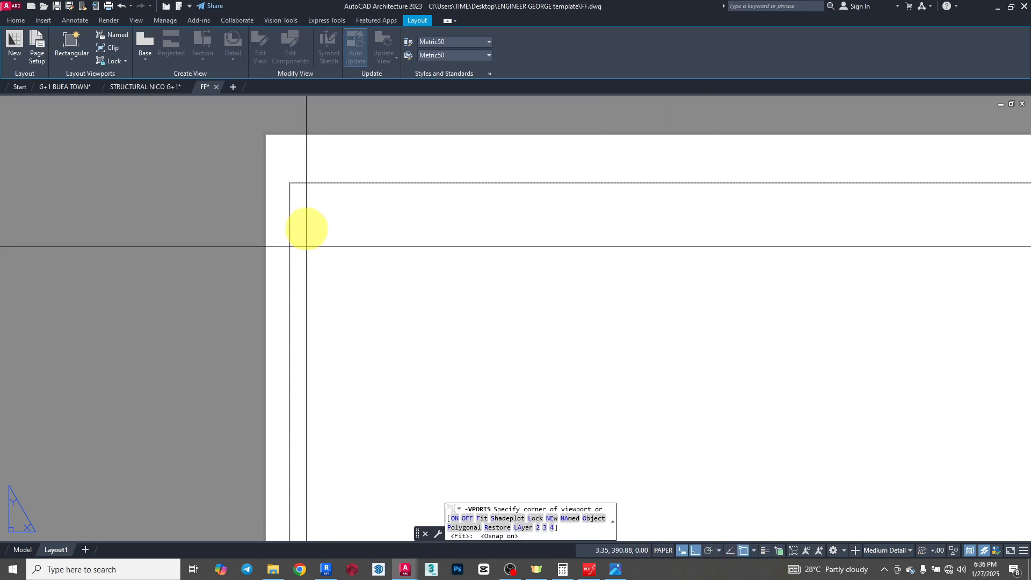
{"action": "left_click", "coordinate": [290, 183]}
- Finish the viewport with its opposite corner where the title block's top line meets the frame's right edge
{"action": "scroll", "coordinate": [345, 214], "scroll_direction": "down", "scroll_amount": 7}
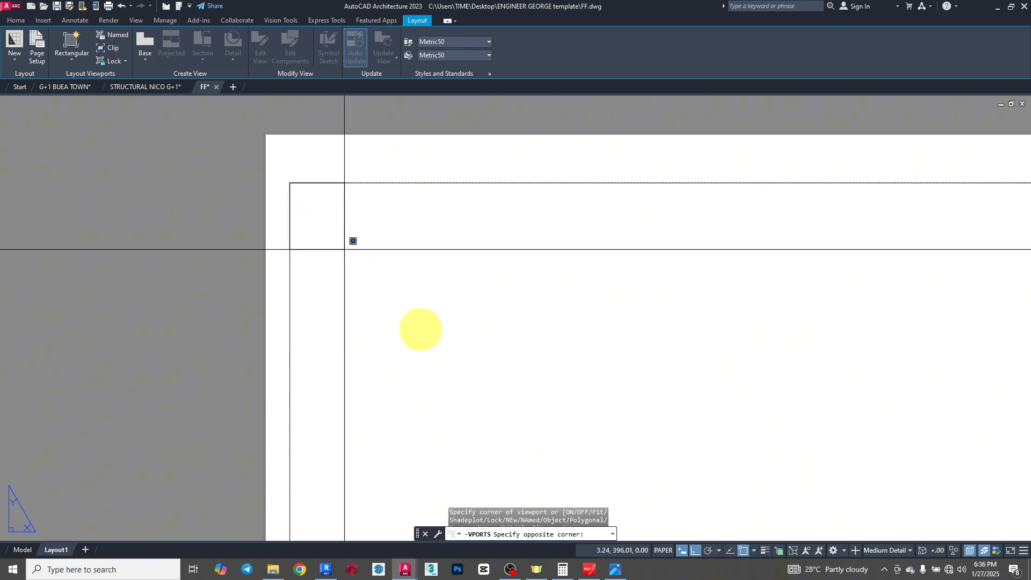
{"action": "scroll", "coordinate": [538, 400], "scroll_direction": "up", "scroll_amount": 6}
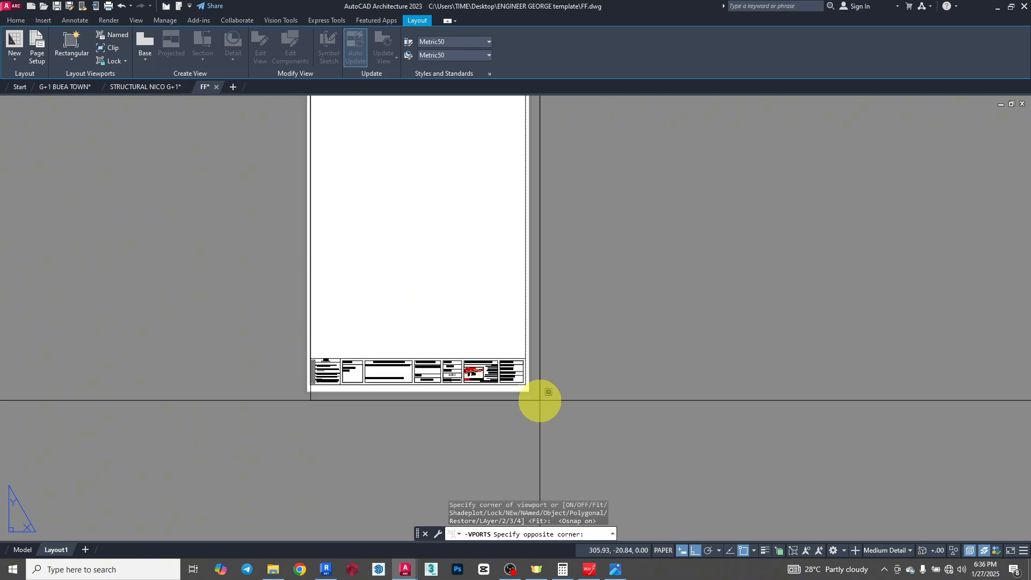
{"action": "scroll", "coordinate": [531, 290], "scroll_direction": "down", "scroll_amount": 4}
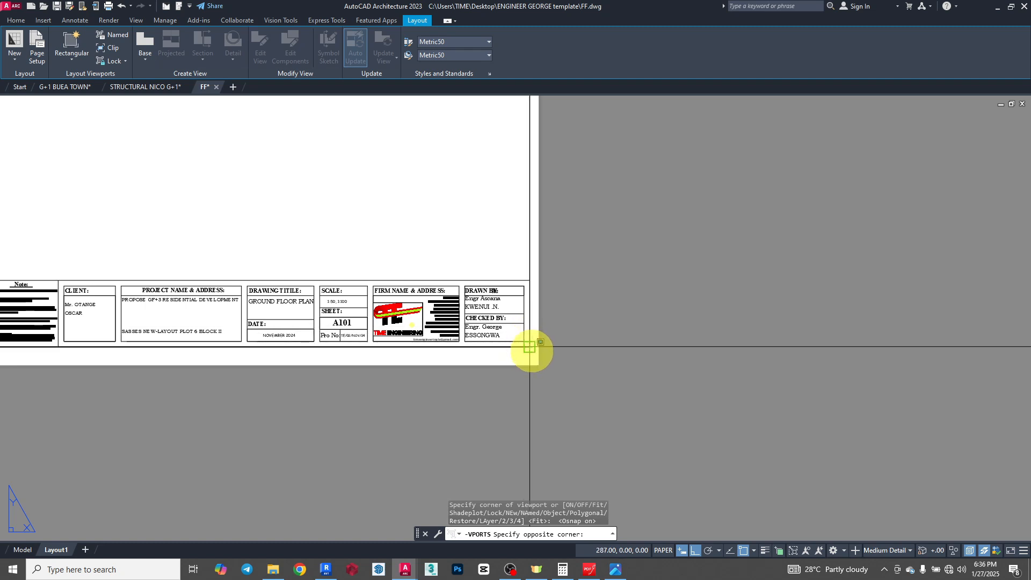
{"action": "scroll", "coordinate": [530, 347], "scroll_direction": "down", "scroll_amount": 2}
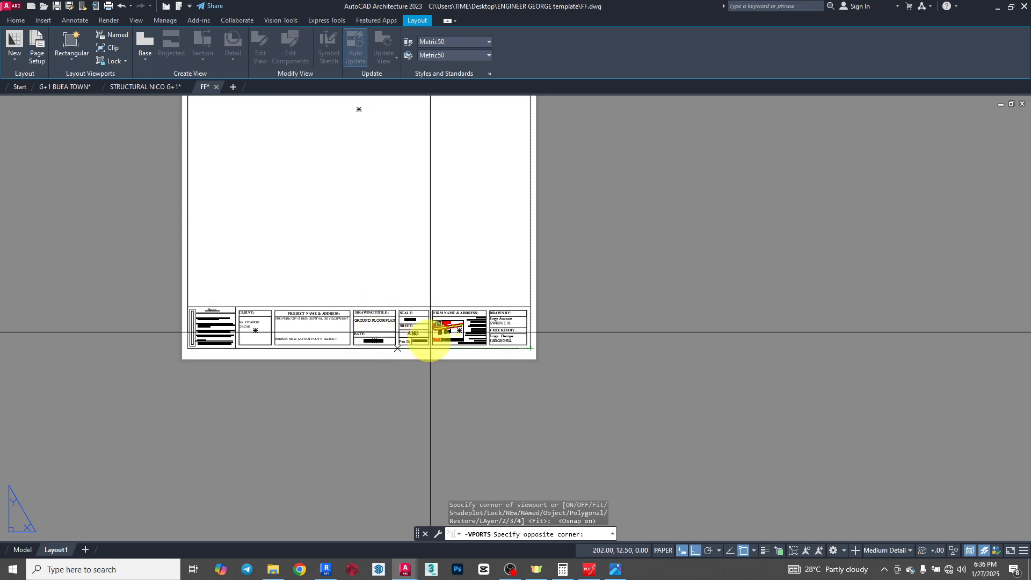
{"action": "scroll", "coordinate": [537, 306], "scroll_direction": "up", "scroll_amount": 3}
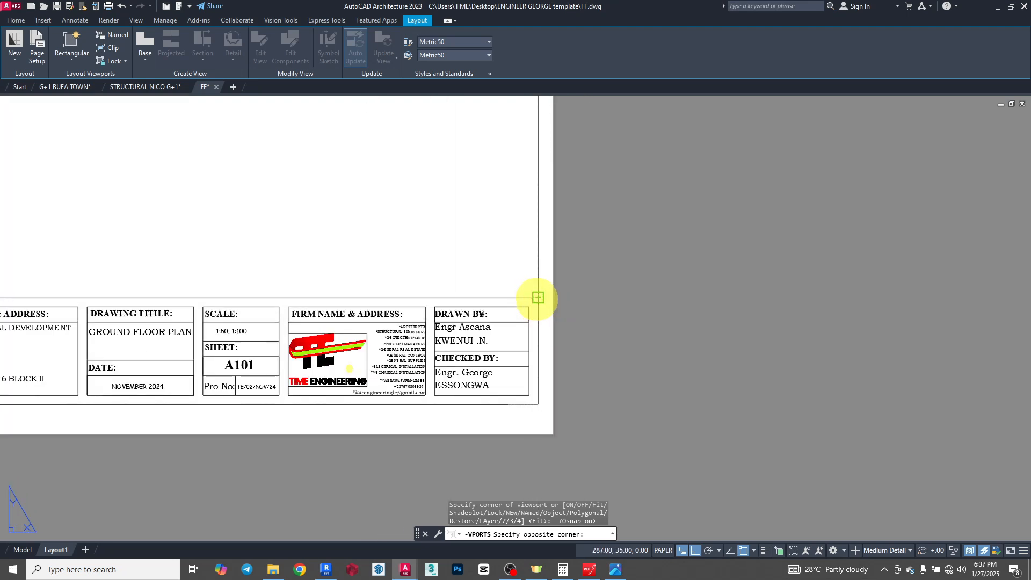
{"action": "left_click", "coordinate": [657, 435]}
- Examine how the model drawings are displayed in the new viewport, up close and across the whole sheet
{"action": "scroll", "coordinate": [650, 432], "scroll_direction": "down", "scroll_amount": 6}
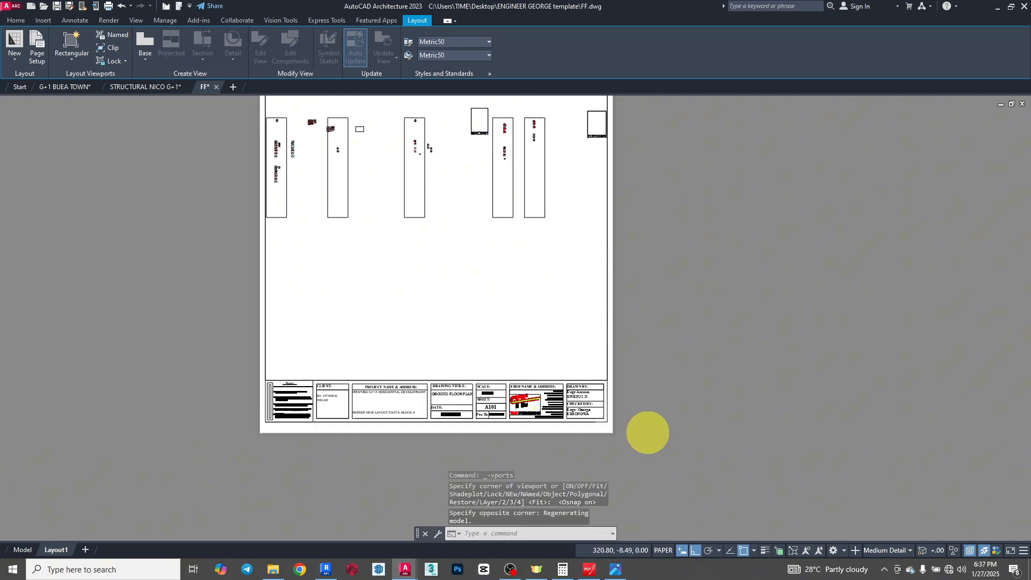
{"action": "scroll", "coordinate": [616, 340], "scroll_direction": "up", "scroll_amount": 7}
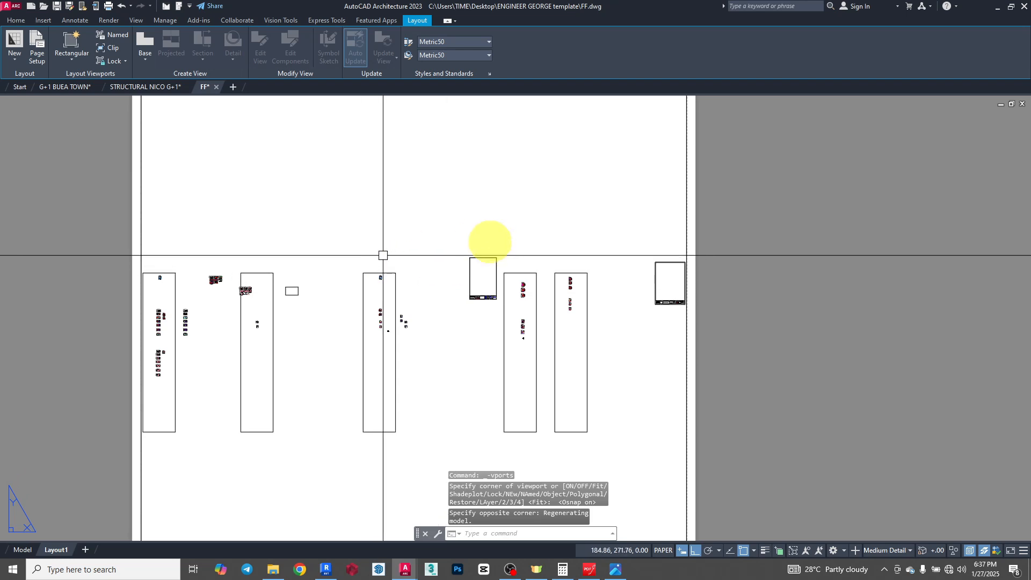
{"action": "scroll", "coordinate": [382, 272], "scroll_direction": "down", "scroll_amount": 4}
{"action": "scroll", "coordinate": [267, 311], "scroll_direction": "up", "scroll_amount": 3}
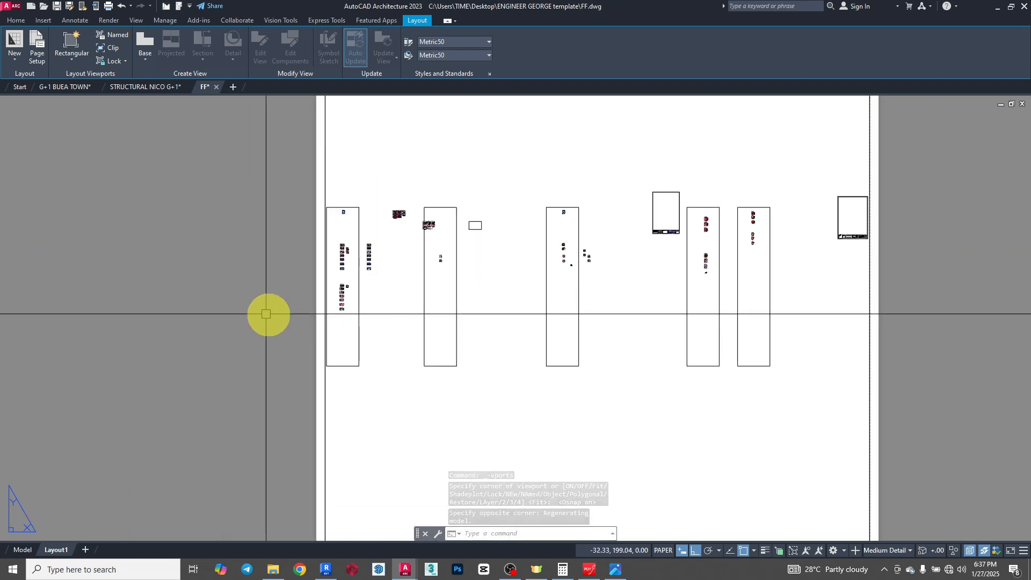
{"action": "scroll", "coordinate": [322, 371], "scroll_direction": "up", "scroll_amount": 5}
{"action": "scroll", "coordinate": [230, 312], "scroll_direction": "down", "scroll_amount": 3}
{"action": "scroll", "coordinate": [230, 311], "scroll_direction": "down", "scroll_amount": 5}
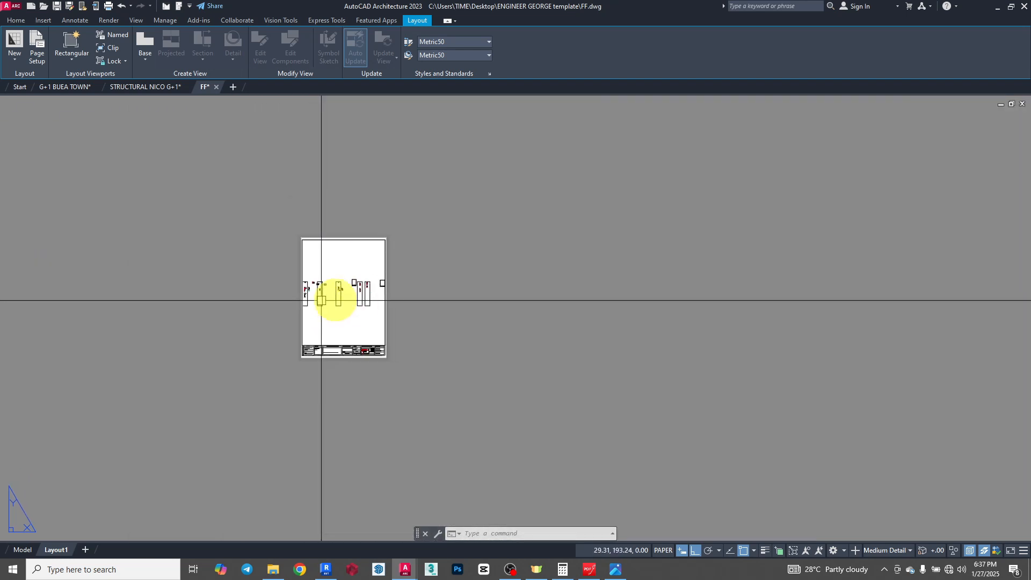
{"action": "scroll", "coordinate": [328, 287], "scroll_direction": "up", "scroll_amount": 3}
- Activate the viewport's model space and frame one plumbing floor plan with its KEY legend inside it
{"action": "left_click", "coordinate": [413, 199]}
{"action": "double_click", "coordinate": [341, 237]}
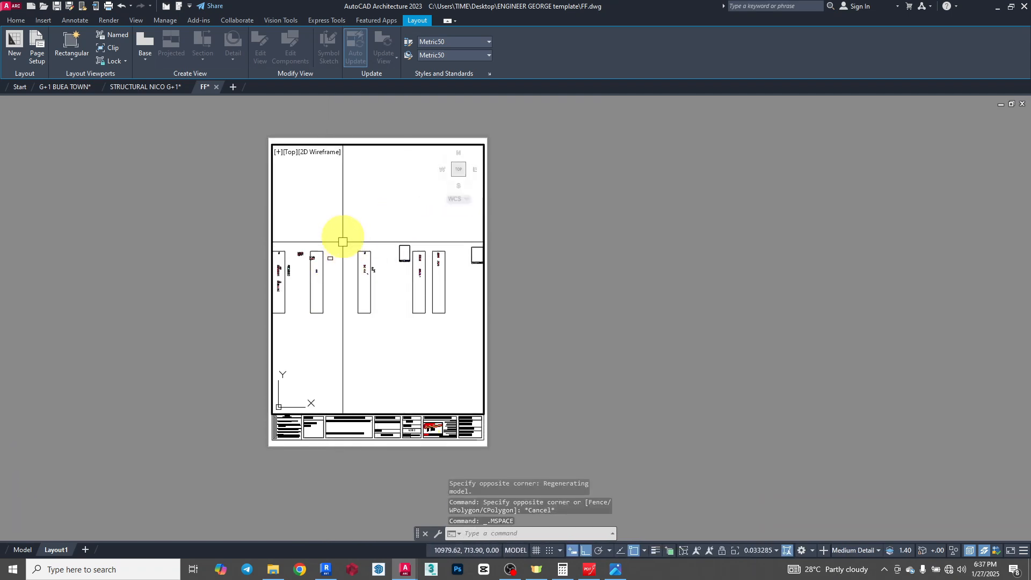
{"action": "scroll", "coordinate": [364, 253], "scroll_direction": "up", "scroll_amount": 8}
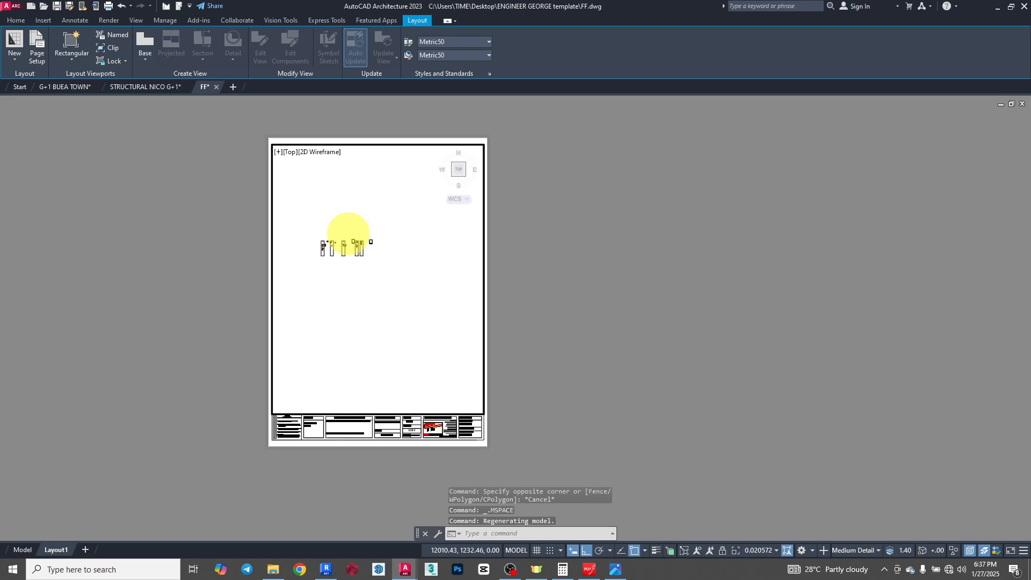
{"action": "scroll", "coordinate": [404, 241], "scroll_direction": "up", "scroll_amount": 10}
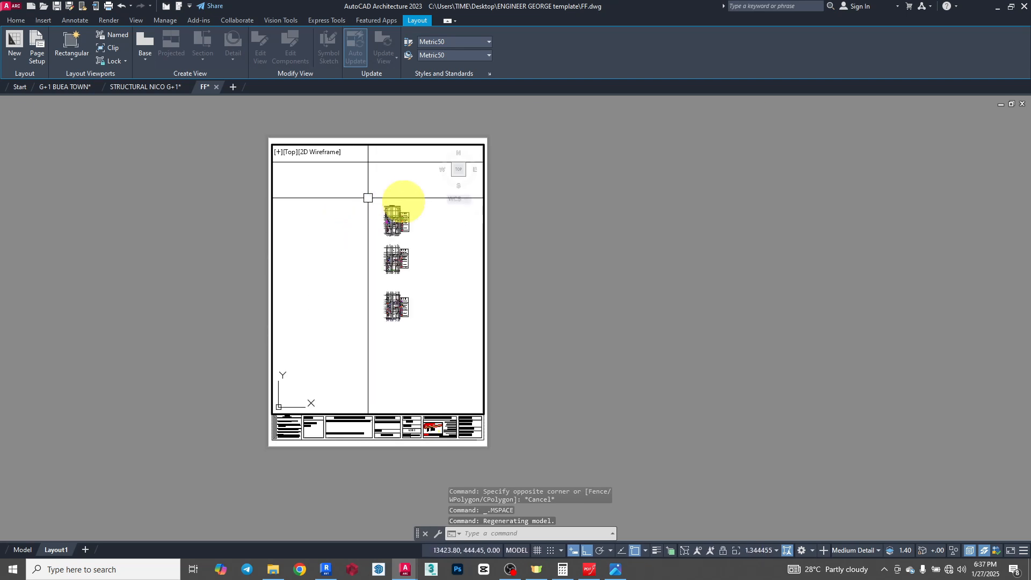
{"action": "scroll", "coordinate": [355, 263], "scroll_direction": "up", "scroll_amount": 4}
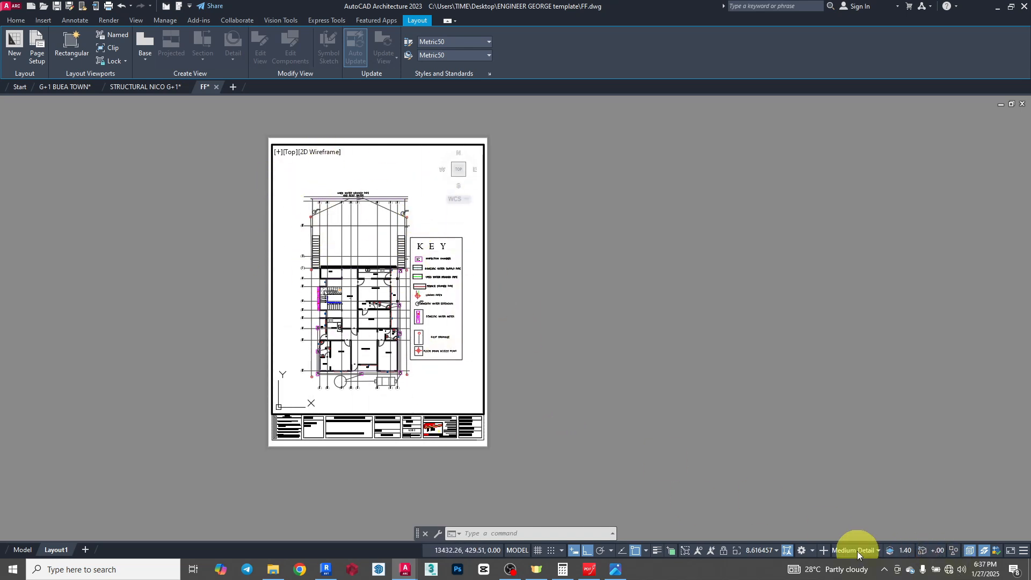
- Try the 1:50 viewport scale, switch it to 1:100, and centre the plan in the viewport before returning to paper space
{"action": "left_click", "coordinate": [761, 552]}
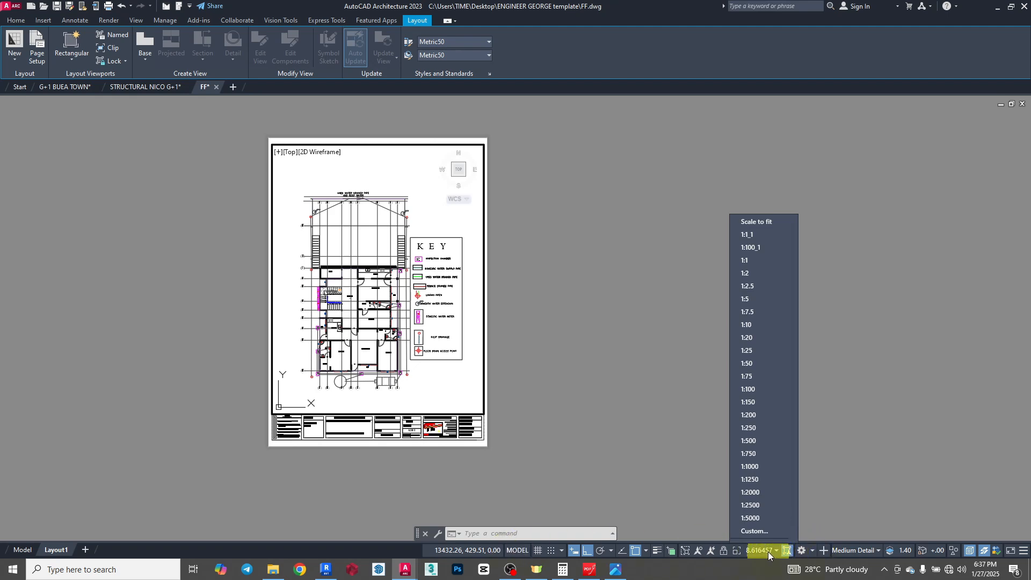
{"action": "left_click", "coordinate": [748, 364]}
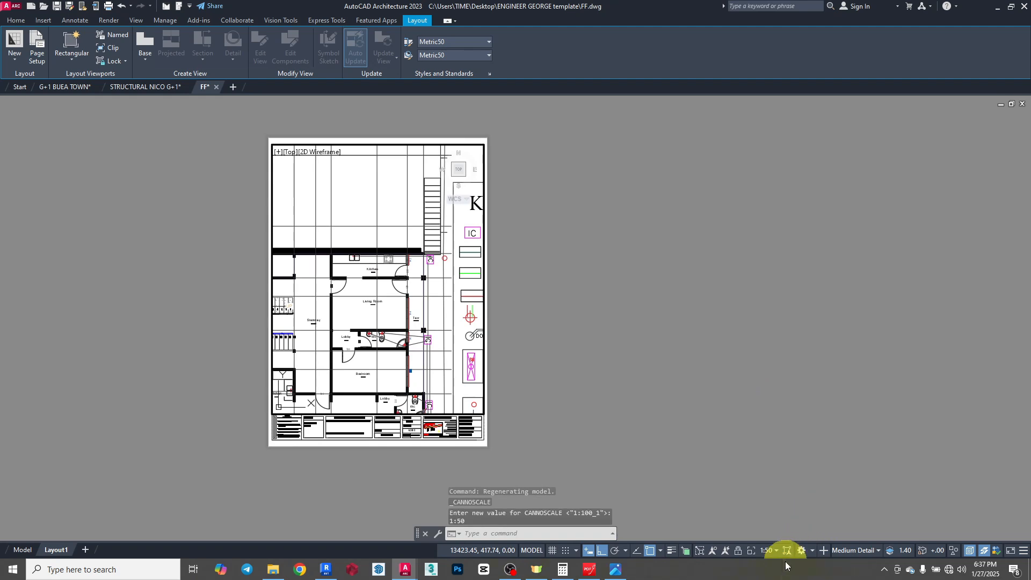
{"action": "left_click", "coordinate": [768, 555]}
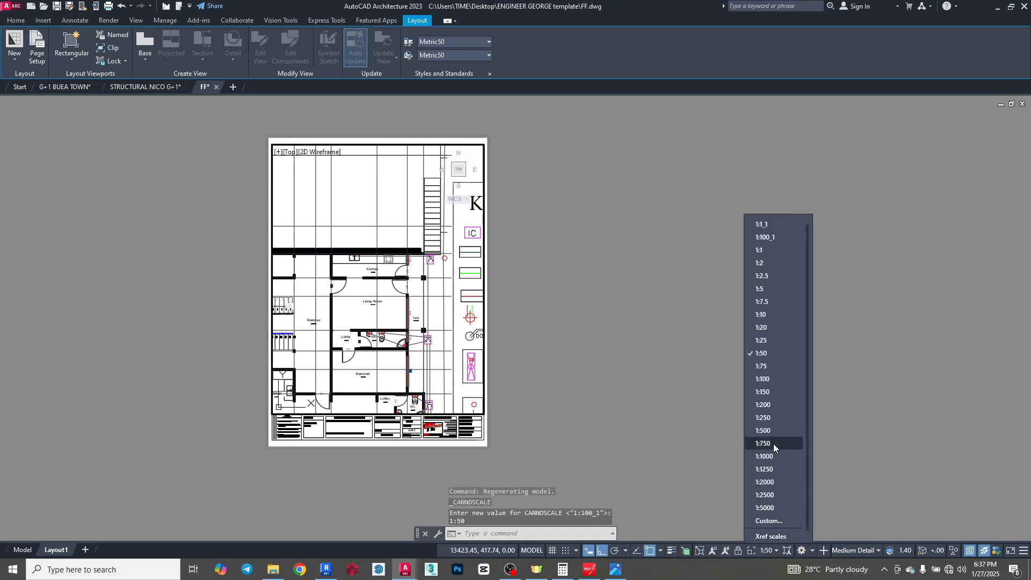
{"action": "left_click", "coordinate": [761, 379]}
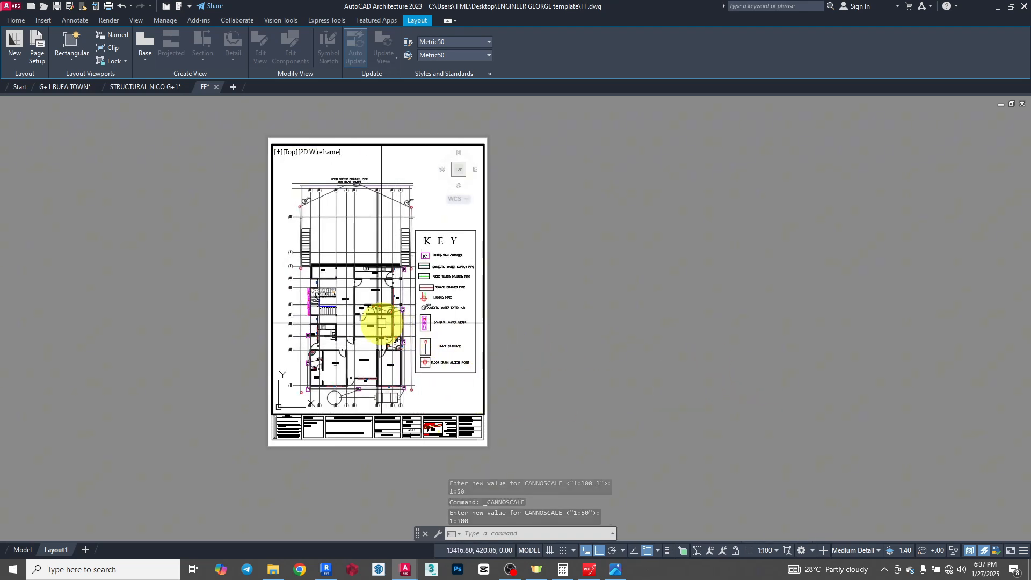
{"action": "middle_click_drag", "start_coordinate": [381, 323], "coordinate": [383, 317]}
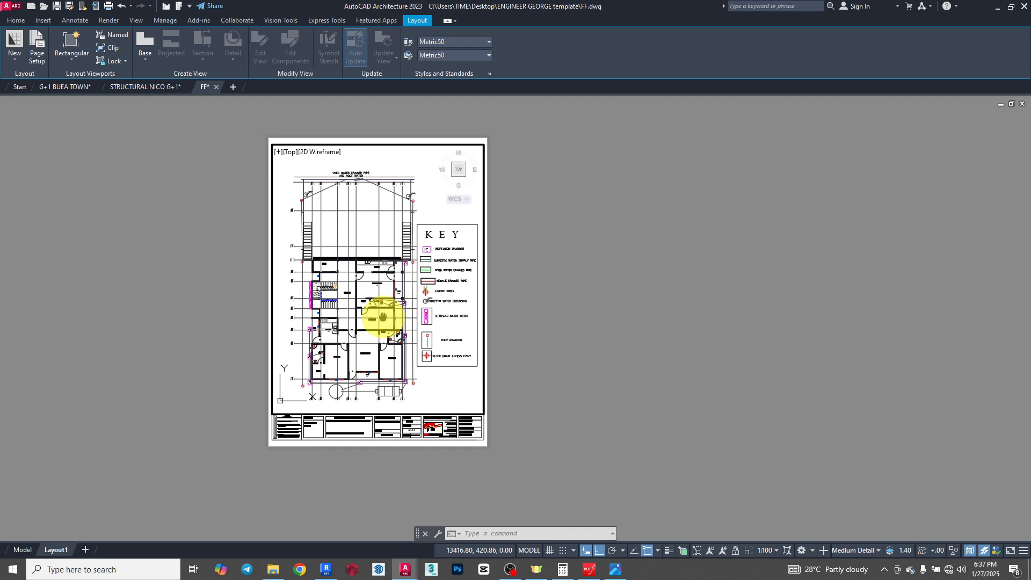
{"action": "double_click", "coordinate": [799, 271]}
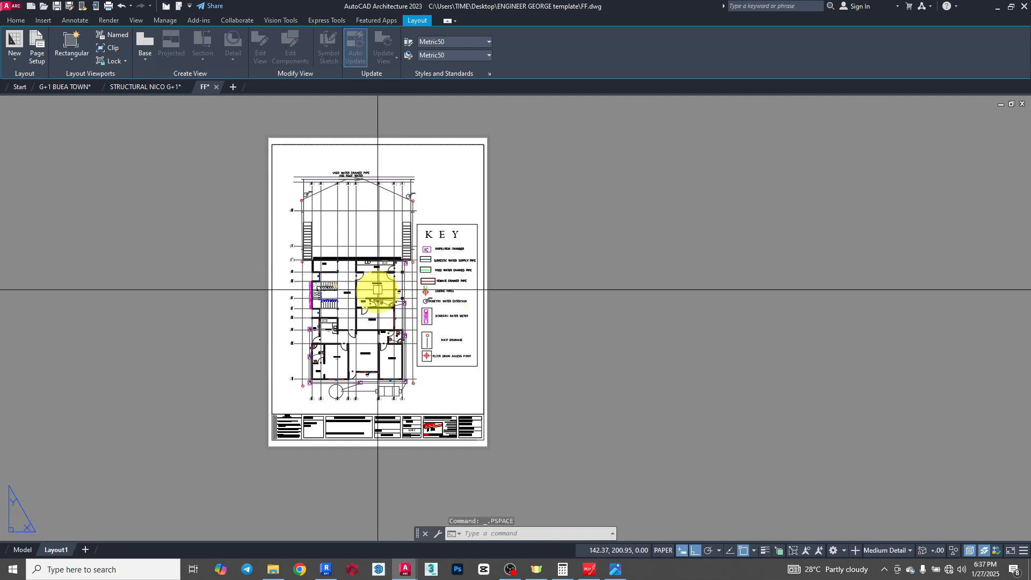
- Check the scaled floor plan, KEY legend and title block on the layout sheet
{"action": "scroll", "coordinate": [378, 290], "scroll_direction": "up", "scroll_amount": 6}
{"action": "scroll", "coordinate": [525, 322], "scroll_direction": "down", "scroll_amount": 6}
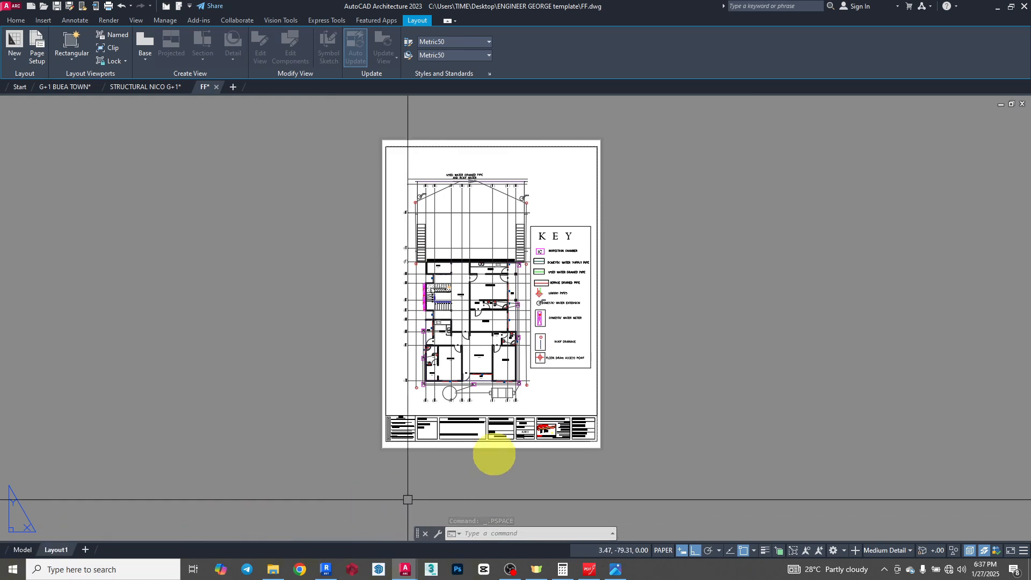
{"action": "scroll", "coordinate": [504, 441], "scroll_direction": "up", "scroll_amount": 4}
{"action": "scroll", "coordinate": [598, 424], "scroll_direction": "down", "scroll_amount": 2}
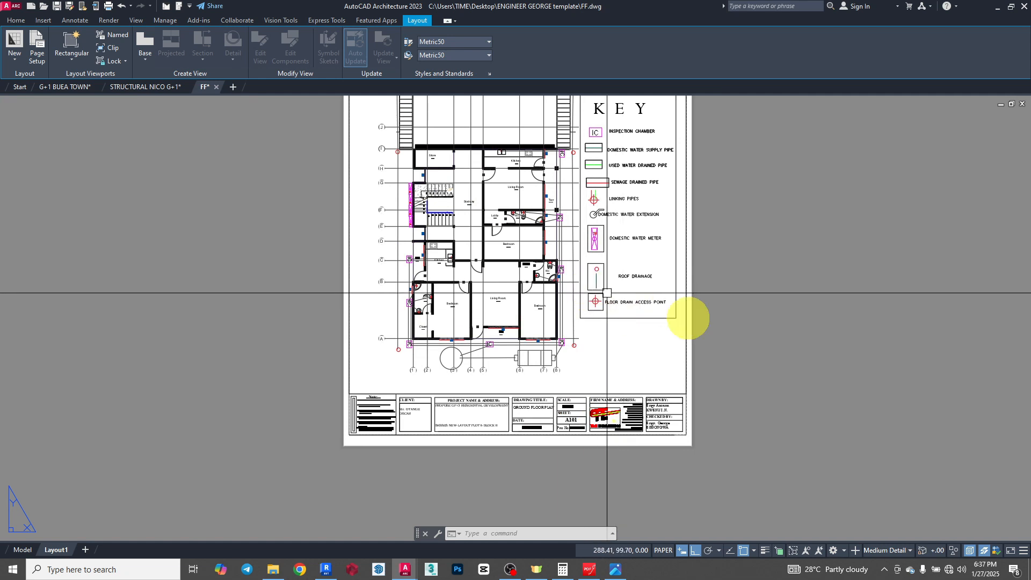
{"action": "scroll", "coordinate": [427, 303], "scroll_direction": "down", "scroll_amount": 4}
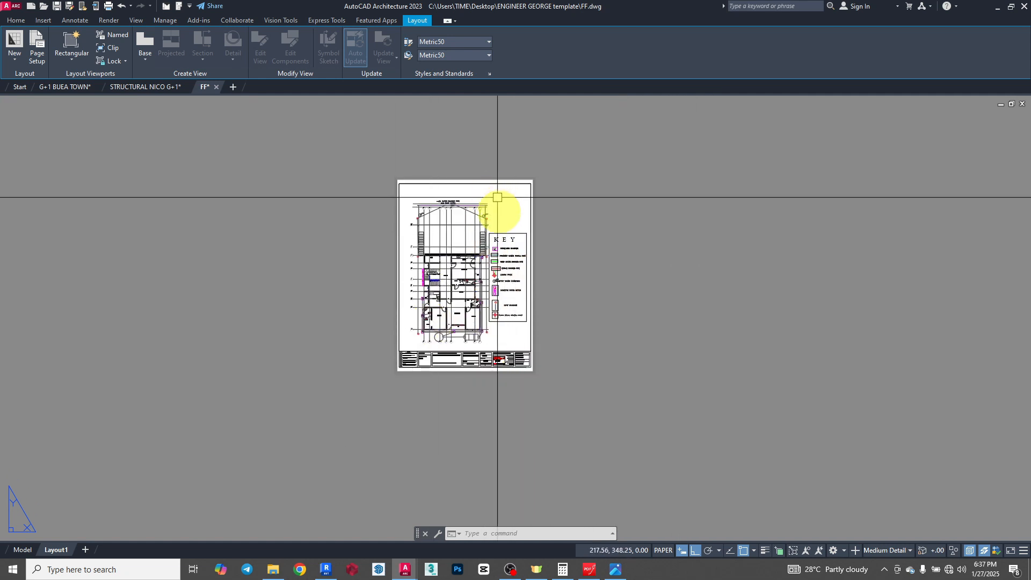
- Reactivate the viewport, zoom the plan off its scale, restore it to 1:100 and return to paper space
{"action": "double_click", "coordinate": [494, 218]}
{"action": "scroll", "coordinate": [447, 267], "scroll_direction": "down", "scroll_amount": 2}
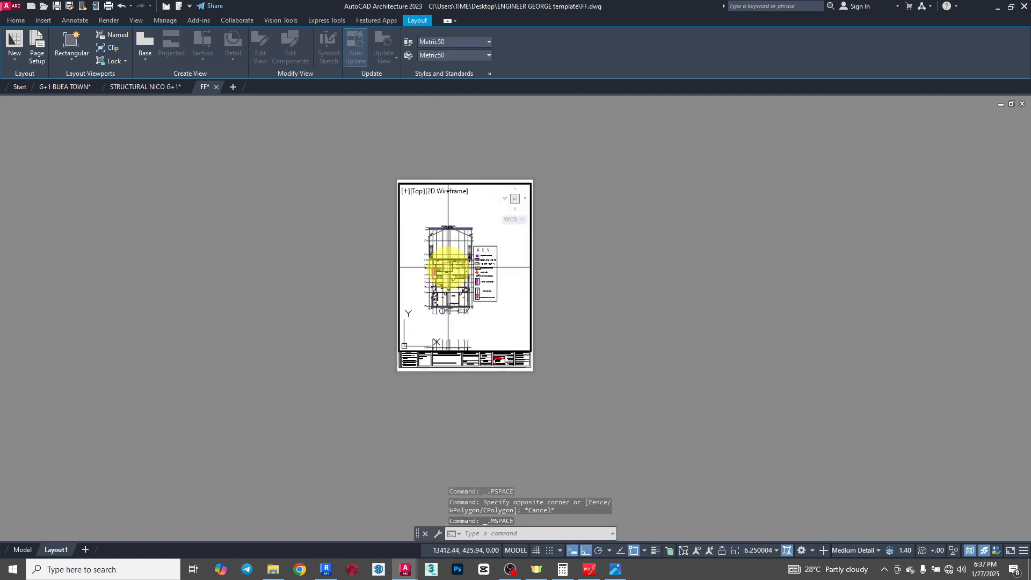
{"action": "scroll", "coordinate": [449, 267], "scroll_direction": "up", "scroll_amount": 2}
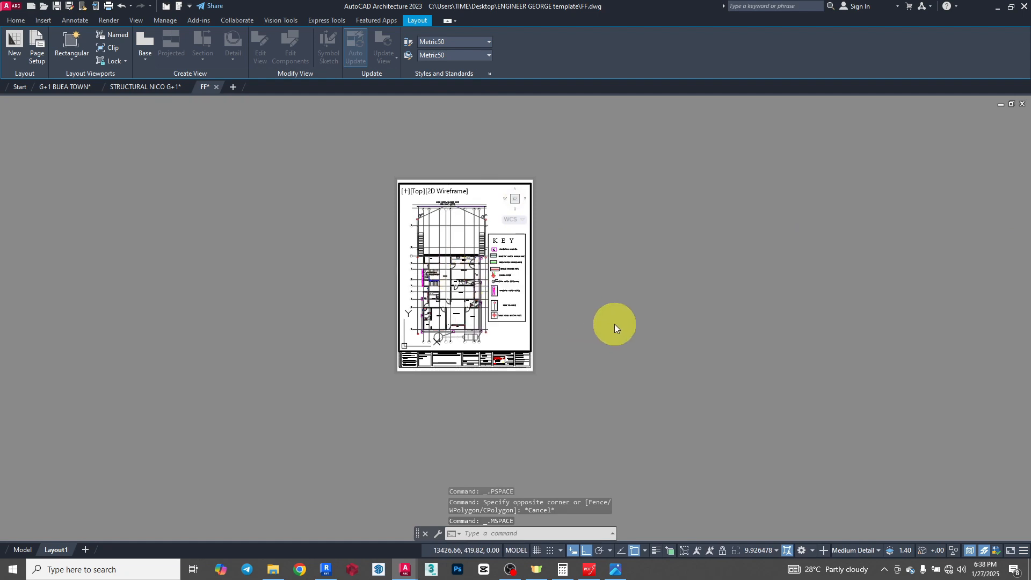
{"action": "left_click", "coordinate": [758, 550]}
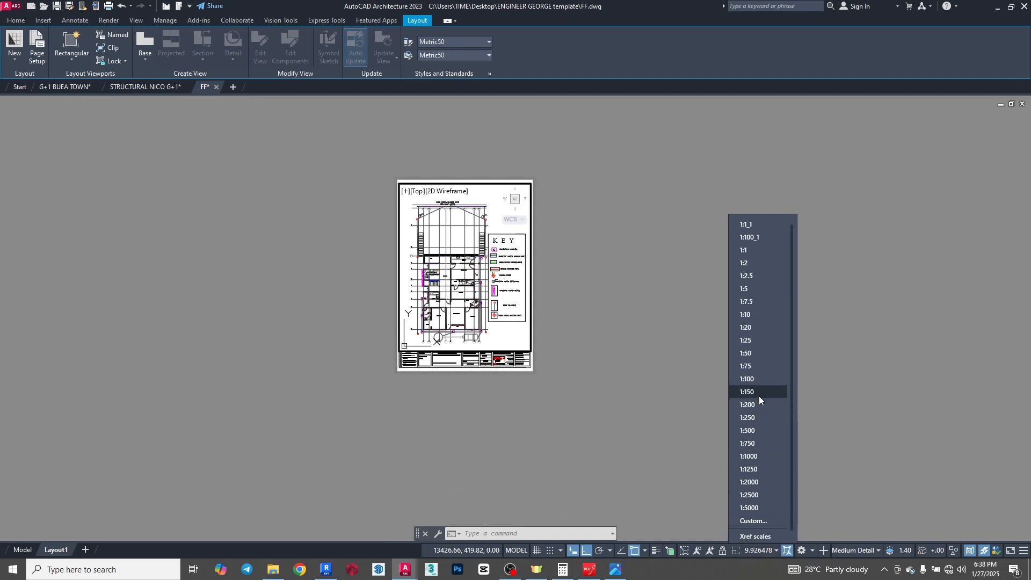
{"action": "left_click", "coordinate": [754, 379]}
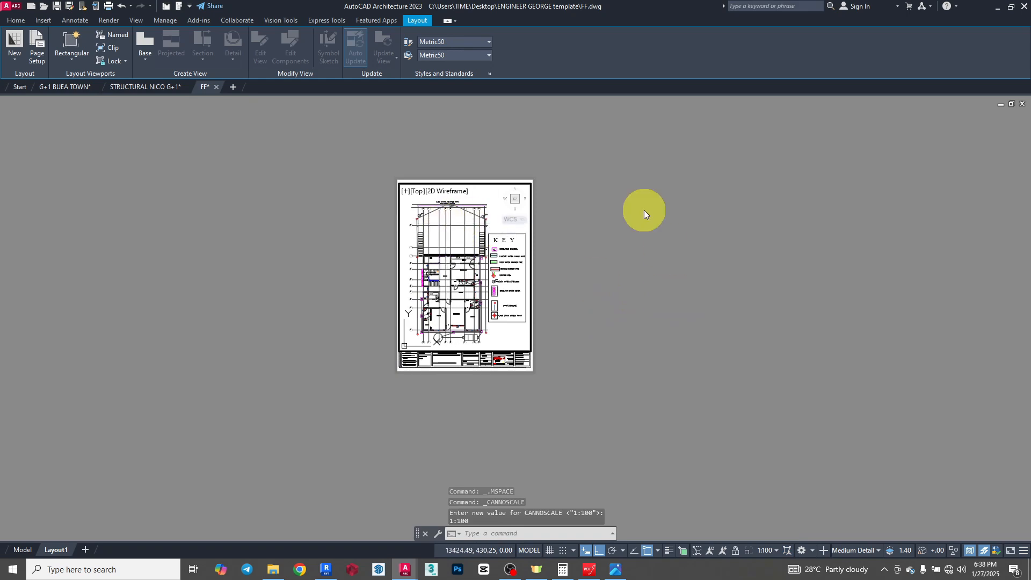
{"action": "double_click", "coordinate": [599, 236]}
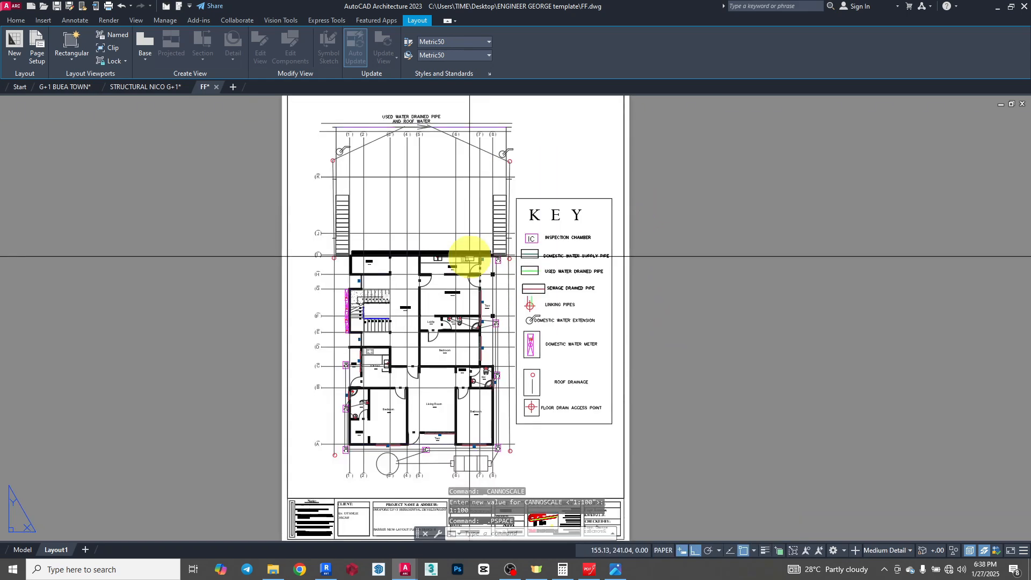
- Inspect the 1:100 sheet as a whole and examine the title block's drawing title, scale and sheet fields up close
{"action": "scroll", "coordinate": [467, 255], "scroll_direction": "up", "scroll_amount": 4}
{"action": "scroll", "coordinate": [404, 311], "scroll_direction": "down", "scroll_amount": 3}
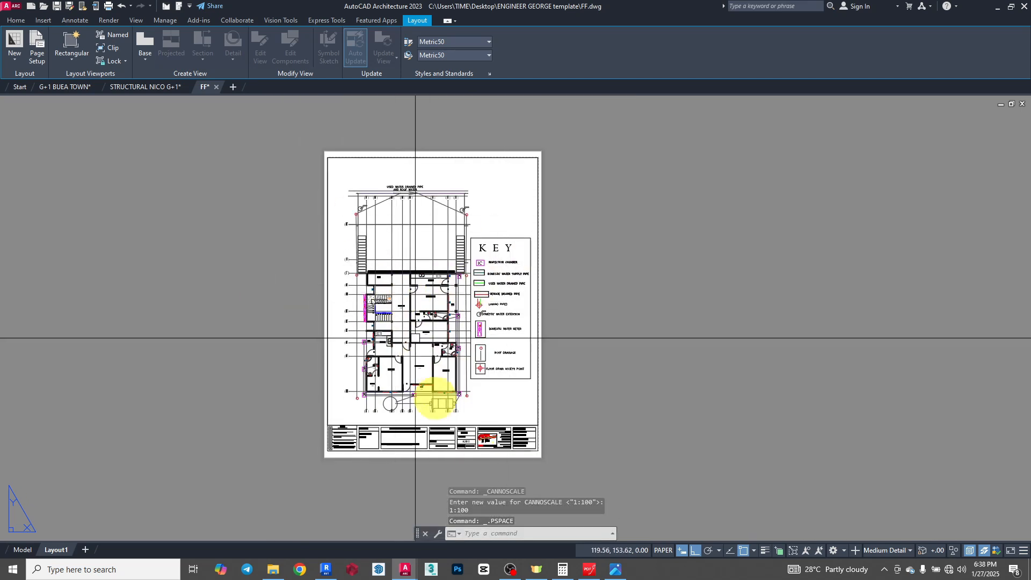
{"action": "scroll", "coordinate": [478, 449], "scroll_direction": "up", "scroll_amount": 3}
{"action": "scroll", "coordinate": [499, 325], "scroll_direction": "down", "scroll_amount": 3}
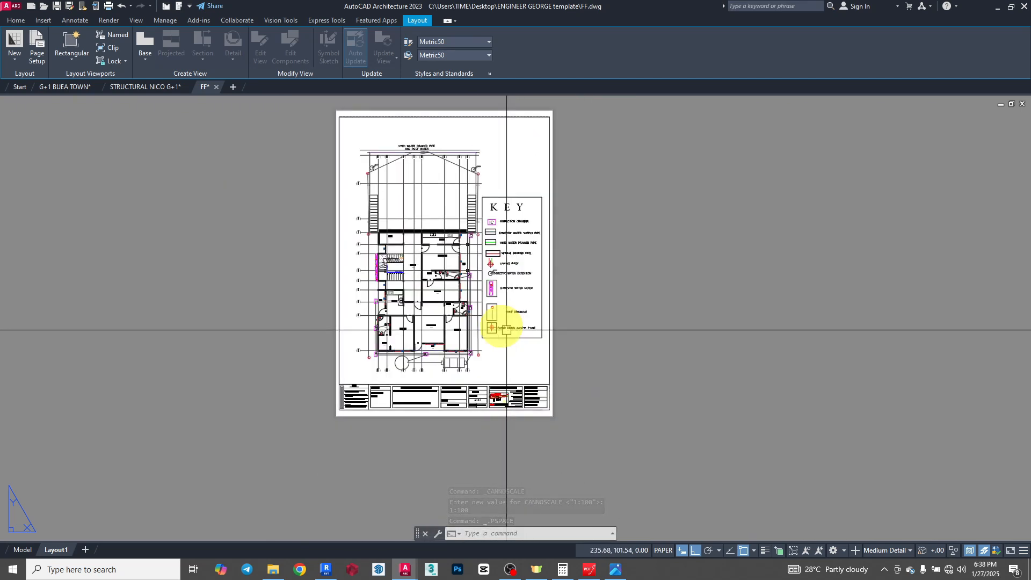
{"action": "scroll", "coordinate": [518, 375], "scroll_direction": "up", "scroll_amount": 5}
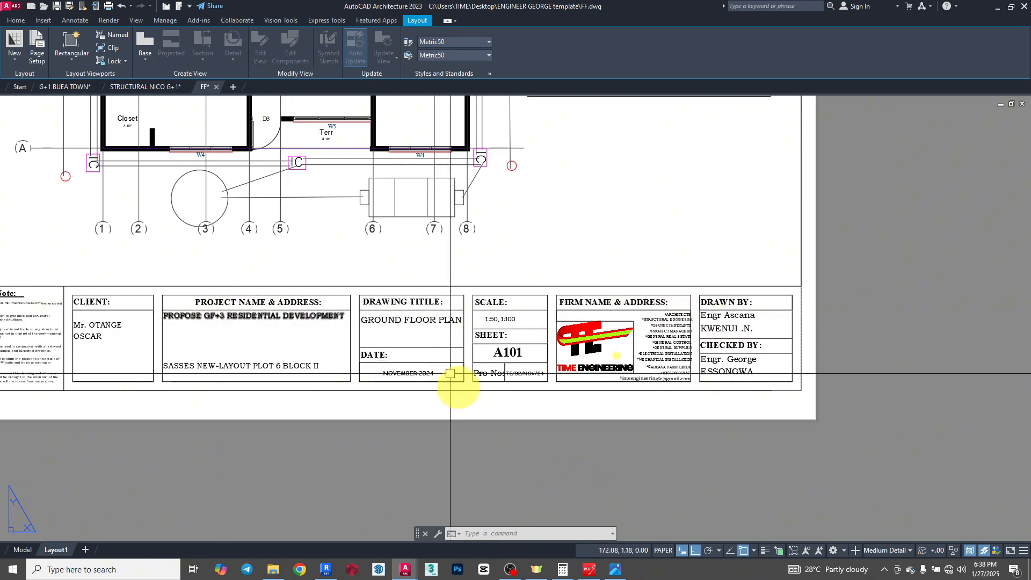
{"action": "scroll", "coordinate": [568, 288], "scroll_direction": "down", "scroll_amount": 2}
{"action": "scroll", "coordinate": [568, 288], "scroll_direction": "down", "scroll_amount": 3}
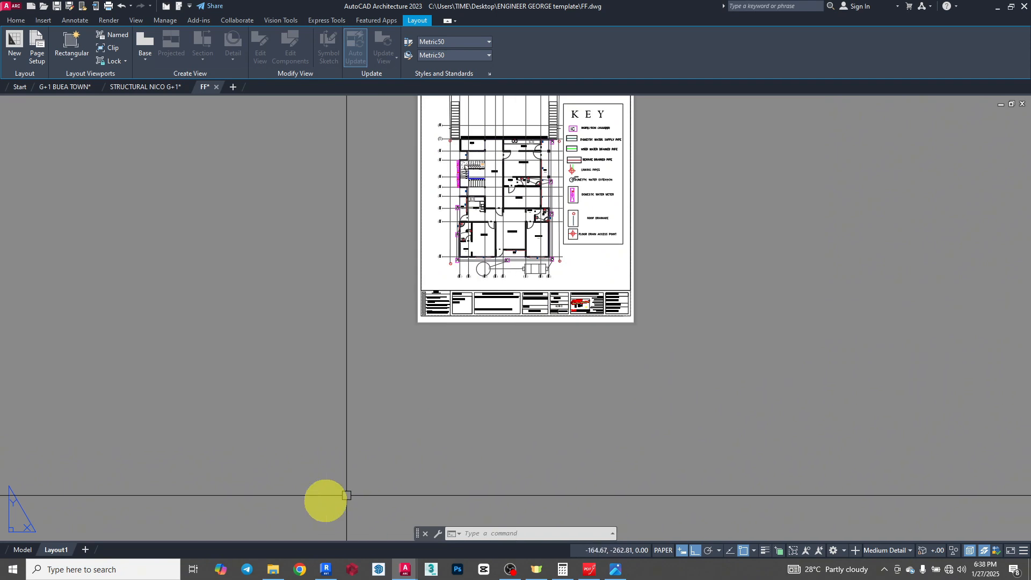
- Open the name of Layout1 for renaming
{"action": "right_click", "coordinate": [56, 550]}
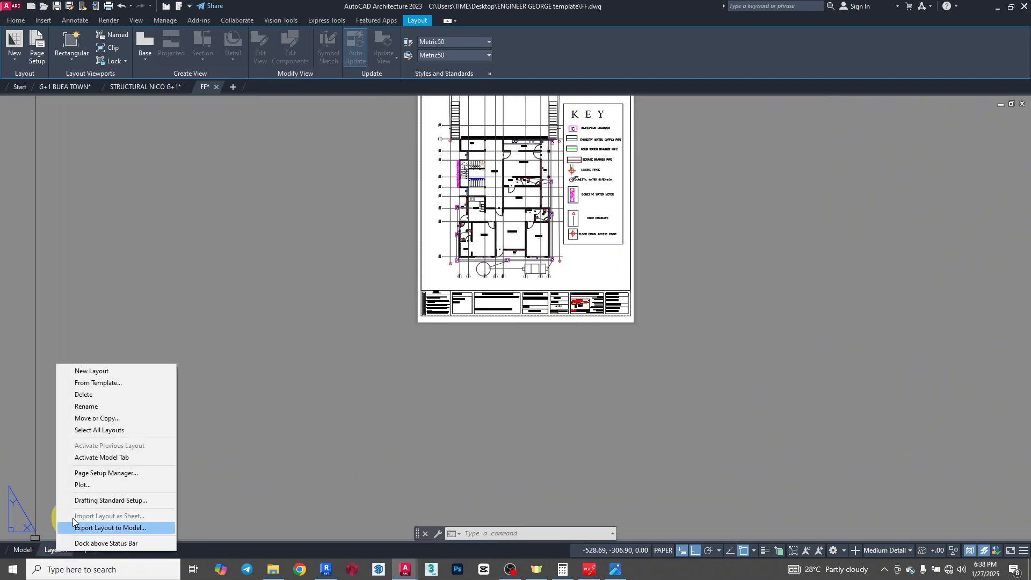
{"action": "left_click", "coordinate": [94, 409]}
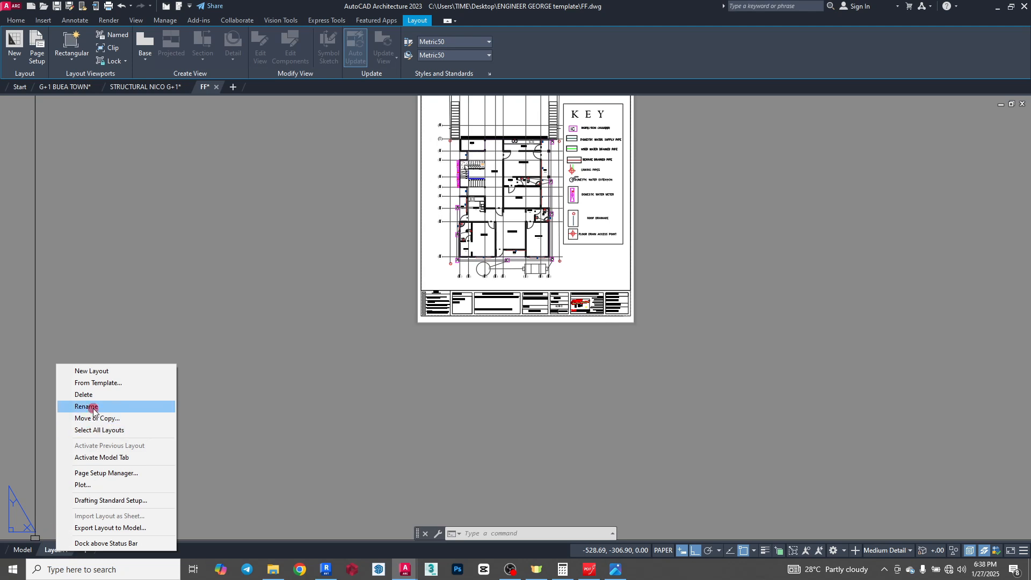
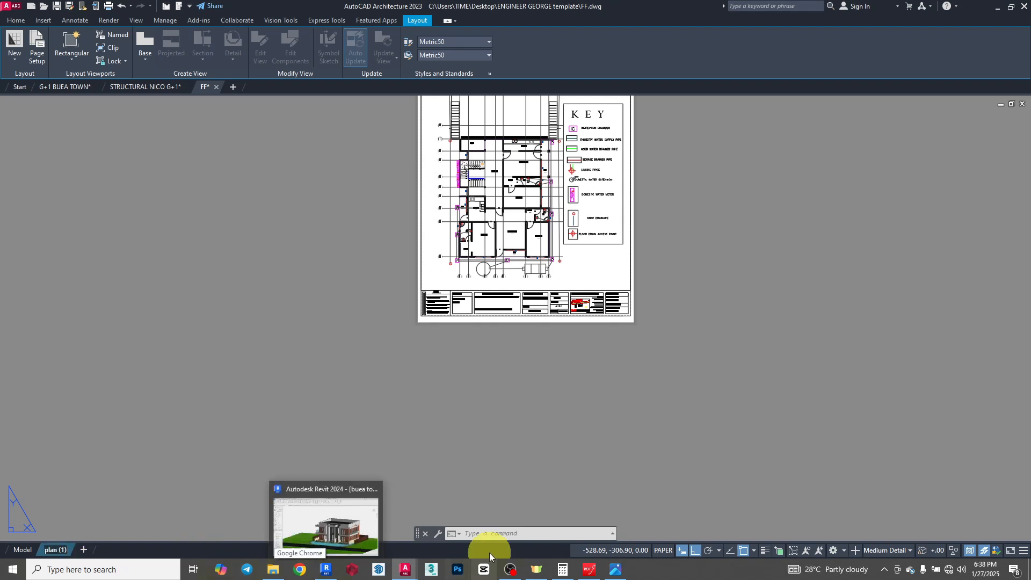
- Create a copy of the plan (1) layout and place it at the end of the layouts
{"action": "left_click", "coordinate": [229, 380]}
{"action": "left_click", "coordinate": [127, 467]}
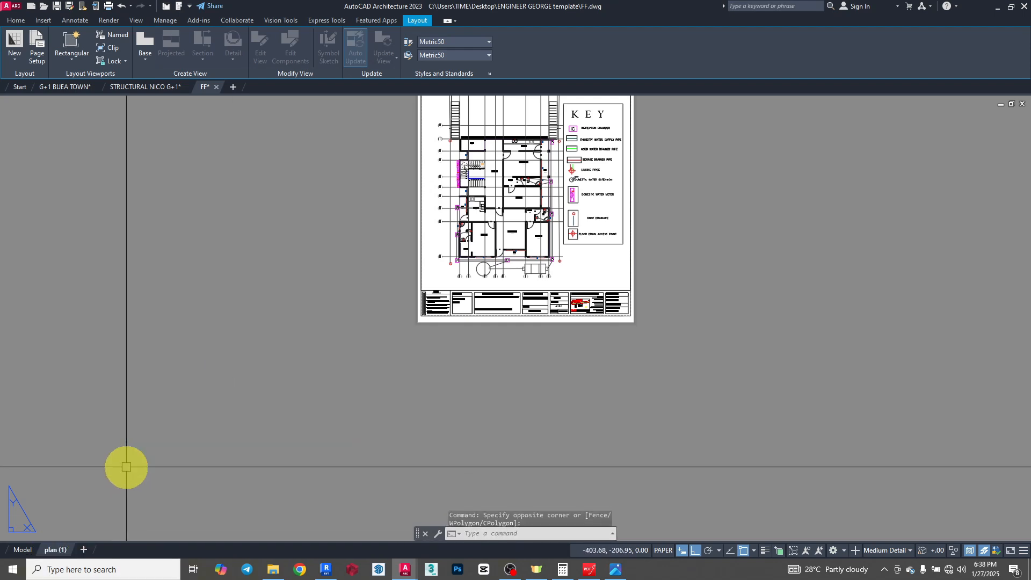
{"action": "right_click", "coordinate": [55, 552]}
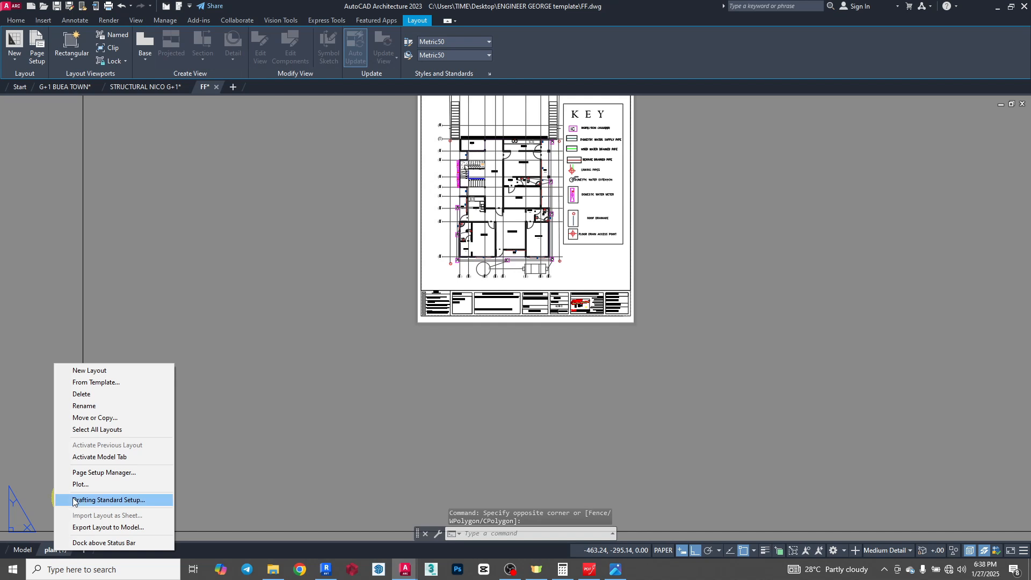
{"action": "left_click", "coordinate": [96, 418]}
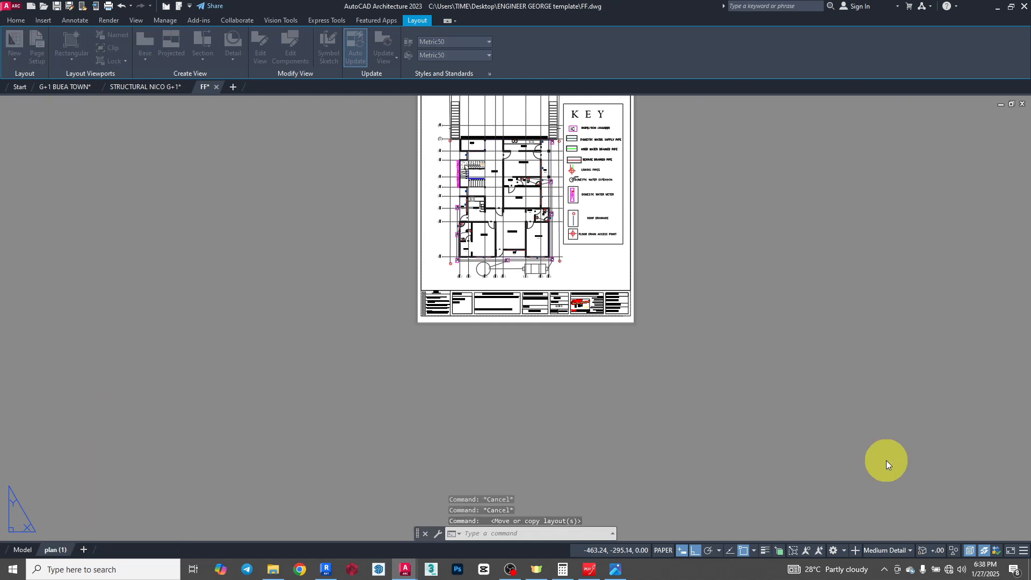
{"action": "left_click_drag", "start_coordinate": [757, 274], "coordinate": [534, 170]}
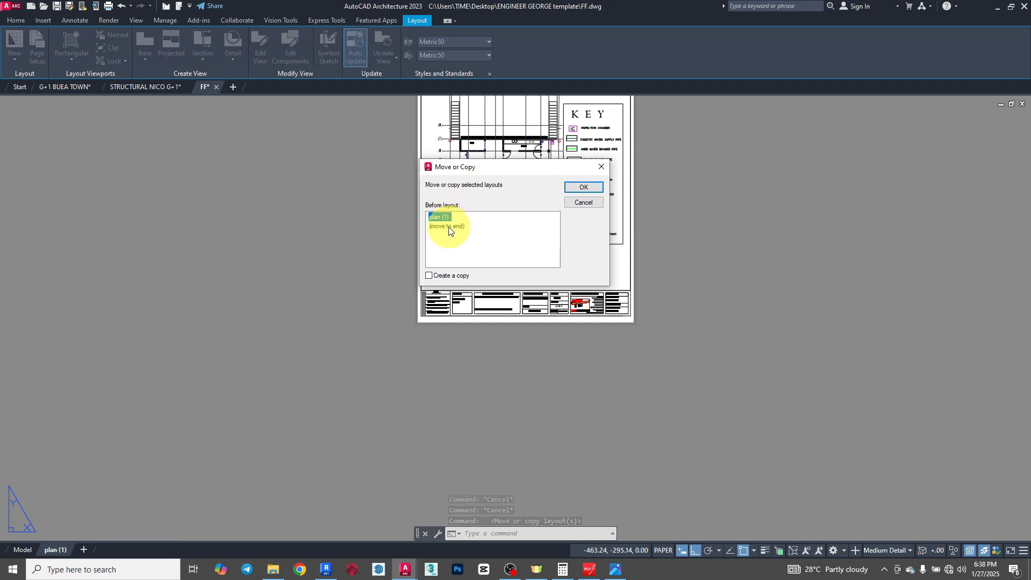
{"action": "left_click", "coordinate": [442, 275]}
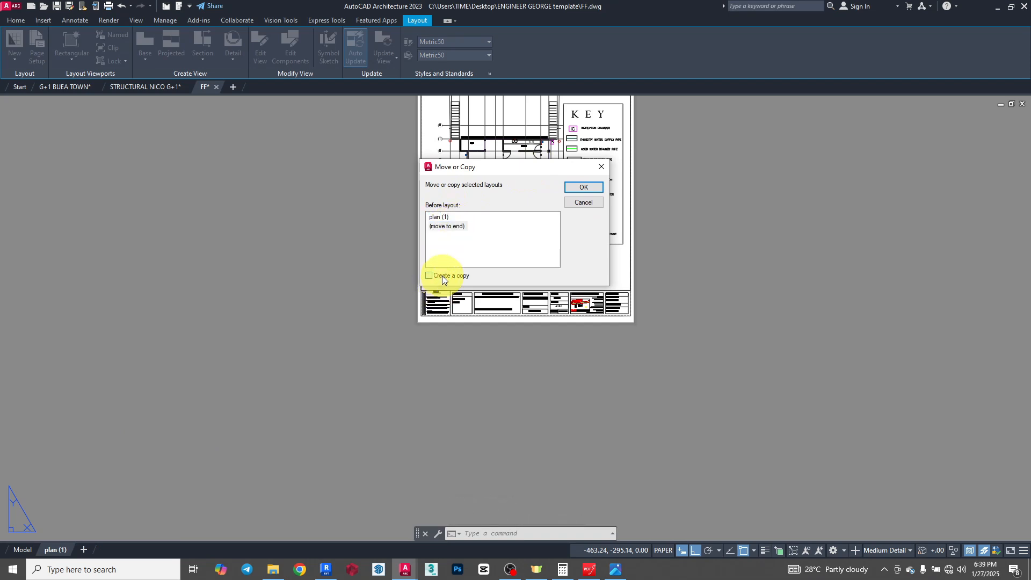
{"action": "left_click", "coordinate": [590, 188]}
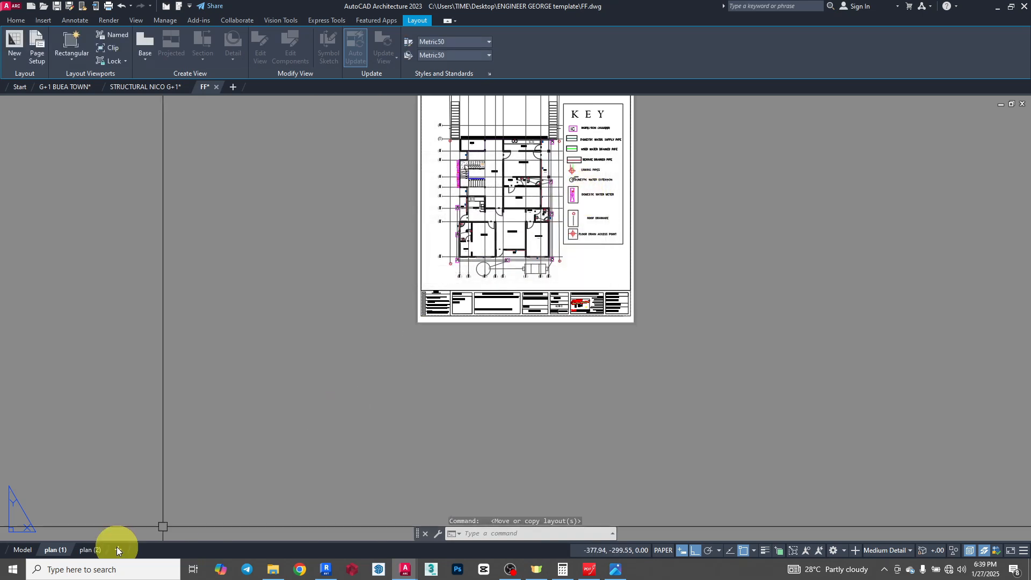
- Switch to the plan (2) layout, activate its viewport and frame the floor plan drawn below the first one with its KEY legend
{"action": "mouse_move", "coordinate": [89, 551]}
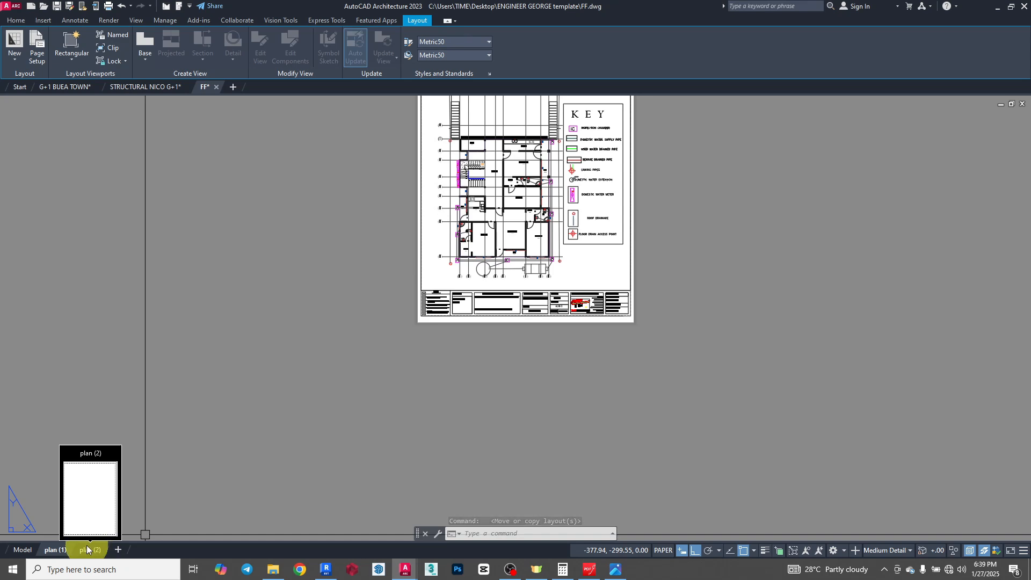
{"action": "left_click", "coordinate": [88, 547]}
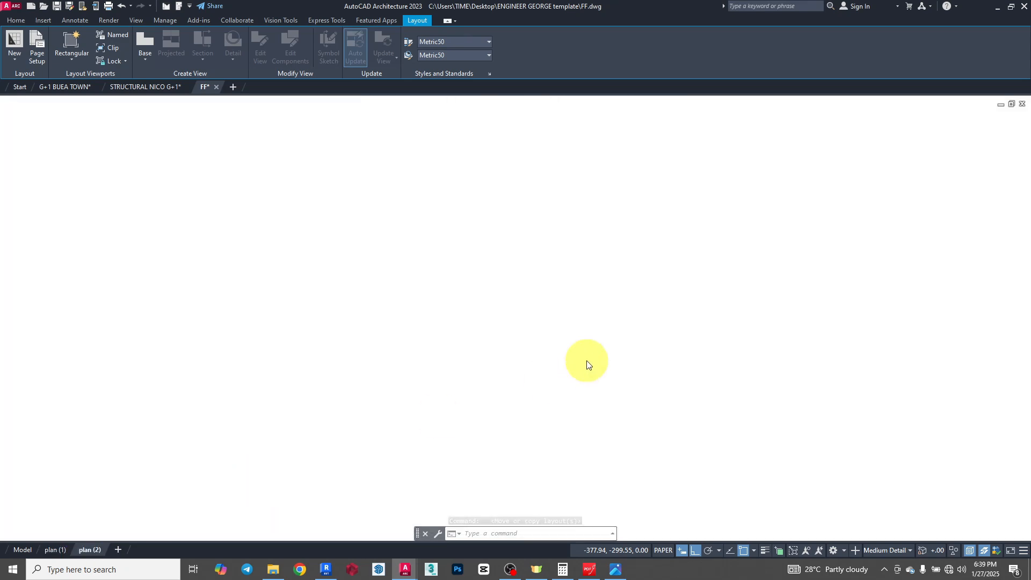
{"action": "scroll", "coordinate": [422, 420], "scroll_direction": "down", "scroll_amount": 4}
{"action": "scroll", "coordinate": [469, 313], "scroll_direction": "up", "scroll_amount": 4}
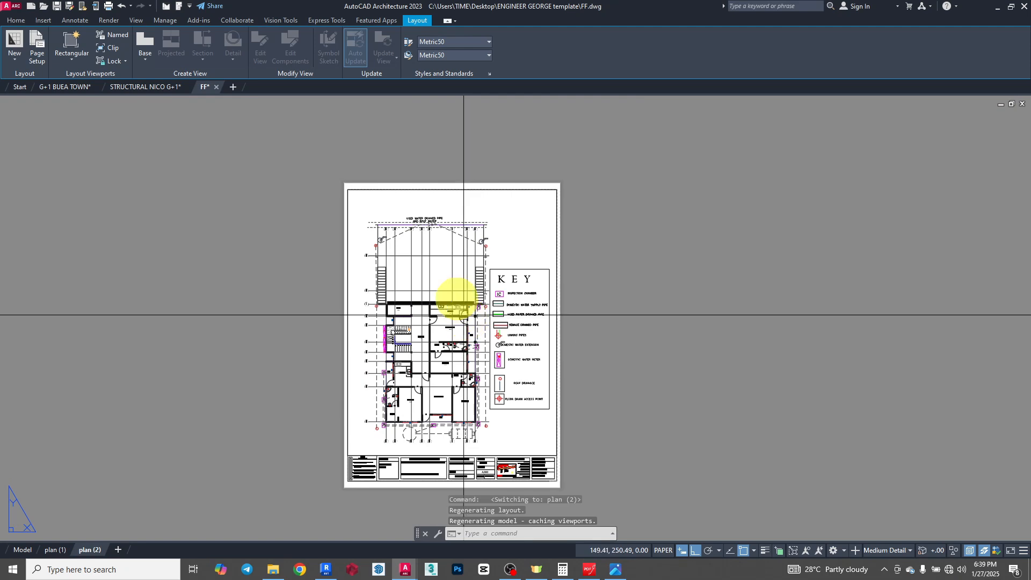
{"action": "double_click", "coordinate": [439, 274]}
{"action": "scroll", "coordinate": [426, 259], "scroll_direction": "down", "scroll_amount": 3}
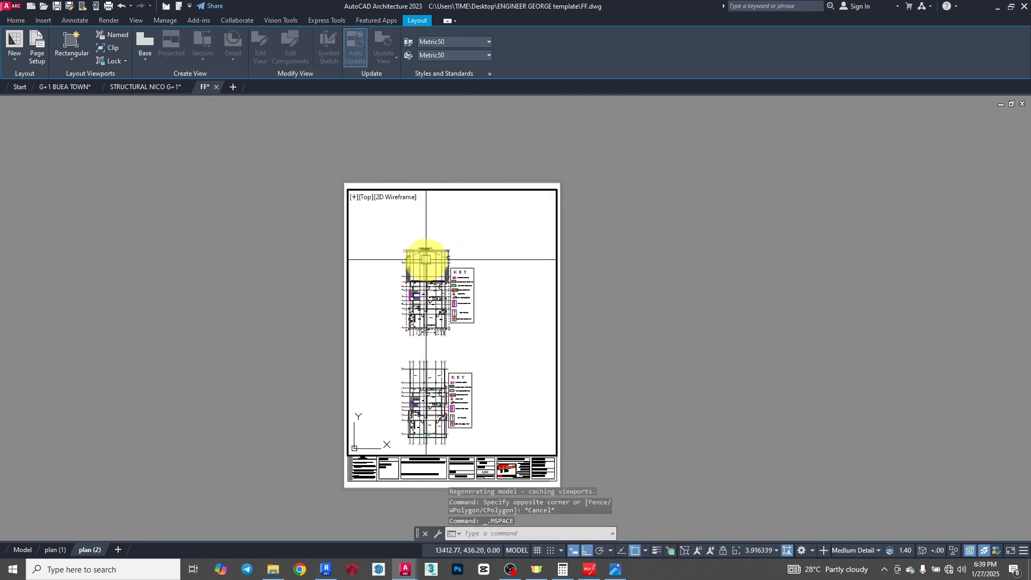
{"action": "scroll", "coordinate": [425, 259], "scroll_direction": "down", "scroll_amount": 2}
{"action": "scroll", "coordinate": [426, 317], "scroll_direction": "up", "scroll_amount": 5}
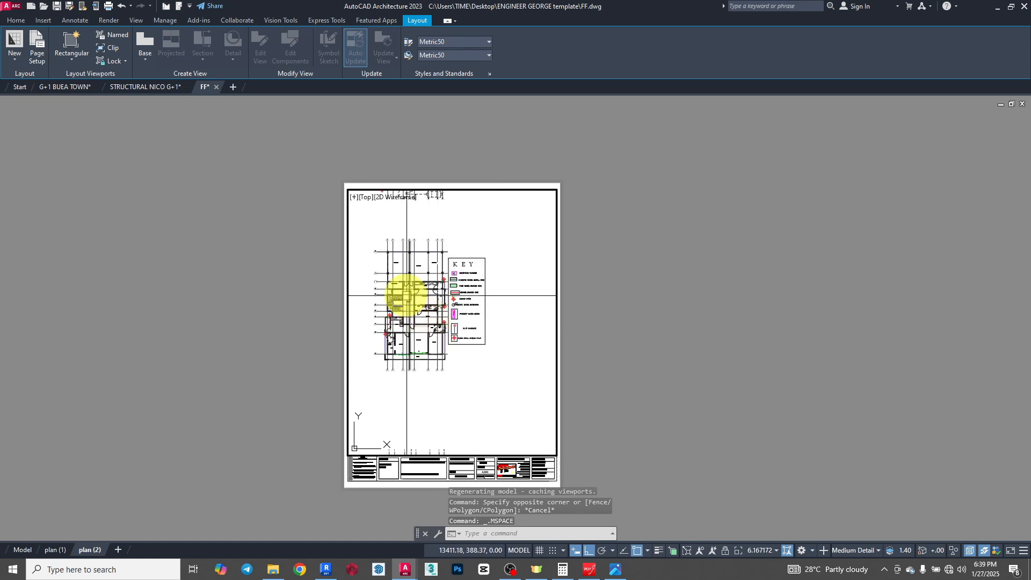
{"action": "scroll", "coordinate": [406, 296], "scroll_direction": "up", "scroll_amount": 2}
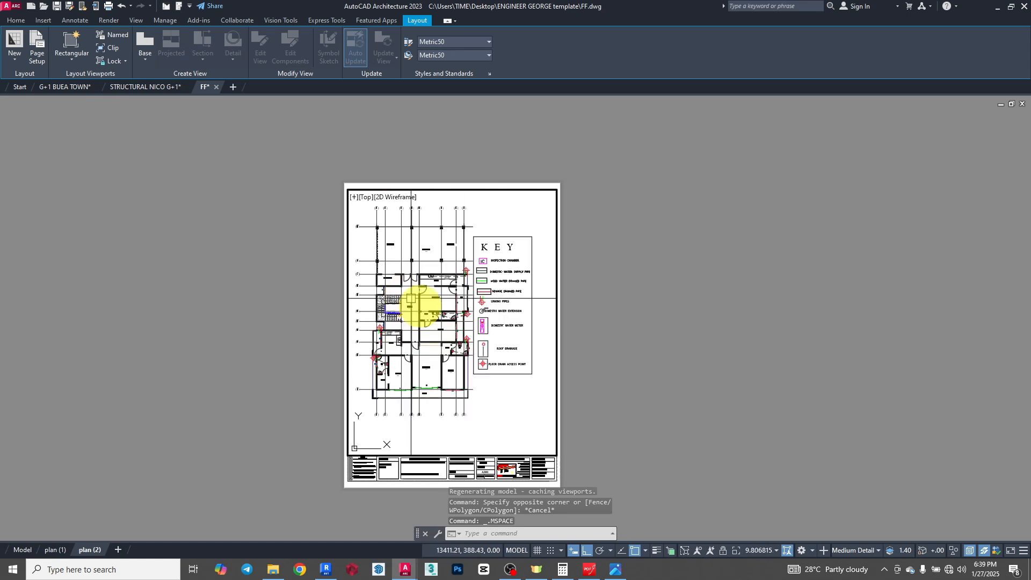
{"action": "left_click", "coordinate": [761, 551]}
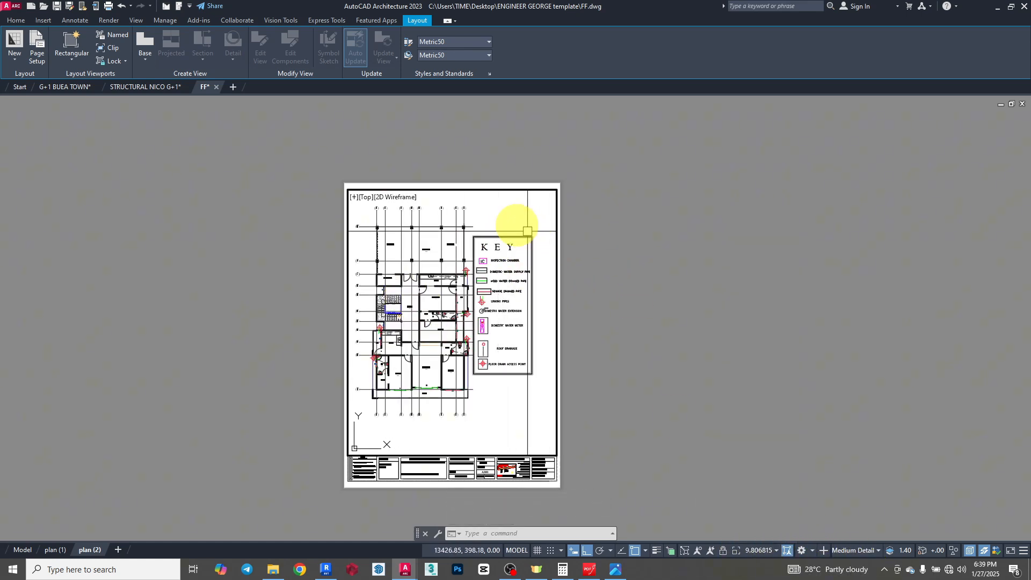
{"action": "double_click", "coordinate": [630, 220]}
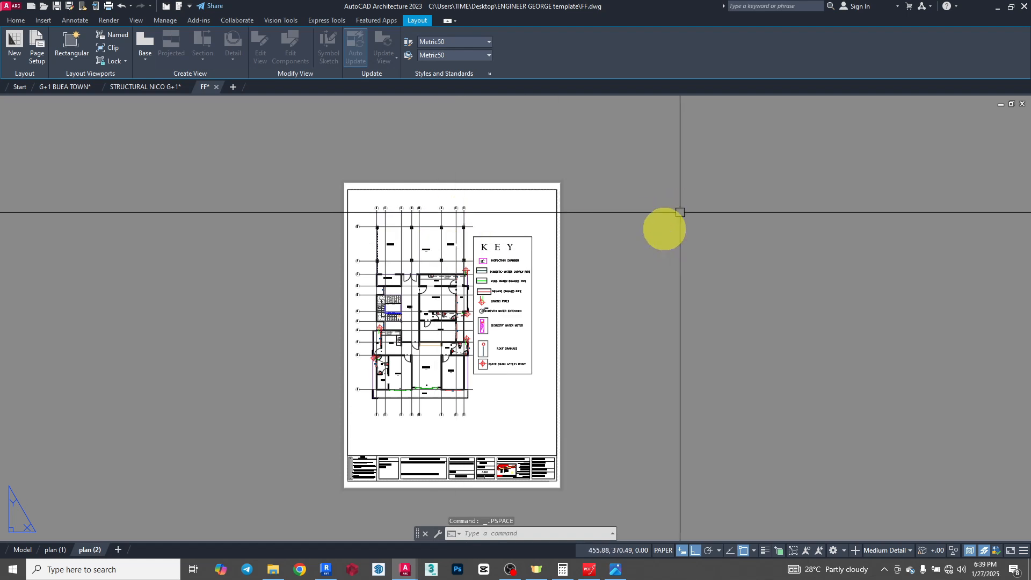
{"action": "left_click", "coordinate": [624, 247]}
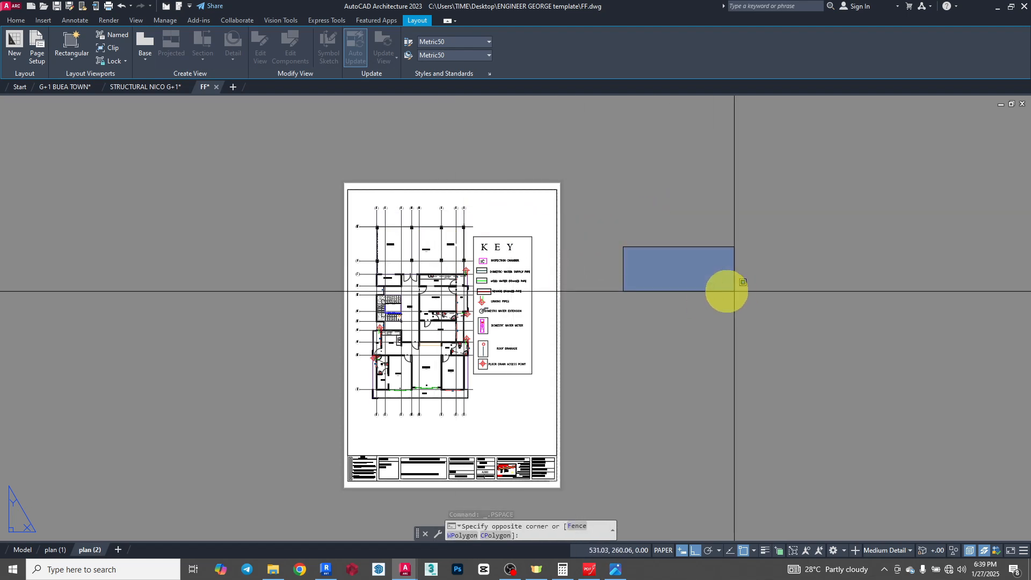
{"action": "key", "text": "Escape"}
- Reactivate the plan (2) viewport, set its scale to 1:100, position the plan and KEY within the border, and return to paper space
{"action": "double_click", "coordinate": [494, 239]}
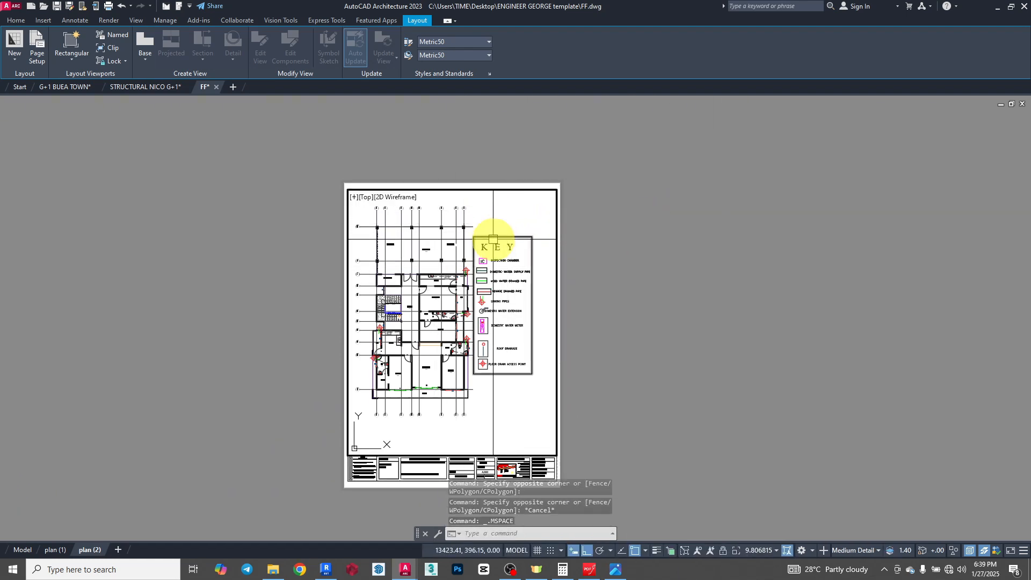
{"action": "scroll", "coordinate": [420, 272], "scroll_direction": "down", "scroll_amount": 2}
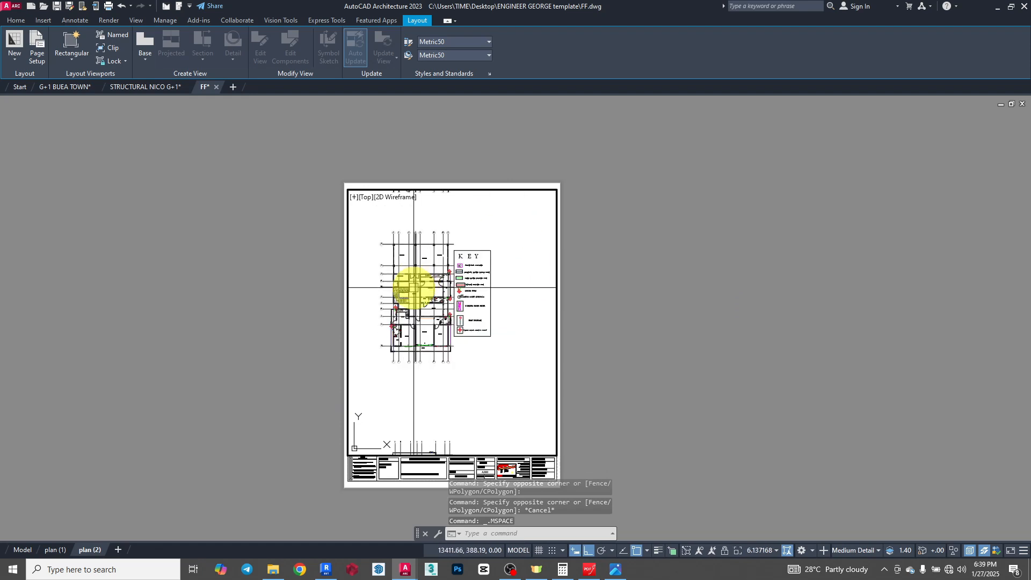
{"action": "scroll", "coordinate": [382, 267], "scroll_direction": "up", "scroll_amount": 2}
{"action": "middle_click_drag", "start_coordinate": [472, 269], "coordinate": [458, 279]}
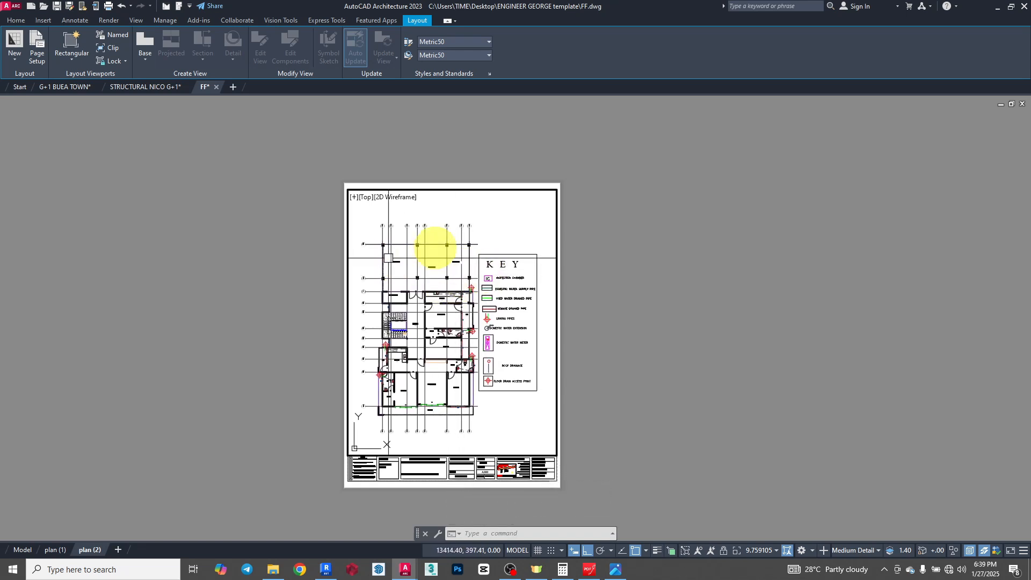
{"action": "left_click", "coordinate": [766, 549]}
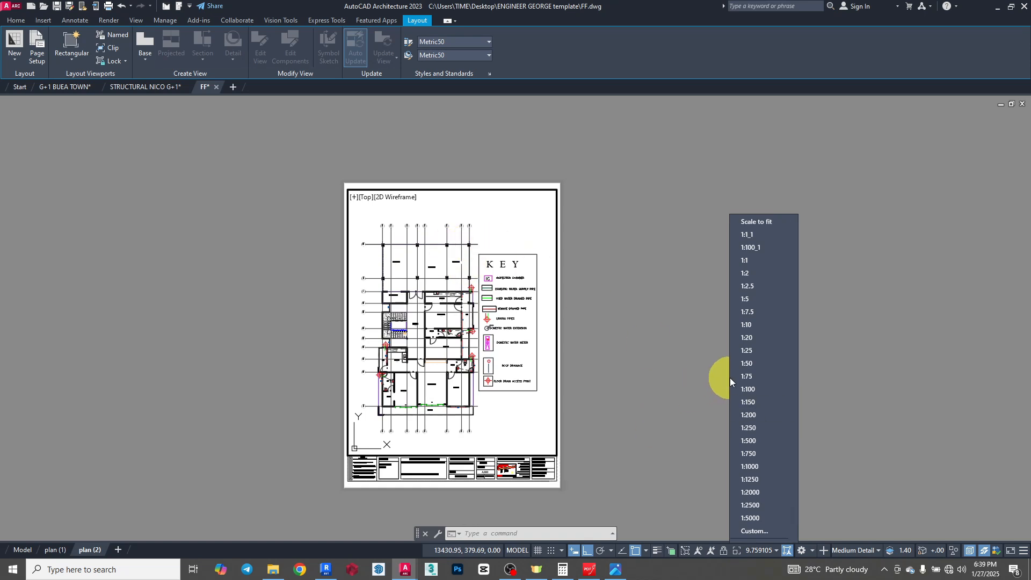
{"action": "left_click", "coordinate": [755, 389]}
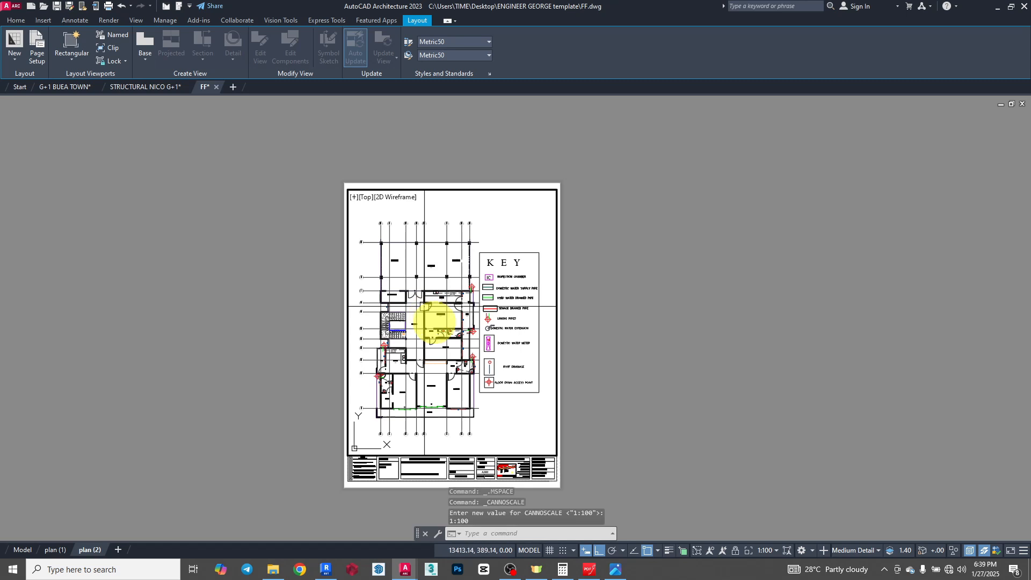
{"action": "middle_click_drag", "start_coordinate": [436, 326], "coordinate": [439, 326]}
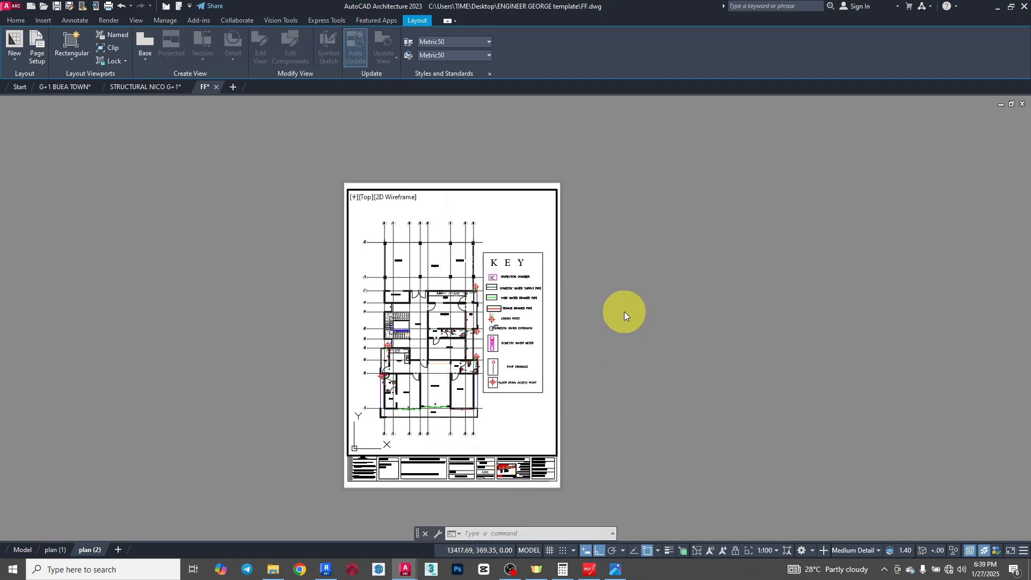
{"action": "double_click", "coordinate": [623, 306]}
- Replace the drawing title in the plan (2) title block with the placeholder text "thehe"
{"action": "scroll", "coordinate": [480, 437], "scroll_direction": "up", "scroll_amount": 5}
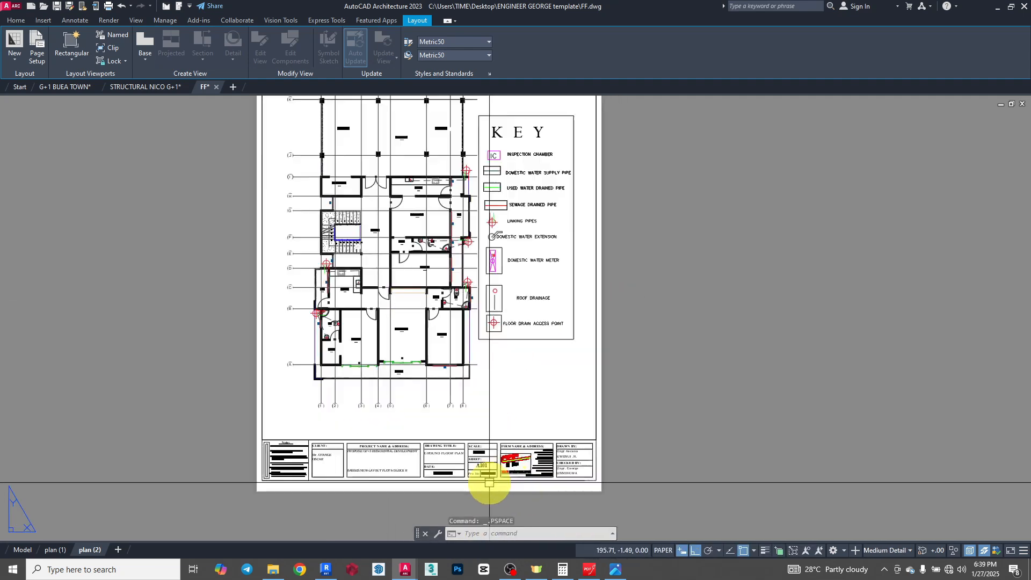
{"action": "left_click", "coordinate": [316, 359]}
{"action": "double_click", "coordinate": [316, 359]}
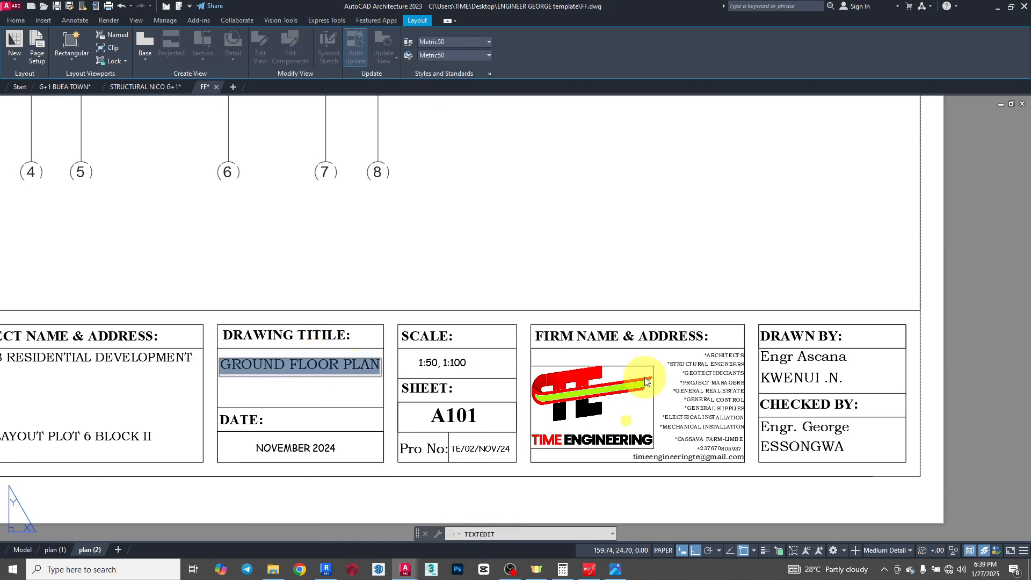
{"action": "type", "text": "thehe"}
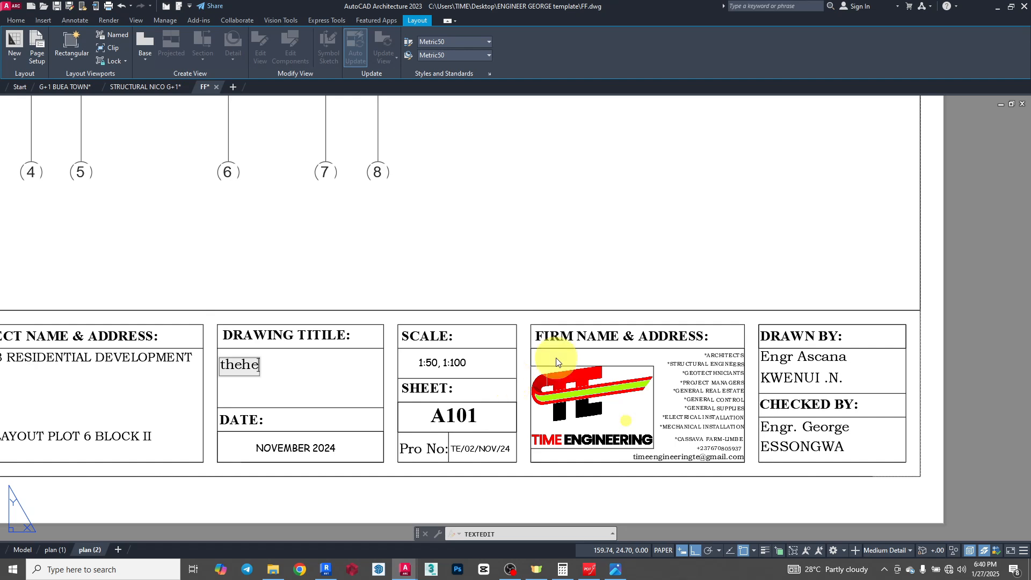
{"action": "left_click", "coordinate": [745, 268]}
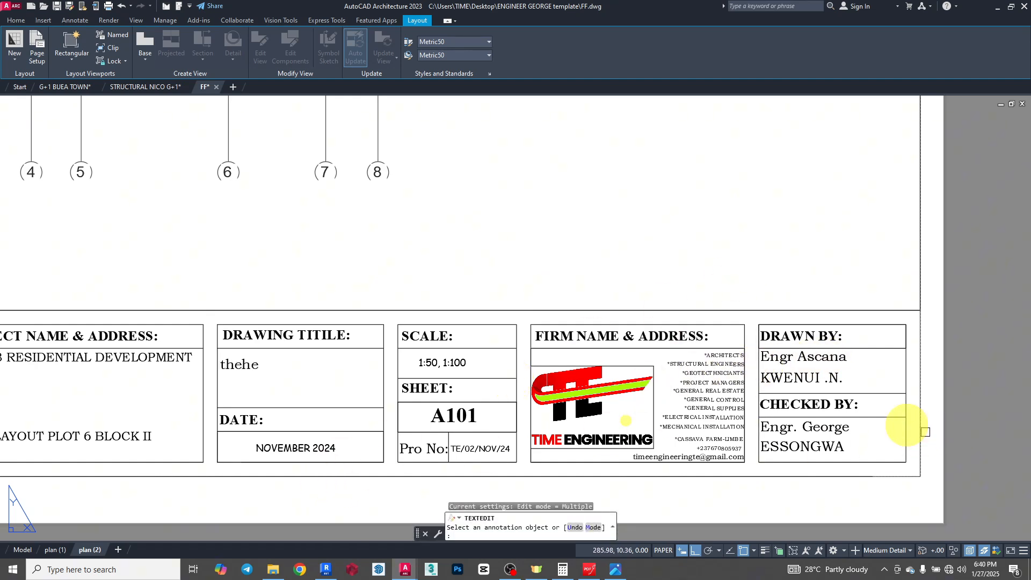
- Set the title block's sheet number to A102 and its scale text to 1:100
{"action": "scroll", "coordinate": [504, 350], "scroll_direction": "down", "scroll_amount": 4}
{"action": "scroll", "coordinate": [537, 317], "scroll_direction": "up", "scroll_amount": 6}
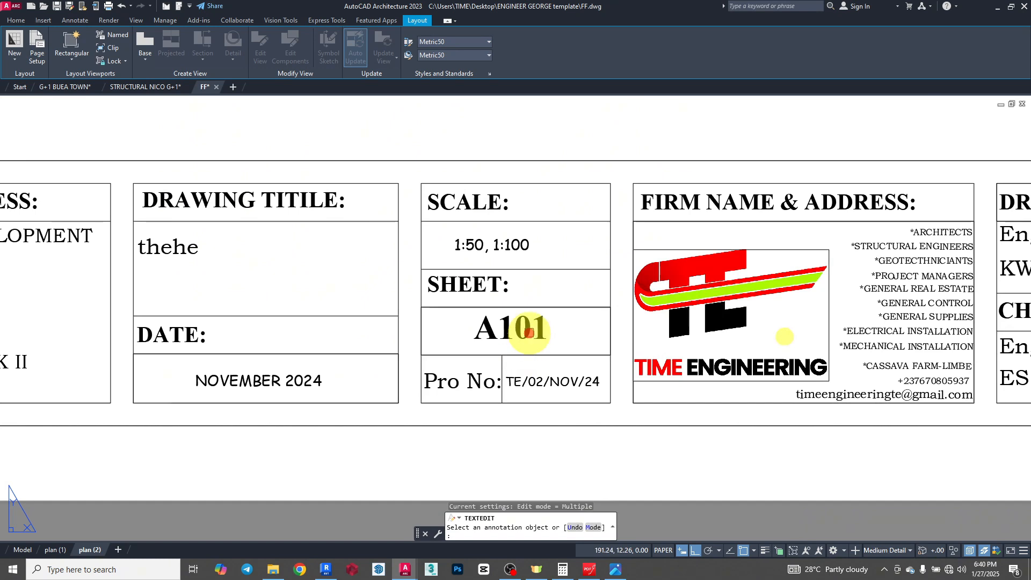
{"action": "left_click", "coordinate": [468, 421]}
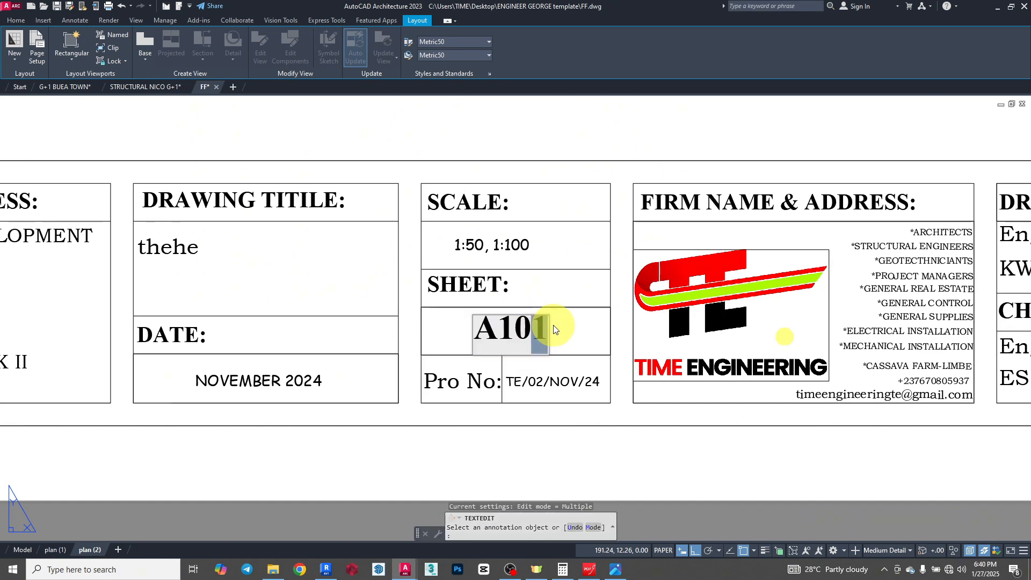
{"action": "left_click", "coordinate": [548, 378]}
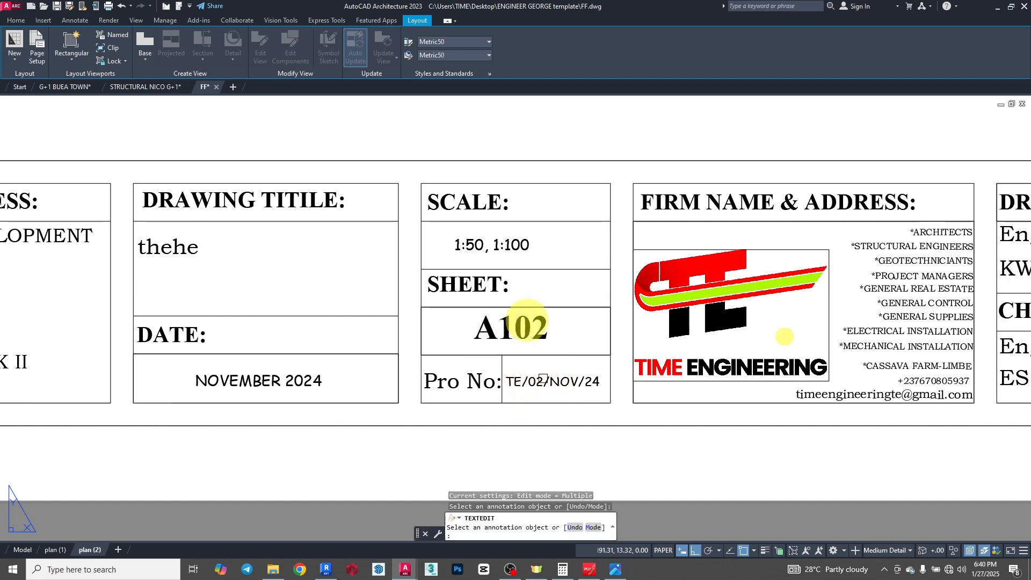
{"action": "left_click", "coordinate": [509, 258]}
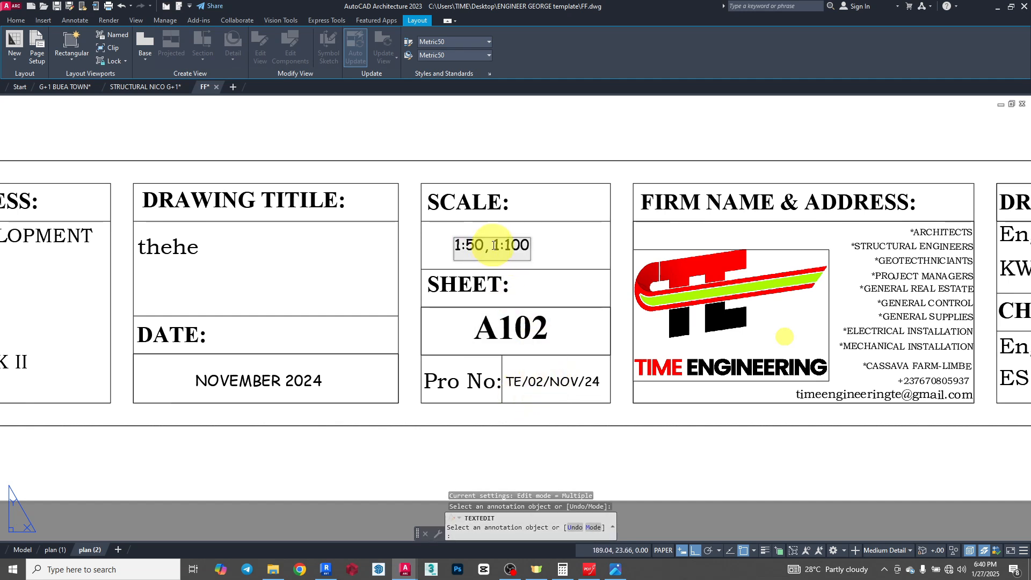
{"action": "key", "text": "Delete"}
{"action": "left_click", "coordinate": [535, 322]}
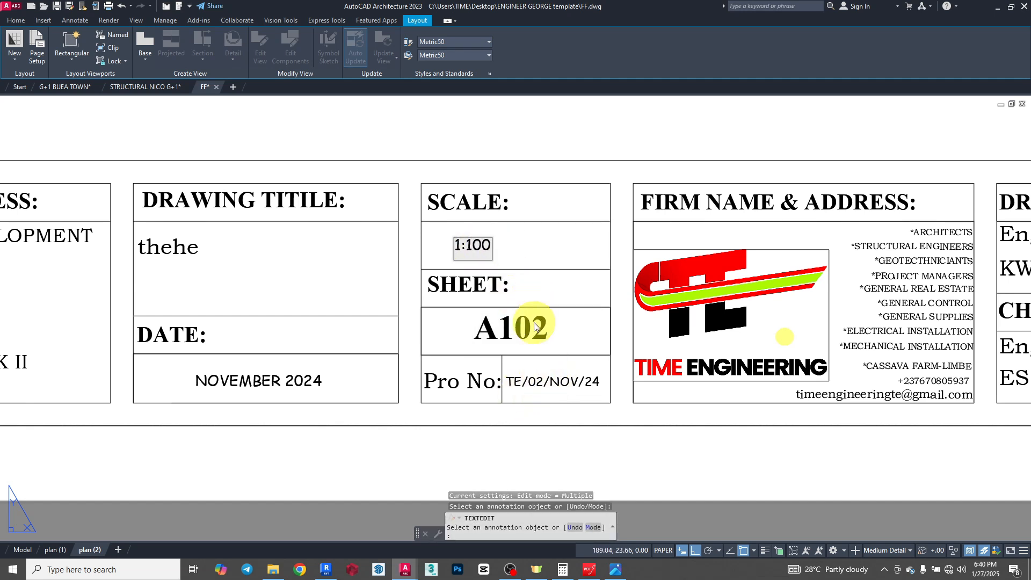
- Change the date in the title block to JANUARY 2025
{"action": "scroll", "coordinate": [763, 284], "scroll_direction": "down", "scroll_amount": 2}
{"action": "scroll", "coordinate": [393, 345], "scroll_direction": "up", "scroll_amount": 2}
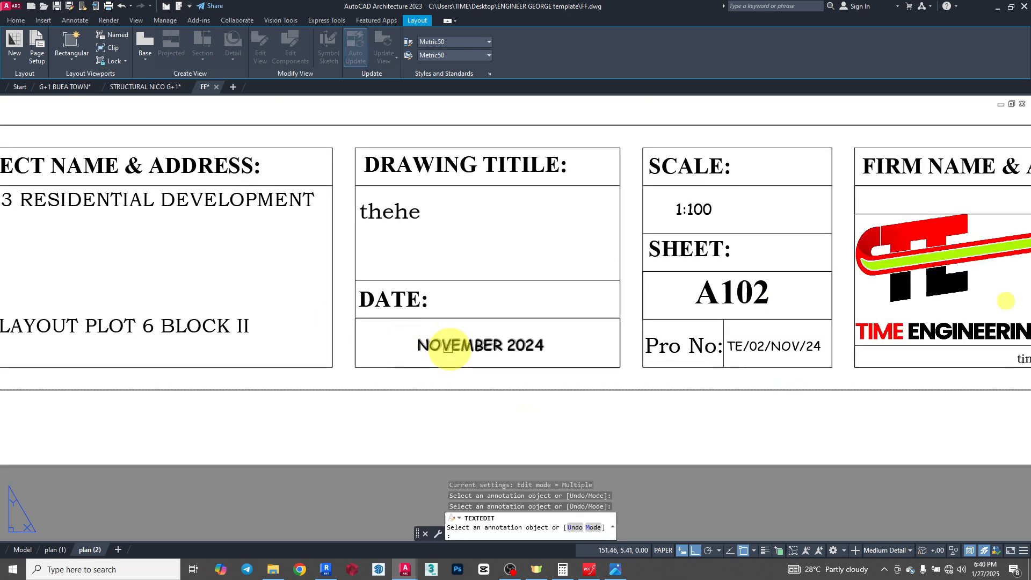
{"action": "left_click", "coordinate": [449, 345]}
{"action": "left_click", "coordinate": [546, 346]}
{"action": "left_click_drag", "start_coordinate": [534, 345], "coordinate": [407, 347]}
{"action": "type", "text": "j2025"}
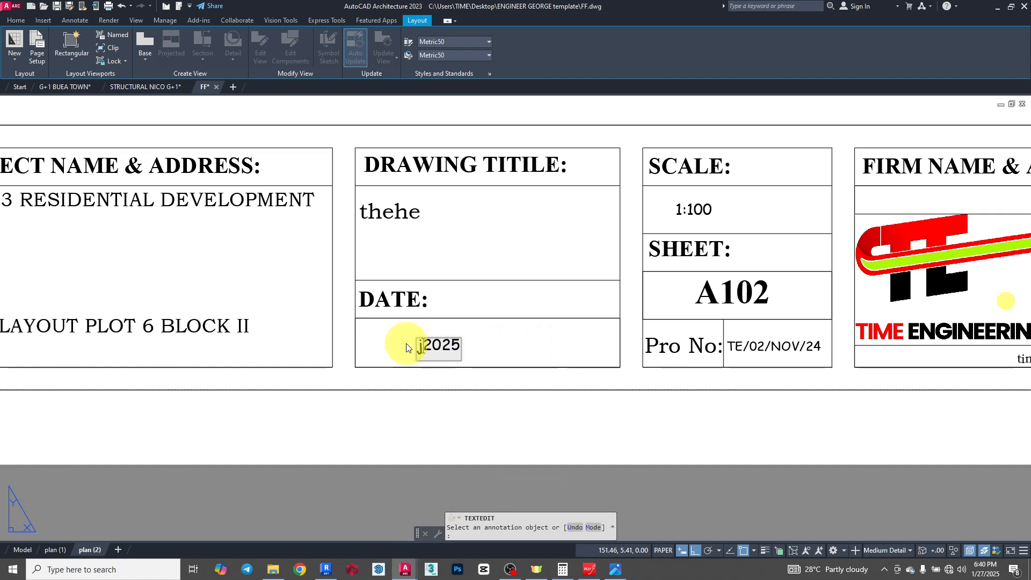
{"action": "key", "text": "BackSpace"}
{"action": "type", "text": "JANUA"}
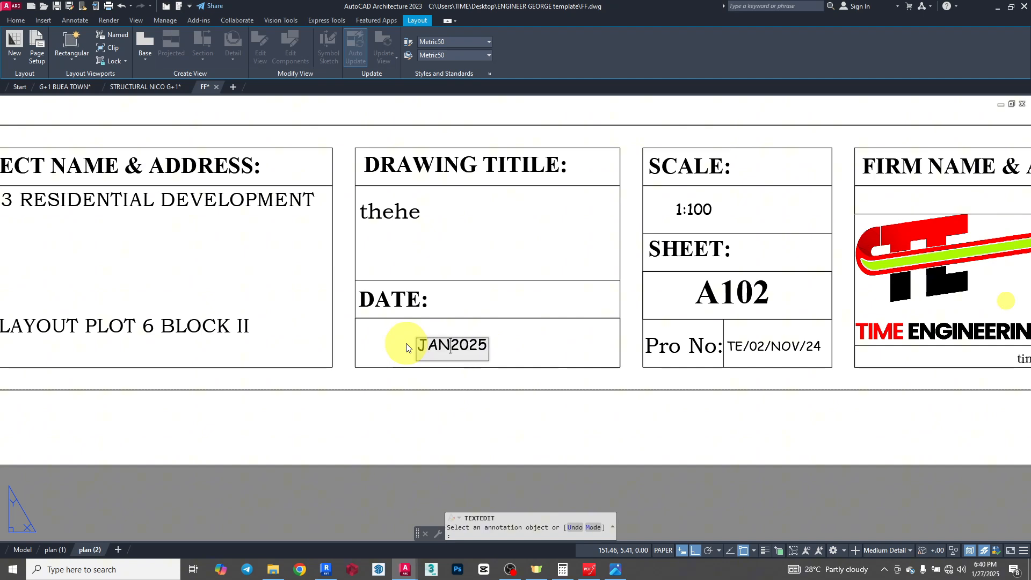
{"action": "type", "text": "RY"}
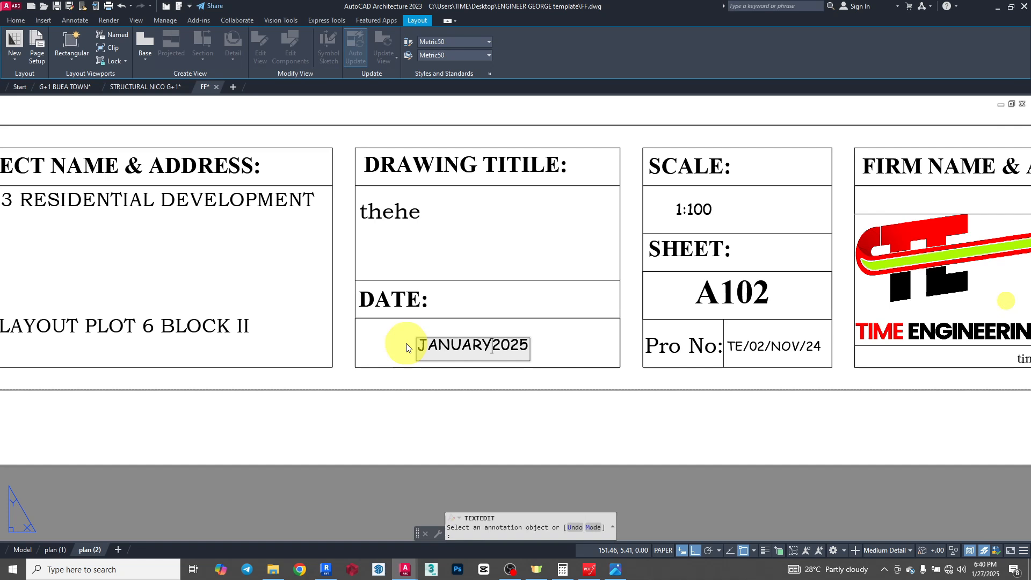
{"action": "left_click", "coordinate": [728, 432]}
- Open the plan (2) title block's project number text for editing and end the text editing command
{"action": "left_click", "coordinate": [819, 349]}
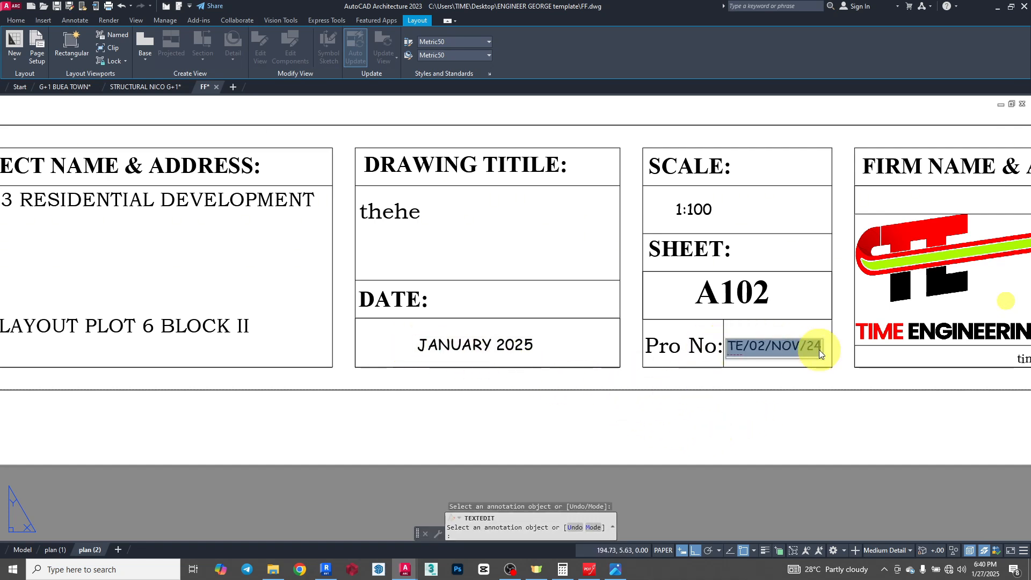
{"action": "left_click", "coordinate": [258, 302]}
{"action": "scroll", "coordinate": [443, 283], "scroll_direction": "down", "scroll_amount": 4}
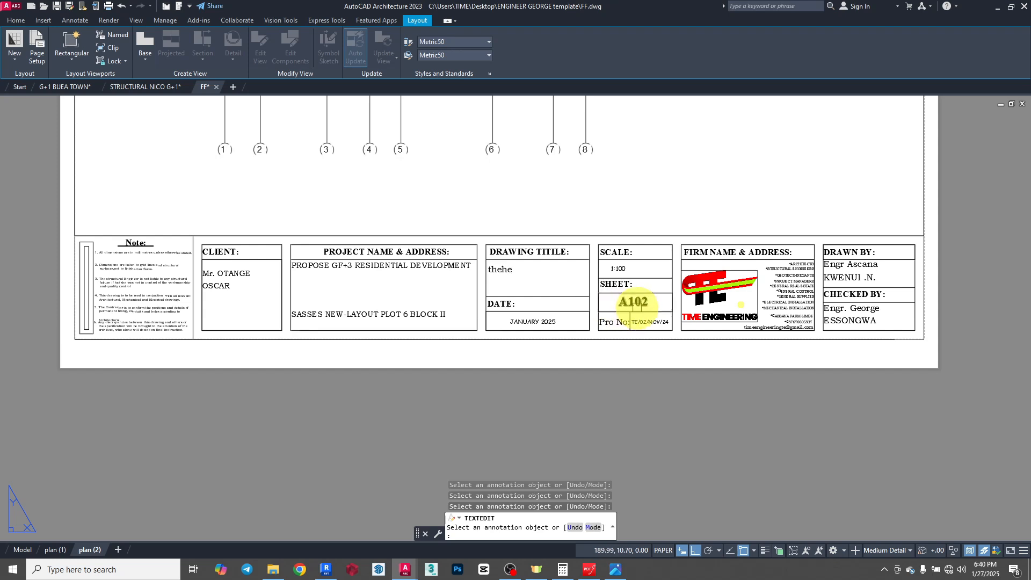
{"action": "key", "text": "Escape"}
- Create a copy of the plan (2) layout at the end of the layout list
{"action": "right_click", "coordinate": [88, 549]}
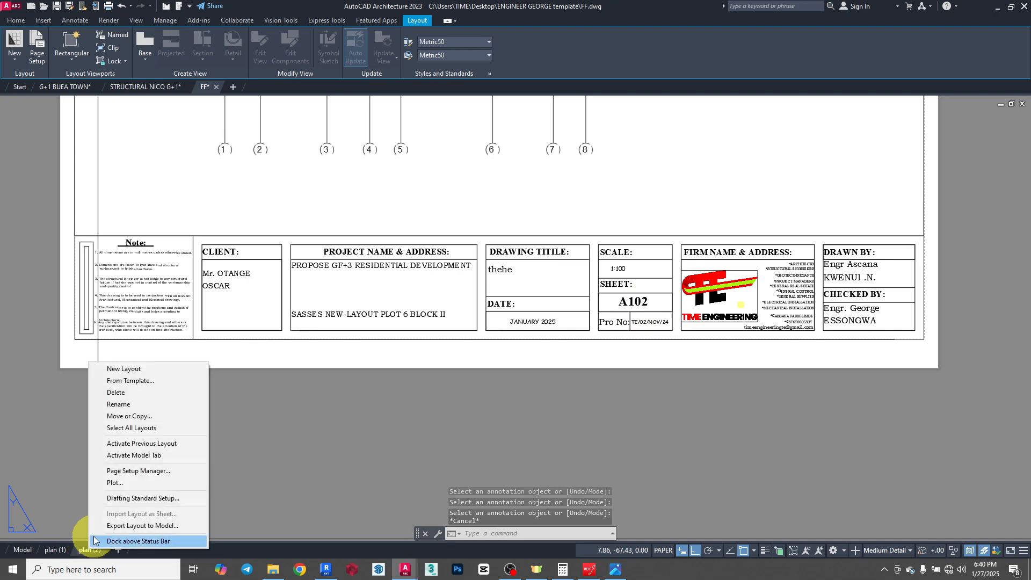
{"action": "left_click", "coordinate": [133, 418]}
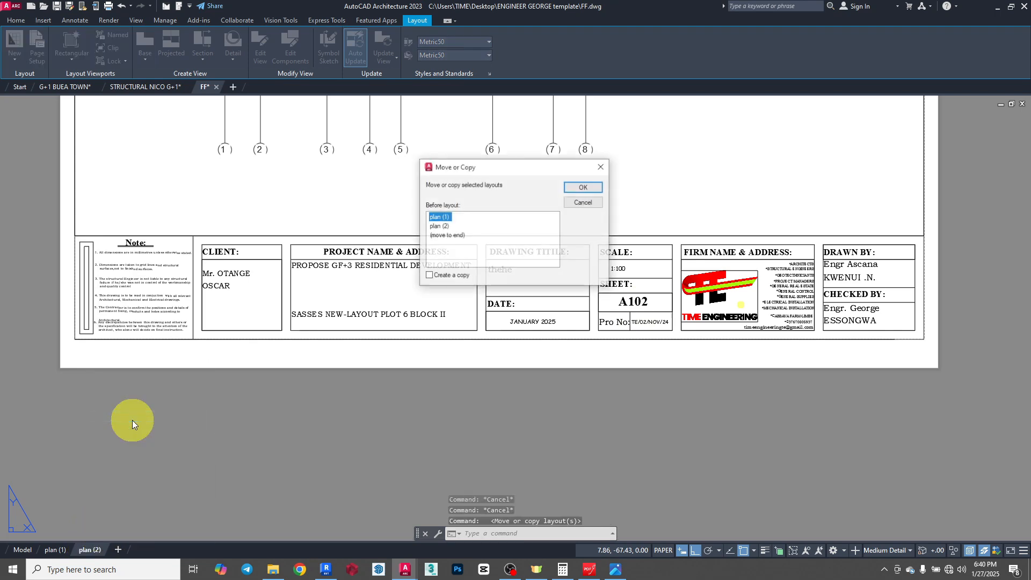
{"action": "left_click", "coordinate": [446, 235]}
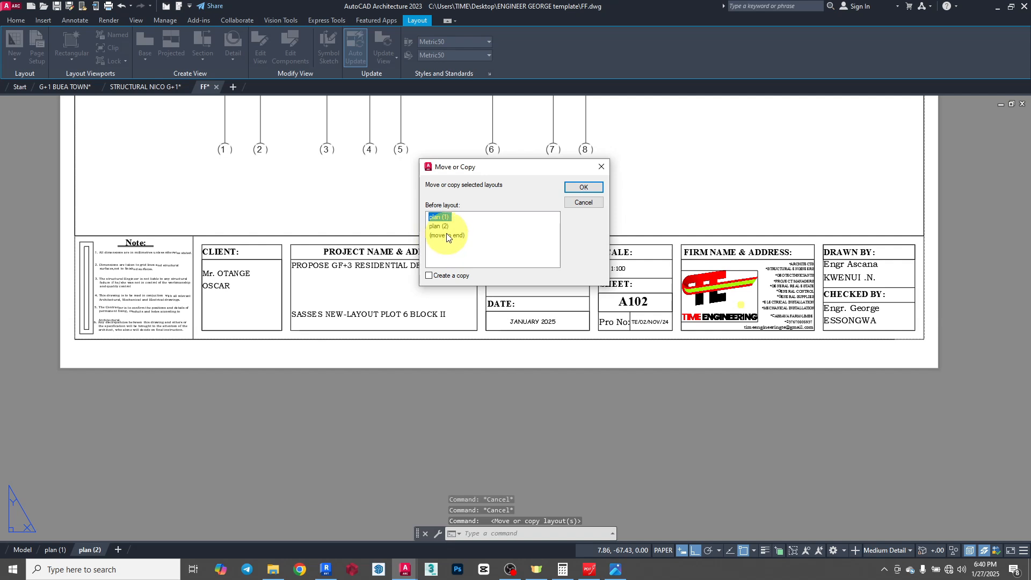
{"action": "left_click", "coordinate": [441, 278]}
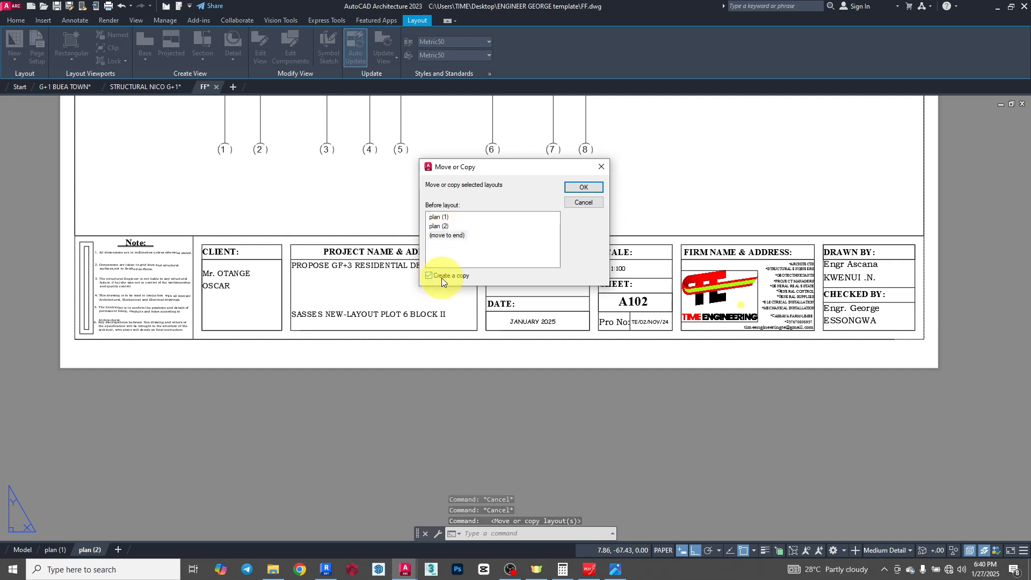
{"action": "left_click", "coordinate": [579, 188]}
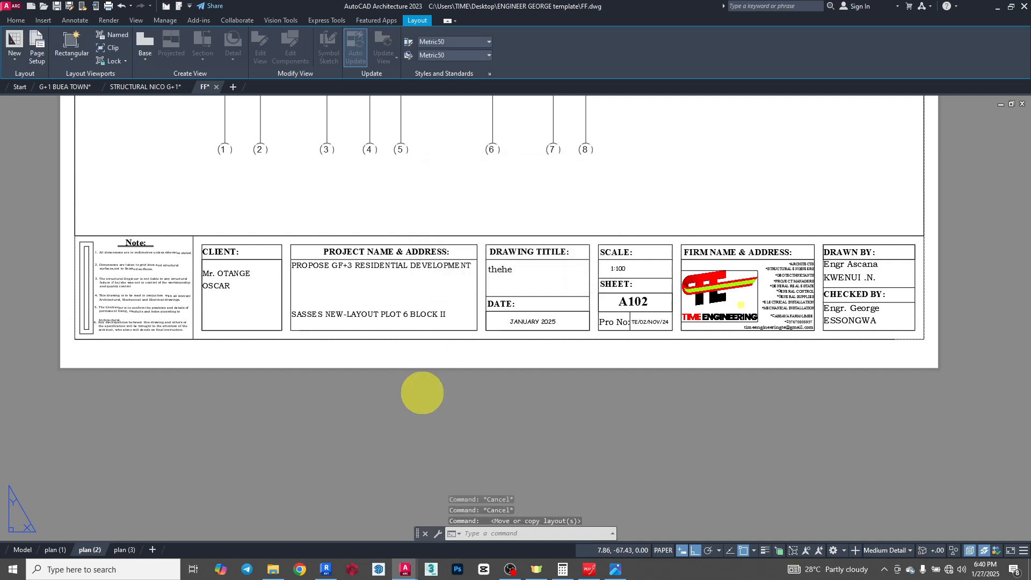
- Switch to the newly copied layout and rename it TT (3)
{"action": "left_click", "coordinate": [123, 548]}
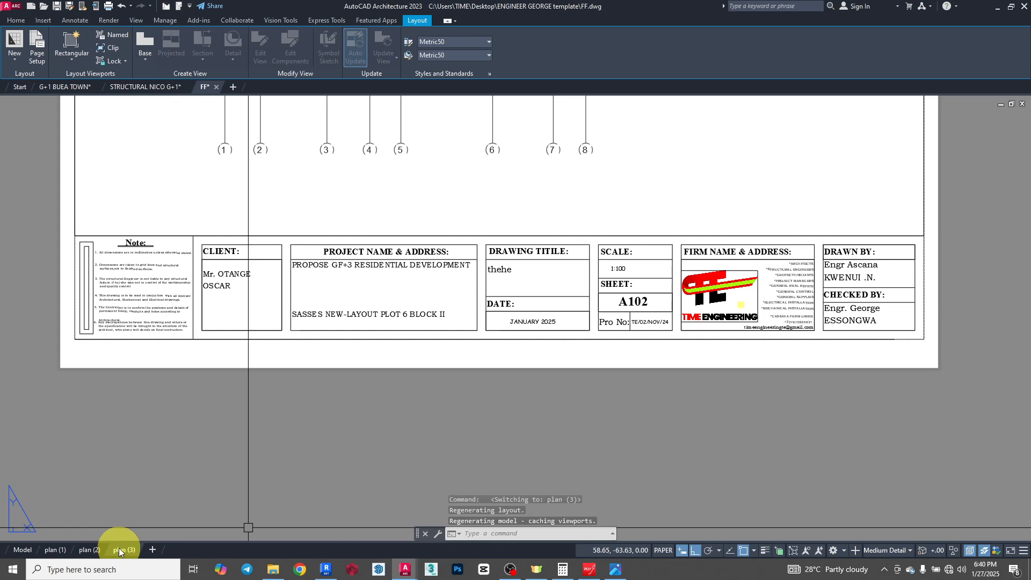
{"action": "right_click", "coordinate": [120, 551]}
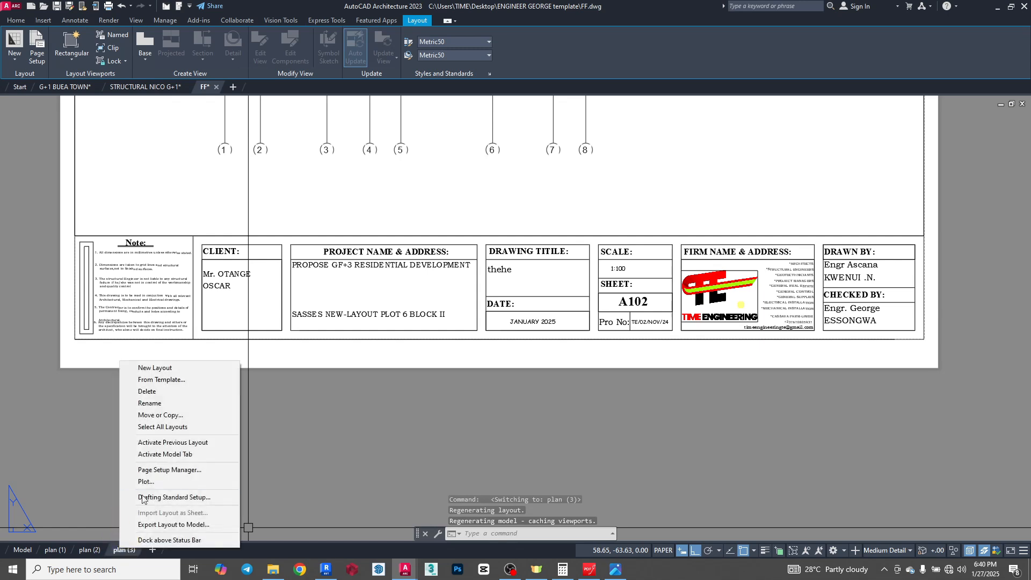
{"action": "left_click", "coordinate": [149, 403]}
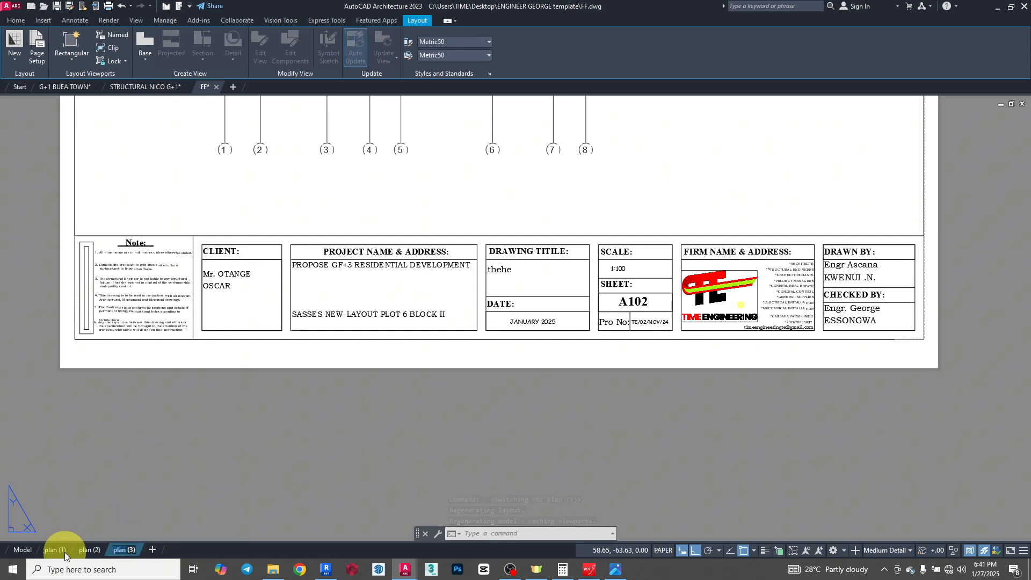
{"action": "mouse_move", "coordinate": [64, 554]}
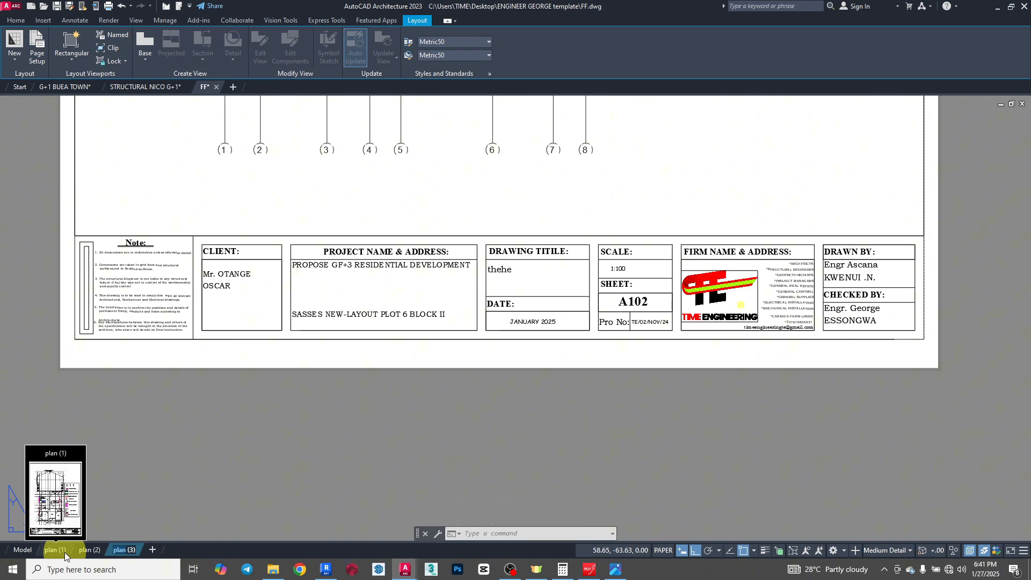
{"action": "left_click", "coordinate": [319, 435]}
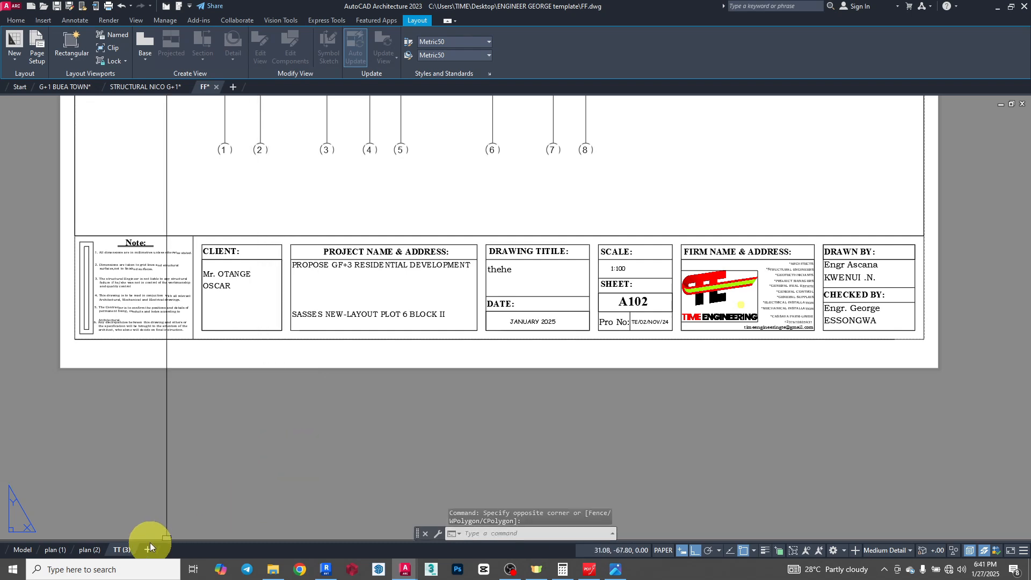
- Activate the TT (3) viewport and position another floor plan with its KEY inside the sheet border
{"action": "scroll", "coordinate": [506, 387], "scroll_direction": "down", "scroll_amount": 4}
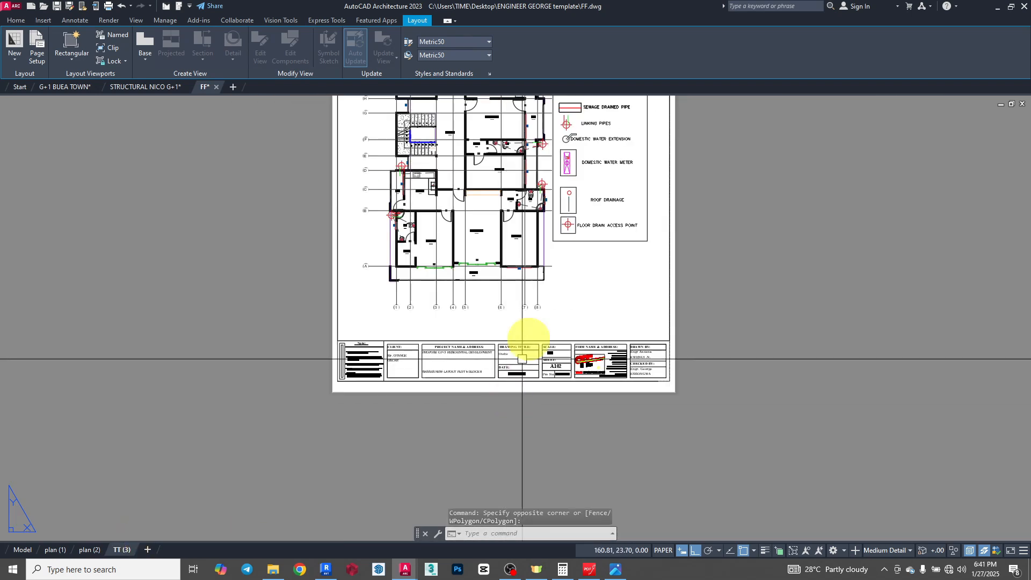
{"action": "scroll", "coordinate": [516, 310], "scroll_direction": "down", "scroll_amount": 2}
{"action": "scroll", "coordinate": [494, 315], "scroll_direction": "up", "scroll_amount": 2}
{"action": "scroll", "coordinate": [502, 322], "scroll_direction": "down", "scroll_amount": 2}
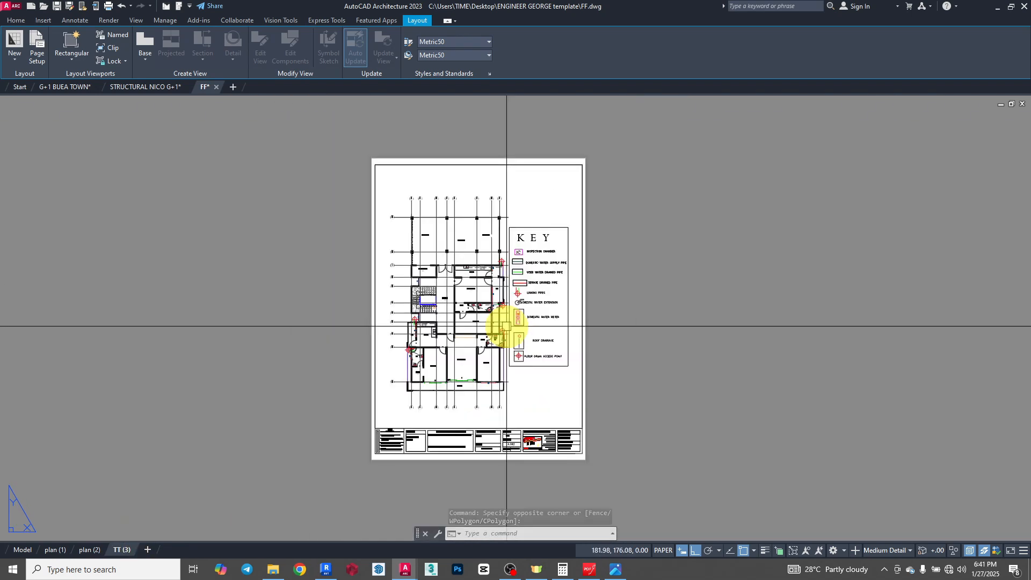
{"action": "double_click", "coordinate": [479, 298]}
{"action": "scroll", "coordinate": [451, 299], "scroll_direction": "down", "scroll_amount": 3}
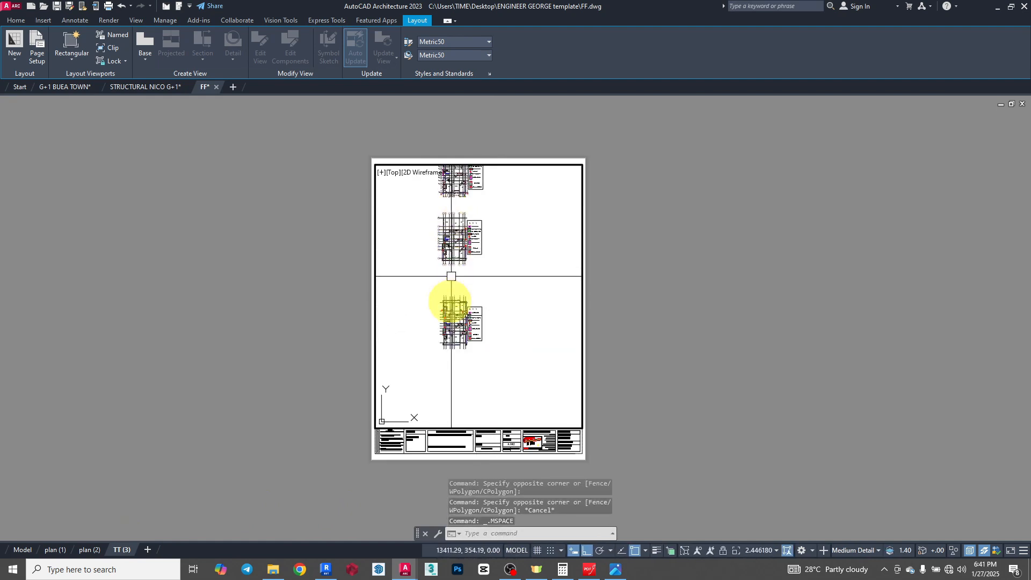
{"action": "scroll", "coordinate": [466, 343], "scroll_direction": "up", "scroll_amount": 4}
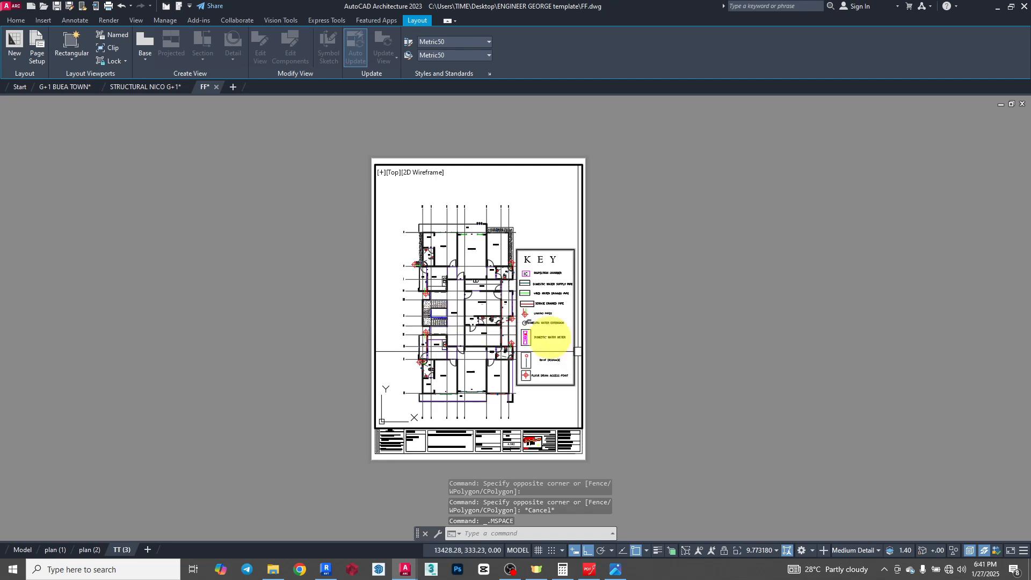
{"action": "middle_click_drag", "start_coordinate": [545, 322], "coordinate": [504, 310]}
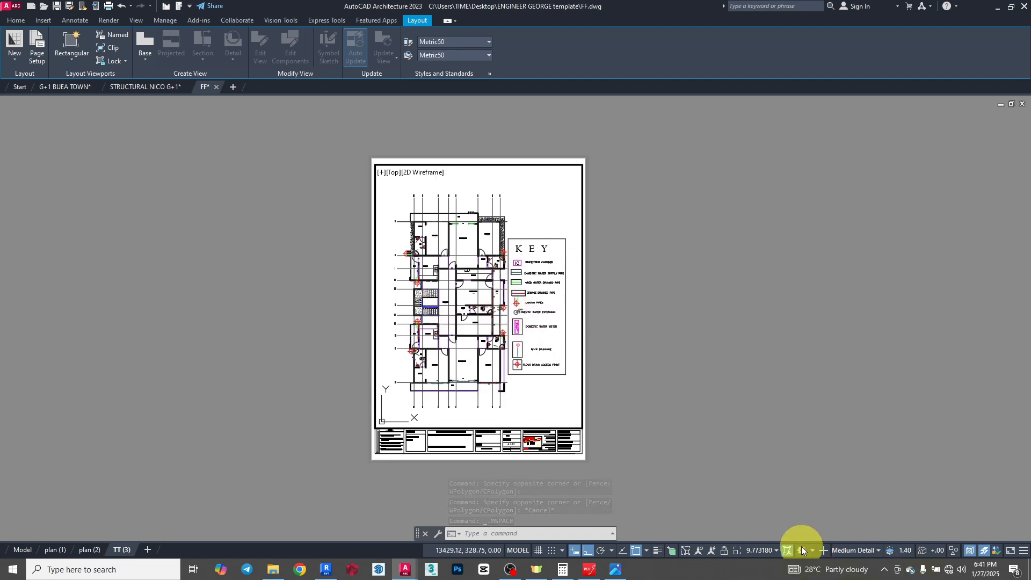
- Set the TT (3) viewport scale to 1:100 and return to paper space
{"action": "left_click", "coordinate": [763, 548]}
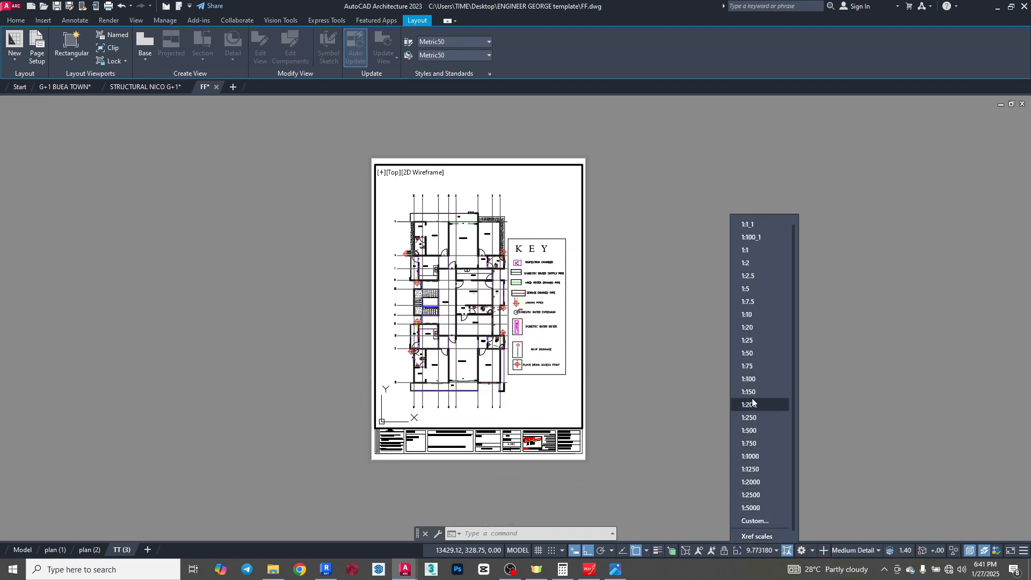
{"action": "left_click", "coordinate": [752, 379]}
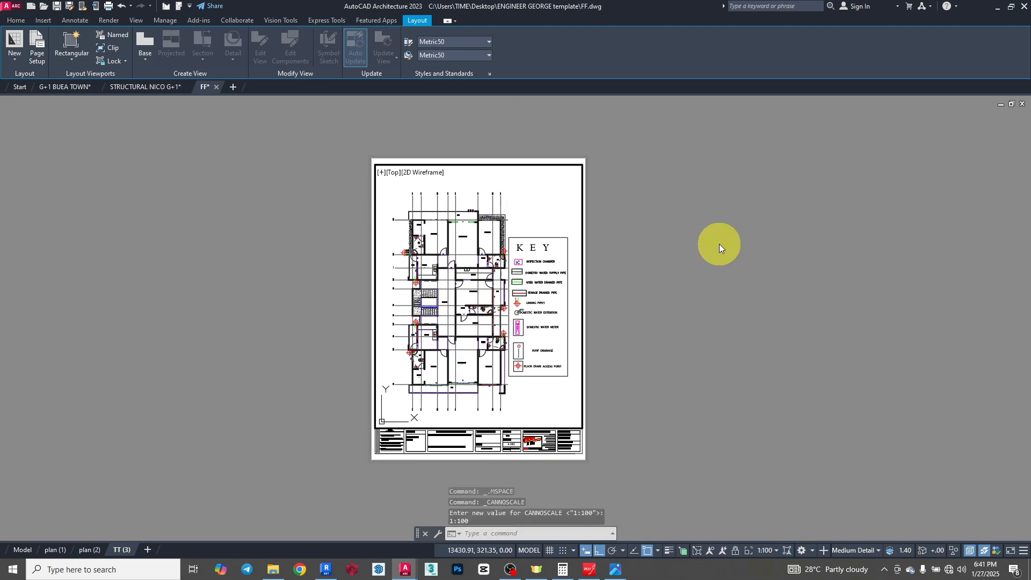
{"action": "double_click", "coordinate": [686, 222]}
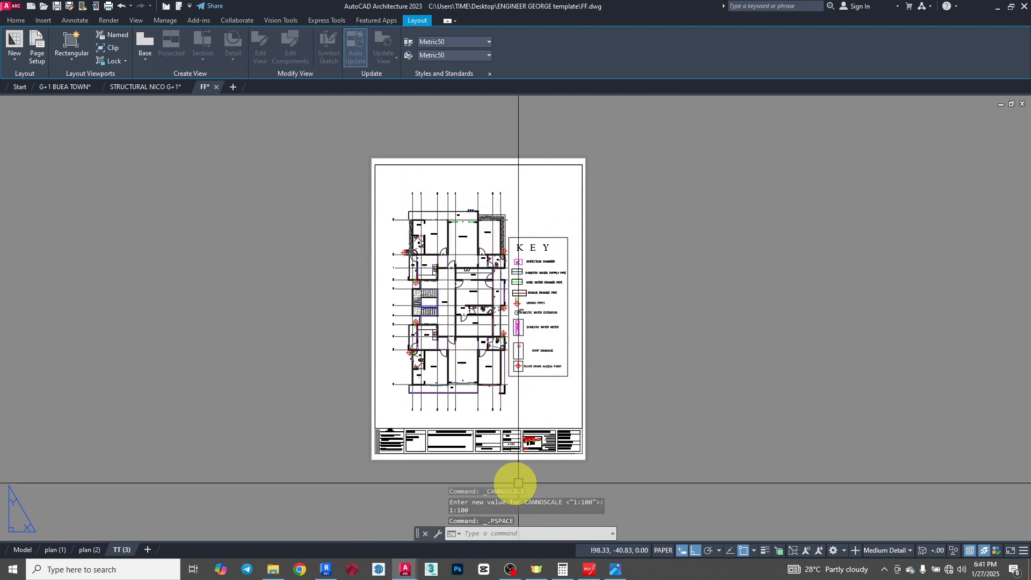
- Replace the drawing title in the TT (3) title block with FLOOR PLAN 2
{"action": "scroll", "coordinate": [515, 474], "scroll_direction": "up", "scroll_amount": 4}
{"action": "scroll", "coordinate": [430, 392], "scroll_direction": "up", "scroll_amount": 4}
{"action": "double_click", "coordinate": [381, 335]}
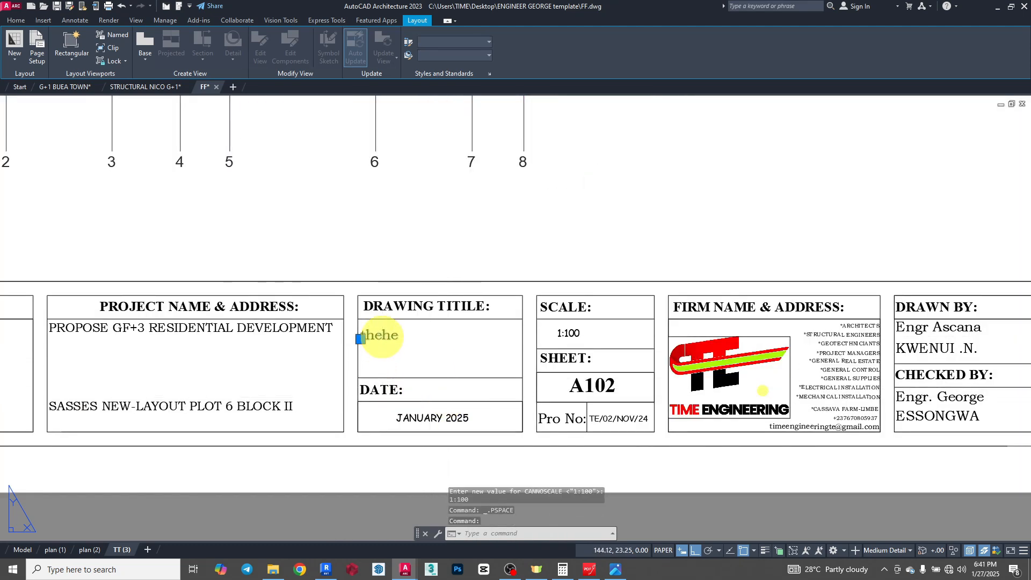
{"action": "type", "text": "FLOO"}
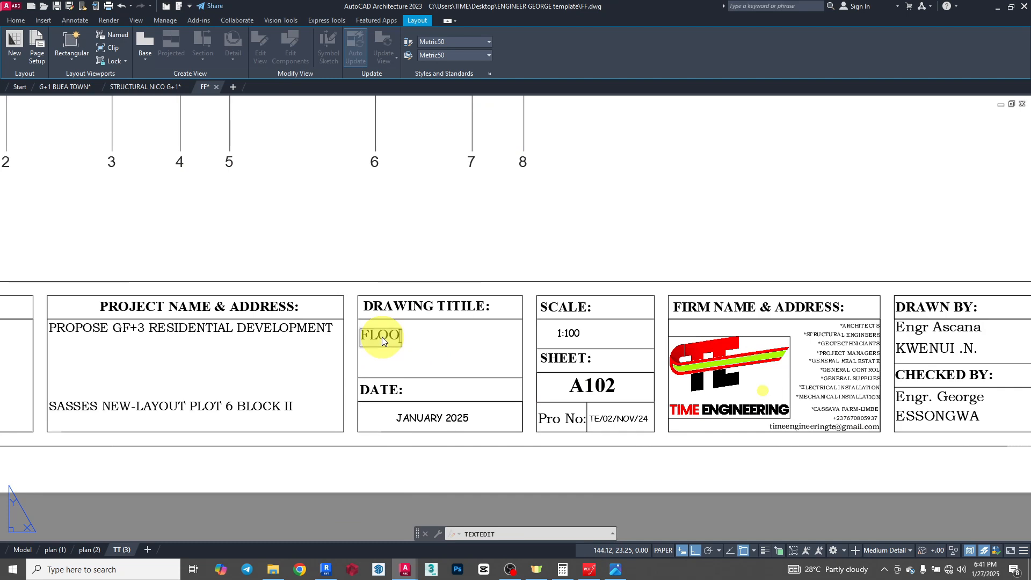
{"action": "type", "text": "R  PLAN"}
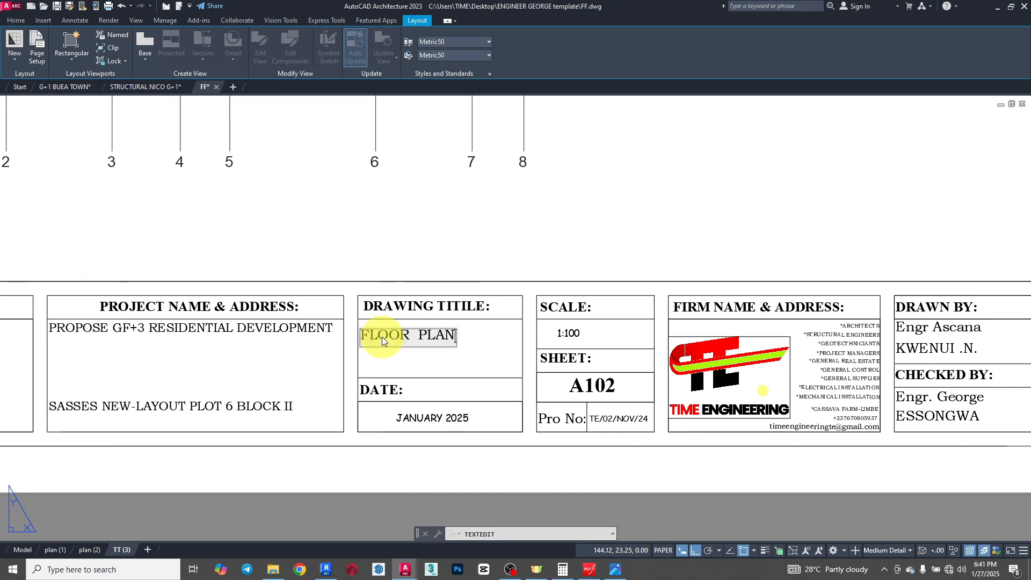
{"action": "type", "text": " 2"}
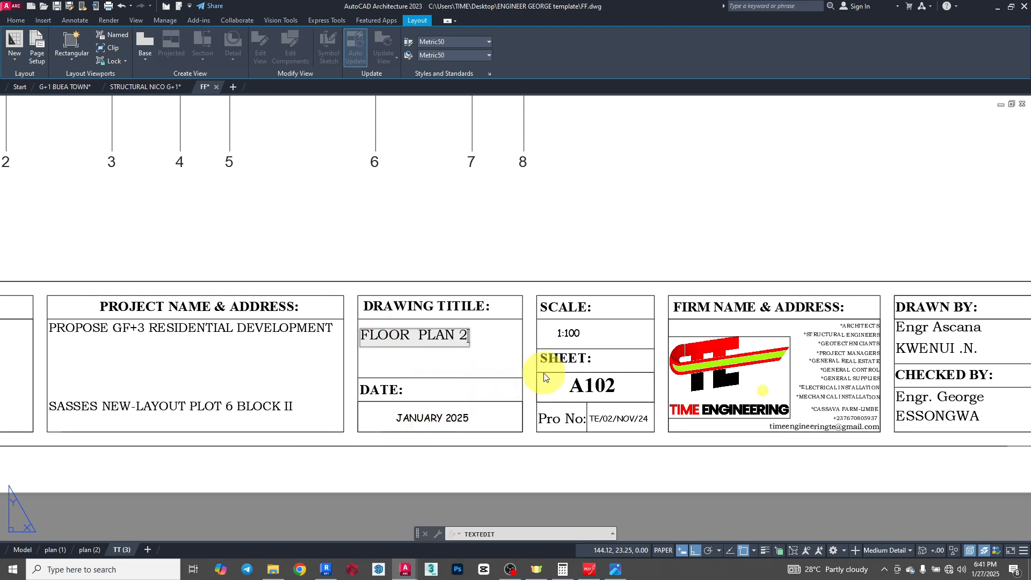
- Change the TT (3) sheet number to A103 and end the text editing command
{"action": "left_click", "coordinate": [606, 391]}
{"action": "left_click", "coordinate": [609, 386]}
{"action": "left_click", "coordinate": [609, 385]}
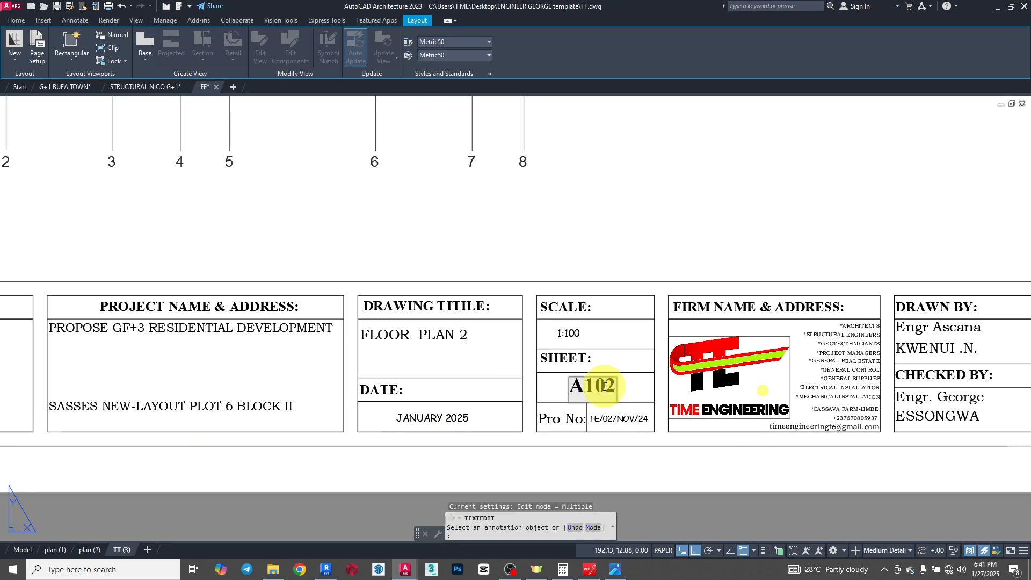
{"action": "left_click_drag", "start_coordinate": [605, 385], "coordinate": [619, 382]}
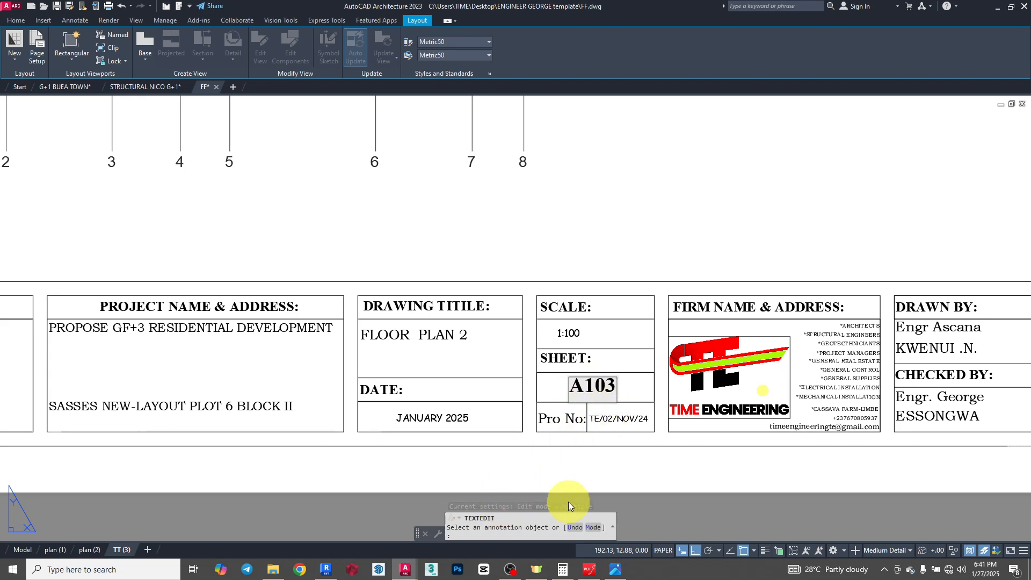
{"action": "left_click", "coordinate": [713, 189]}
{"action": "scroll", "coordinate": [475, 333], "scroll_direction": "down", "scroll_amount": 8}
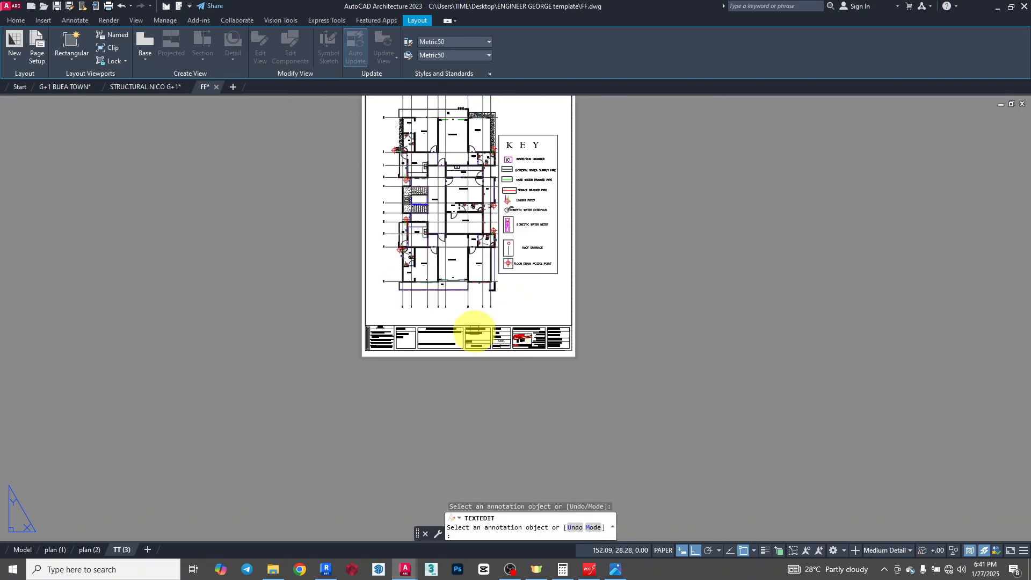
{"action": "key", "text": "Escape"}
{"action": "scroll", "coordinate": [506, 241], "scroll_direction": "up", "scroll_amount": 2}
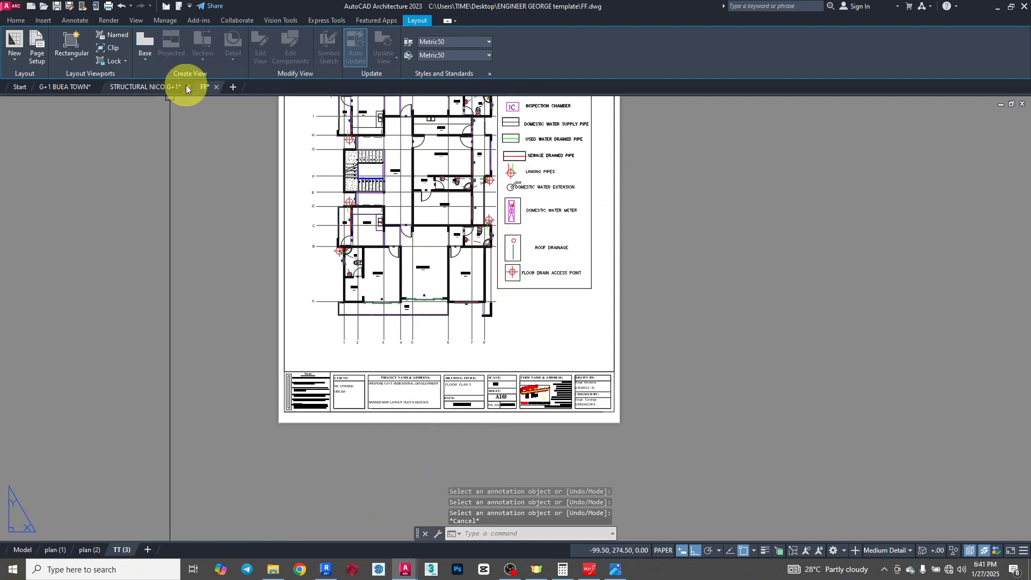
- Close all other open drawings, saving their changes, so that only FF.dwg remains open
{"action": "mouse_move", "coordinate": [186, 85]}
{"action": "left_click", "coordinate": [170, 110]}
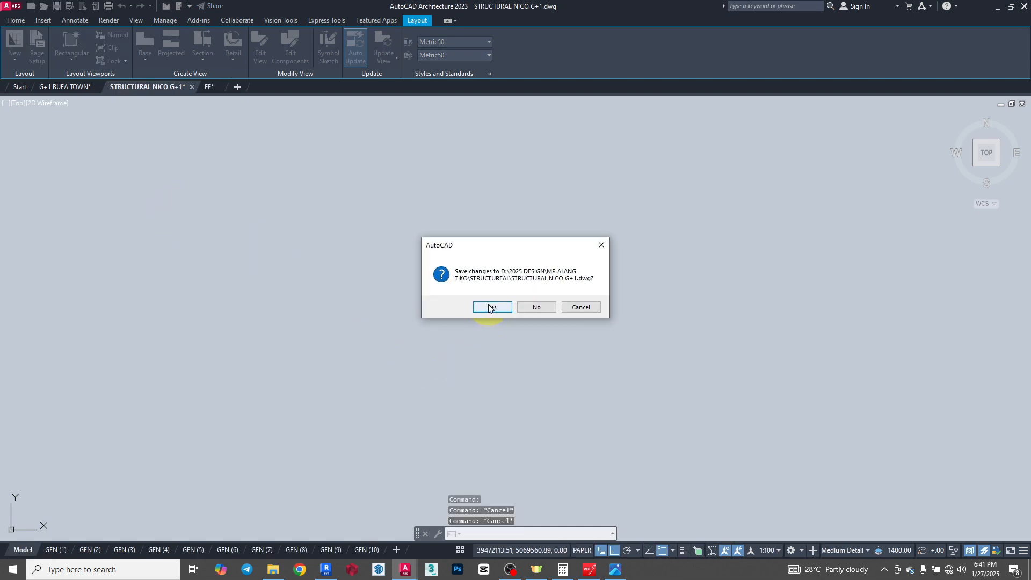
{"action": "left_click", "coordinate": [488, 306]}
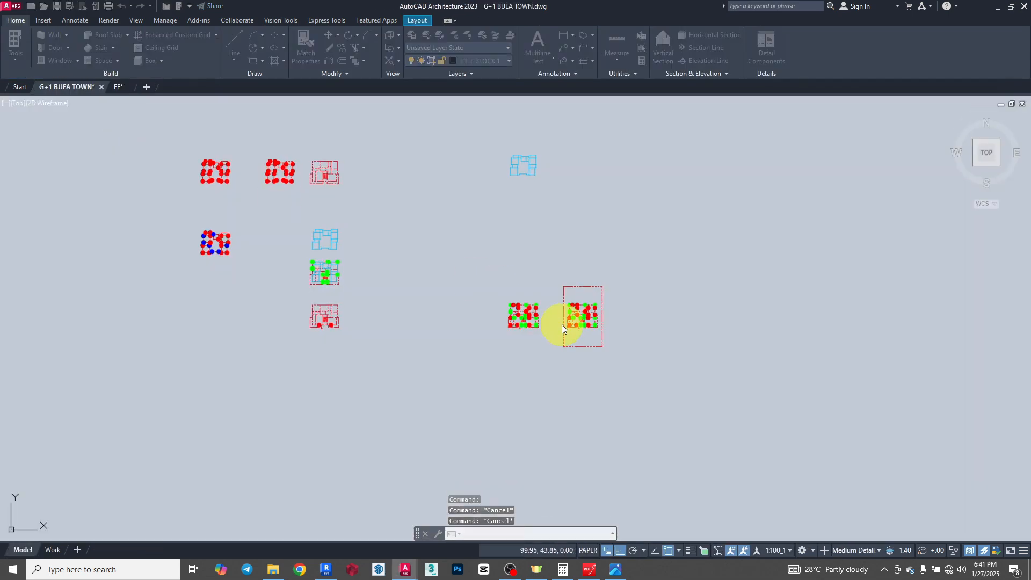
{"action": "left_click", "coordinate": [503, 307]}
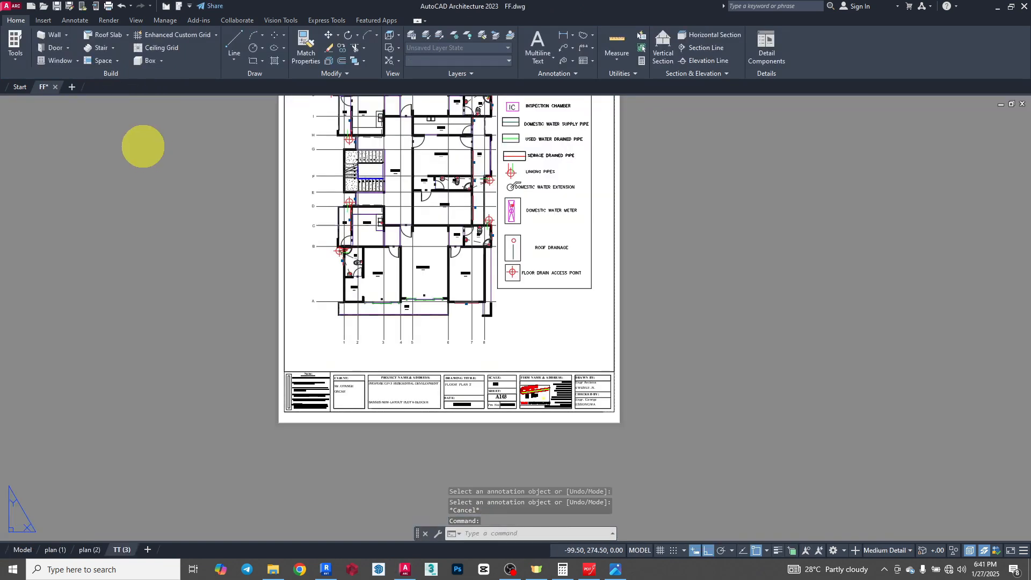
- Open the Publish dialog for the model and layout sheets of FF.dwg
{"action": "scroll", "coordinate": [460, 368], "scroll_direction": "down", "scroll_amount": 4}
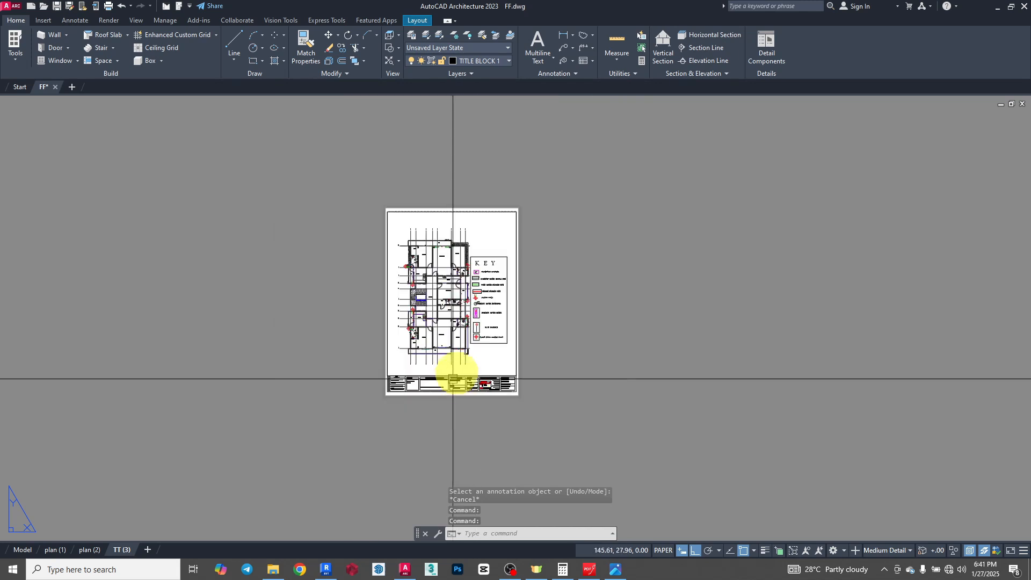
{"action": "scroll", "coordinate": [460, 311], "scroll_direction": "up", "scroll_amount": 2}
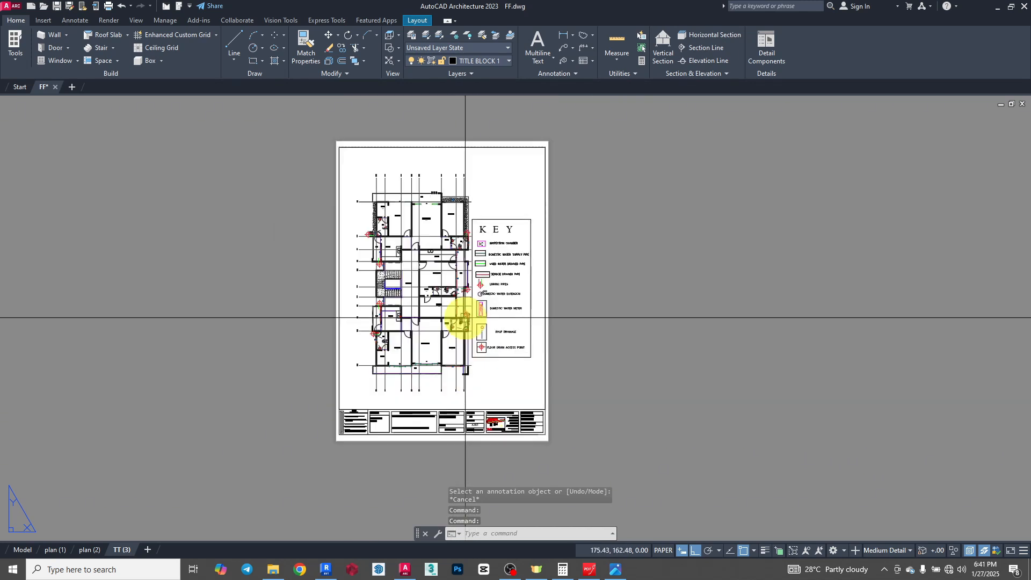
{"action": "left_click", "coordinate": [11, 8]}
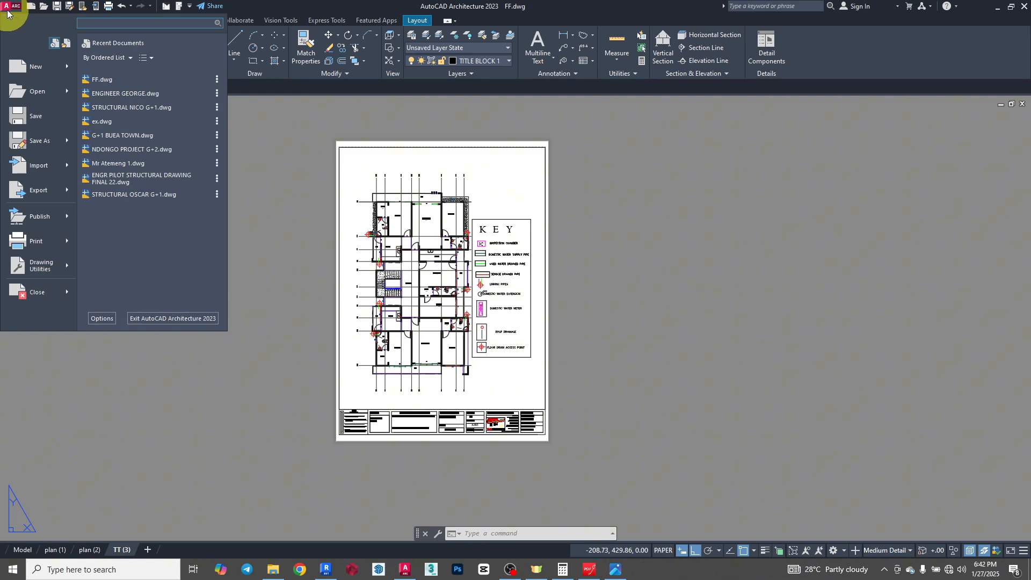
{"action": "left_click", "coordinate": [40, 217]}
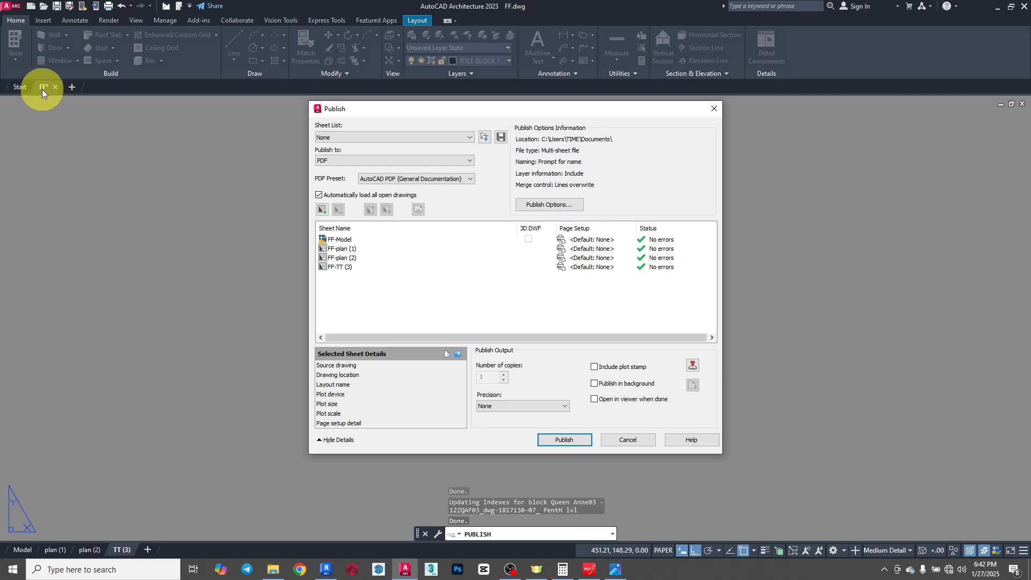
- Remove the FF-Model sheet from the publish list and set the output precision to For Architecture
{"action": "left_click", "coordinate": [334, 240]}
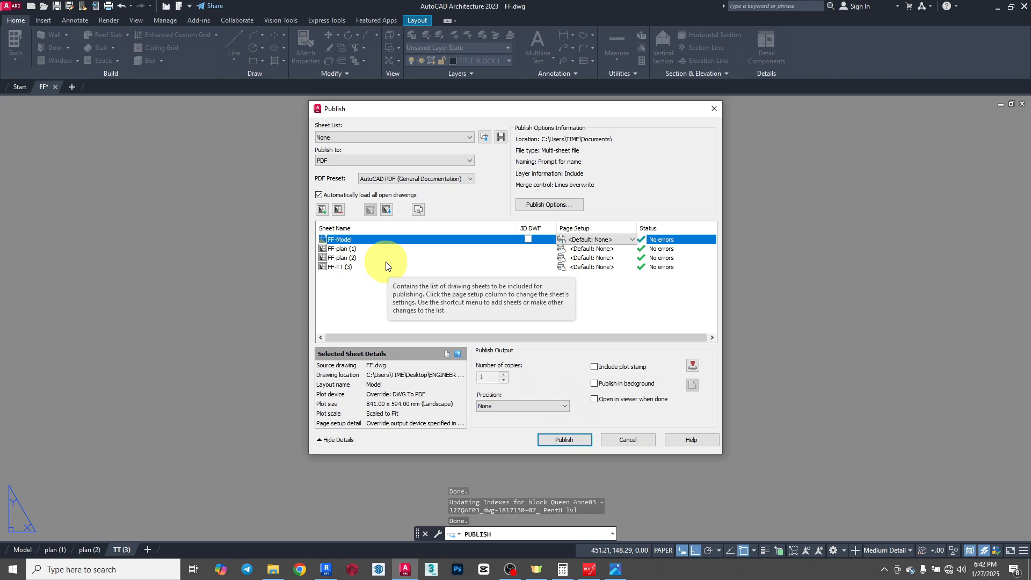
{"action": "key", "text": "Delete"}
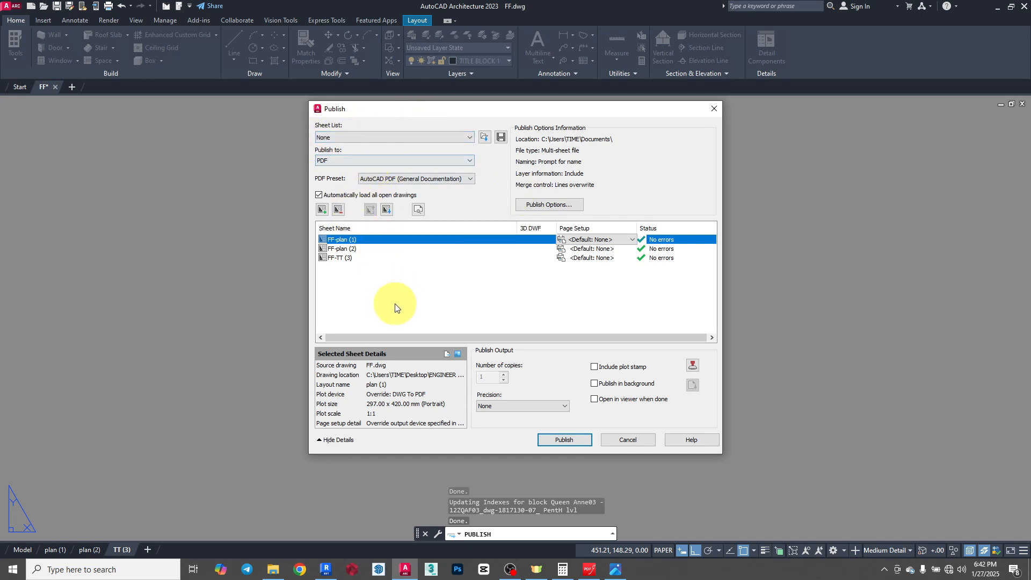
{"action": "left_click", "coordinate": [563, 405]}
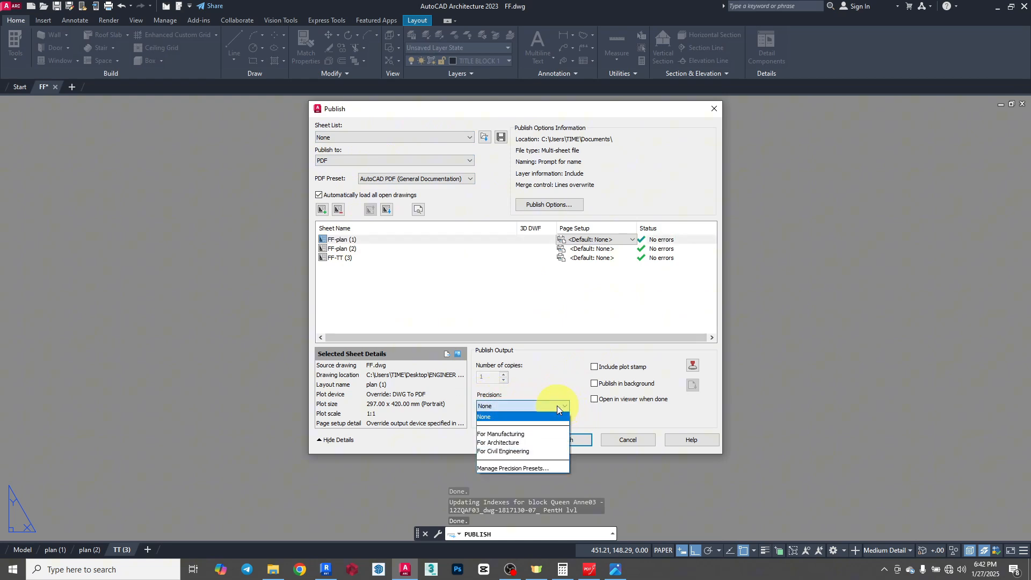
{"action": "left_click", "coordinate": [503, 442]}
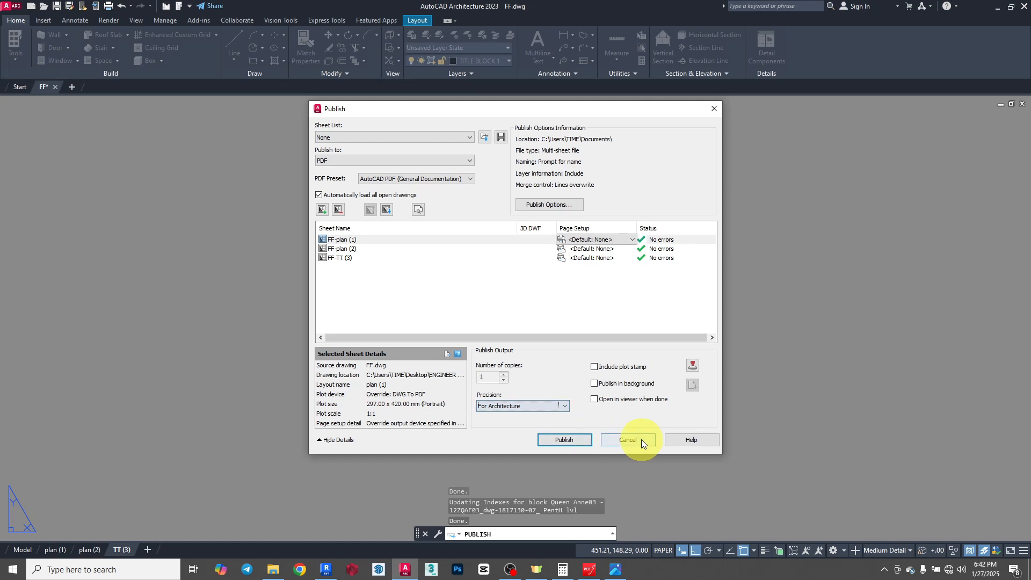
{"action": "left_click", "coordinate": [565, 407]}
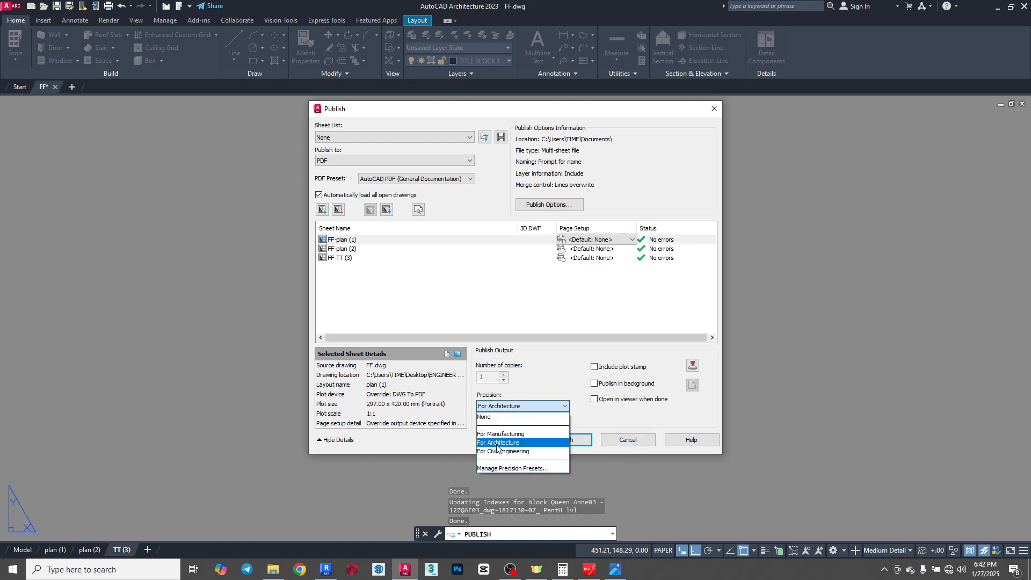
{"action": "left_click", "coordinate": [508, 443]}
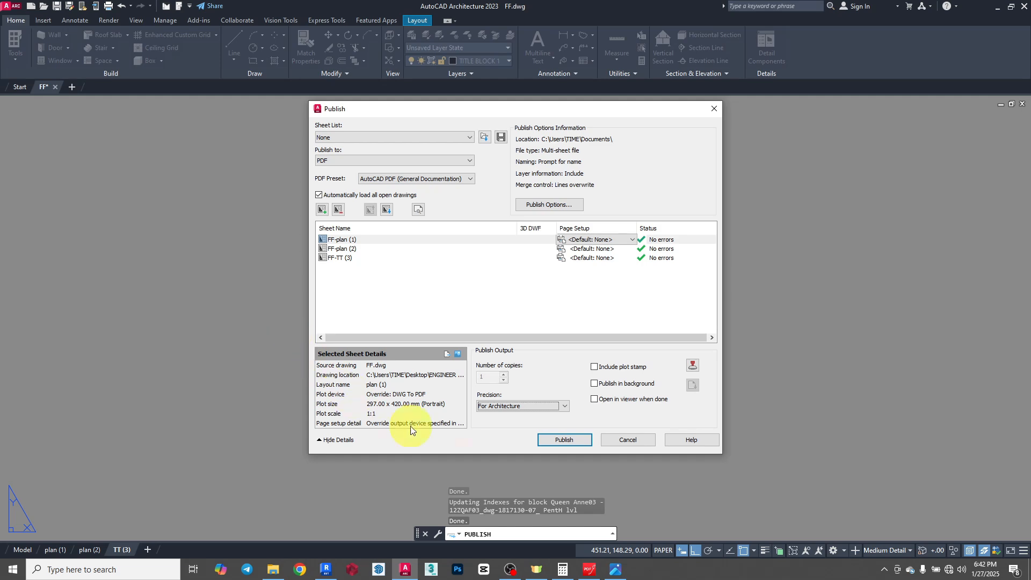
- Publish the three layout sheets to a PDF named TUTORIAL 1 on the Desktop, choosing to save the sheet list and dismissing the unsaved-changes notice
{"action": "left_click", "coordinate": [568, 440]}
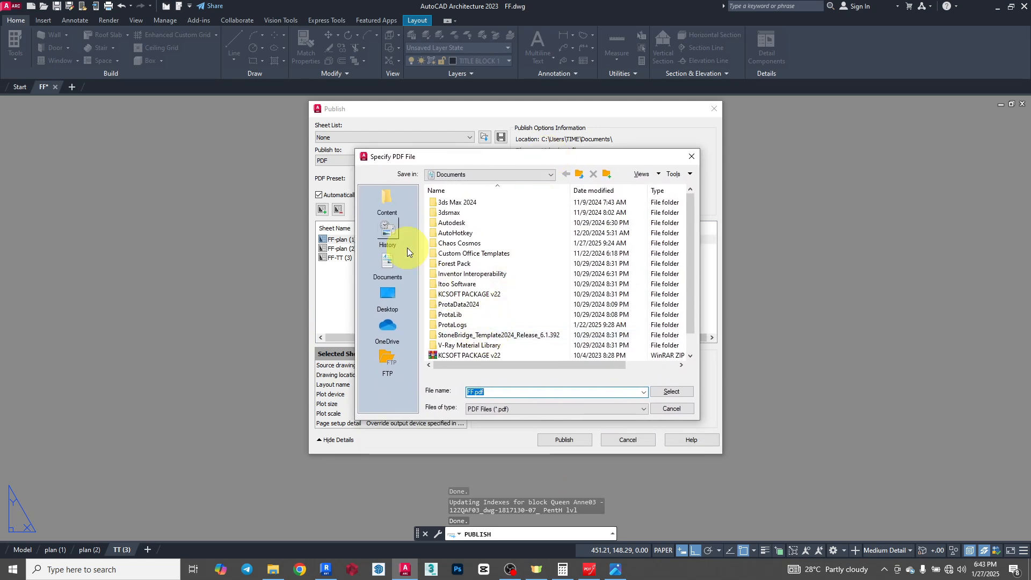
{"action": "left_click", "coordinate": [390, 298]}
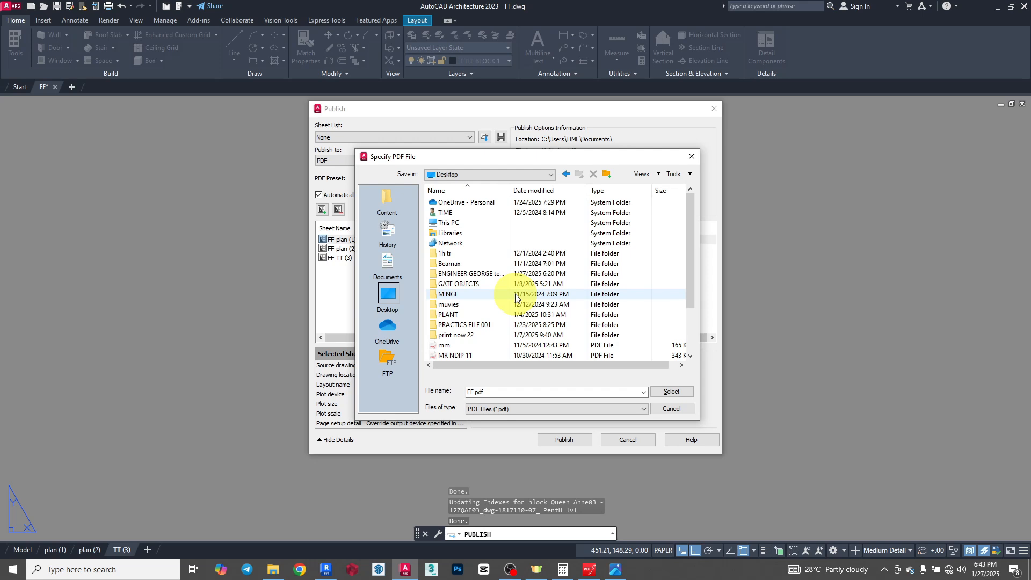
{"action": "double_click", "coordinate": [509, 396]}
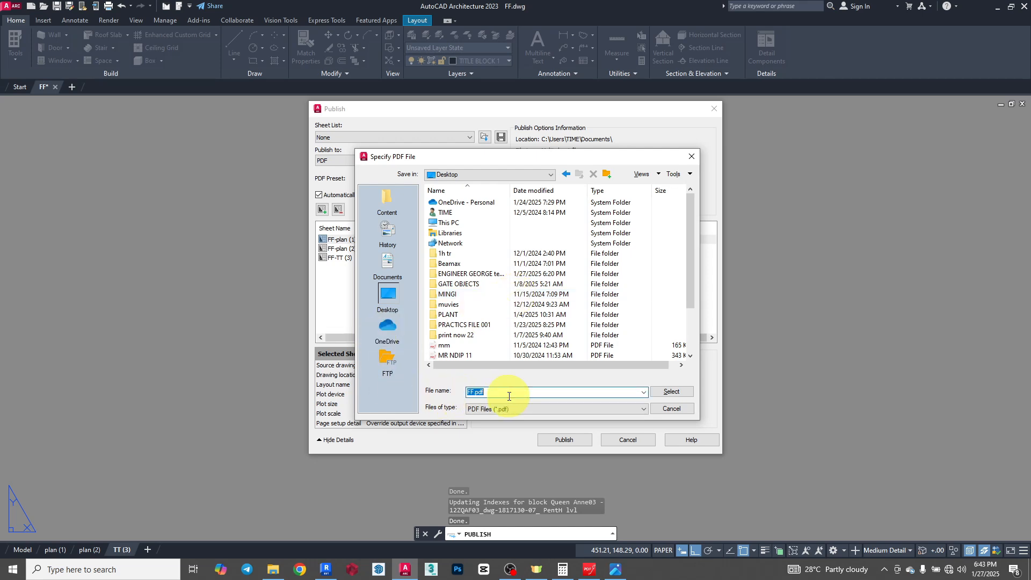
{"action": "type", "text": "TUR"}
{"action": "left_click", "coordinate": [673, 393]}
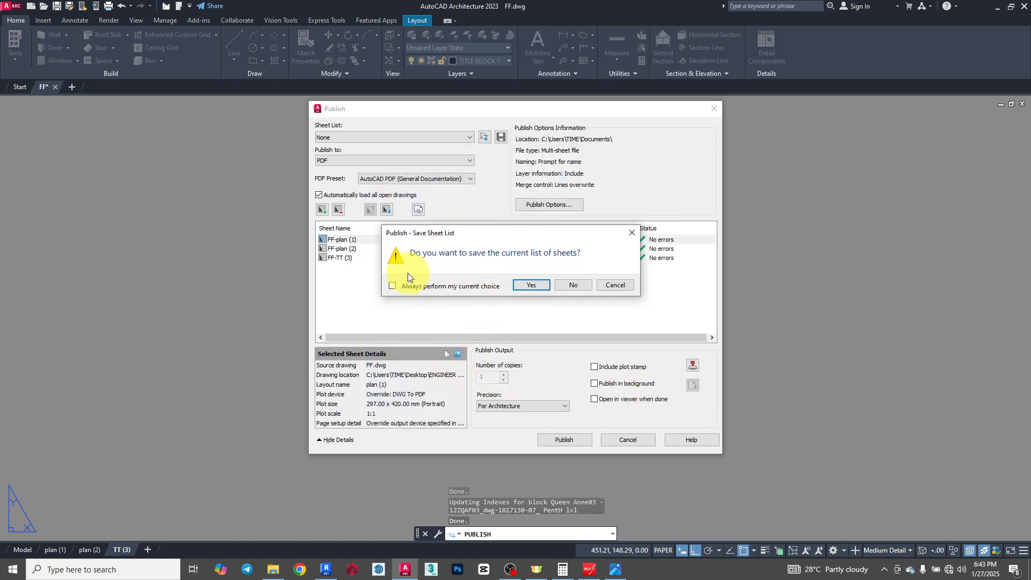
{"action": "left_click", "coordinate": [536, 285]}
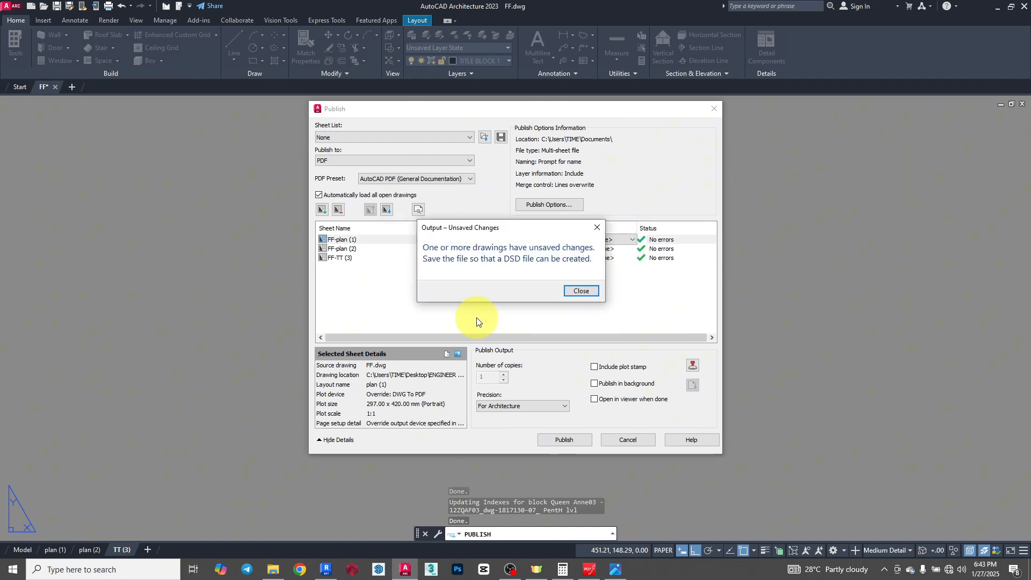
{"action": "left_click", "coordinate": [583, 293]}
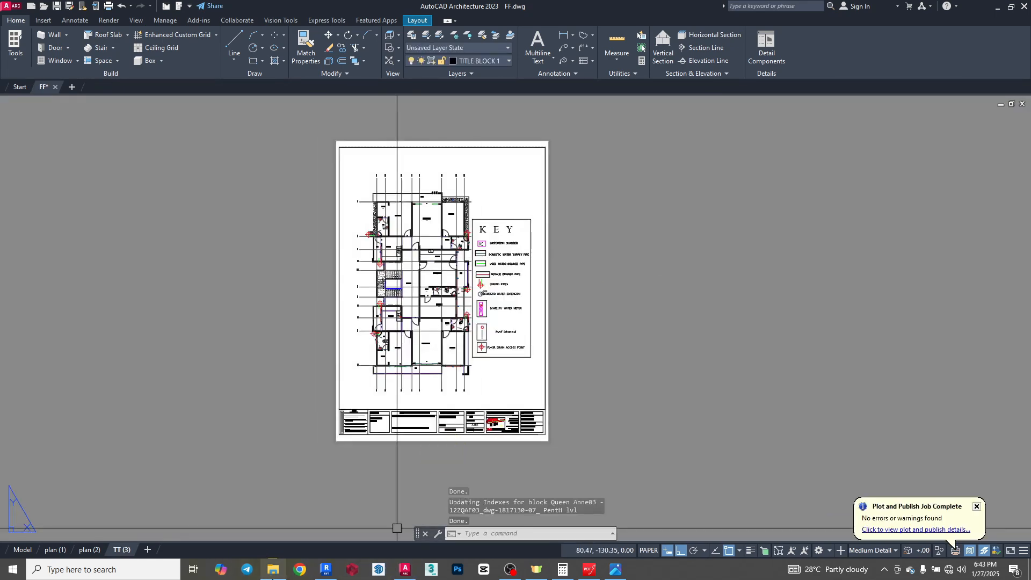
- Switch to File Explorer and open the published TUTORIAL 1 PDF from the Desktop folder in PDFgear
{"action": "left_click", "coordinate": [274, 569]}
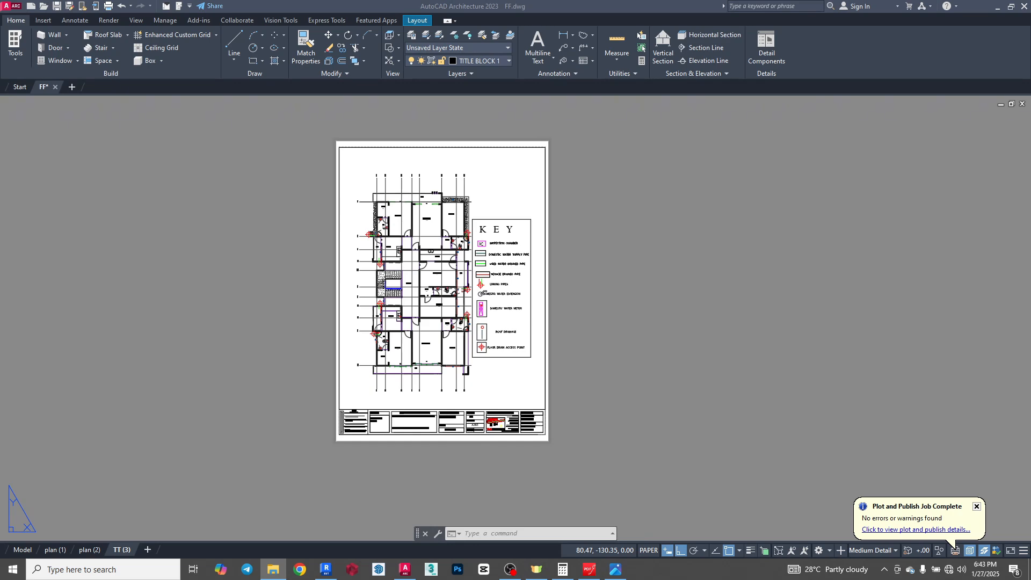
{"action": "left_click_drag", "start_coordinate": [401, 220], "coordinate": [213, 1]}
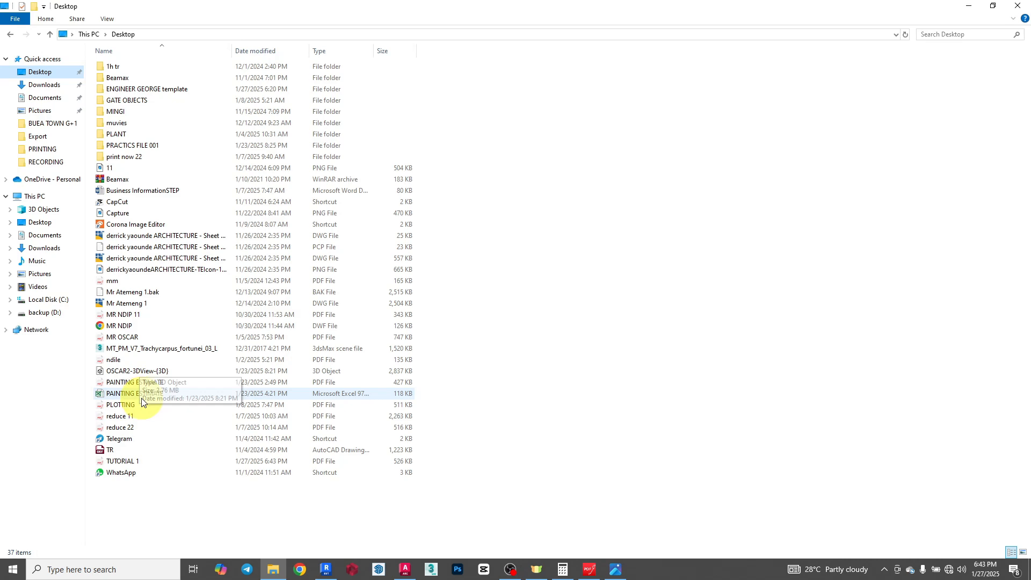
{"action": "double_click", "coordinate": [127, 461]}
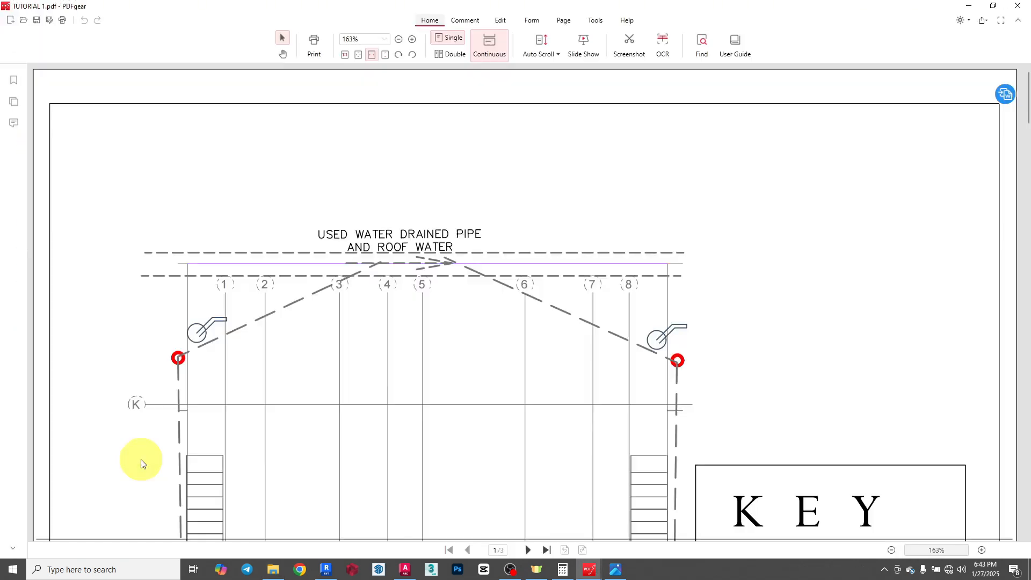
- Examine the first page's ground floor plan, key and title block in the PDF at 63% zoom
{"action": "left_click", "coordinate": [893, 551]}
{"action": "left_click", "coordinate": [892, 550]}
{"action": "left_click", "coordinate": [893, 551]}
{"action": "left_click", "coordinate": [893, 550]}
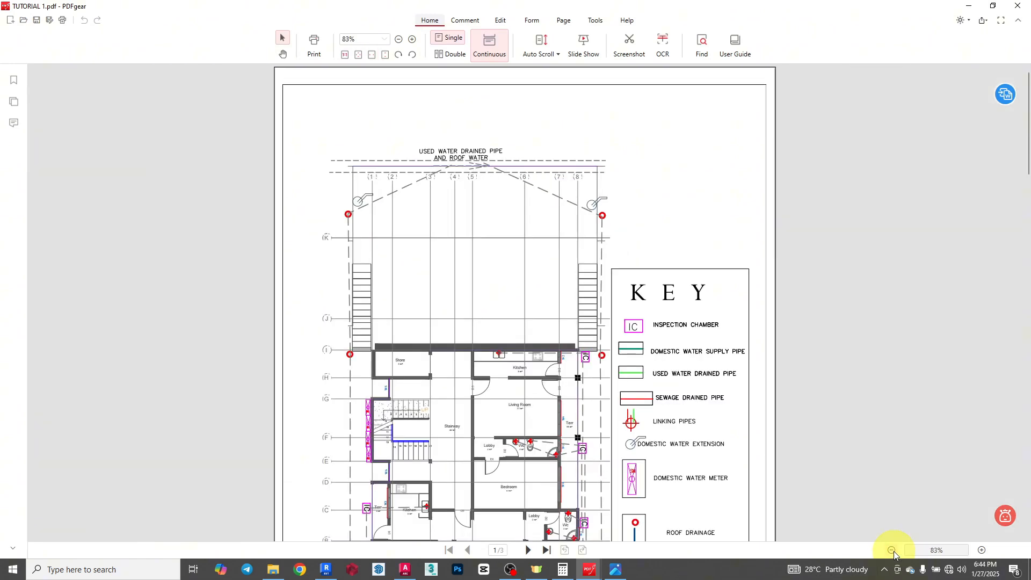
{"action": "left_click", "coordinate": [893, 550]}
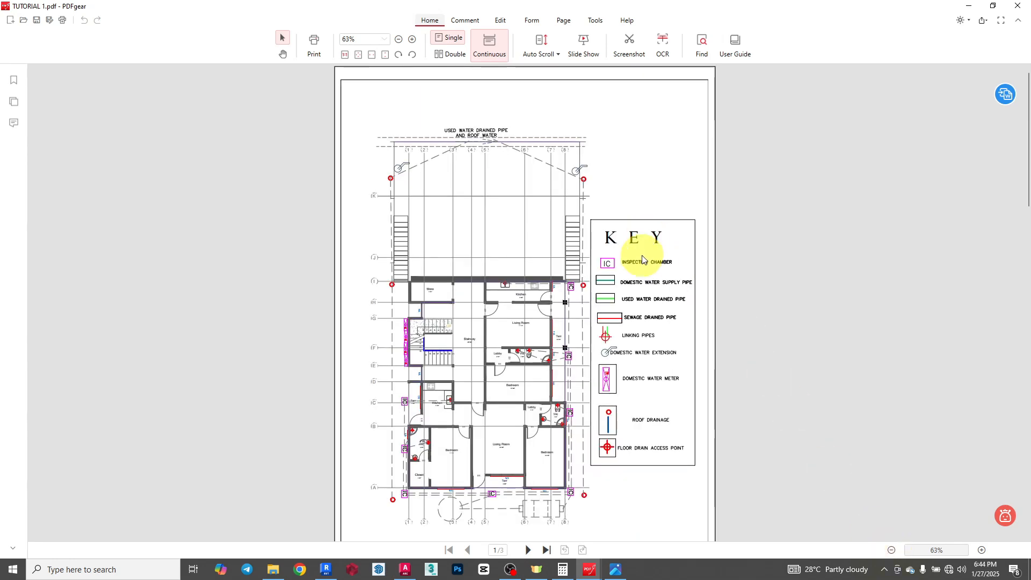
{"action": "scroll", "coordinate": [643, 261], "scroll_direction": "down", "scroll_amount": 1}
{"action": "scroll", "coordinate": [642, 261], "scroll_direction": "down", "scroll_amount": 1}
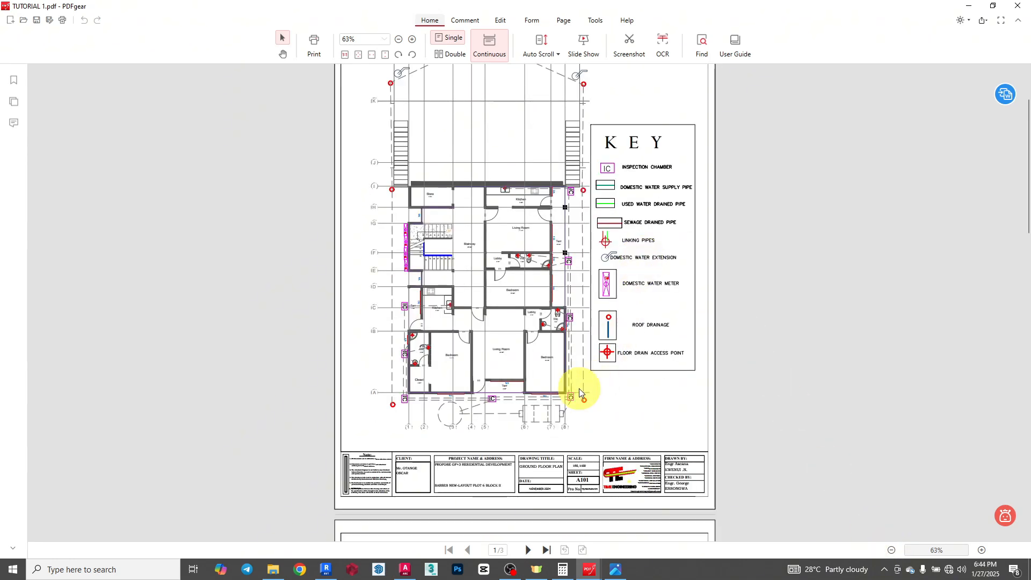
{"action": "scroll", "coordinate": [579, 388], "scroll_direction": "up", "scroll_amount": 2}
{"action": "scroll", "coordinate": [579, 392], "scroll_direction": "down", "scroll_amount": 2}
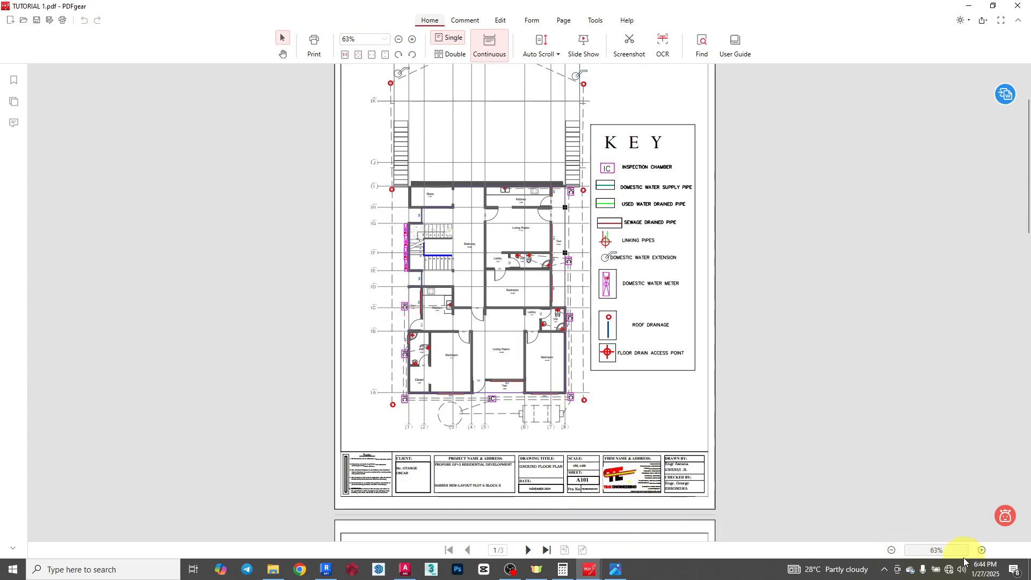
- Review the floor plans, keys and drawing details across all three PDF pages at 123% zoom
{"action": "left_click", "coordinate": [982, 550]}
{"action": "scroll", "coordinate": [558, 293], "scroll_direction": "down", "scroll_amount": 10}
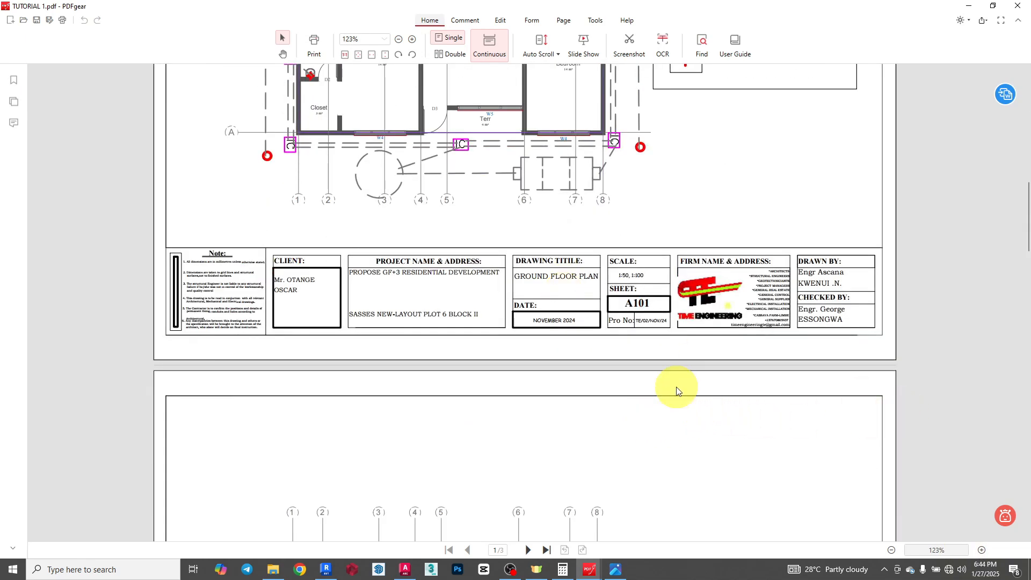
{"action": "scroll", "coordinate": [435, 424], "scroll_direction": "up", "scroll_amount": 15}
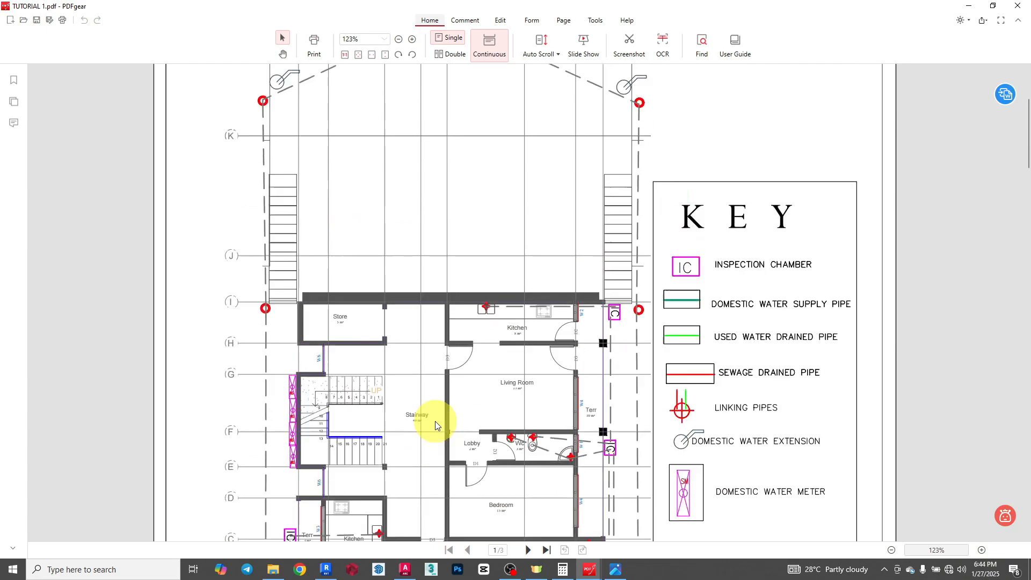
{"action": "scroll", "coordinate": [399, 333], "scroll_direction": "down", "scroll_amount": 15}
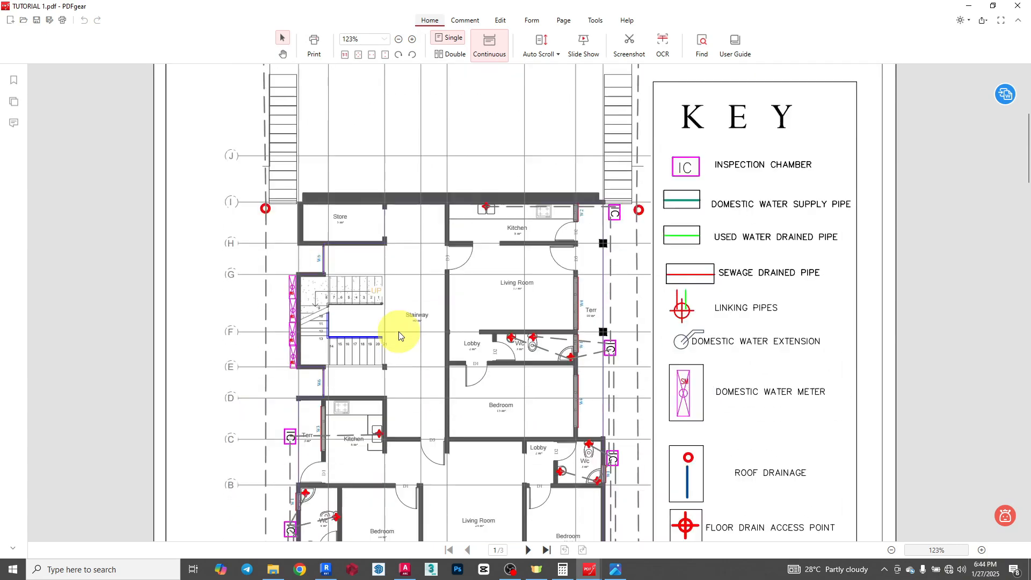
{"action": "scroll", "coordinate": [399, 336], "scroll_direction": "down", "scroll_amount": 15}
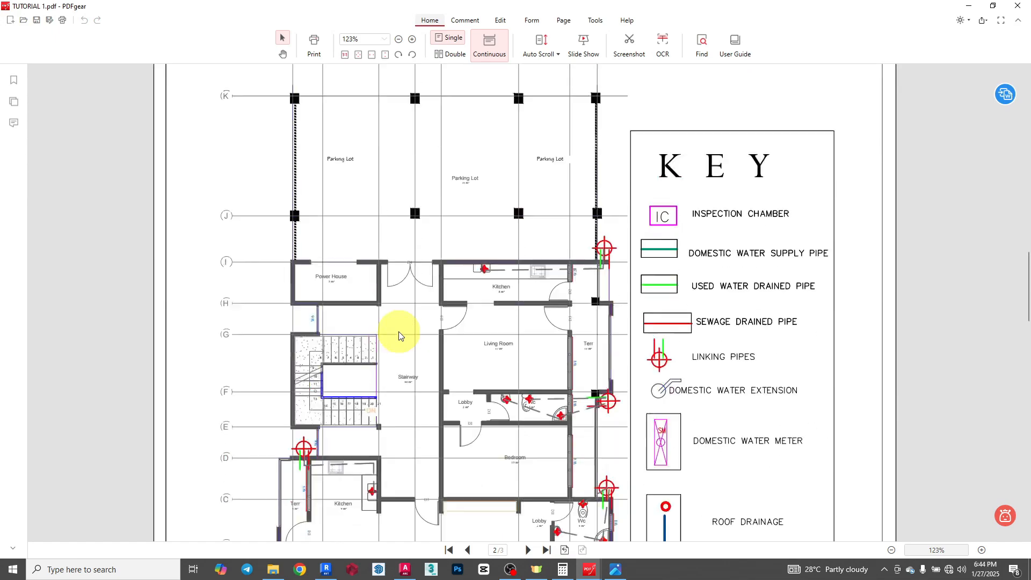
{"action": "scroll", "coordinate": [398, 335], "scroll_direction": "down", "scroll_amount": 15}
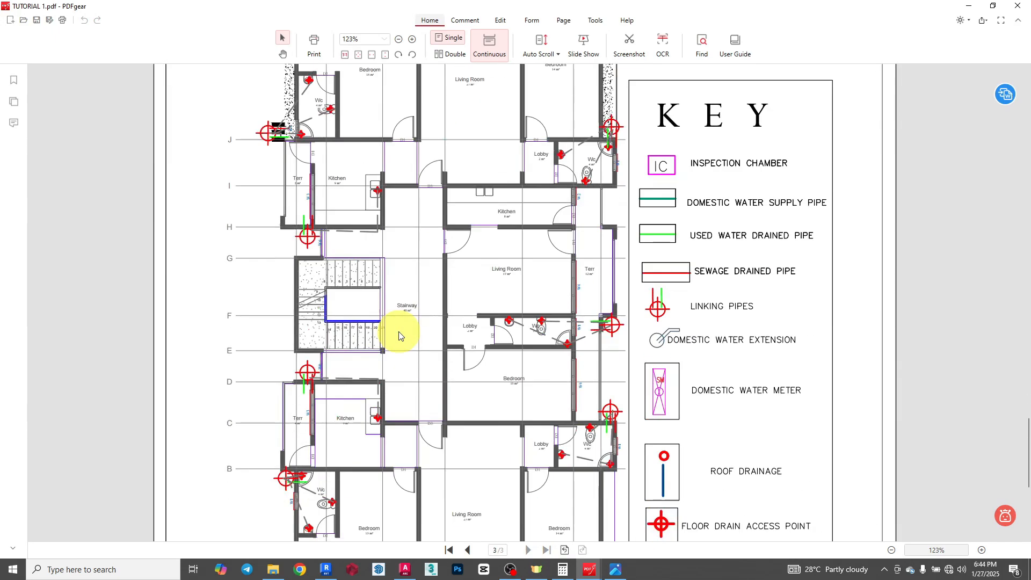
{"action": "scroll", "coordinate": [399, 336], "scroll_direction": "down", "scroll_amount": 3}
{"action": "scroll", "coordinate": [533, 365], "scroll_direction": "up", "scroll_amount": 10}
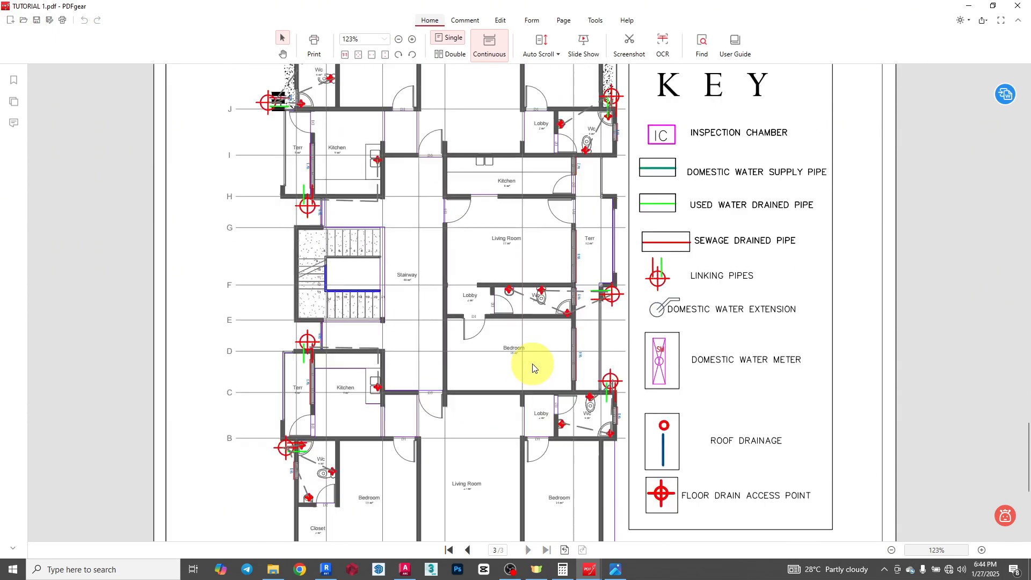
{"action": "scroll", "coordinate": [534, 367], "scroll_direction": "up", "scroll_amount": 15}
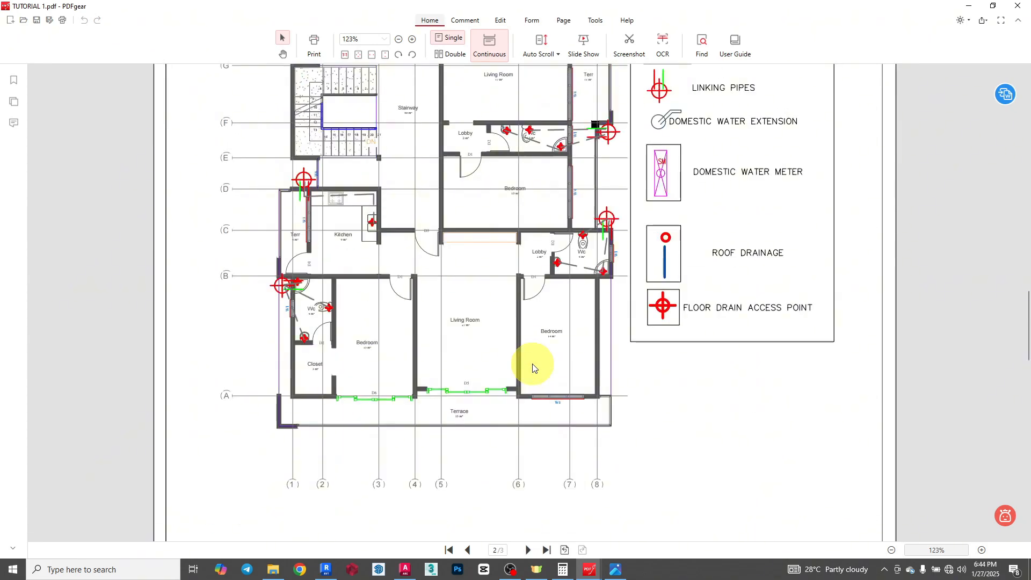
{"action": "scroll", "coordinate": [534, 368], "scroll_direction": "up", "scroll_amount": 3}
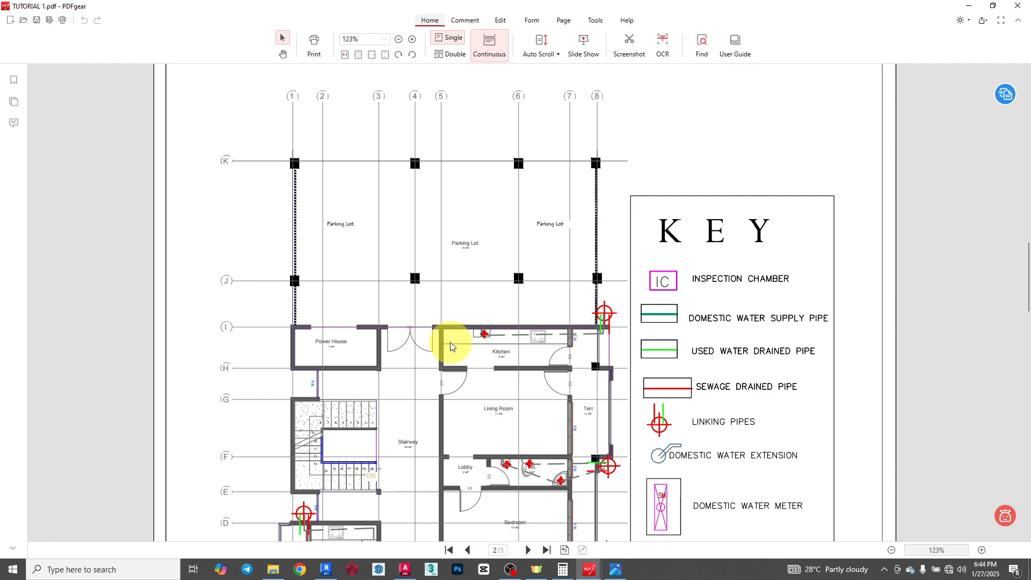
{"action": "scroll", "coordinate": [424, 357], "scroll_direction": "up", "scroll_amount": 6}
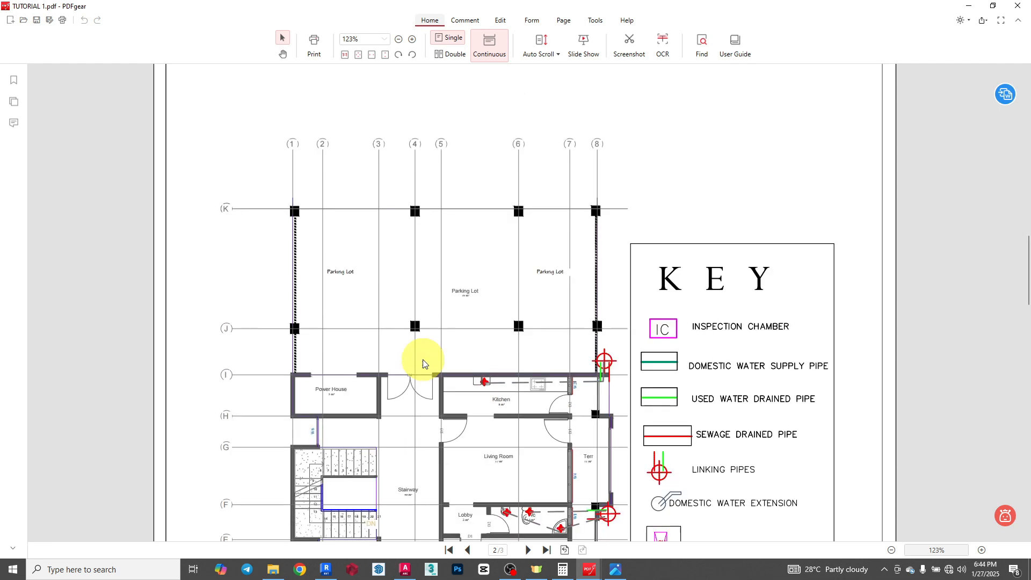
{"action": "scroll", "coordinate": [423, 363], "scroll_direction": "up", "scroll_amount": 8}
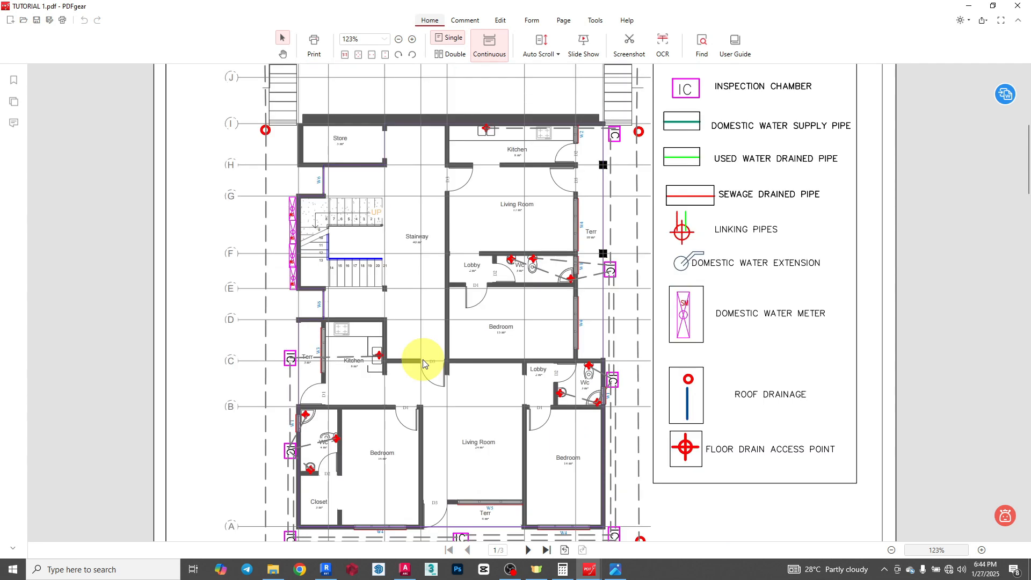
{"action": "scroll", "coordinate": [423, 363], "scroll_direction": "up", "scroll_amount": 3}
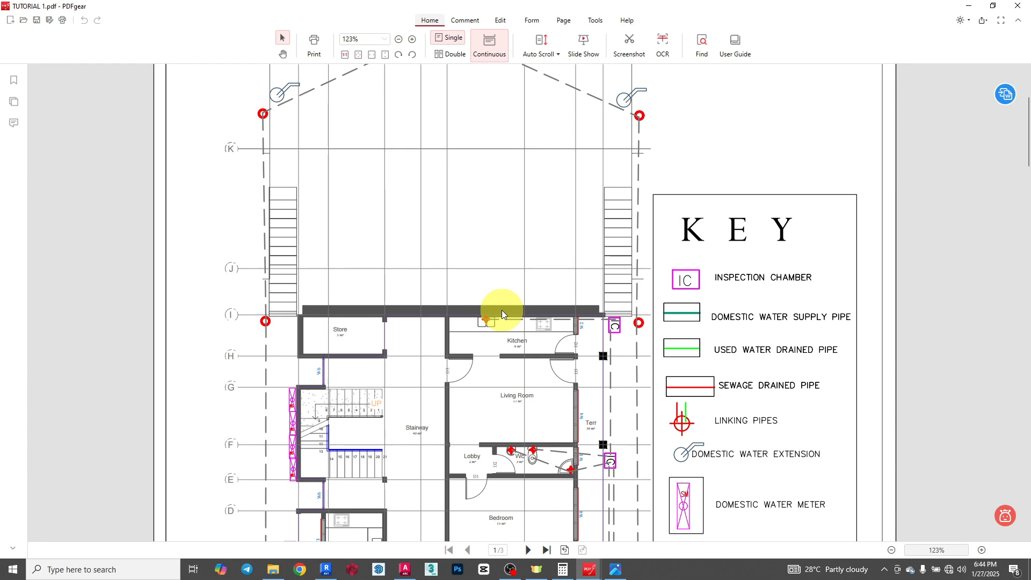
{"action": "scroll", "coordinate": [477, 326], "scroll_direction": "down", "scroll_amount": 3}
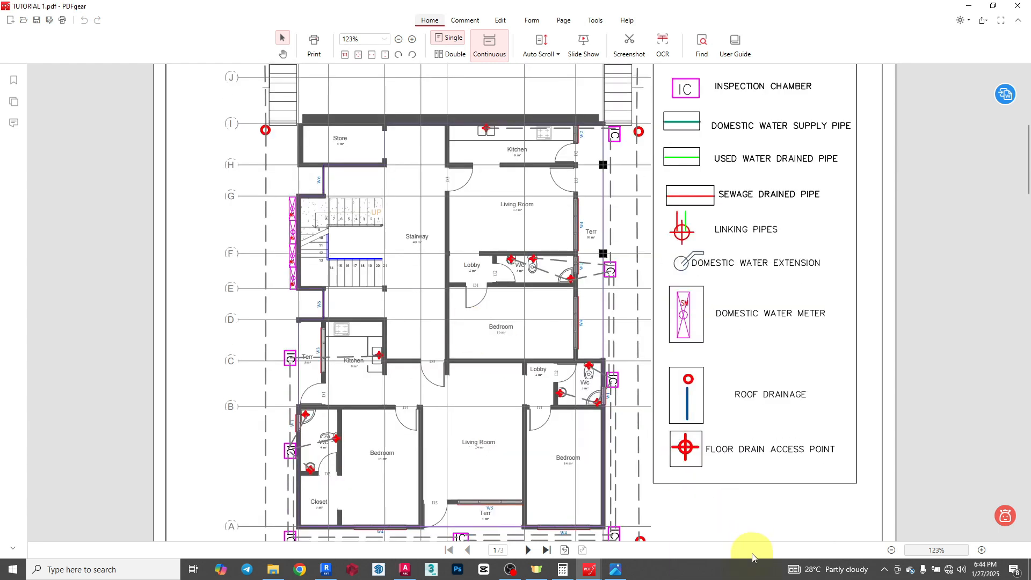